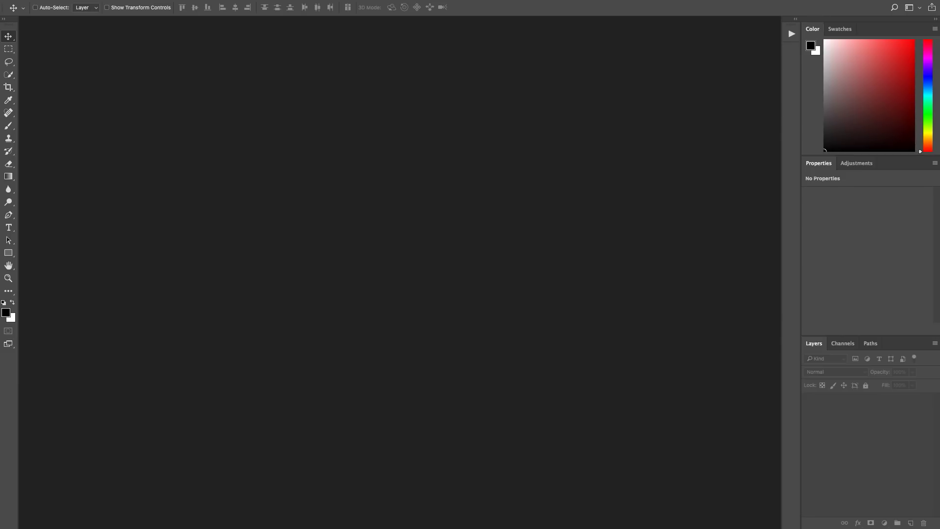
- Open the photo shimmer-example.jpg from the desktop as a new document
left_click_drag(706, 147, 642, 395)
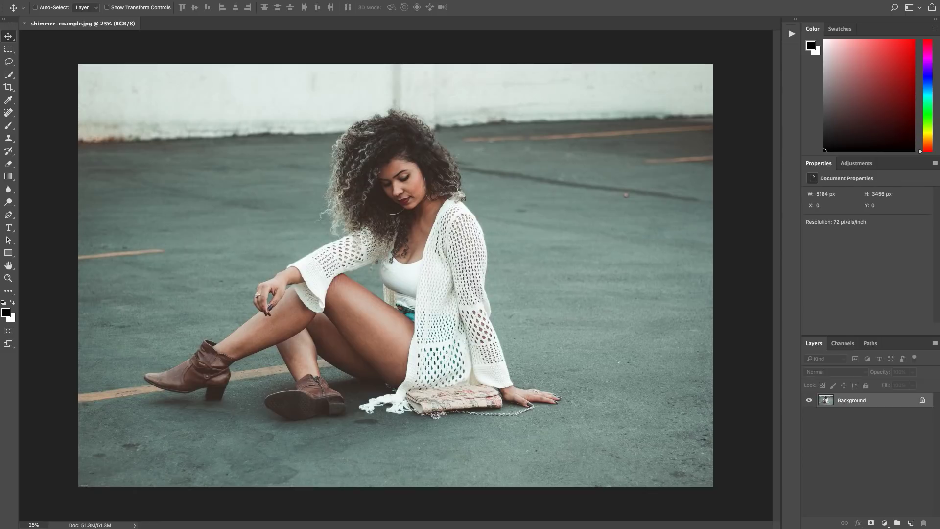
left_click(0, 0)
left_click(0, 0)
left_click(445, 106)
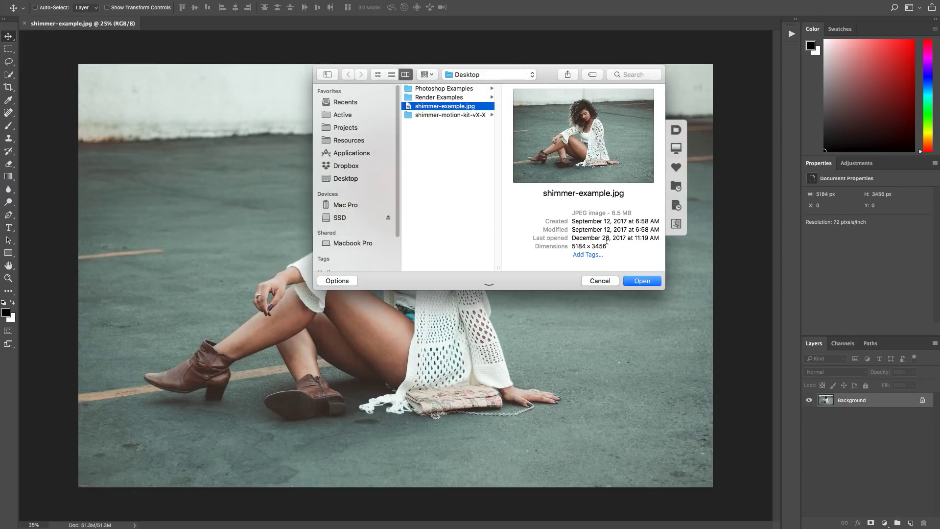
left_click(600, 281)
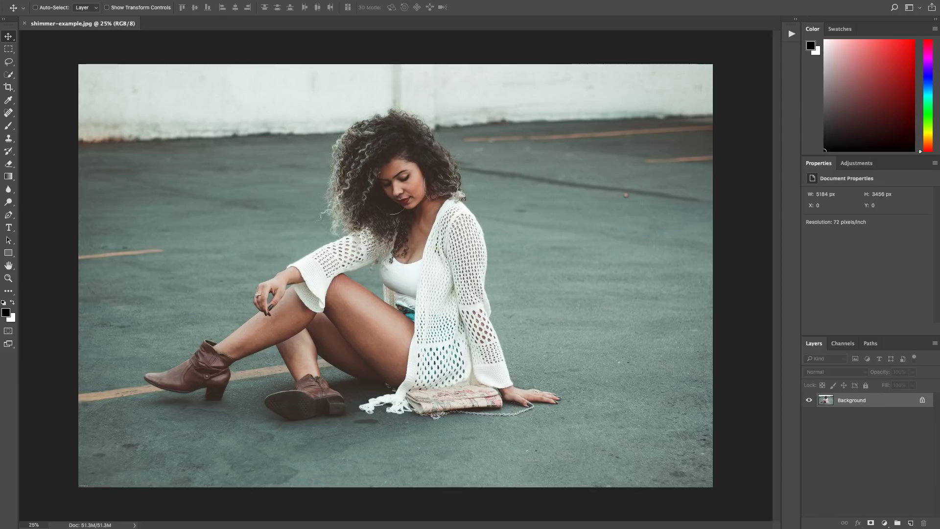
- Check the photo's color mode and bit depth
left_click(0, 0)
mouse_move(20, 0)
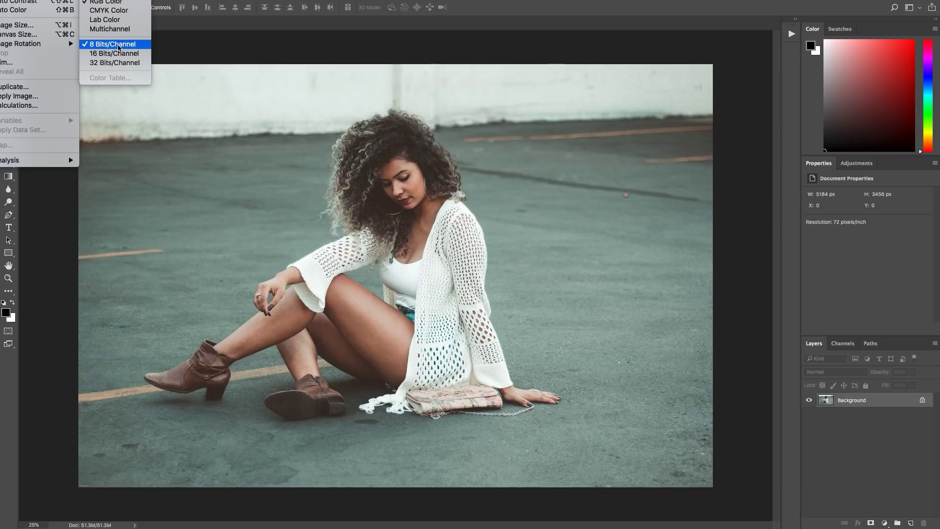
left_click(233, 43)
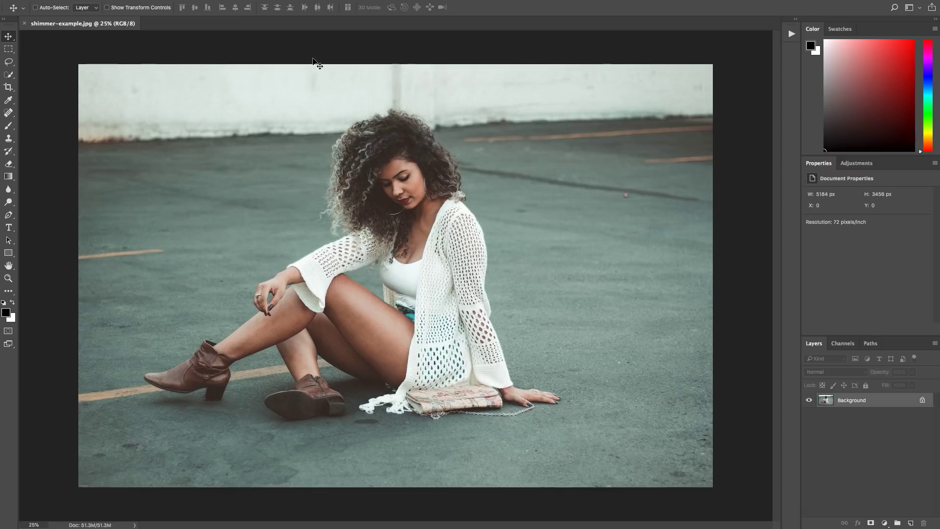
- Resize the photo to a width of 3000 pixels with its proportions kept
left_click(1, 0)
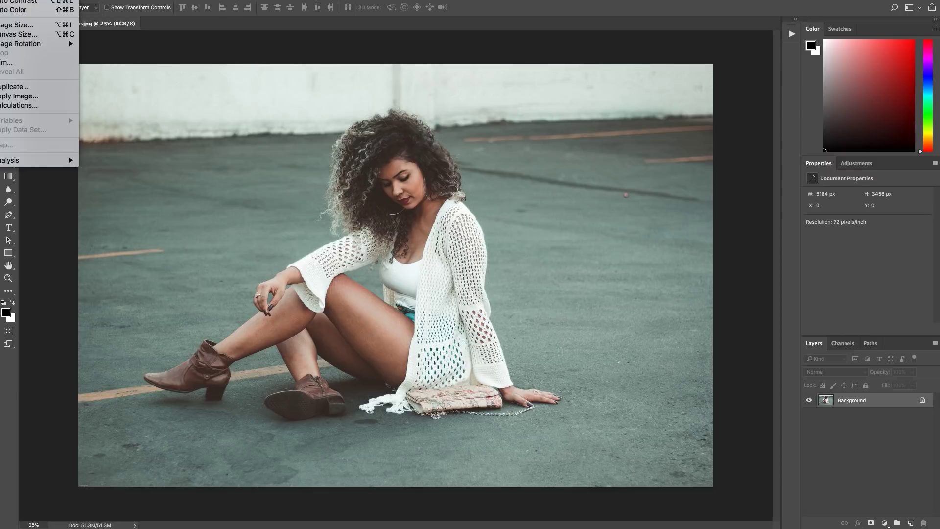
left_click(15, 25)
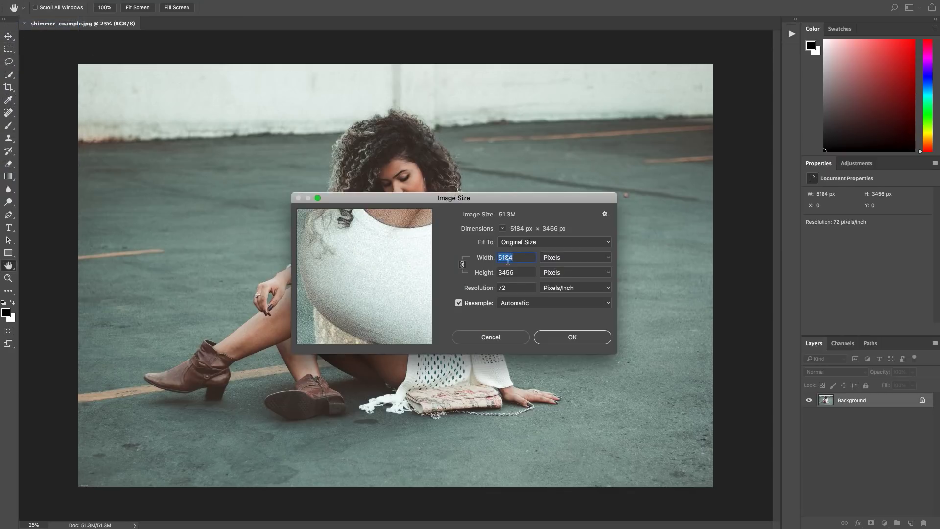
left_click(553, 258)
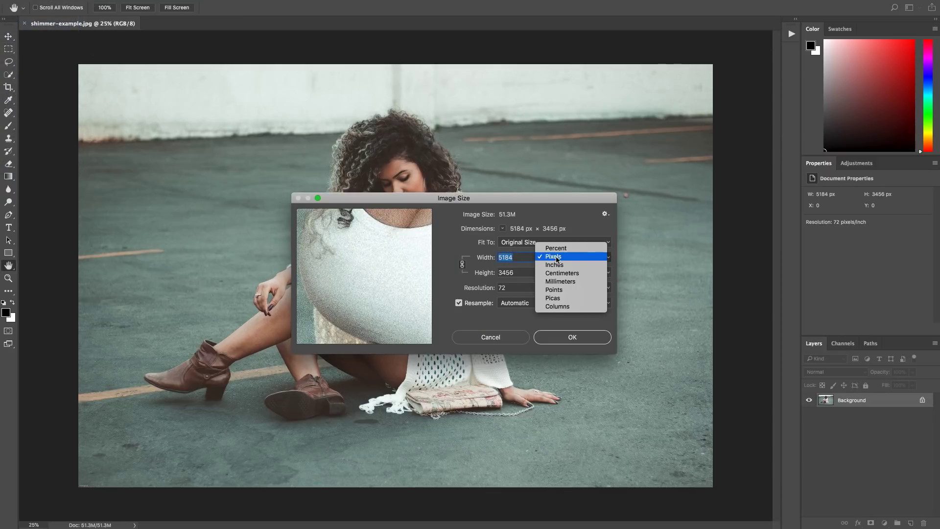
left_click(559, 265)
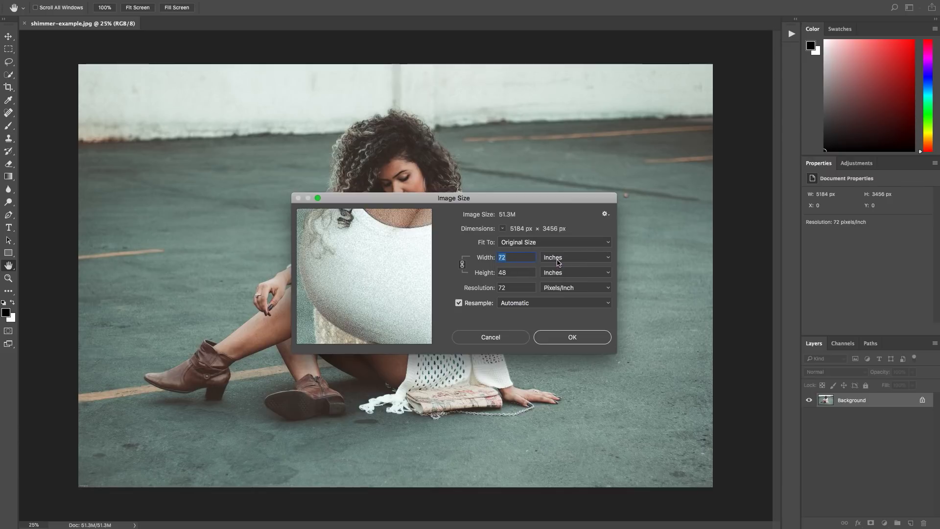
left_click(559, 260)
left_click(561, 249)
type("3000")
key("Return")
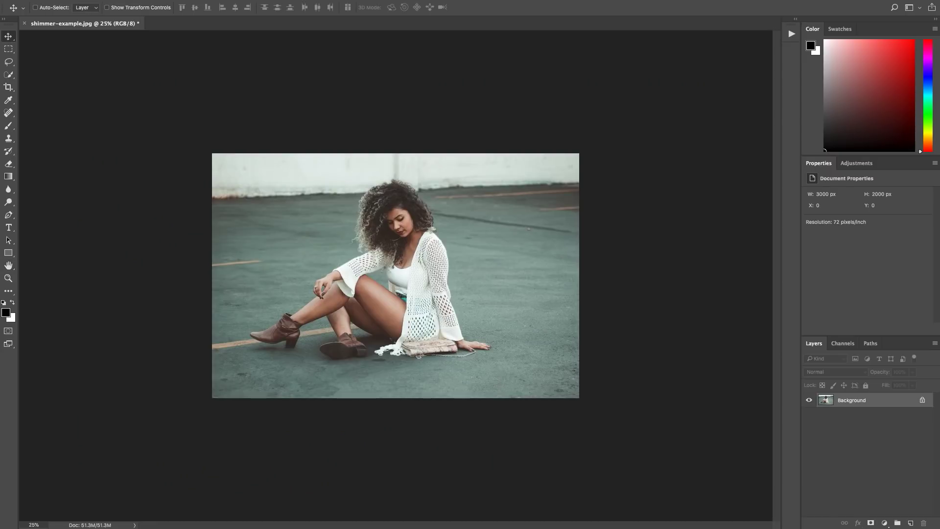
- Display the list of Photoshop actions and clear all the existing ones
key("super")
key("z")
left_click(525, 205)
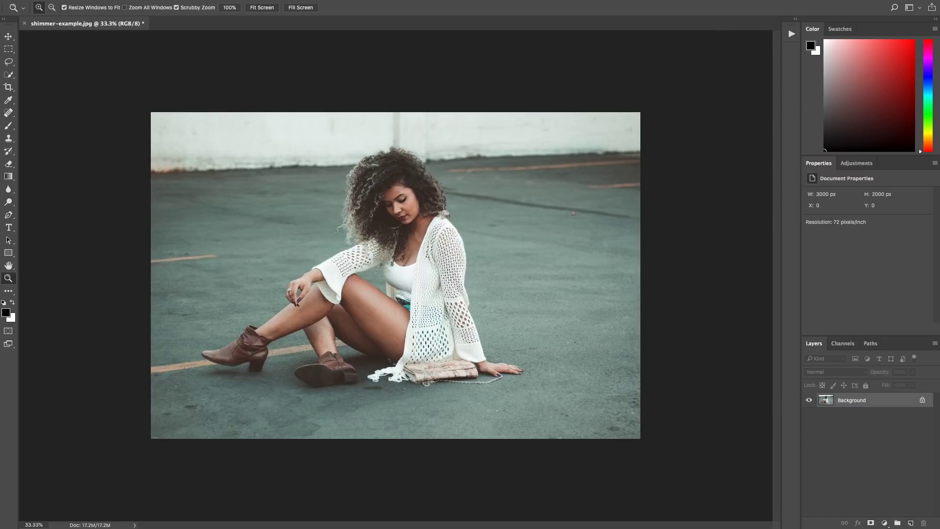
left_click(172, 0)
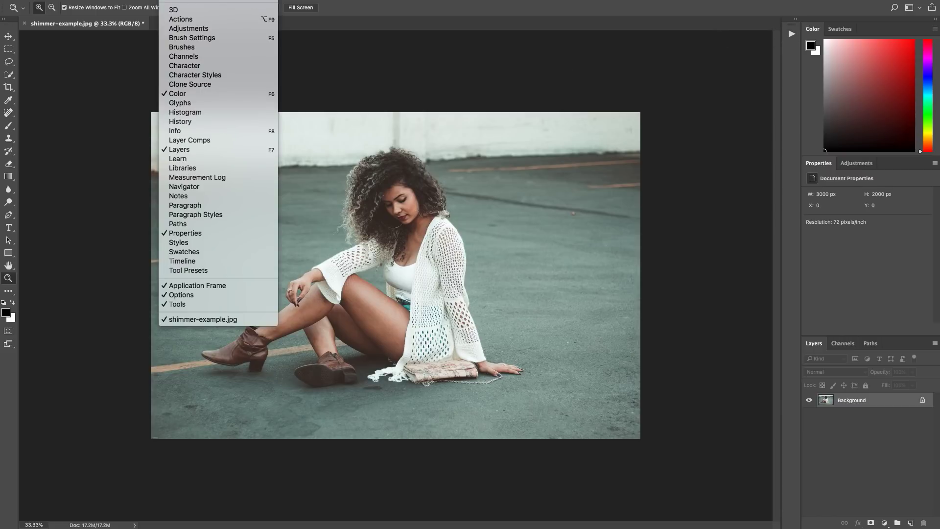
left_click(181, 19)
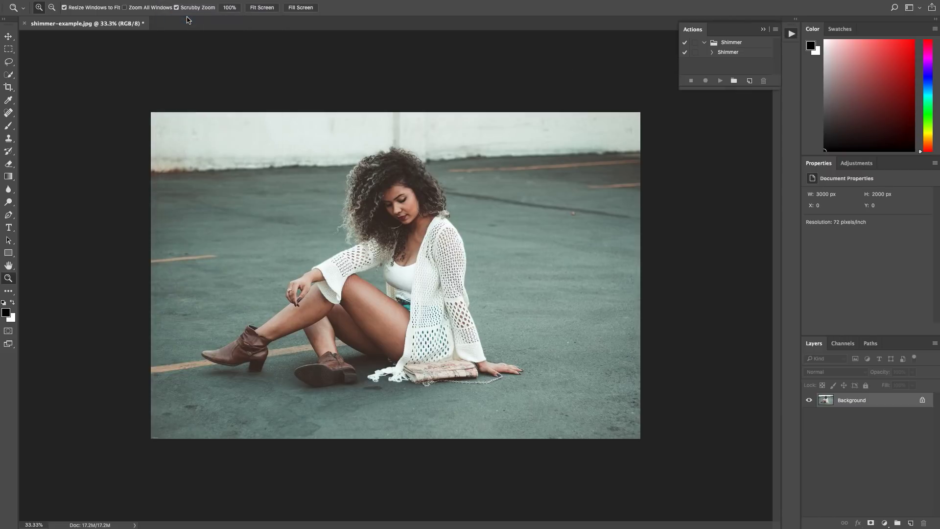
left_click(775, 30)
left_click(776, 30)
left_click(776, 31)
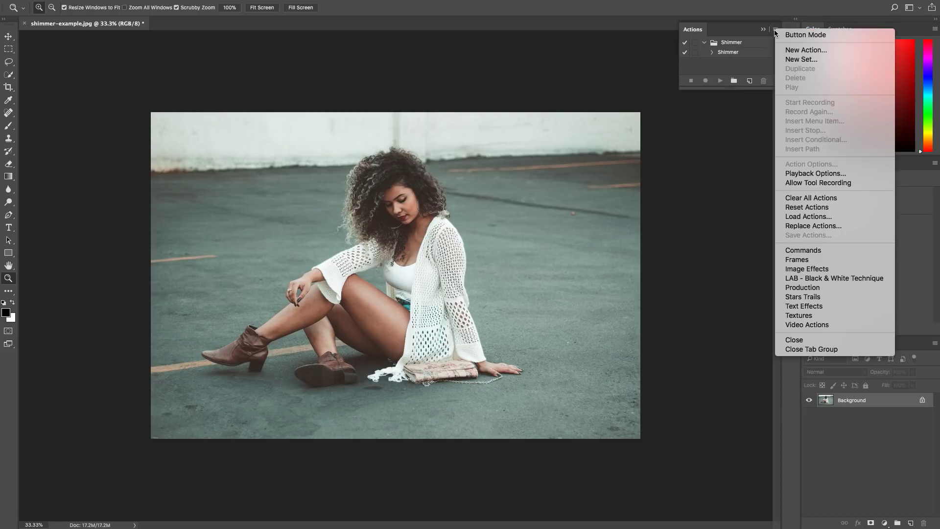
left_click(823, 200)
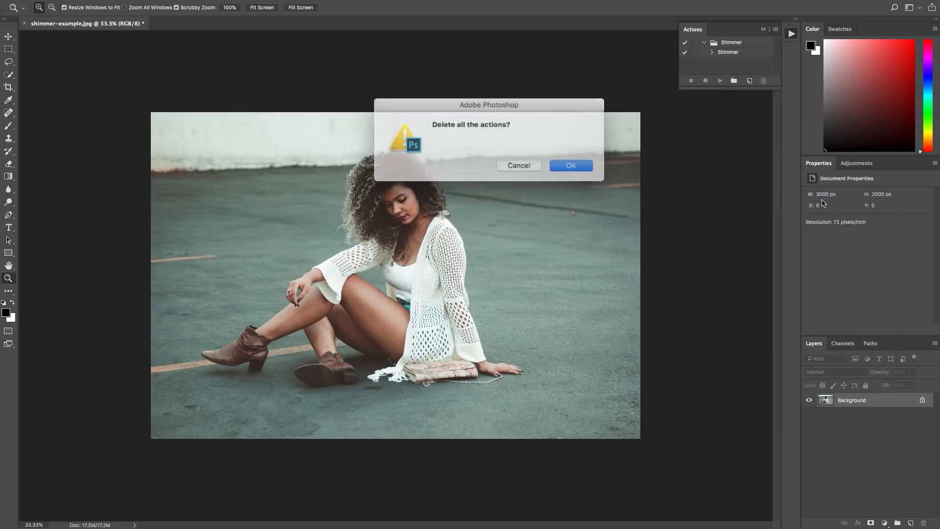
left_click(568, 165)
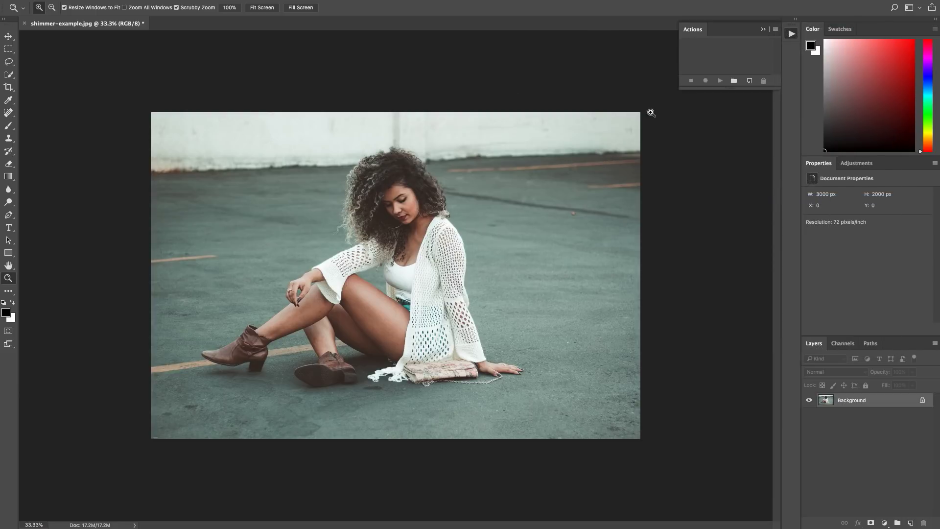
- Load the Shimmer.atn action from the CC 2017+ folder of the shimmer-motion-kit-vX-X package, with room made for the action list
left_click_drag(731, 88, 730, 163)
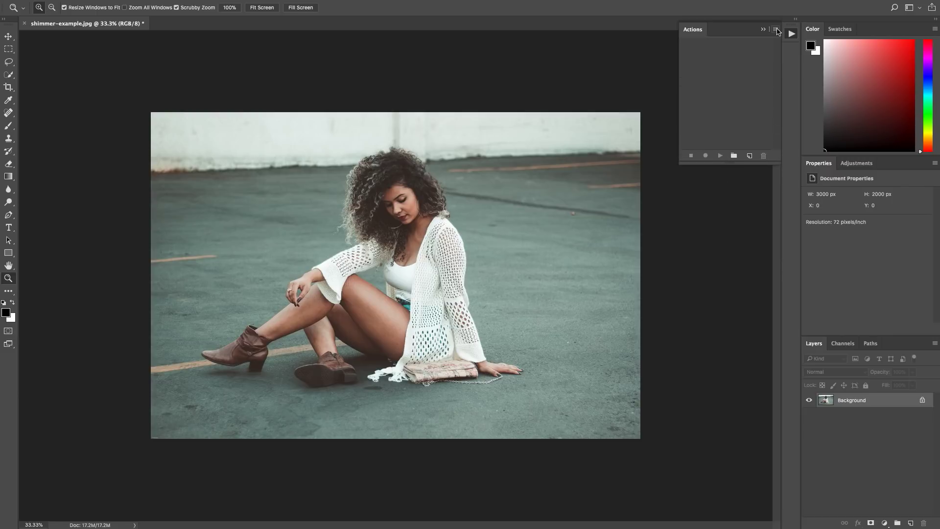
left_click(776, 30)
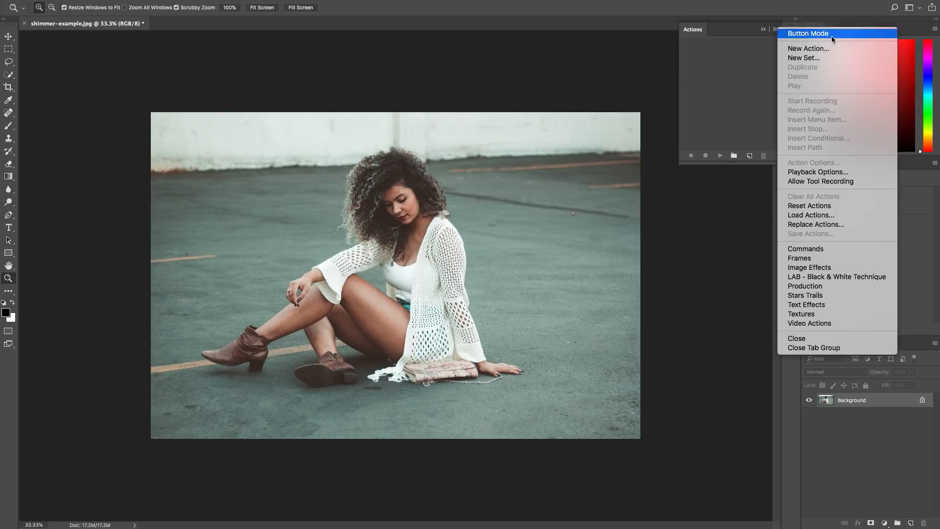
left_click(813, 215)
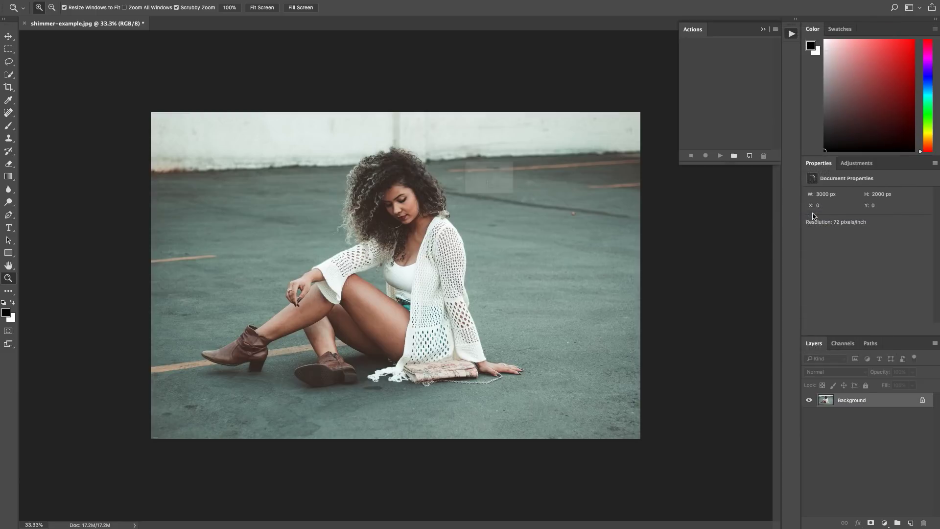
left_click(355, 181)
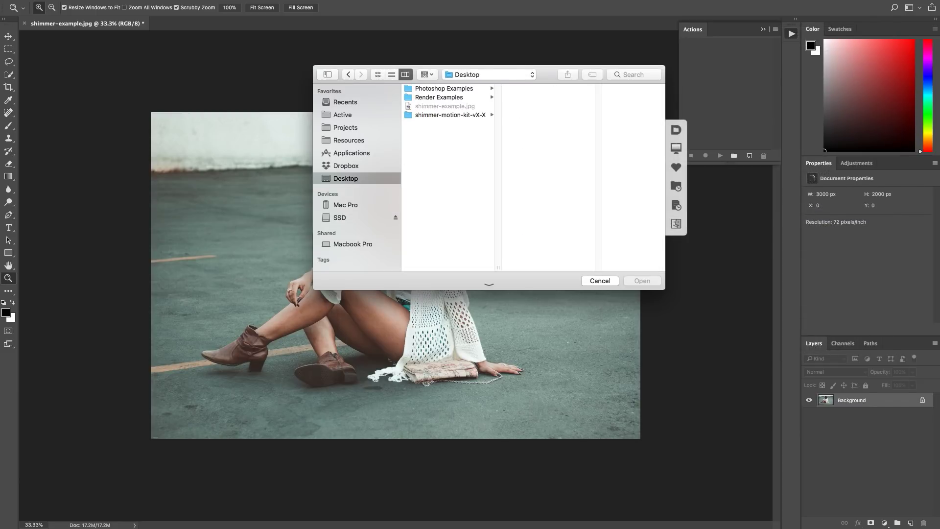
left_click(431, 116)
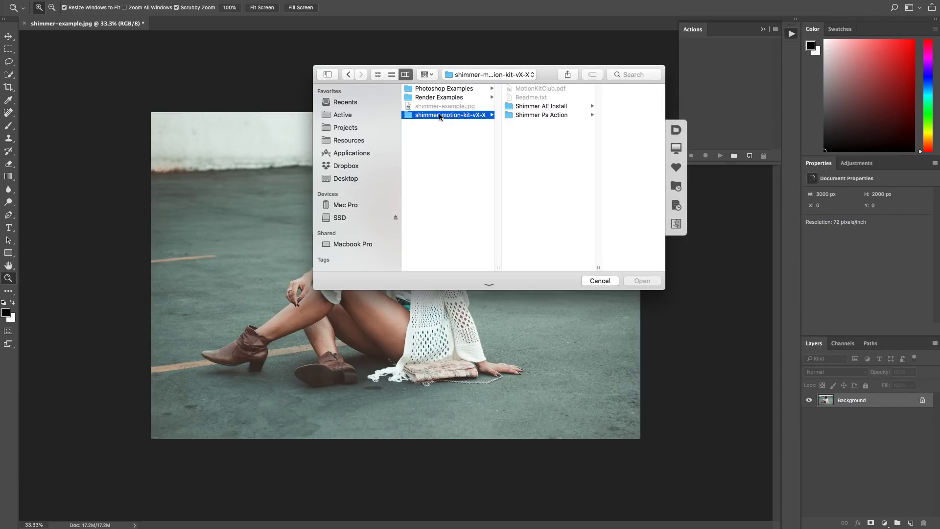
left_click(528, 116)
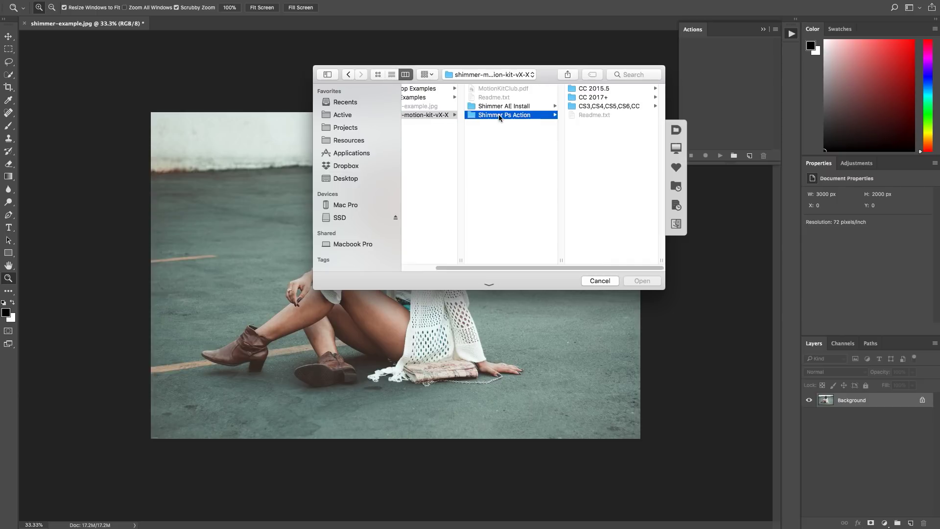
left_click(595, 98)
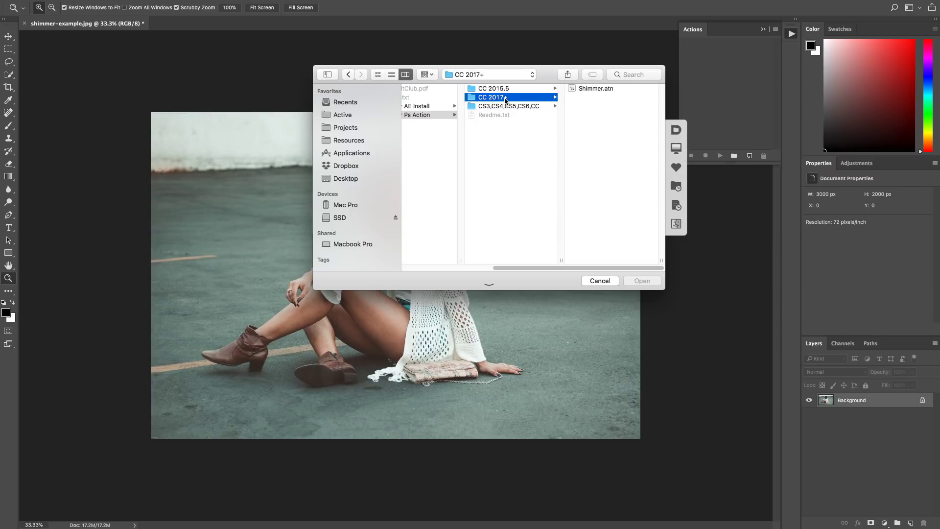
left_click(589, 88)
left_click(642, 281)
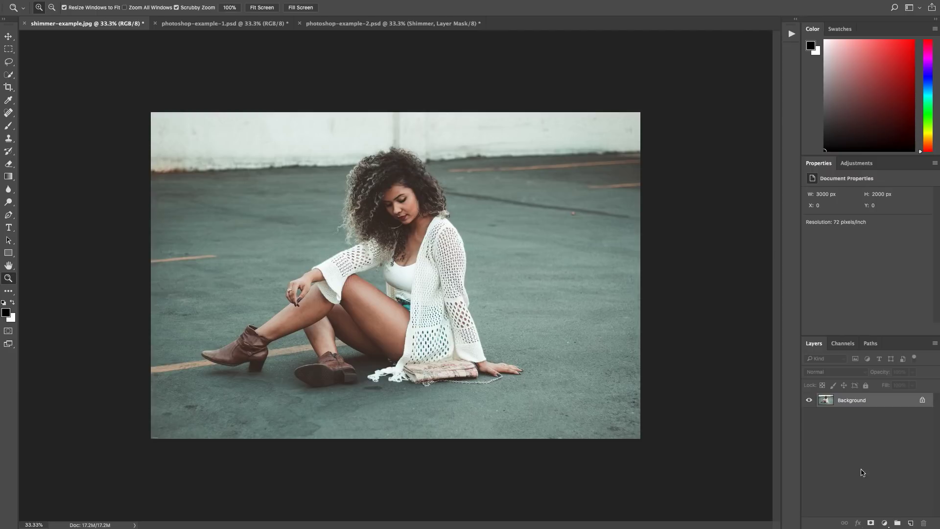
- Add a new layer above the Background and name it "brush"
left_click(217, 1)
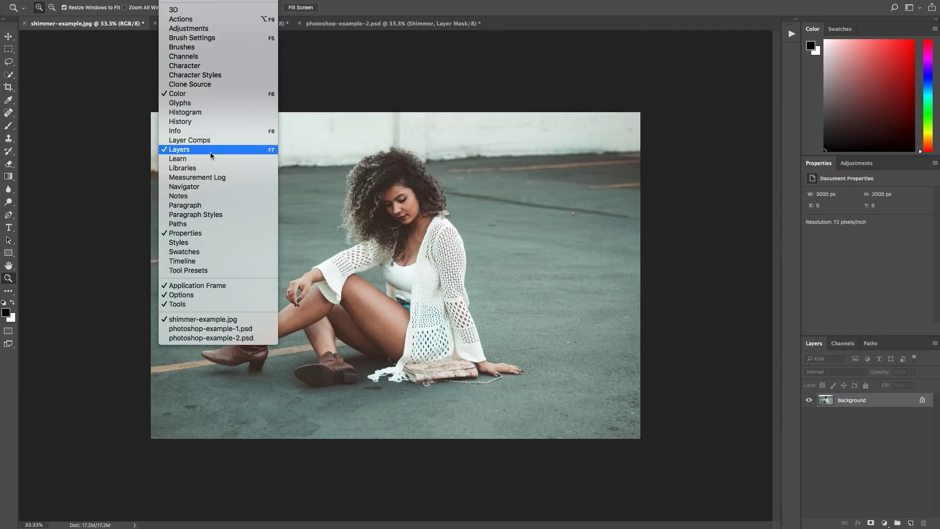
left_click(847, 438)
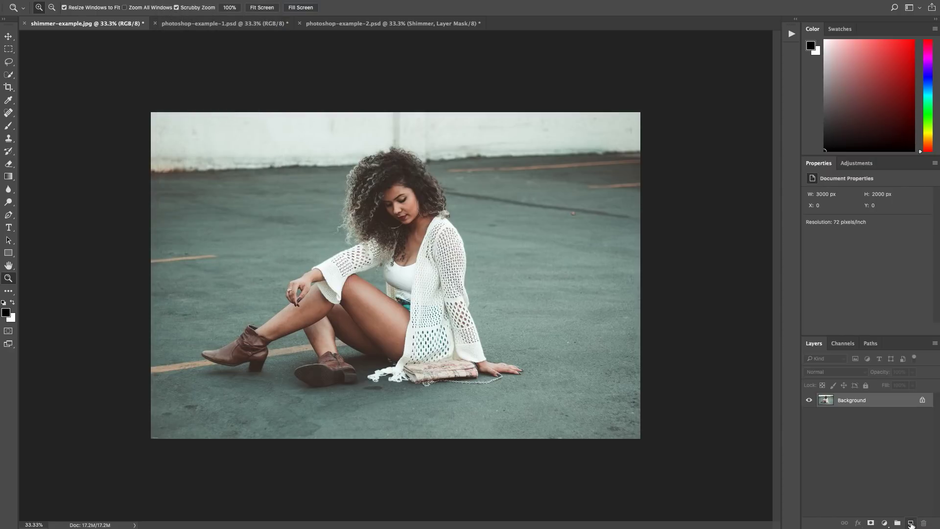
left_click(911, 523)
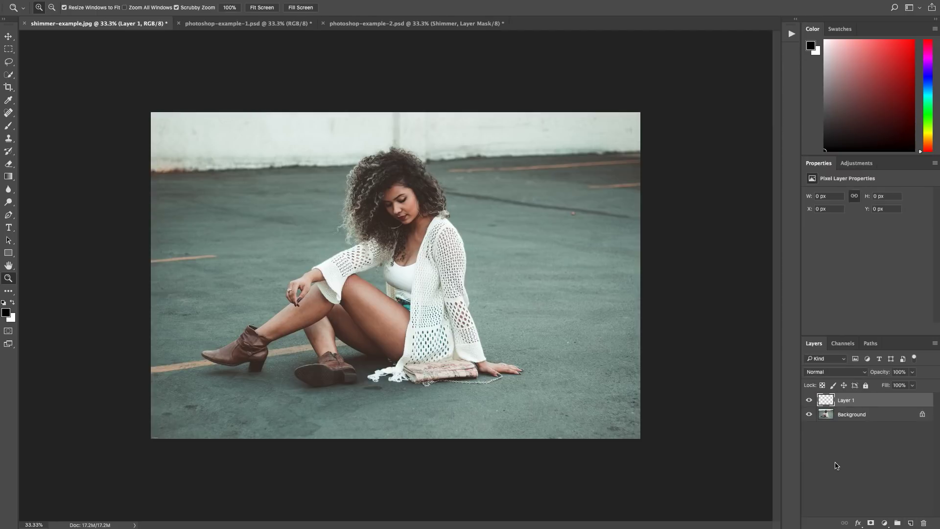
double_click(847, 402)
type("brush")
key("Return")
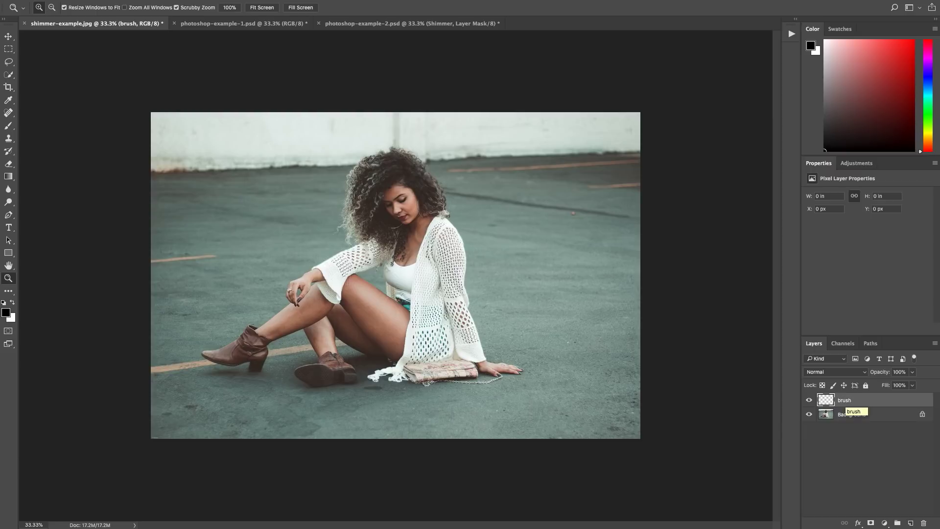
double_click(842, 403)
key("Return")
- Set the foreground color to pure red, ff0000, for painting with the Brush tool
key("b")
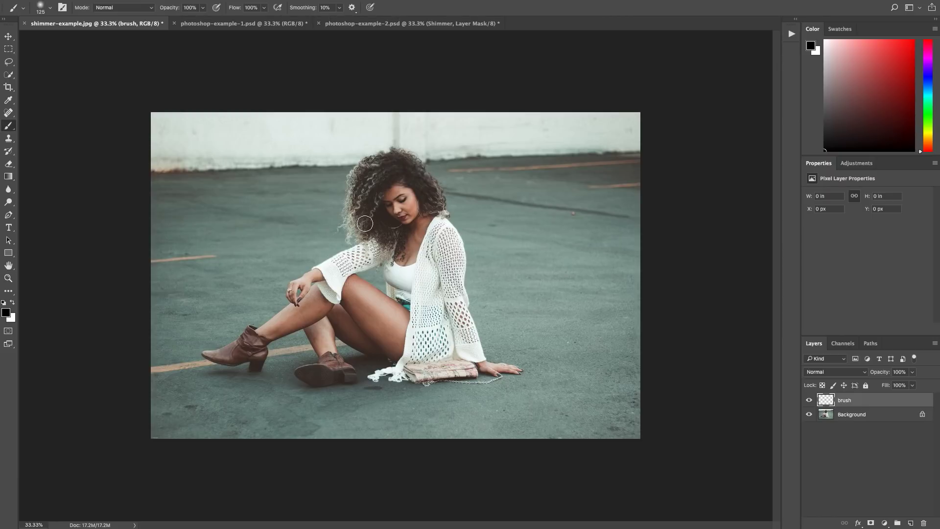
left_click(8, 313)
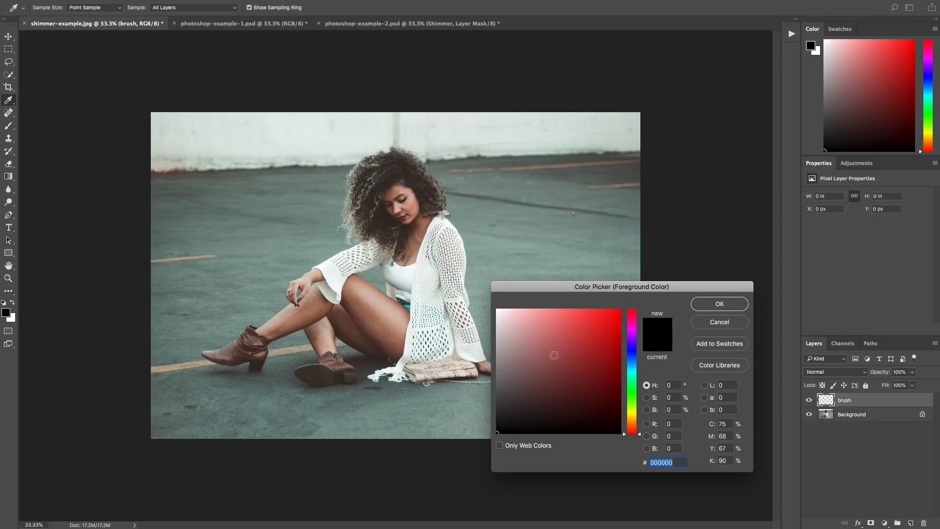
left_click_drag(535, 376, 591, 340)
type("ff0000")
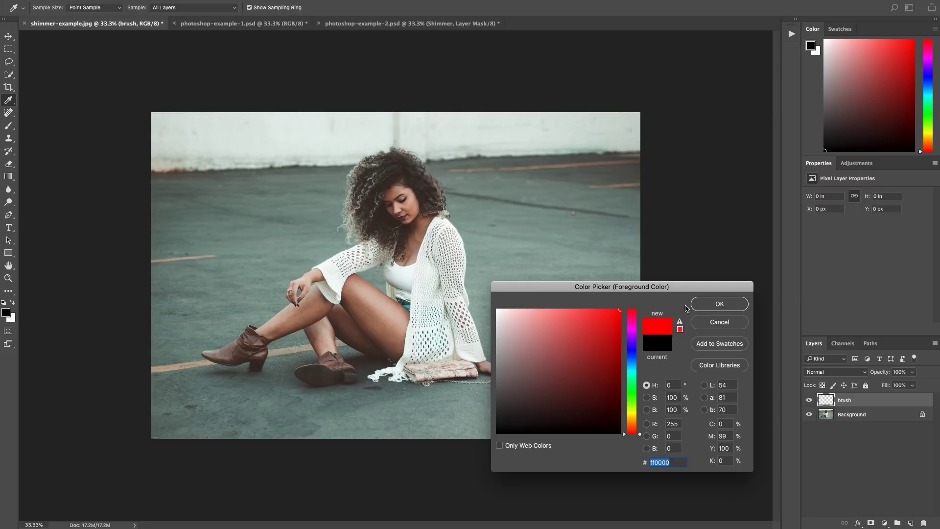
left_click(718, 304)
key("b")
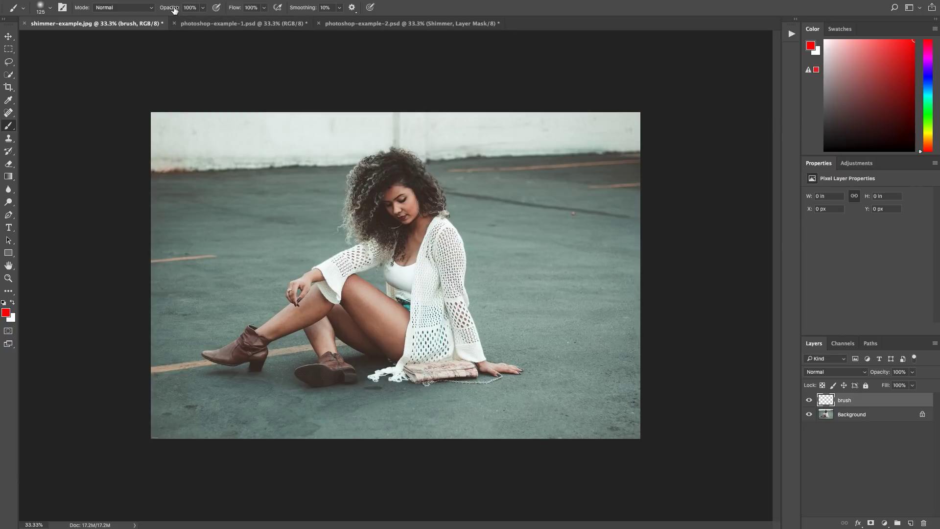
- Check the Brush tool's opacity and set the brush to a soft edge with a size of 108 px
left_click(191, 8)
right_click(392, 210)
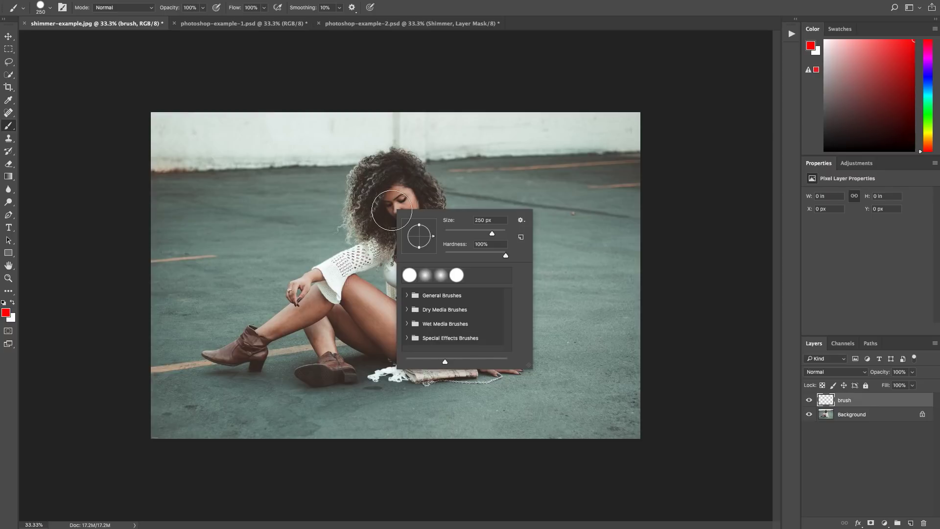
mouse_move(491, 235)
left_mouse_down()
mouse_move(469, 234)
mouse_move(492, 257)
mouse_move(449, 253)
left_mouse_up()
key("Return")
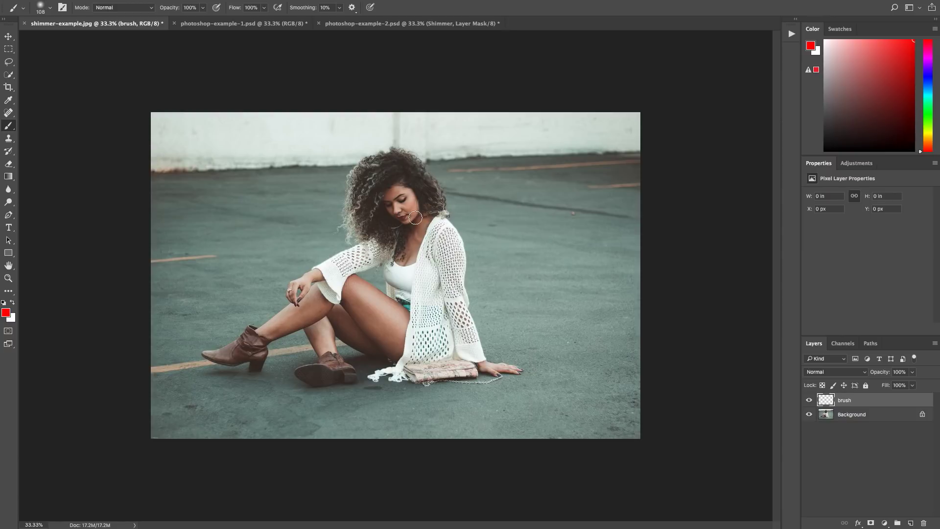
- Try painting red over the woman's face with a soft 300 px brush, and undo the paint
mouse_move(416, 218)
left_mouse_down()
mouse_move(408, 196)
mouse_move(389, 202)
mouse_move(408, 217)
left_mouse_up()
key("bracketright")
key("bracketright")
key("bracketright")
key("bracketright")
key("bracketright")
key("bracketright")
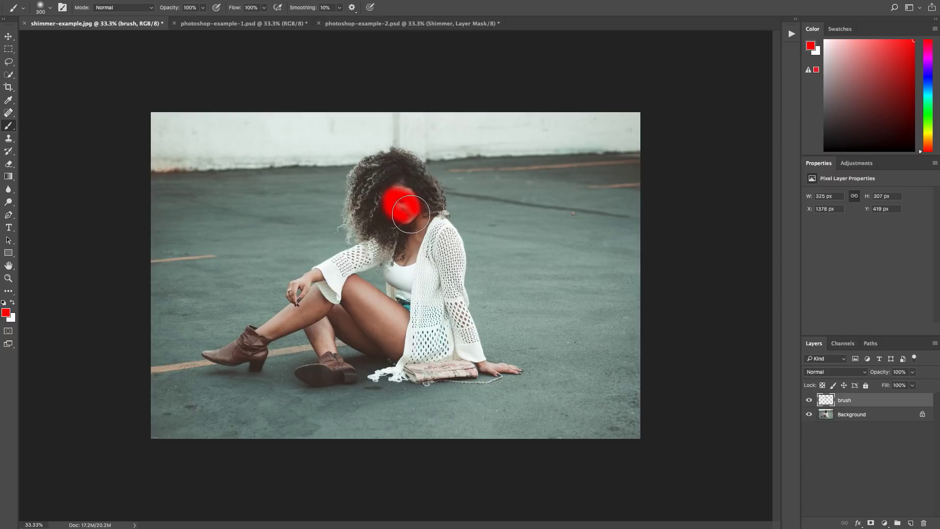
key("ctrl+z")
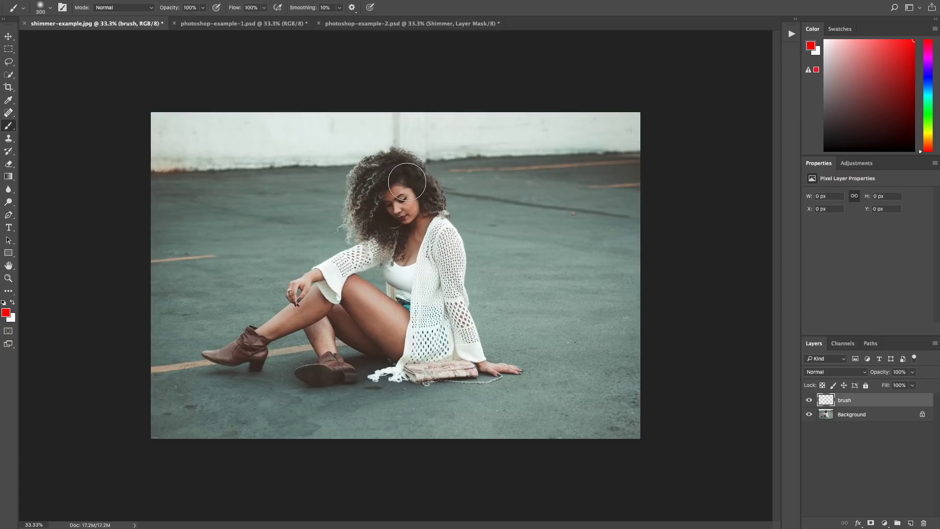
- Try thin red strokes with a soft 70 px brush over the hair, shoulder, thigh and shin, and undo them
key("bracketleft")
key("bracketleft")
key("bracketleft")
key("bracketleft")
key("bracketleft")
key("bracketleft")
key("bracketleft")
key("bracketleft")
key("bracketleft")
mouse_move(403, 169)
left_mouse_down()
mouse_move(432, 180)
mouse_move(413, 218)
mouse_move(437, 240)
left_mouse_up()
mouse_move(416, 301)
left_mouse_down()
mouse_move(399, 311)
mouse_move(343, 296)
left_mouse_up()
left_click_drag(288, 327, 245, 348)
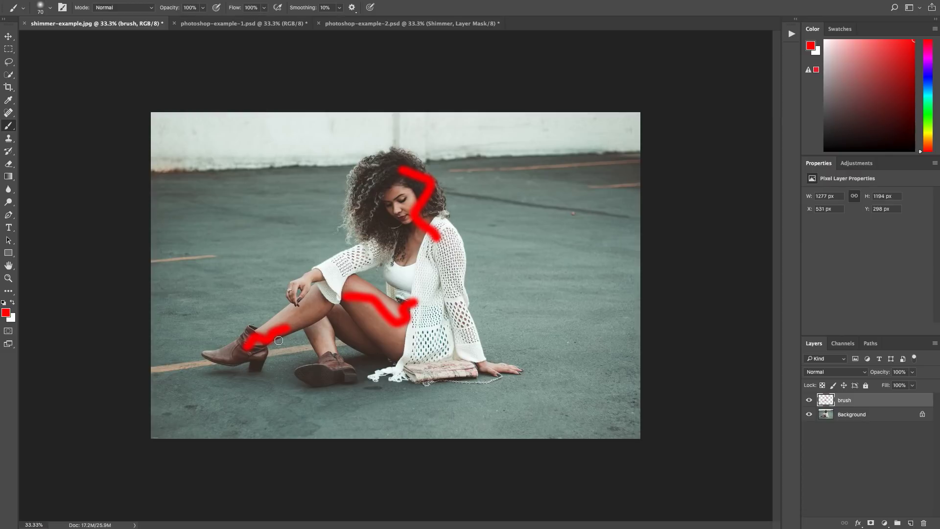
key("ctrl+z")
key("ctrl+z")
key("ctrl+z")
key("ctrl+z")
- Set the soft brush to 300 px and paint red over the woman's head and down her torso to the hip
key("bracketright")
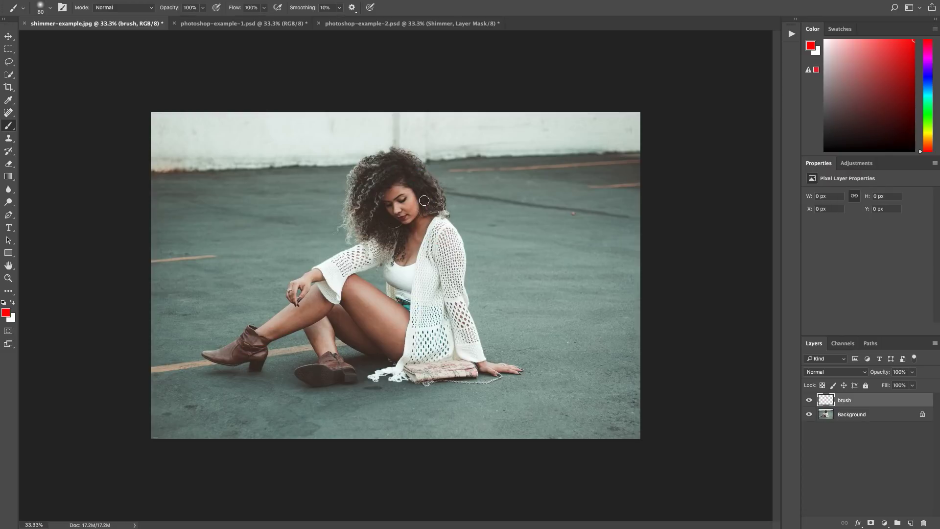
key("bracketright")
key("bracketright")
key("bracketright")
key("bracketright")
key("bracketright")
key("bracketright")
key("bracketright")
key("bracketright")
mouse_move(400, 164)
left_mouse_down()
mouse_move(427, 256)
mouse_move(417, 352)
mouse_move(428, 335)
left_mouse_up()
left_click_drag(388, 182, 386, 217)
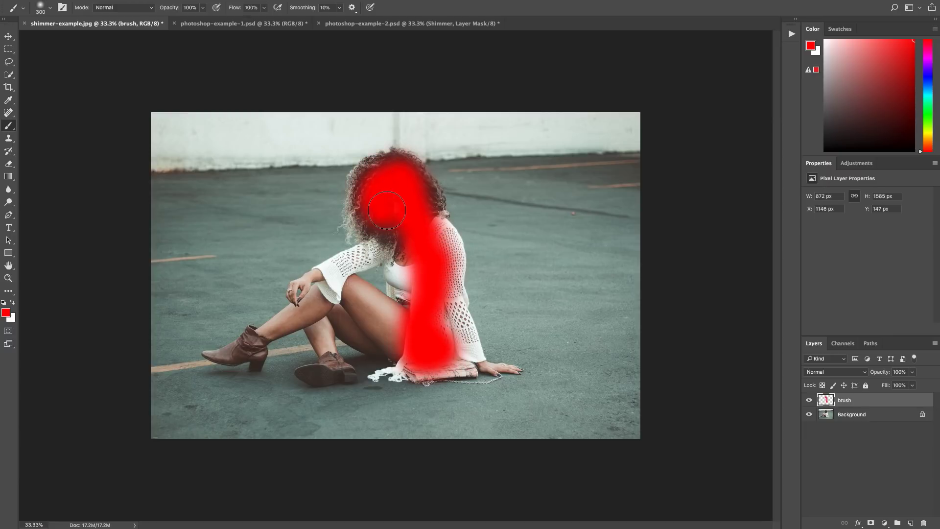
- Try a 125 px brush at 100% hardness along the forearm, undo the stroke and restore the soft round brush
right_click(392, 212)
left_click_drag(472, 258, 510, 258)
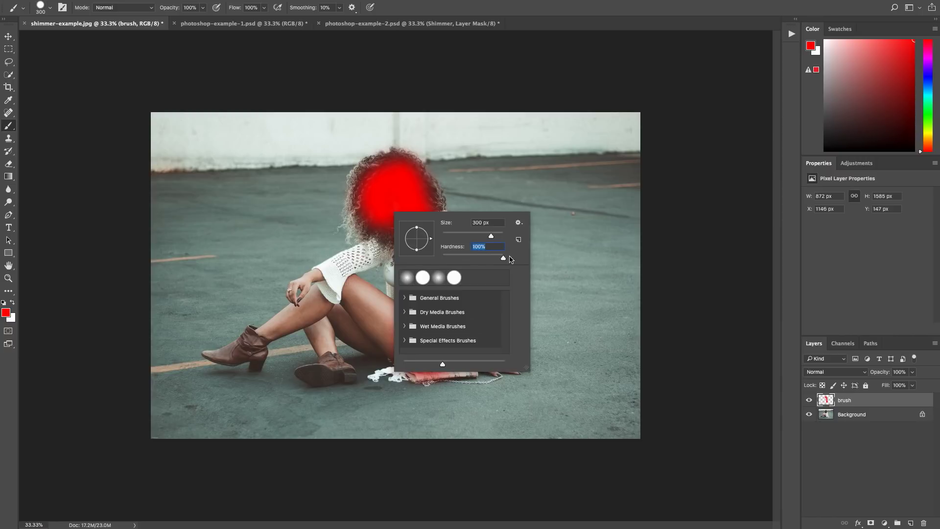
key("Return")
key("bracketleft")
key("bracketleft")
key("bracketleft")
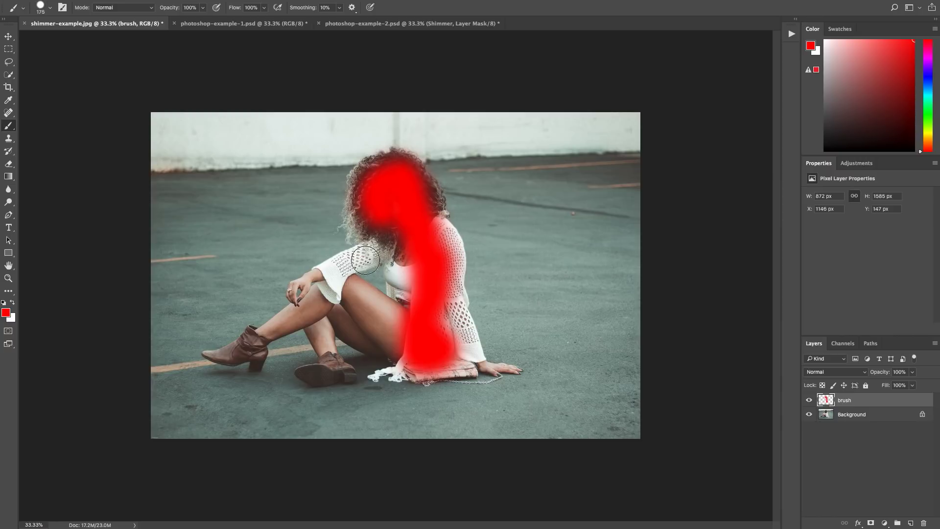
key("bracketleft")
key("bracketleft")
left_click_drag(368, 256, 300, 284)
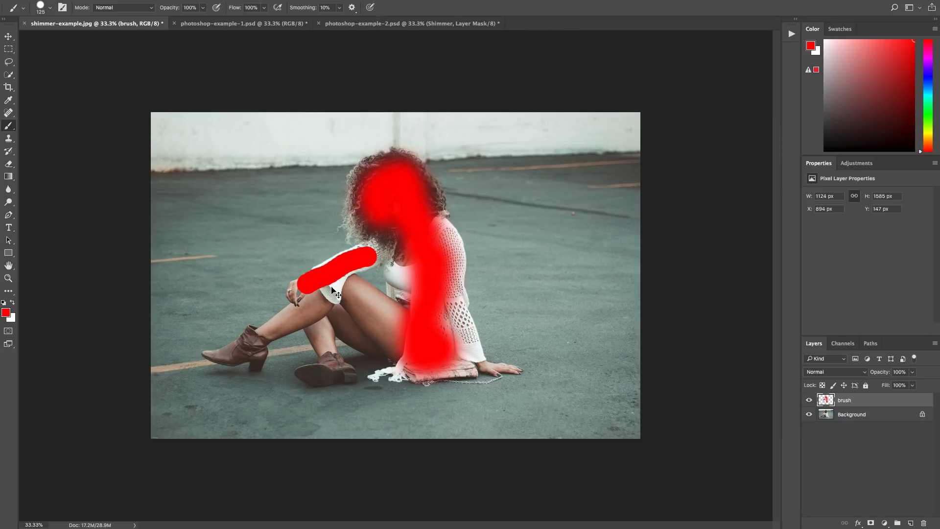
key("ctrl+z")
right_click(407, 225)
double_click(438, 288)
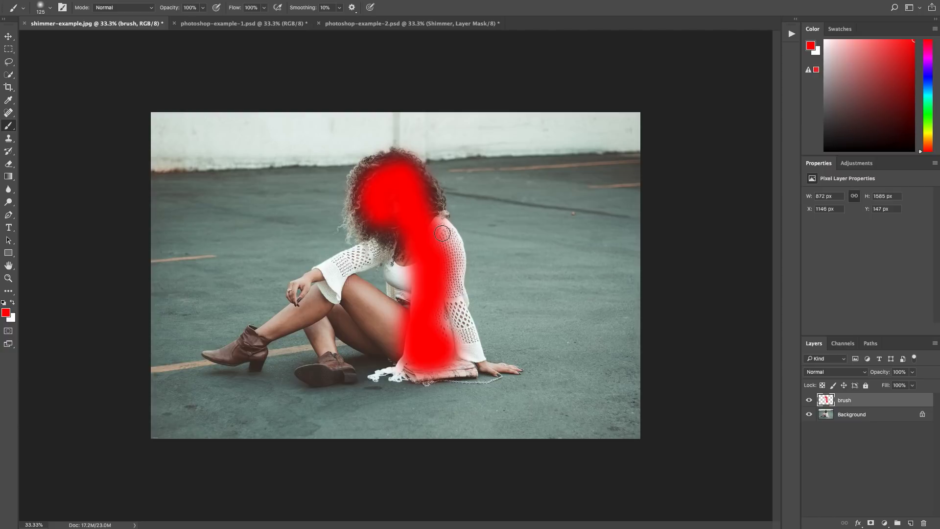
- Set the soft brush to 250 px and paint red over the woman's bent arm, both legs and the rest of her torso
key("bracketright")
key("bracketright")
key("bracketright")
key("bracketright")
mouse_move(392, 236)
left_mouse_down()
mouse_move(326, 274)
mouse_move(278, 335)
mouse_move(250, 359)
left_mouse_up()
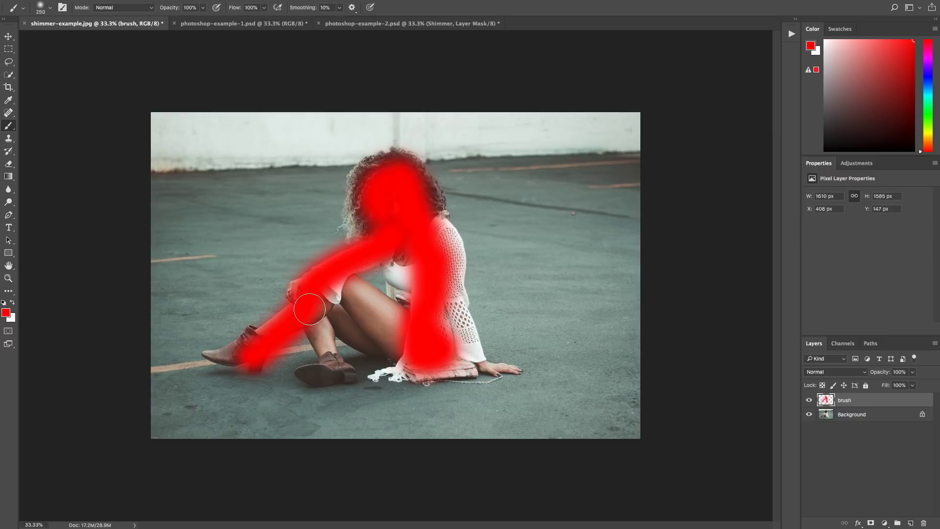
mouse_move(324, 354)
left_mouse_down()
mouse_move(322, 321)
mouse_move(342, 315)
mouse_move(389, 347)
mouse_move(408, 335)
mouse_move(358, 300)
mouse_move(397, 327)
mouse_move(403, 236)
mouse_move(430, 234)
mouse_move(450, 283)
mouse_move(447, 326)
mouse_move(462, 349)
left_mouse_up()
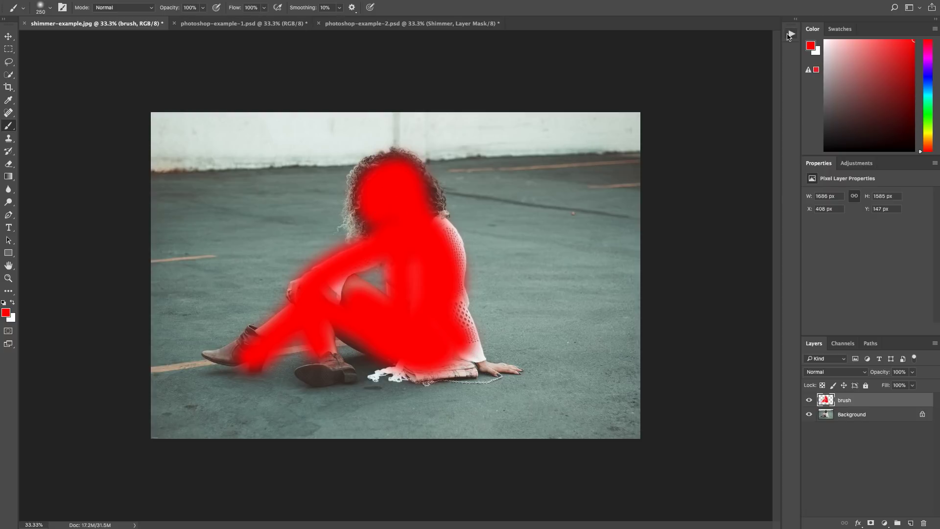
- Select the Shimmer action in the Shimmer set and play it on the painted photo
left_click(787, 35)
left_click(729, 52)
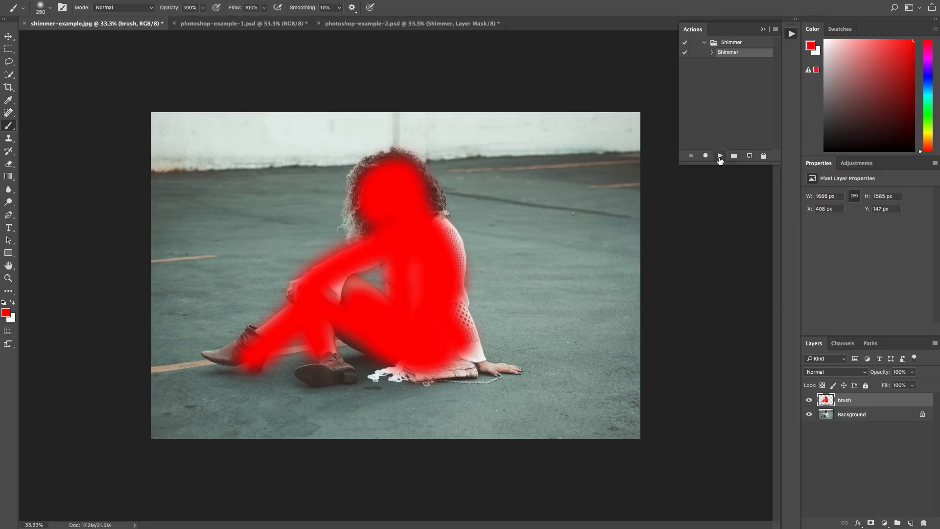
left_click(720, 157)
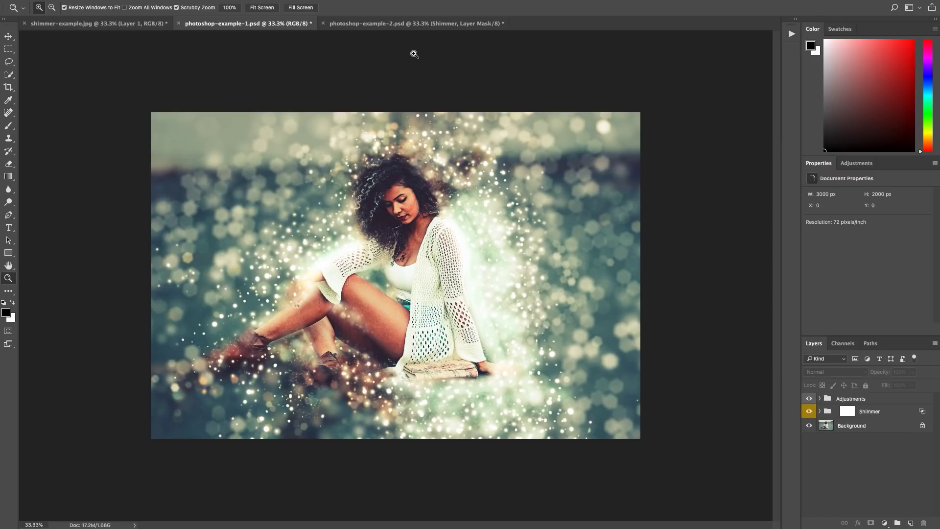
- Examine the finished effect in photoshop-example-1.psd up close and the contents of its Adjustments group, selecting the Color Variations group
left_click(482, 206)
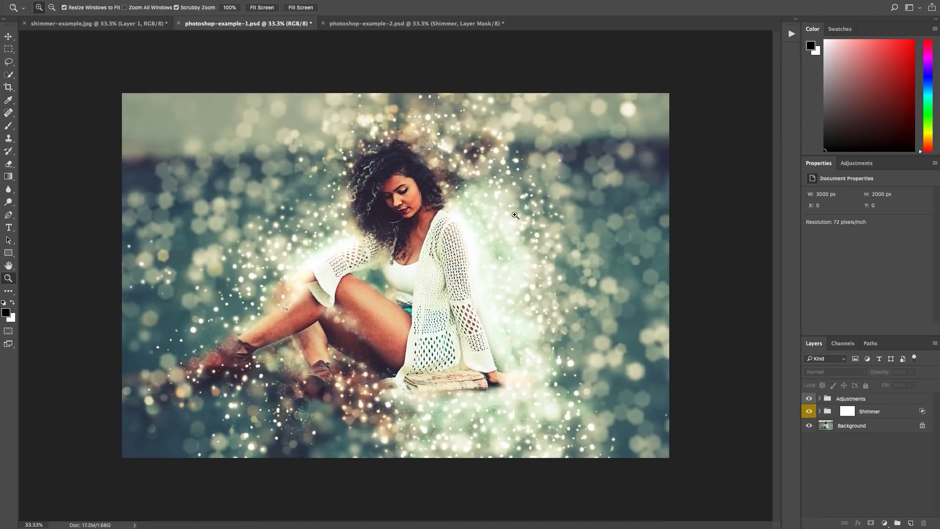
left_click(455, 198, "alt")
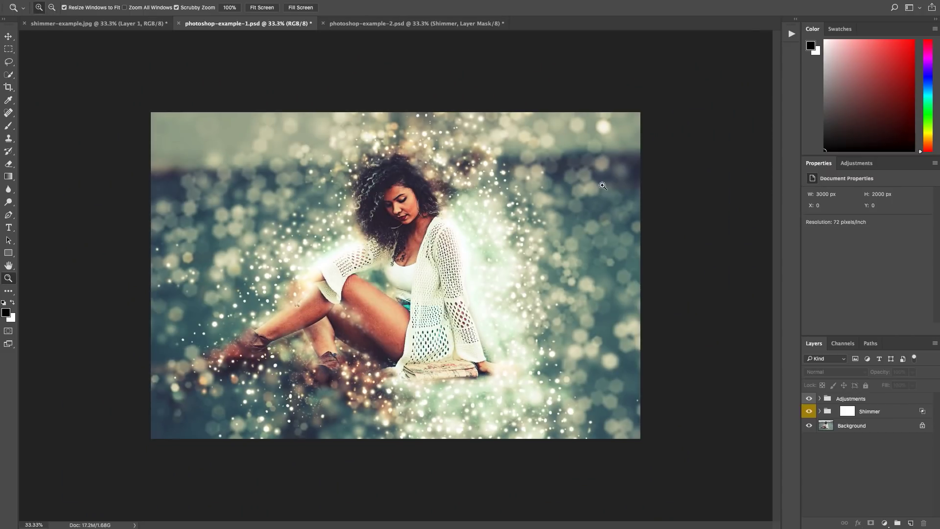
left_click(616, 181)
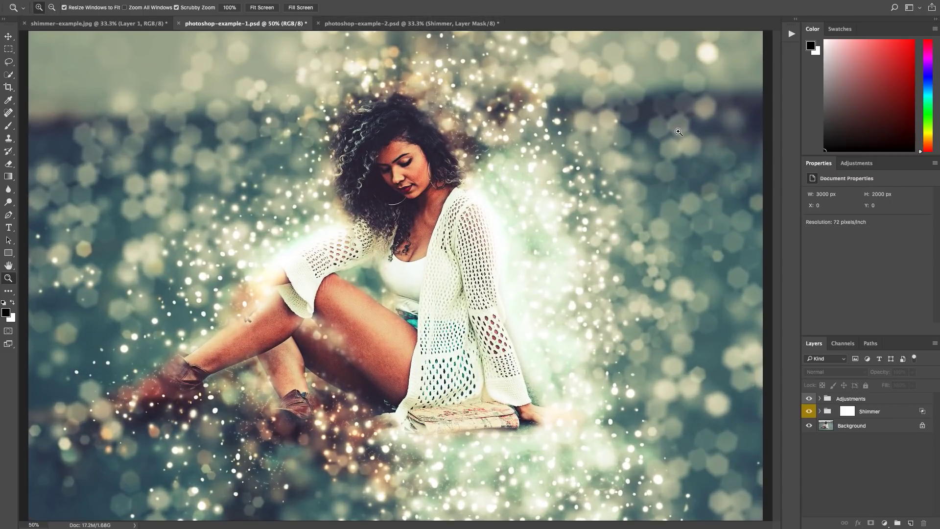
left_click(456, 209, "alt")
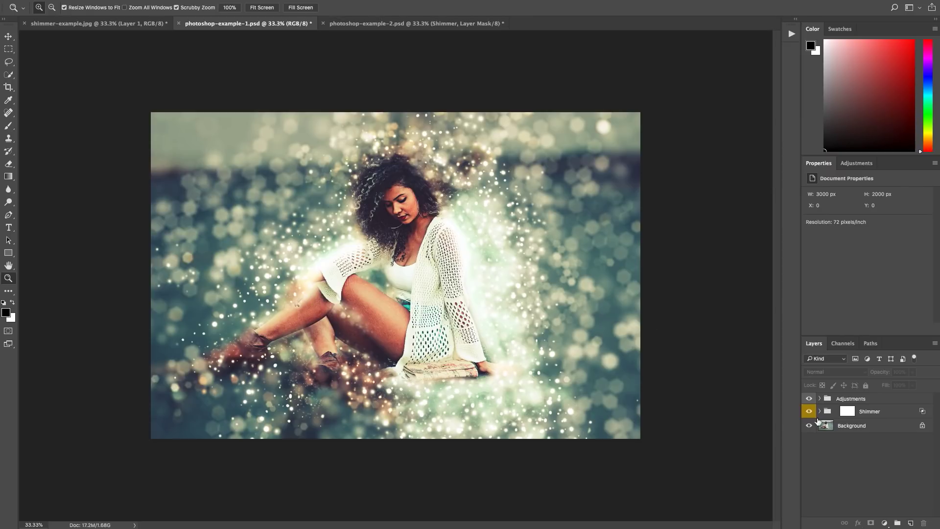
left_click(820, 399)
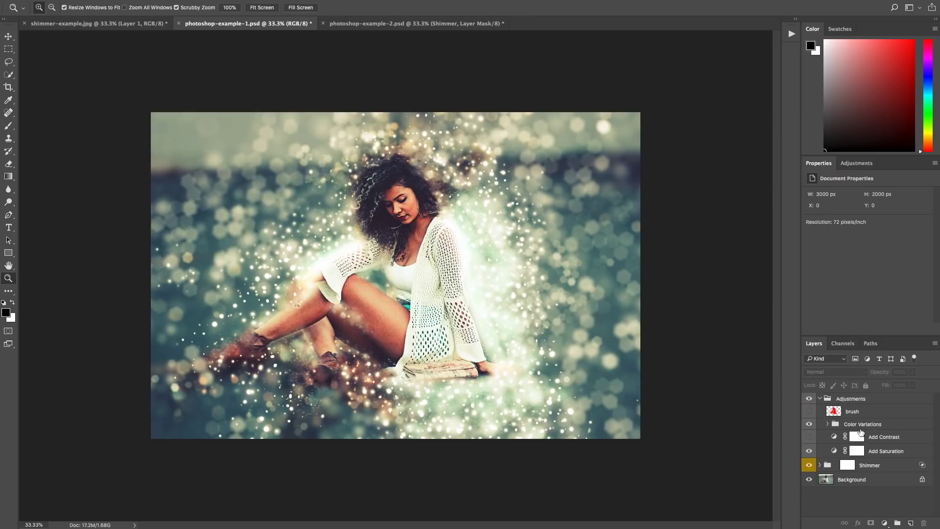
left_click(862, 426)
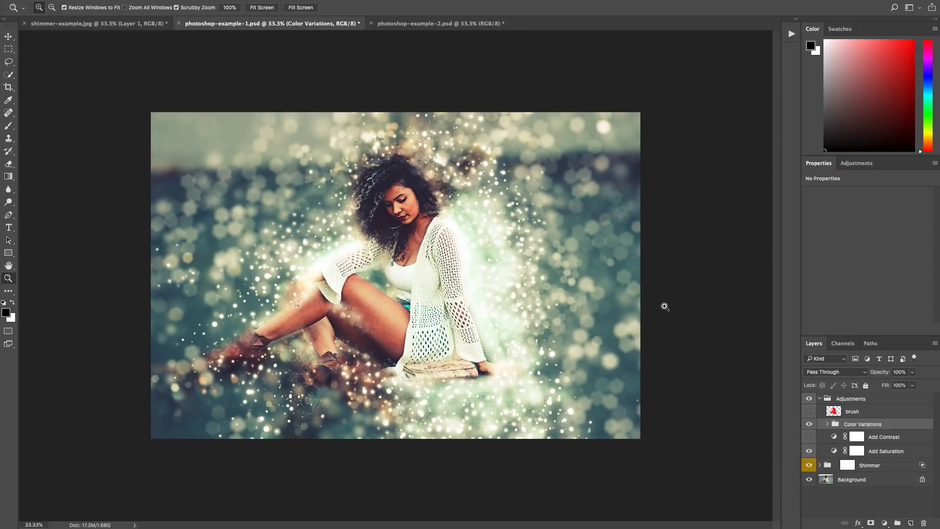
- Examine photoshop-example-2.psd by briefly showing its brush layer and toggling the visibility of the Shimmer and Adjustments groups
left_click(441, 23)
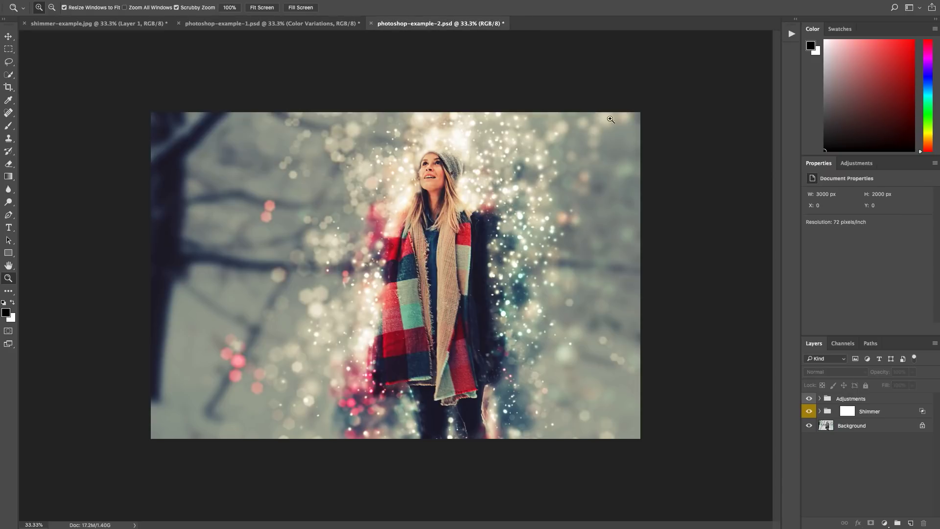
left_click(820, 399)
left_click(810, 411)
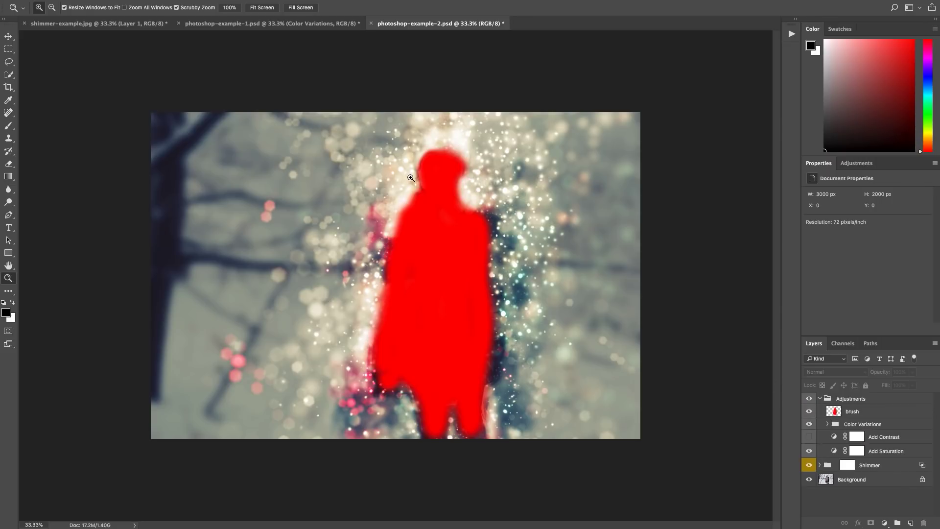
left_click(810, 411)
left_click(820, 399)
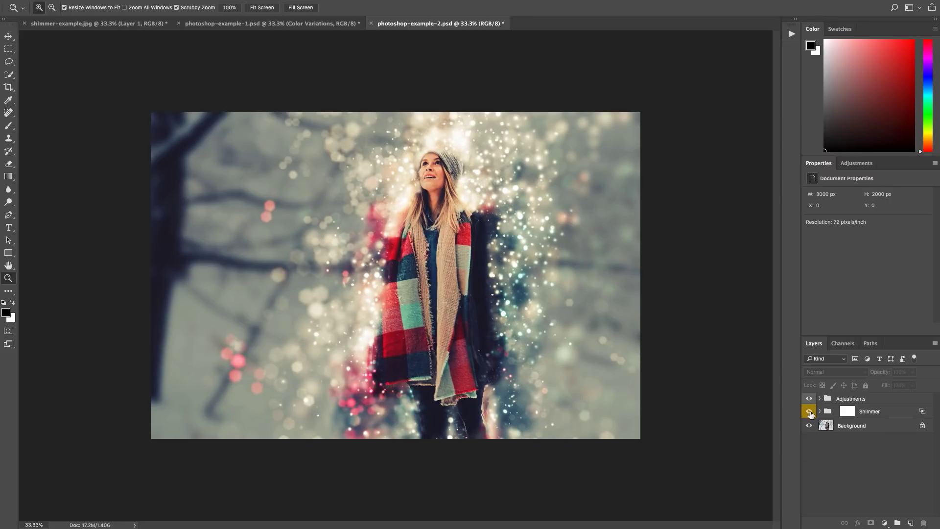
left_click_drag(809, 412, 809, 398)
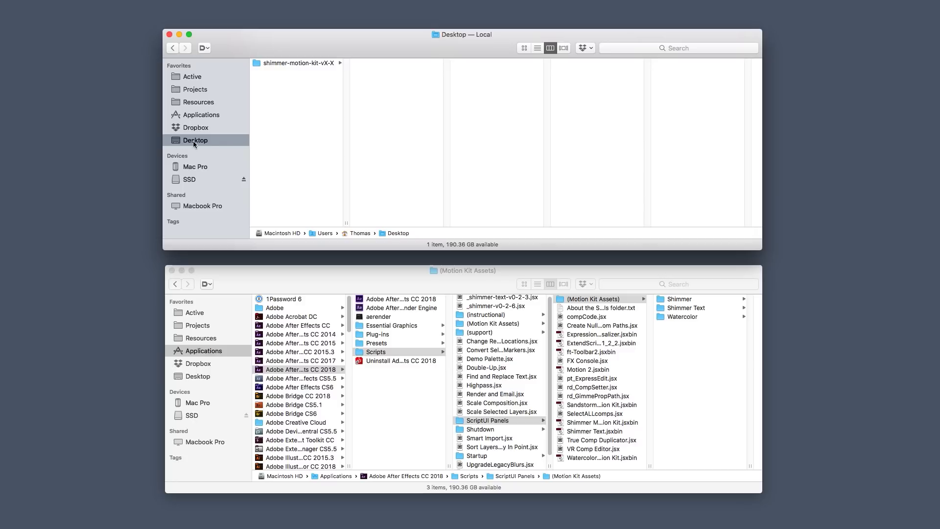
- In Finder, examine the shimmer-motion-kit-vX-X package: MotionKitClub.pdf, Readme.txt, and the Shimmer AE Install and Shimmer Ps Action folders
left_click(280, 62)
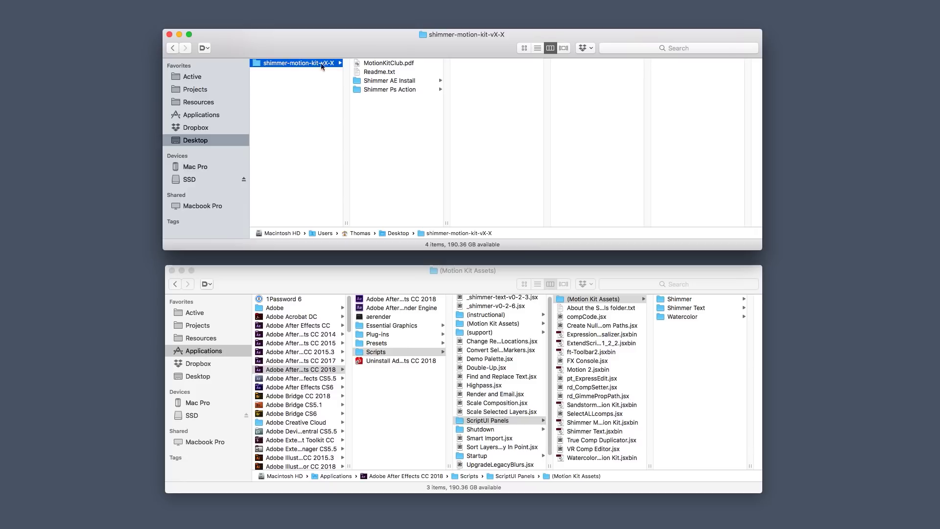
left_click(390, 66)
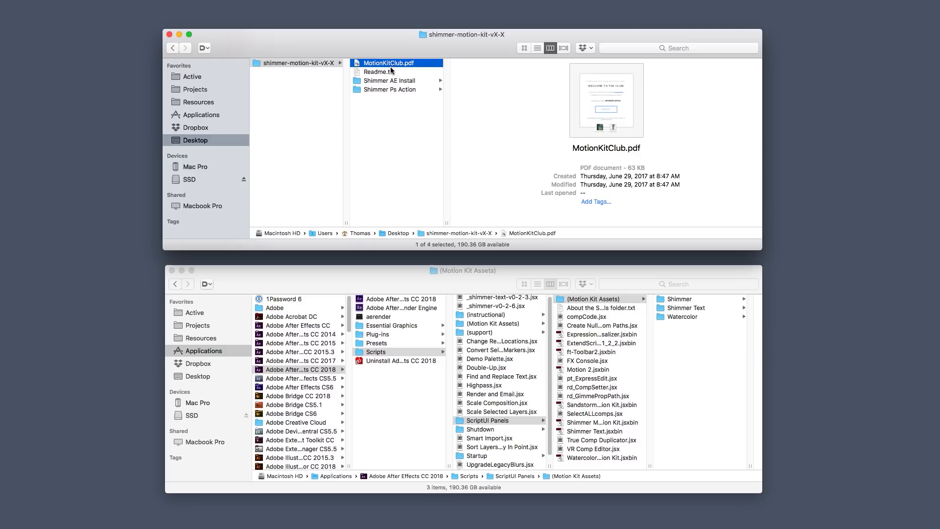
left_click(393, 71)
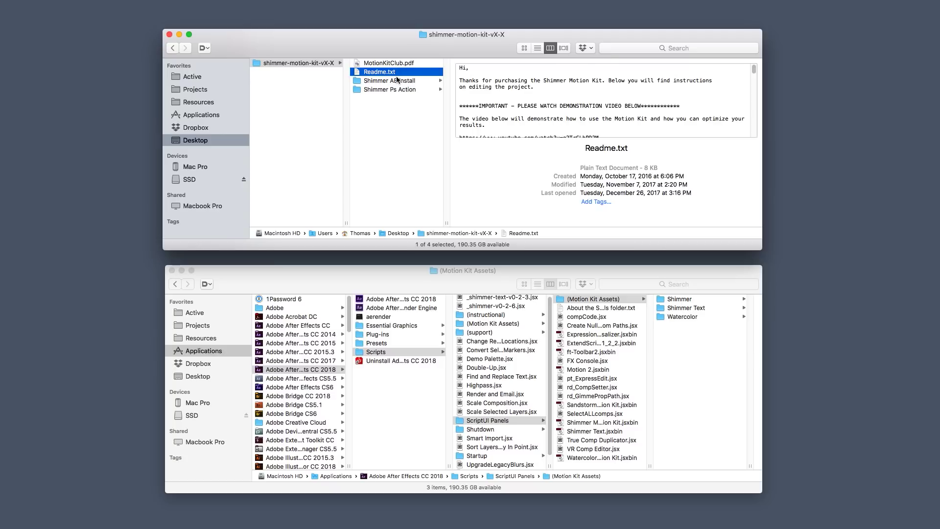
left_click(399, 81)
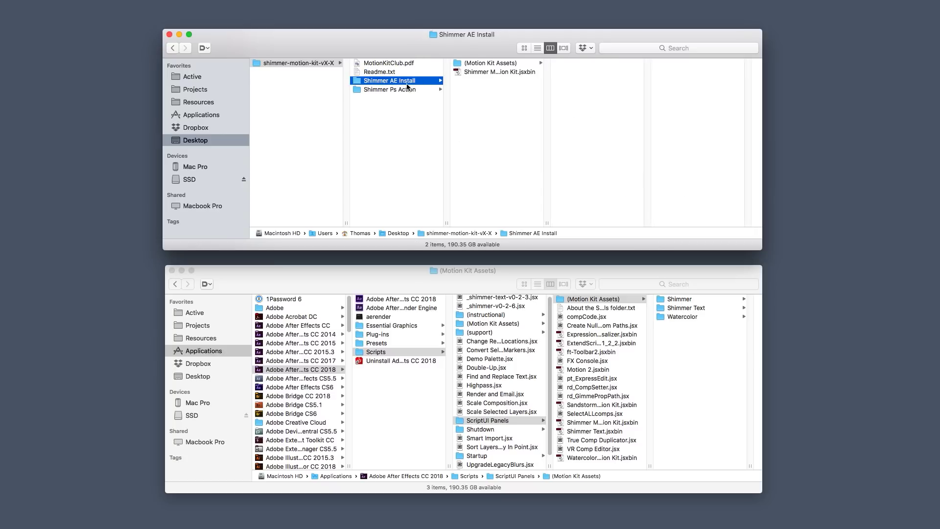
left_click(496, 63)
left_click(509, 73)
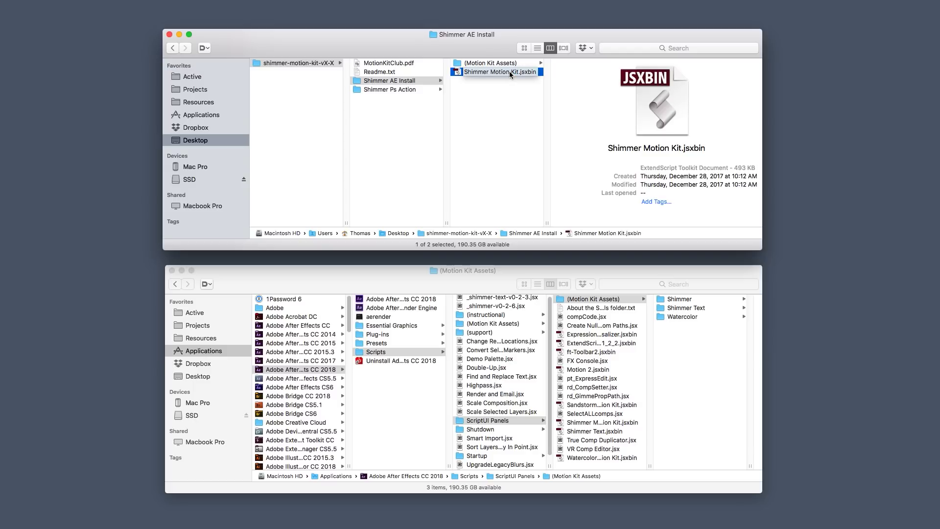
left_click(403, 90)
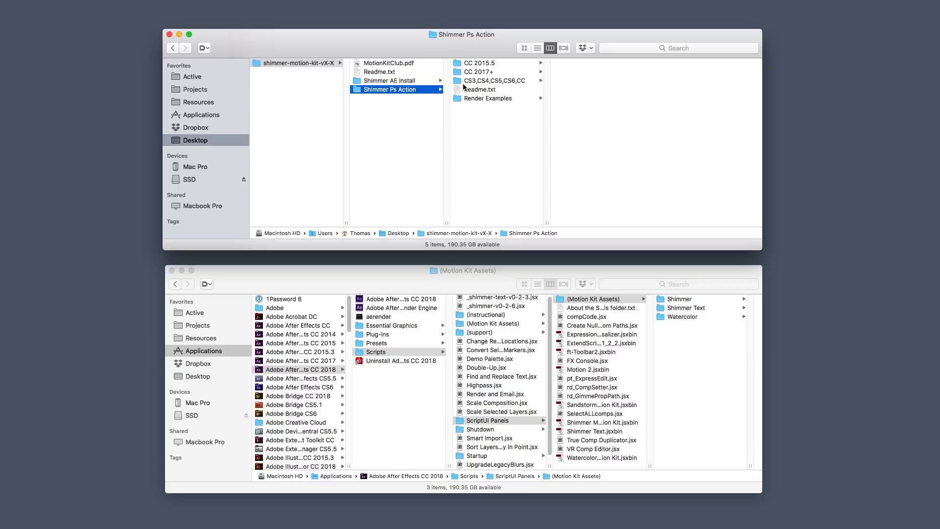
- Open the kit's Shimmer AE Install folder and, in the second window, the Scripts/ScriptUI Panels folder of Adobe After Effects CC 2018
left_click(396, 81)
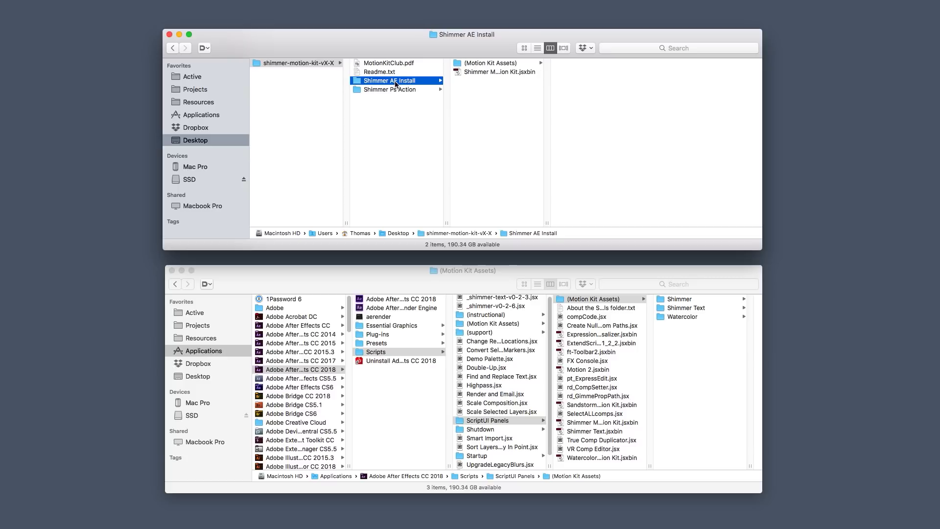
left_click(374, 273)
left_click(185, 353)
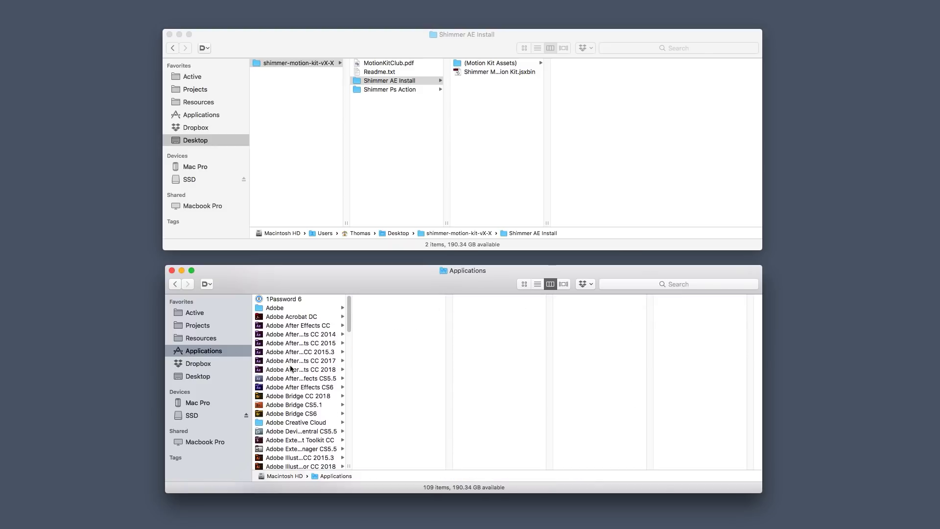
left_click(313, 371)
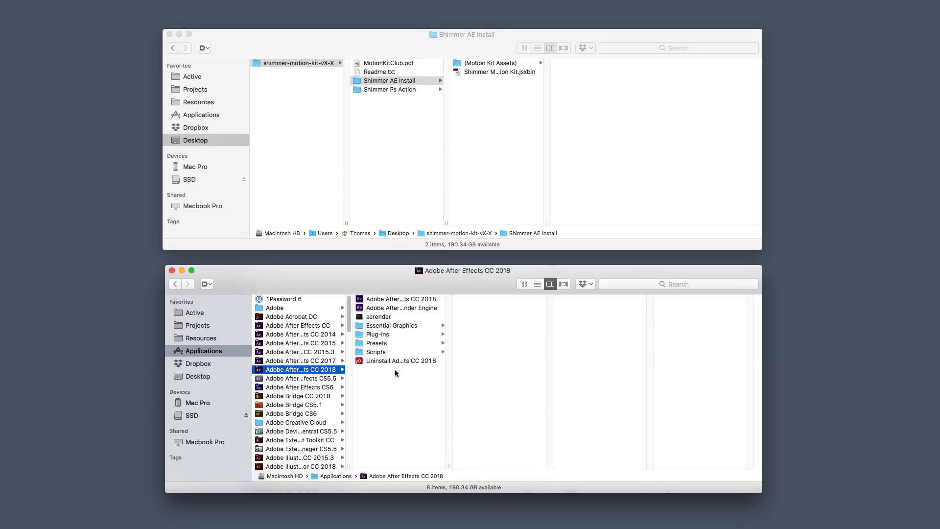
left_click(401, 353)
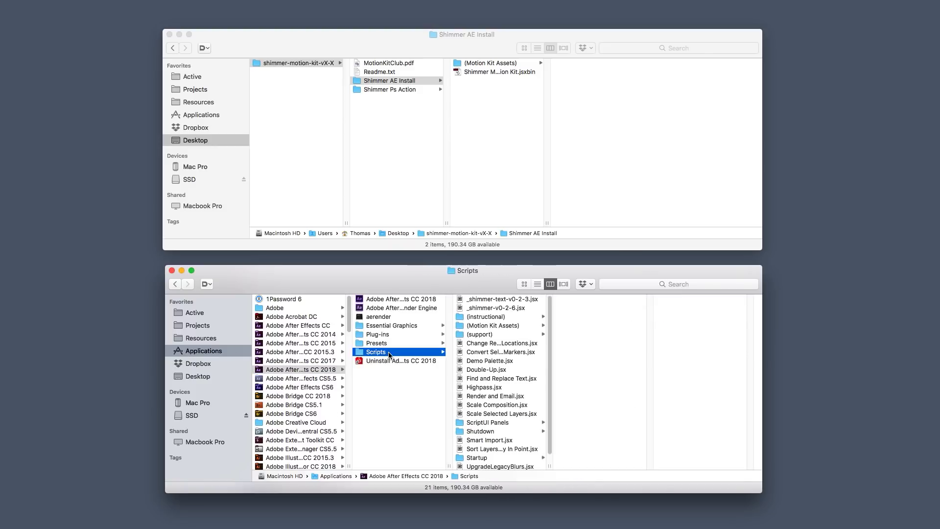
left_click(483, 424)
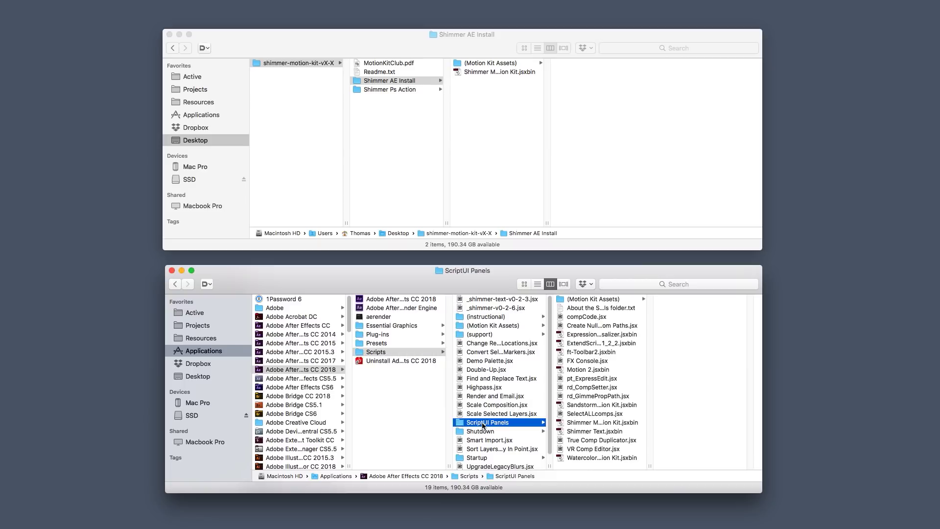
- Consult the motion kit installation section of Readme.txt, highlighting the Windows ScriptUI Panels path, and close the file
left_click(488, 66)
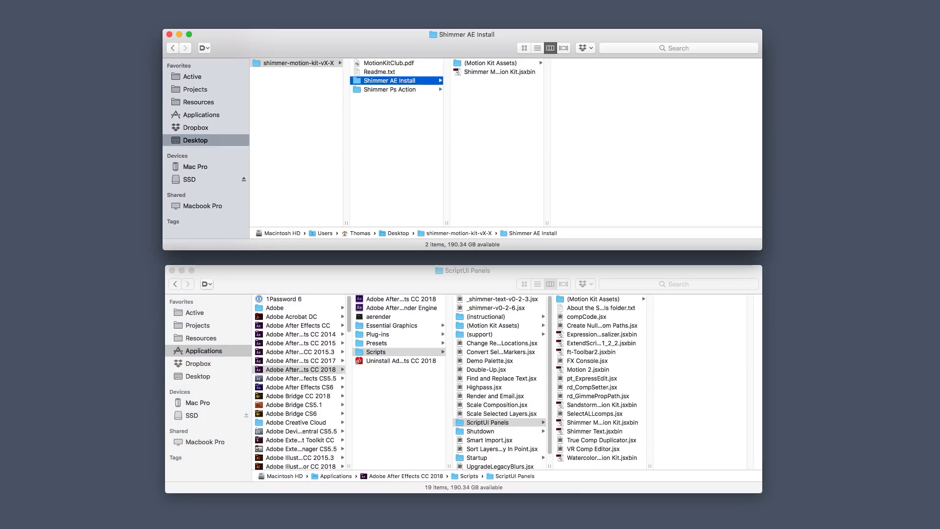
left_click(729, 527)
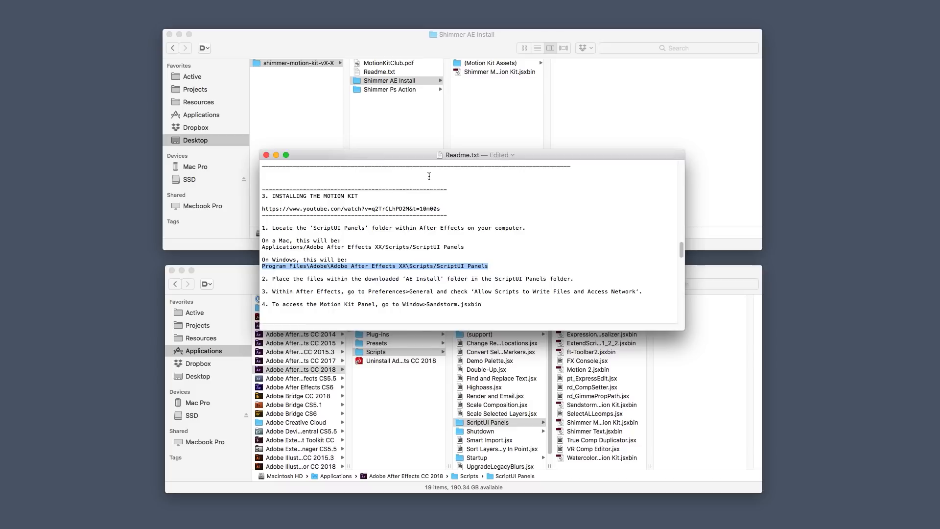
left_click(498, 265)
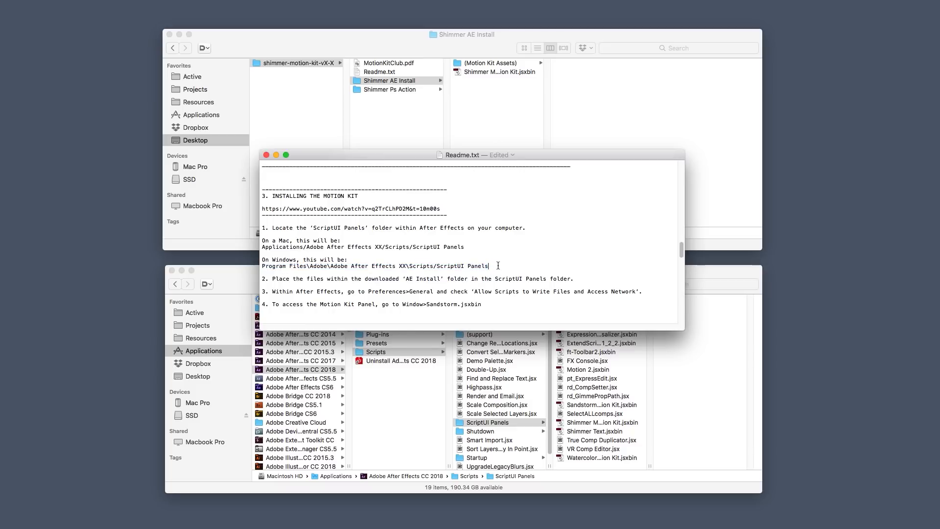
left_click_drag(498, 266, 262, 266)
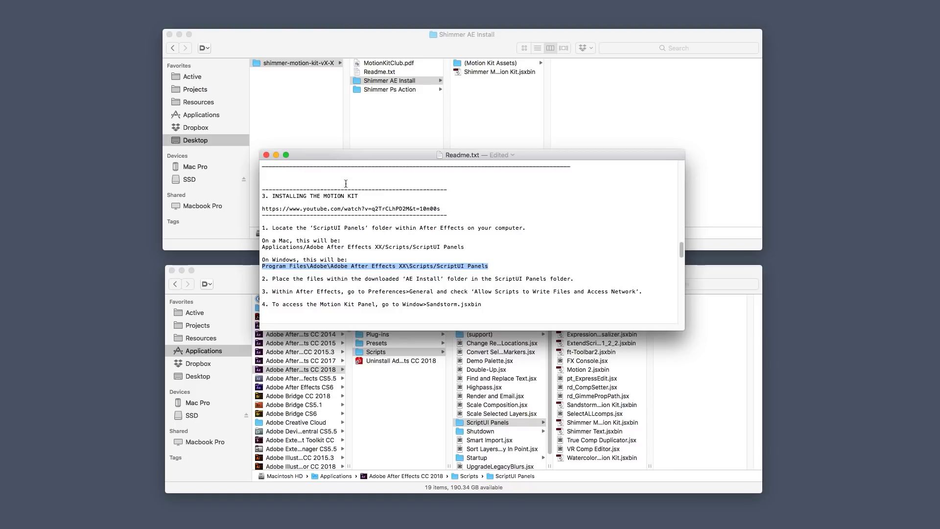
left_click(267, 155)
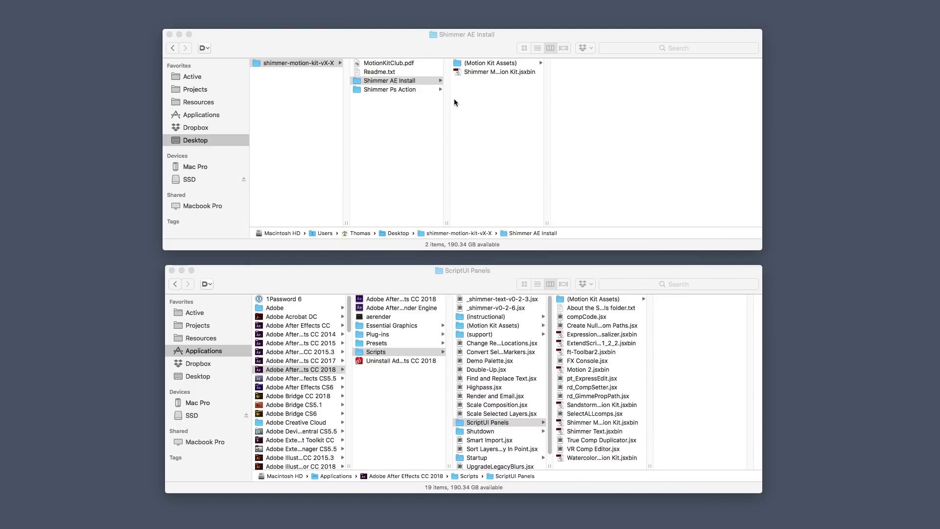
- Try to copy the (Motion Kit Assets) folder and the Shimmer Motion Kit script from Shimmer AE Install into ScriptUI Panels
left_click(480, 64)
left_click(473, 72, "shift")
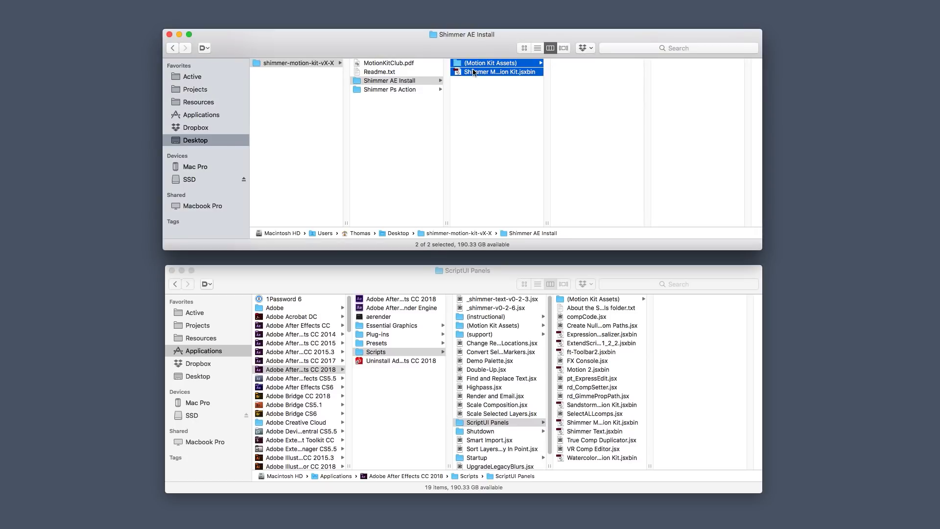
left_click_drag(473, 72, 617, 394)
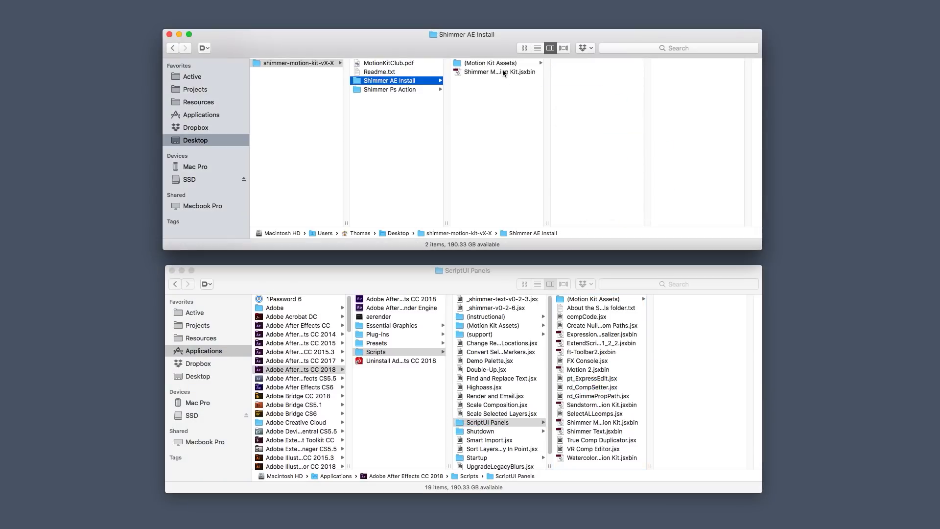
- Compare the contents of the kit's (Motion Kit Assets) folder with the folder of the same name in ScriptUI Panels
key("Right")
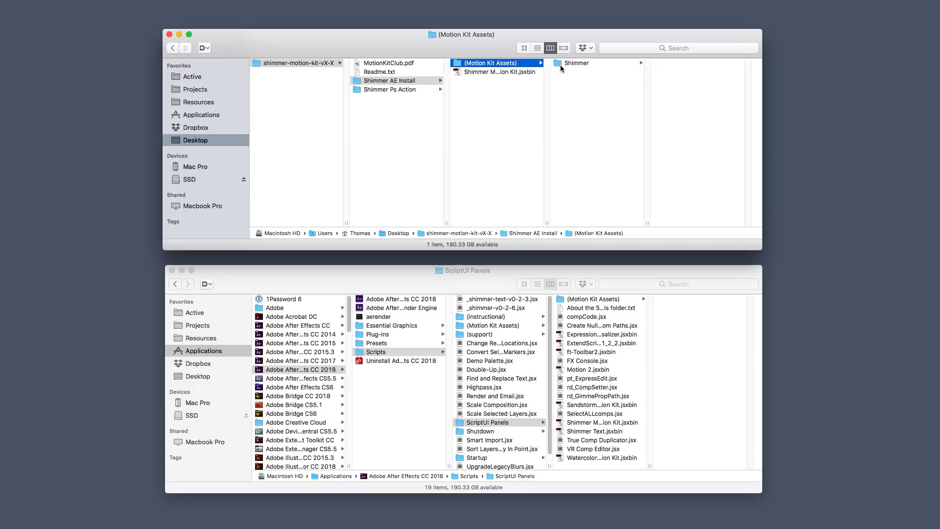
left_click_drag(575, 62, 588, 107)
left_click(506, 88)
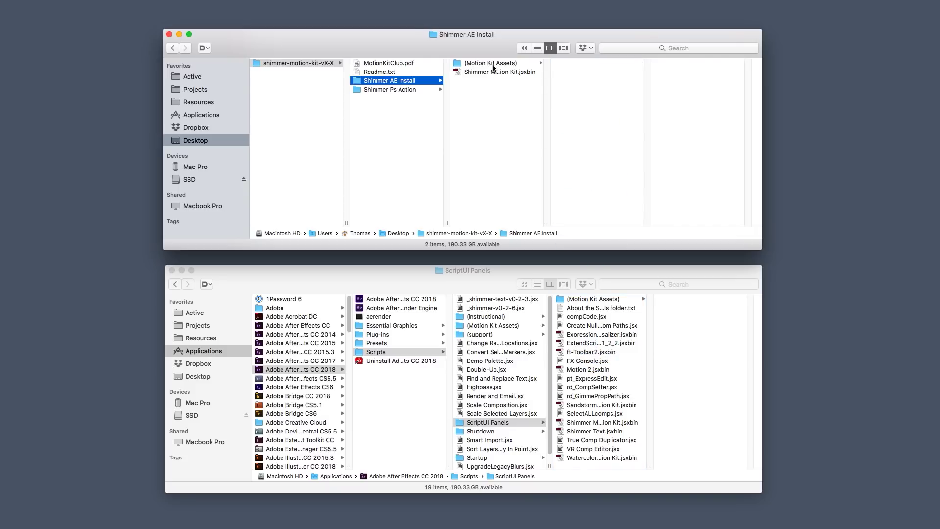
left_click(495, 66)
left_click_drag(496, 66, 515, 107)
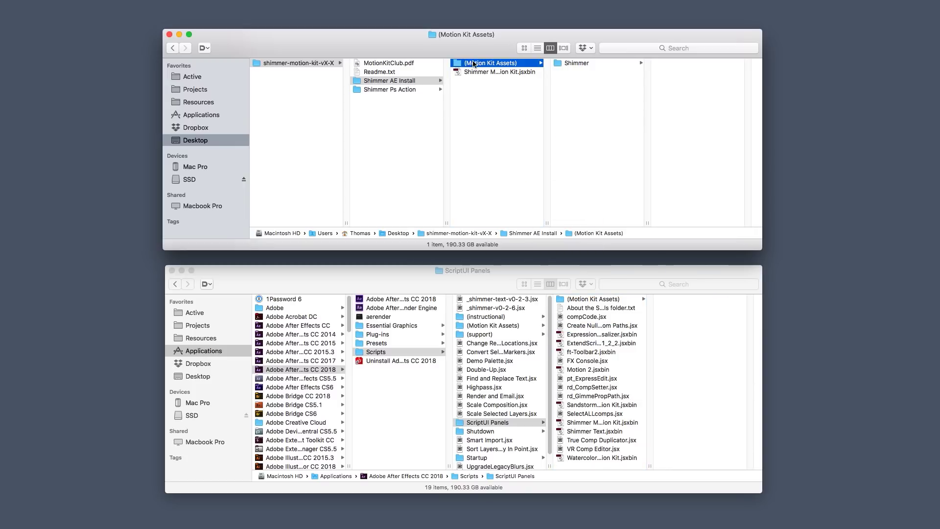
left_click(546, 178)
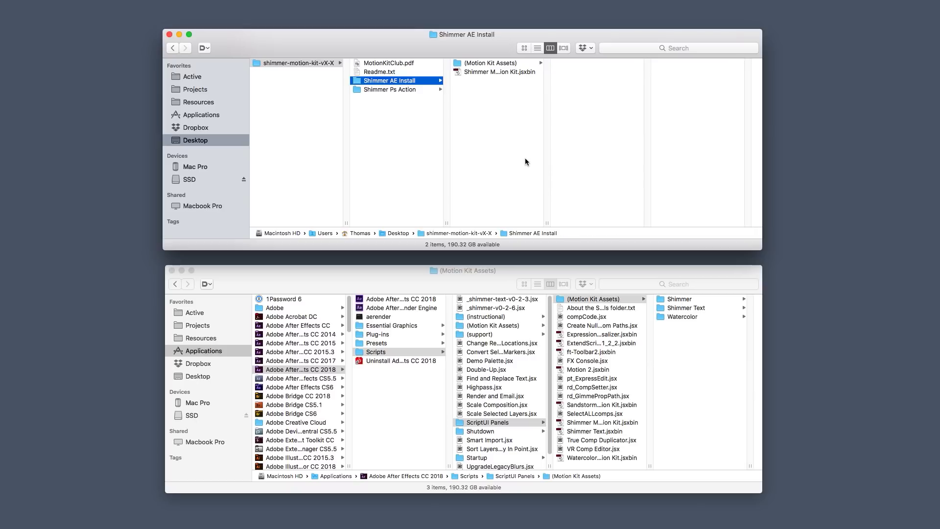
left_click(579, 300)
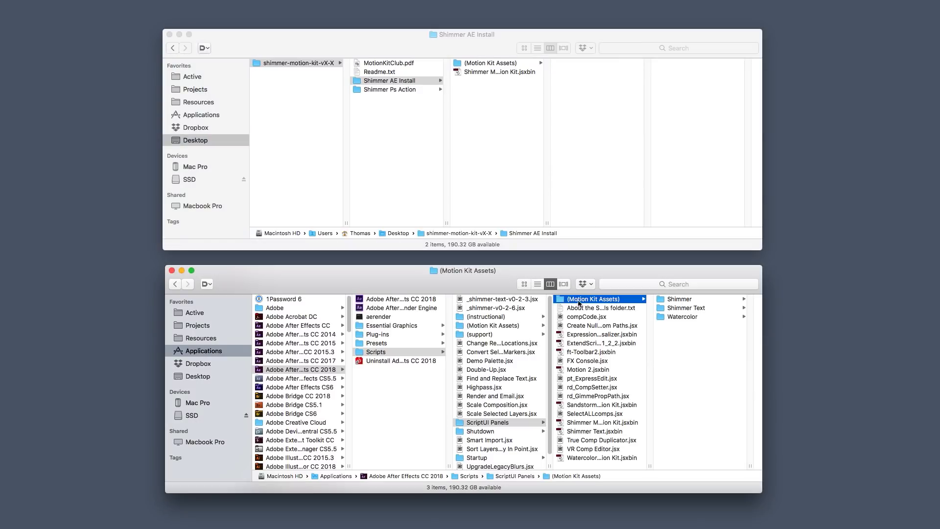
- Try to copy the Shimmer folder from the kit's (Motion Kit Assets) folder into the (Motion Kit Assets) folder in ScriptUI Panels
left_click(495, 96)
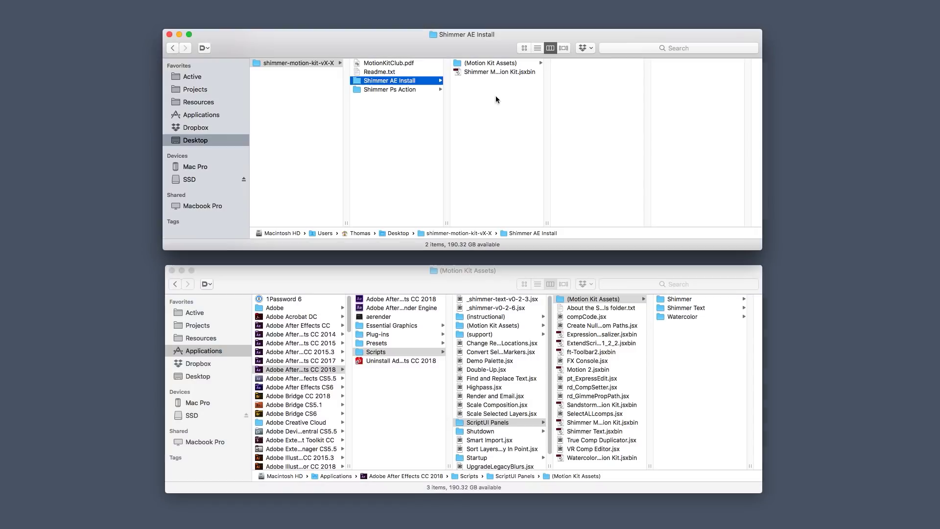
left_click(492, 64)
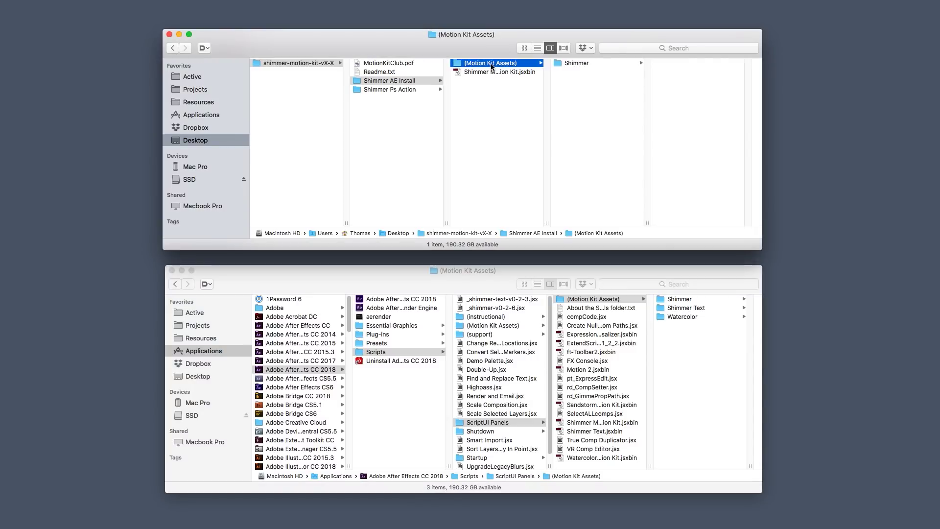
left_click_drag(574, 65, 676, 351)
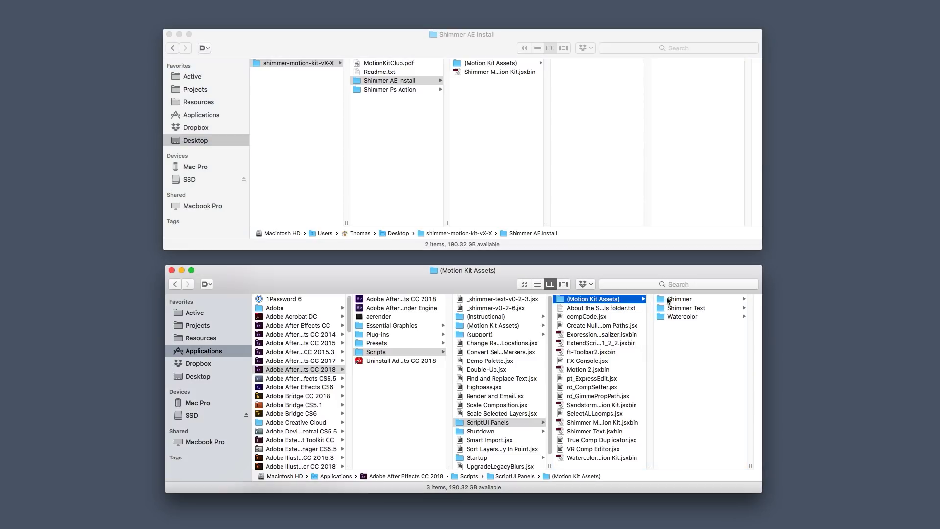
left_click(490, 145)
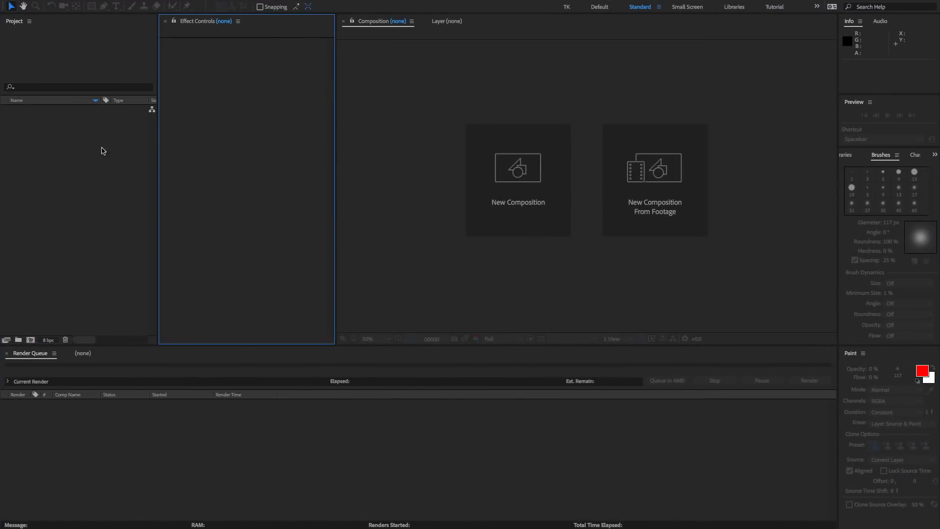
- In After Effects, make sure Allow Scripts to Write Files and Access Network is enabled in the General preferences, and accept them
left_click(100, 151)
left_click(1, 1)
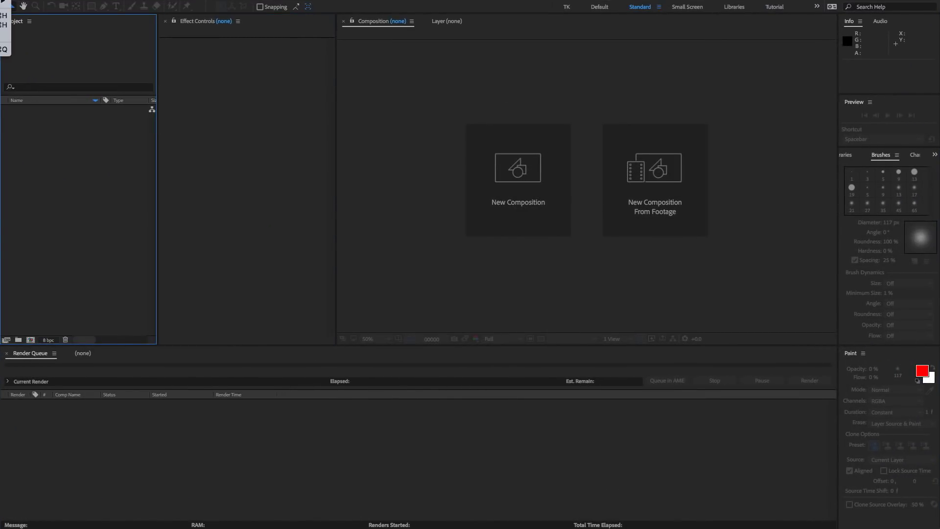
mouse_move(4, 0)
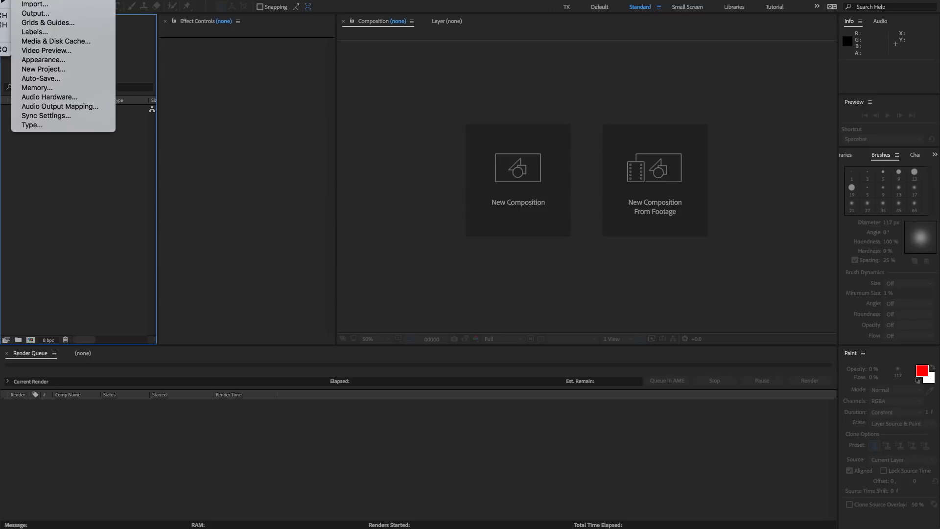
left_click(264, 98)
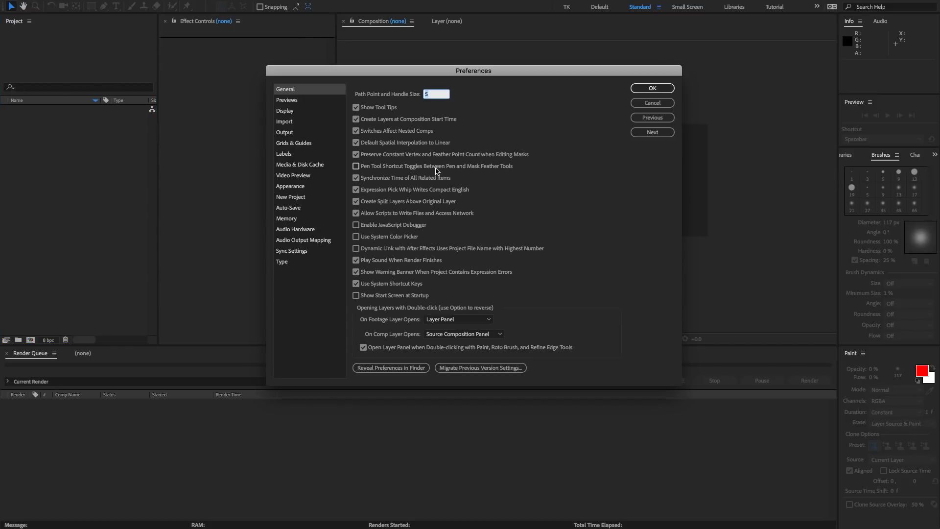
left_click(356, 213)
left_click(653, 88)
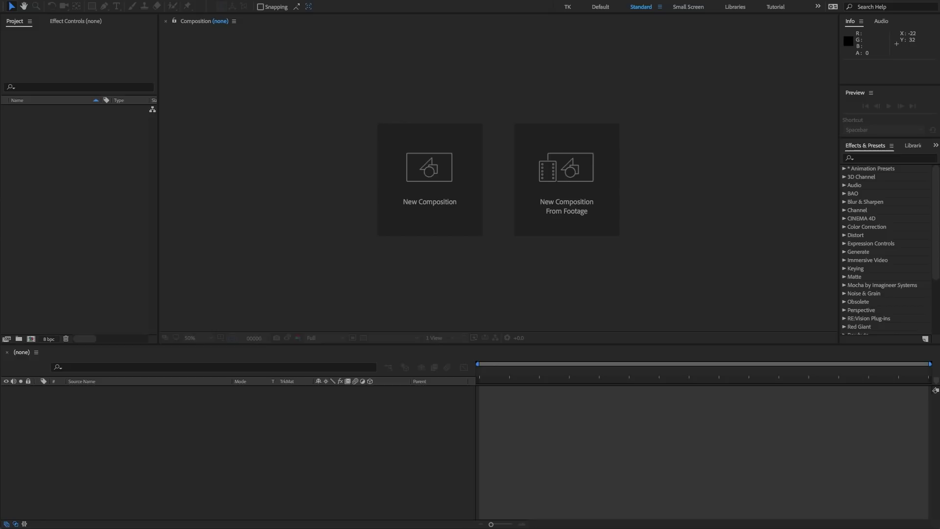
left_click(659, 23)
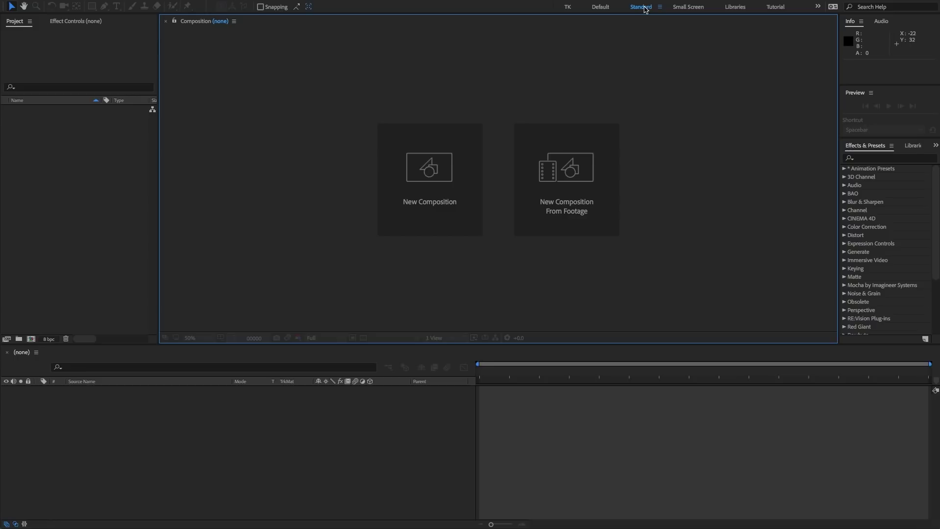
left_click(660, 7)
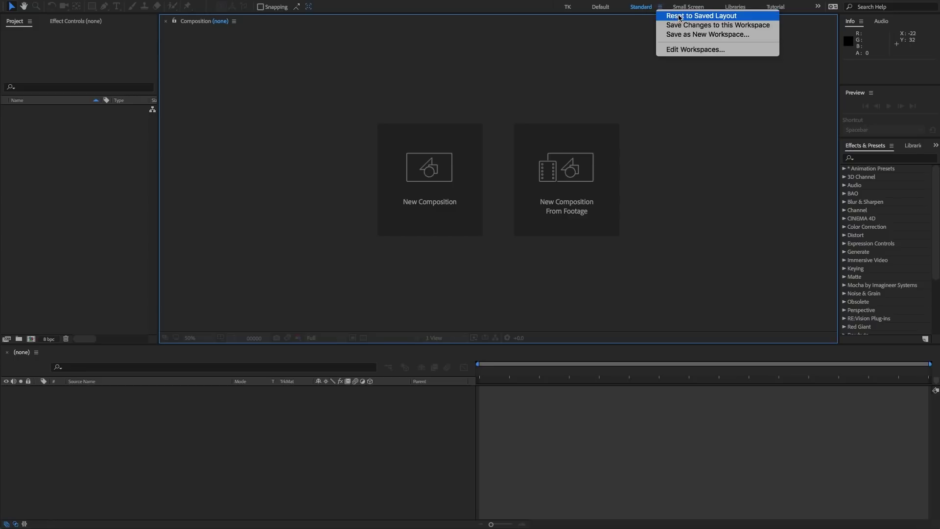
left_click(562, 37)
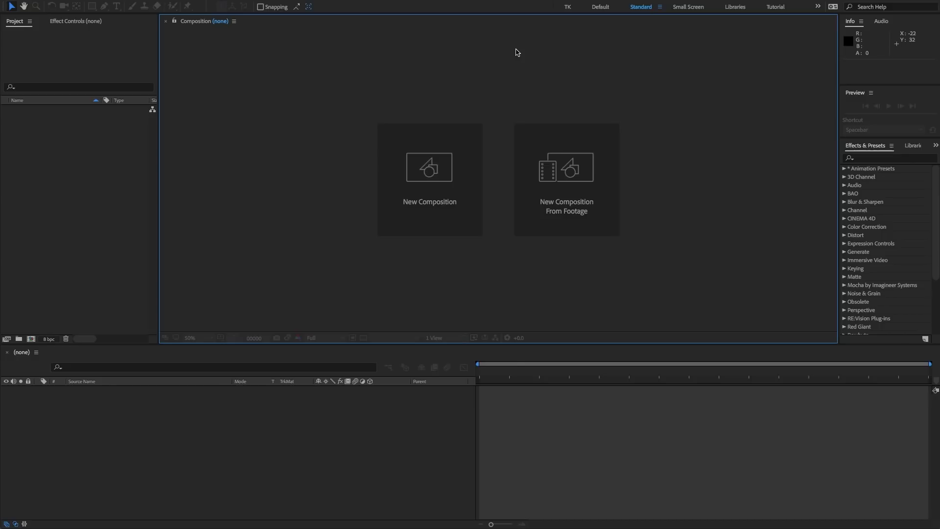
- Dock the Effect Controls panel in its own column between the Project and Composition panels
left_click(68, 24)
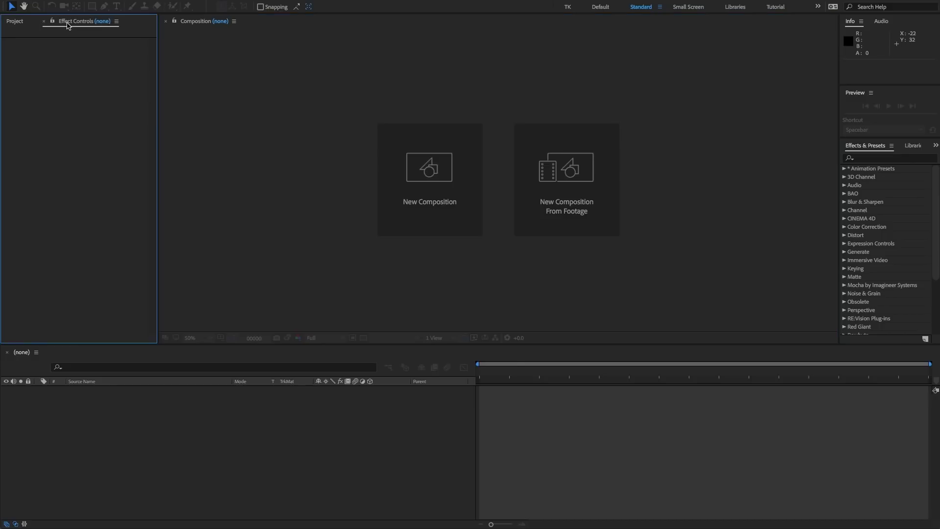
left_click(22, 24)
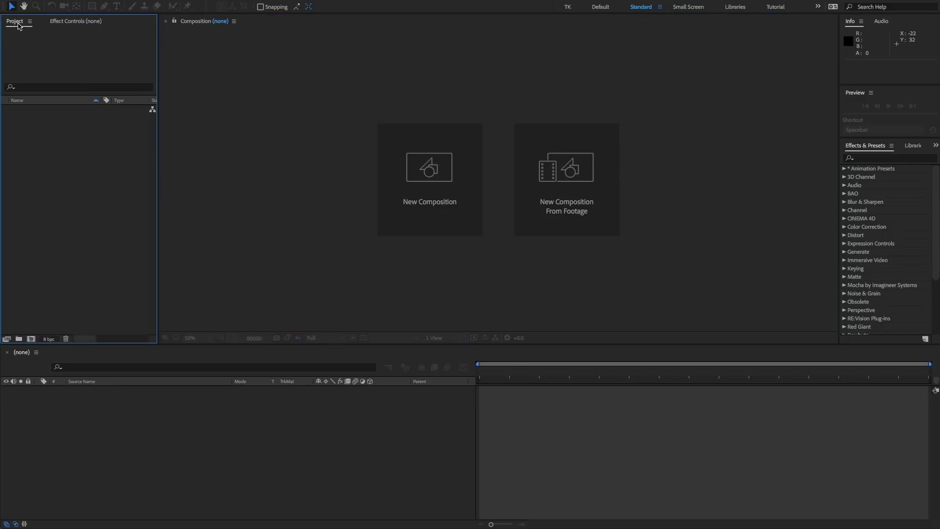
left_click(64, 23)
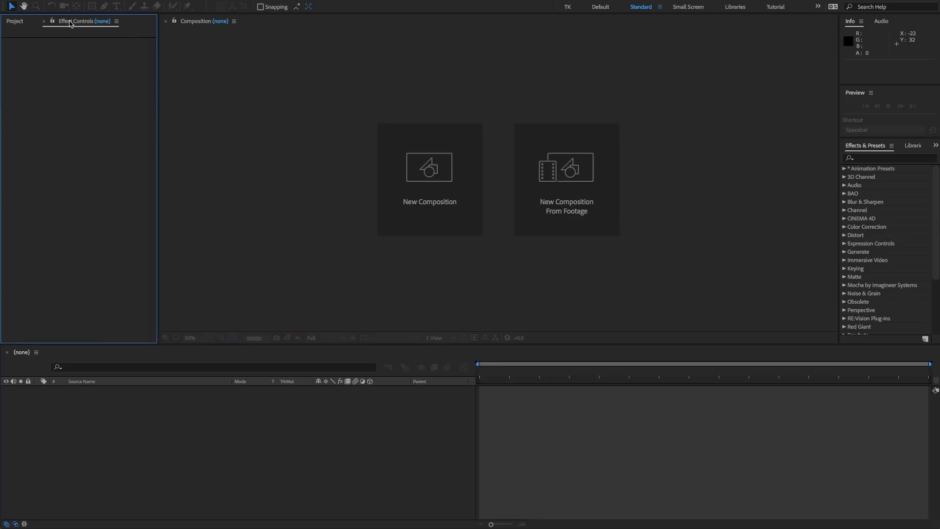
left_click_drag(70, 23, 178, 137)
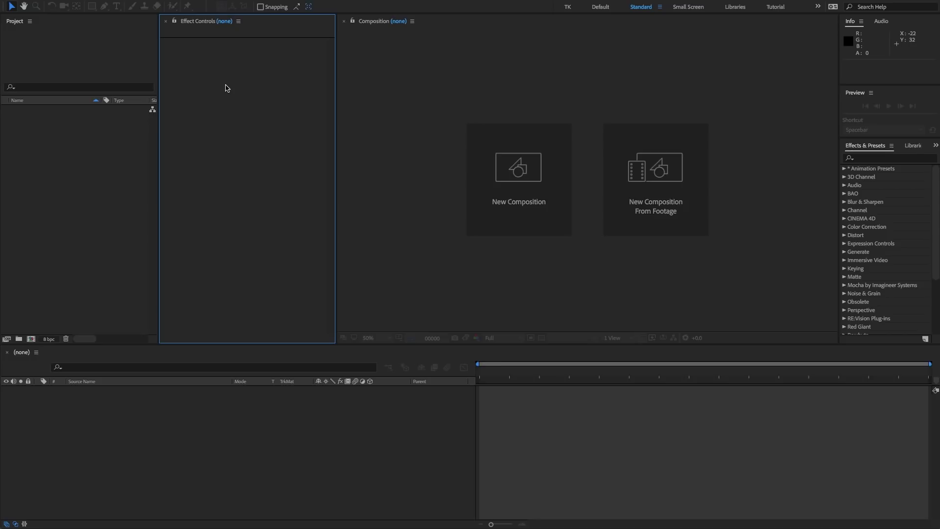
left_click(60, 46)
left_click(249, 96)
- Hide the Effect Controls panel and show it again
left_click(170, 0)
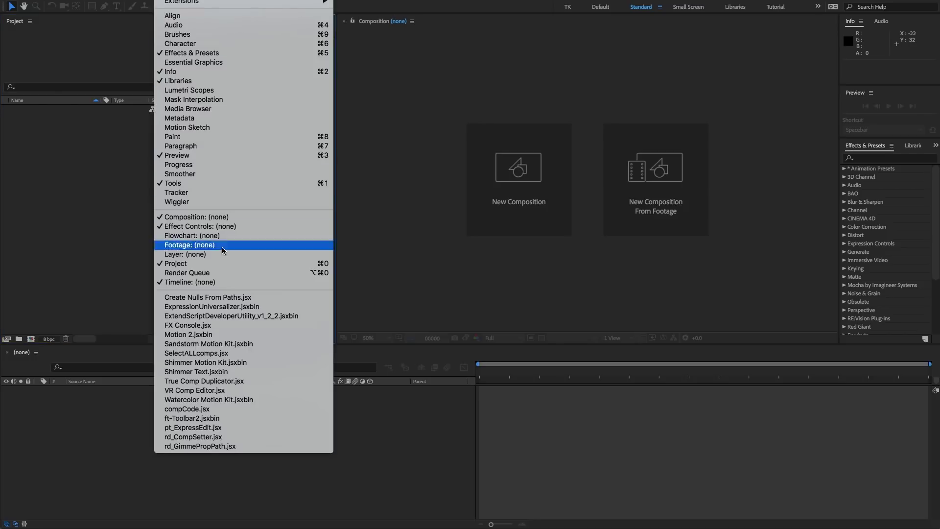
left_click(210, 226)
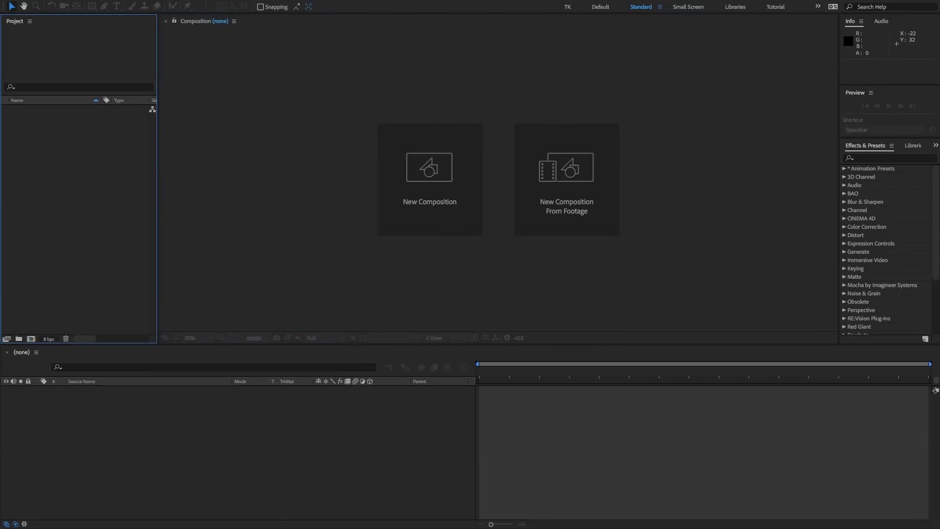
left_click(170, 0)
left_click(210, 231)
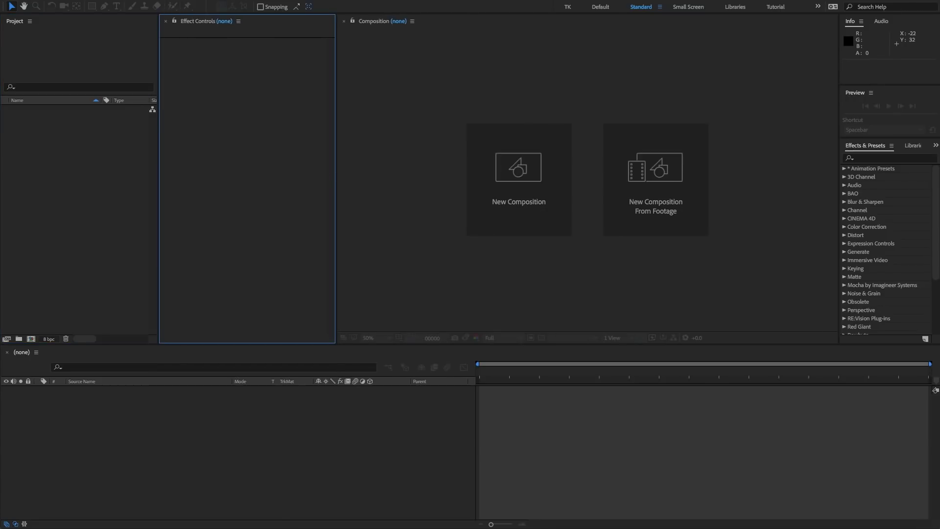
- Open the Shimmer Motion Kit script panel, enter the name Example, and enable Use Source Dimensions
left_click(171, 0)
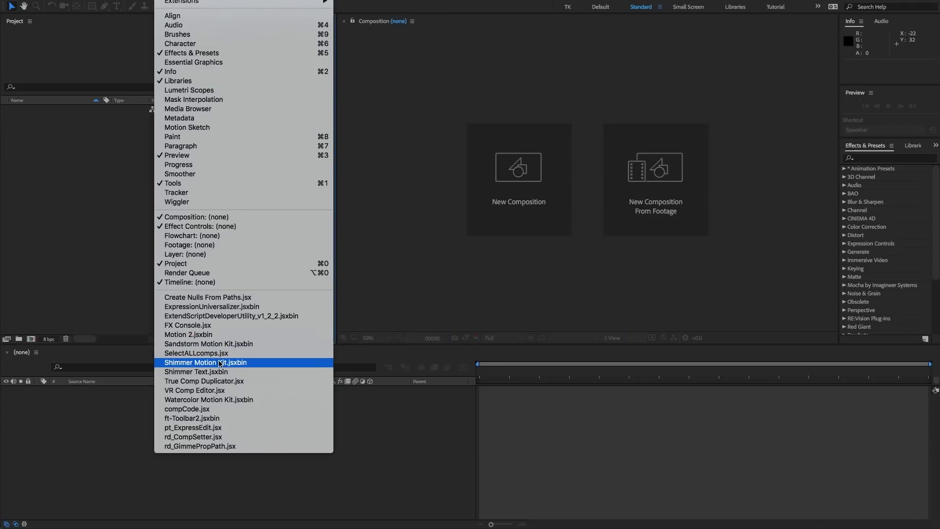
left_click(238, 364)
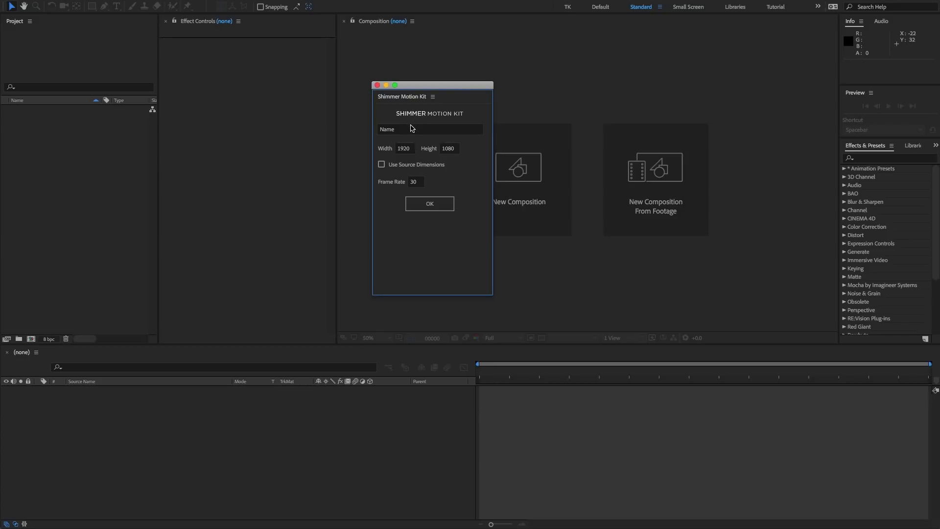
left_click(412, 129)
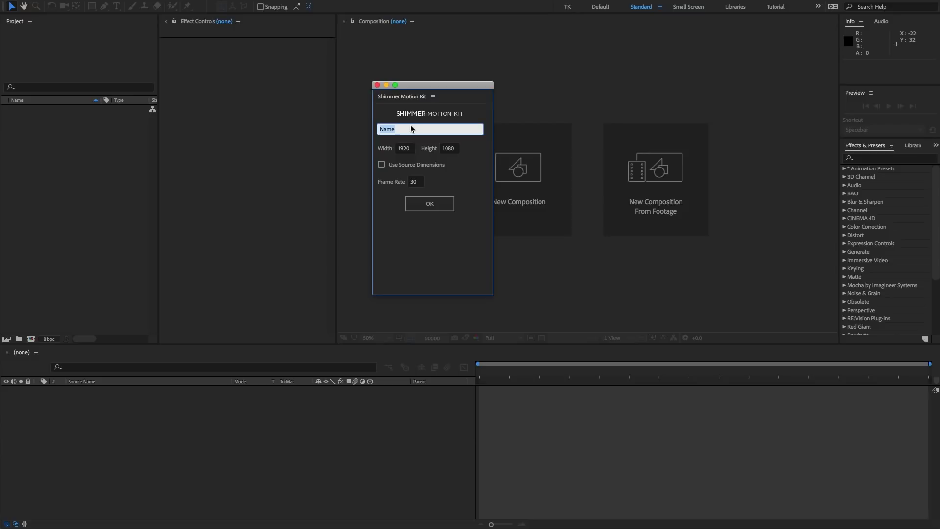
type("Example")
key("Tab")
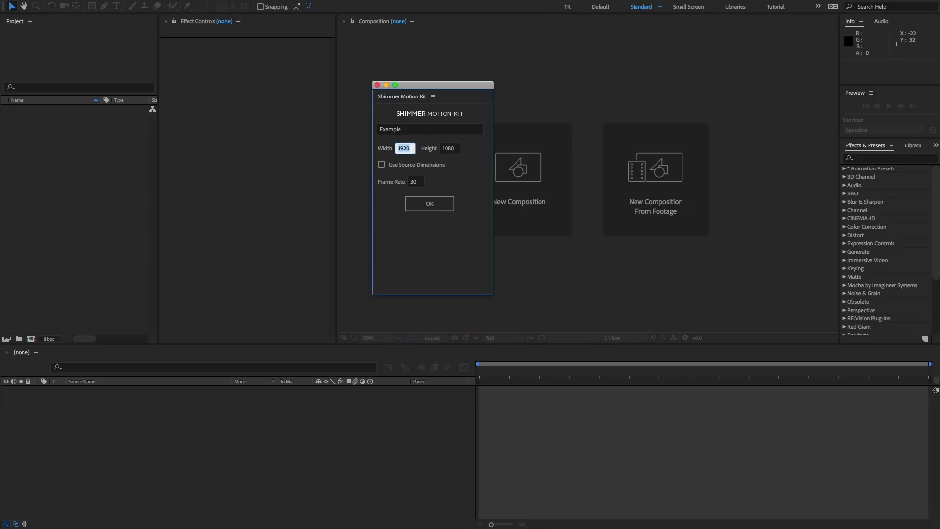
left_click(389, 169)
left_click(382, 165)
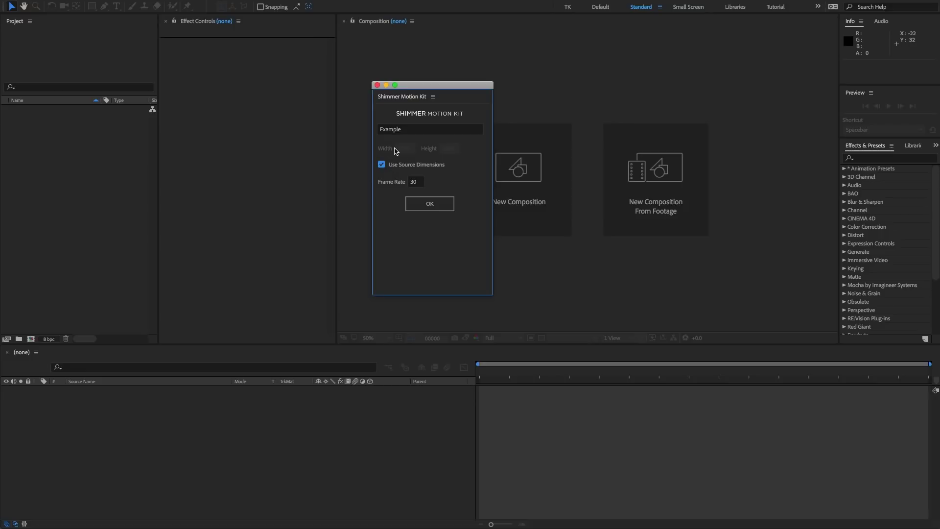
- Turn off Use Source Dimensions in the Shimmer Motion Kit, keeping a 1920 × 1080 size and a frame rate of 30
left_click(382, 164)
left_click(412, 182)
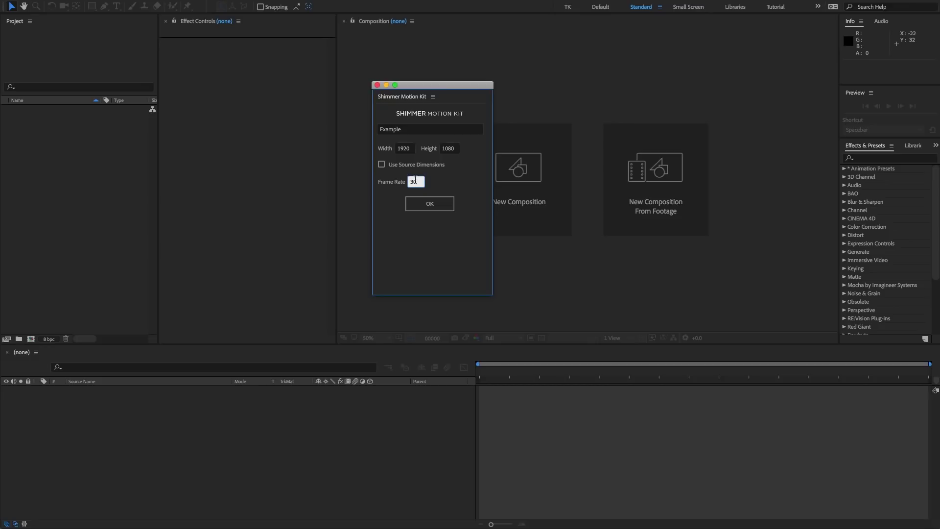
left_click(409, 152)
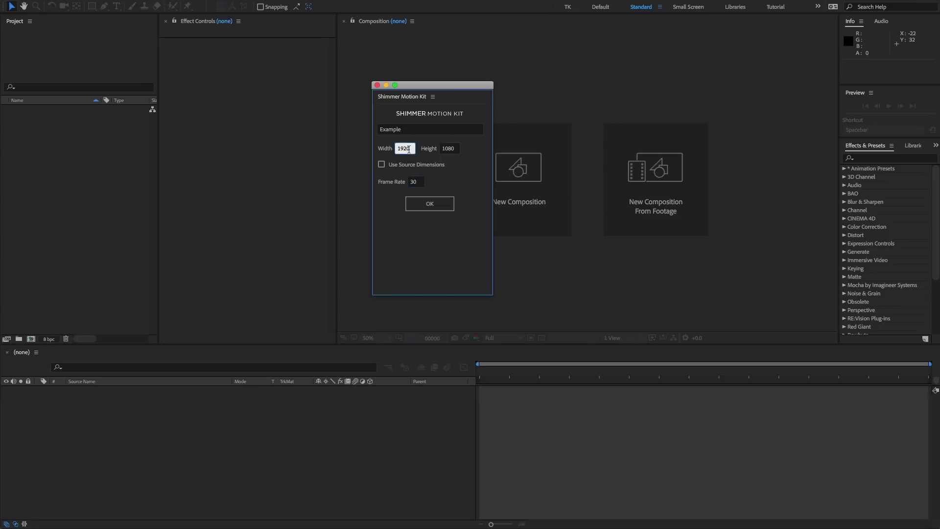
left_click(459, 152)
left_click(465, 175)
- Generate the Shimmer project with the JPEG photo from the Desktop as its source image
left_click(430, 204)
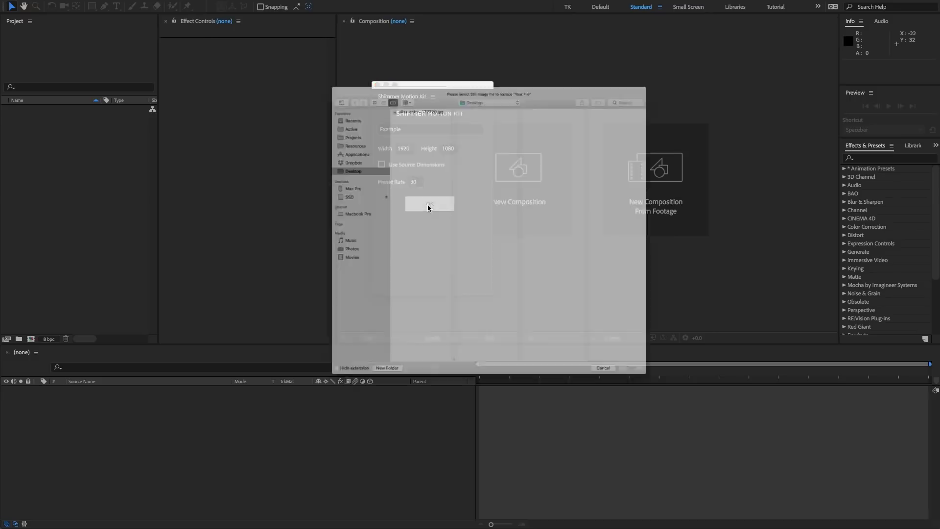
left_click(389, 50)
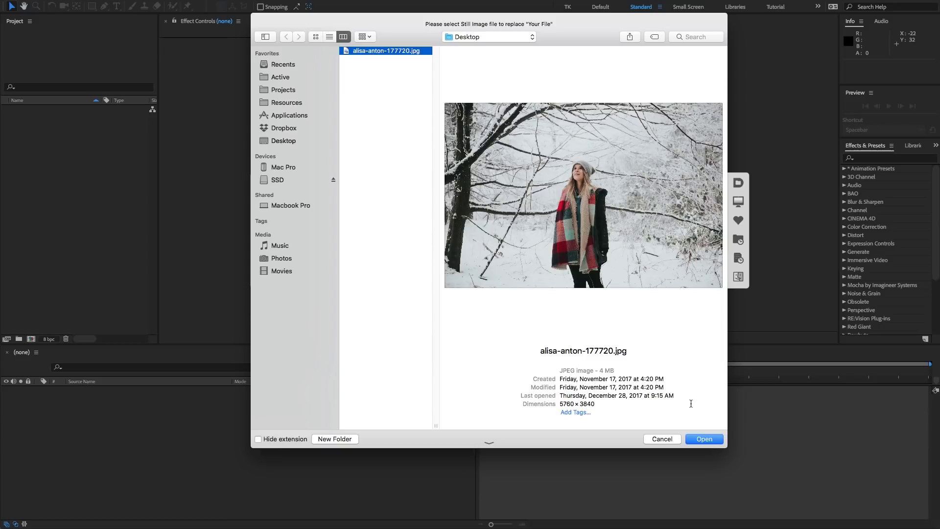
left_click(704, 440)
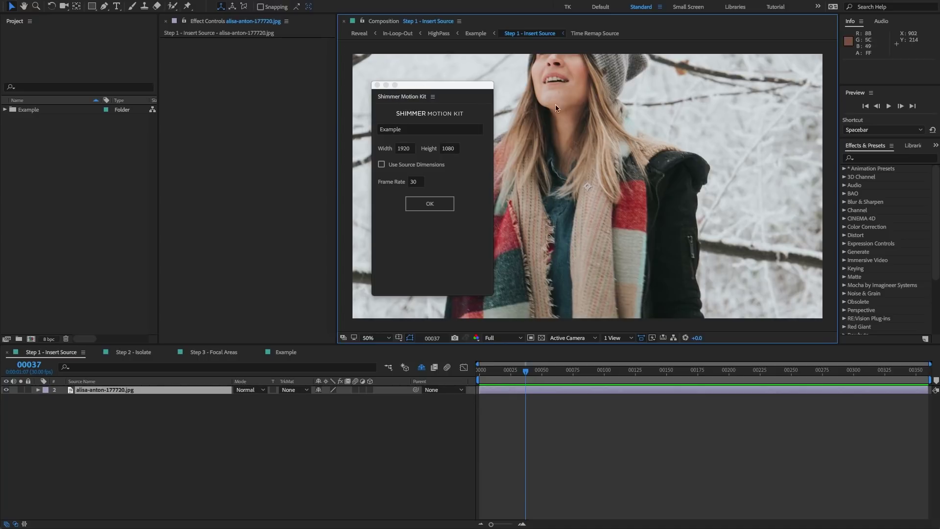
- Dock the floating Shimmer Motion Kit panel in the same group as Effects & Presets
left_click(390, 99)
left_click_drag(390, 99, 825, 167)
left_click(406, 433)
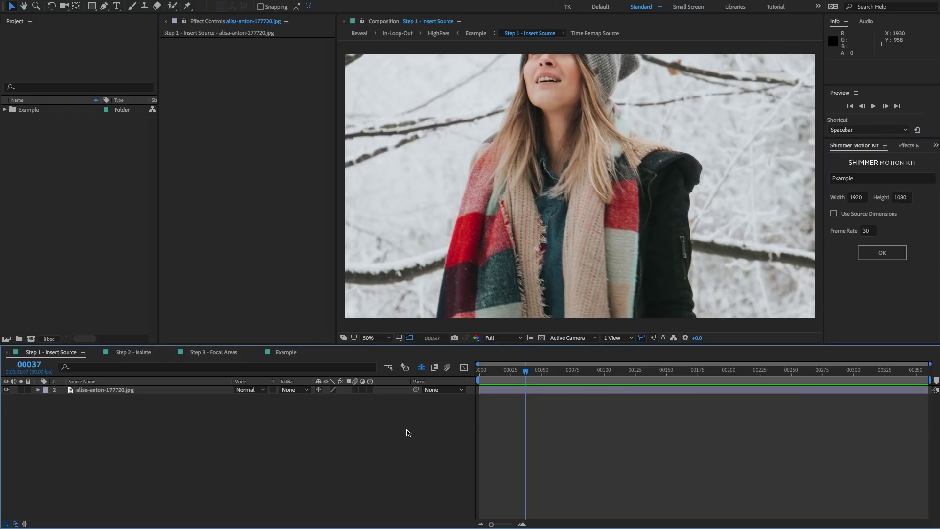
- Expand the generated Example folder in the project and examine its Edit, Render and Other subfolders
left_click(39, 43)
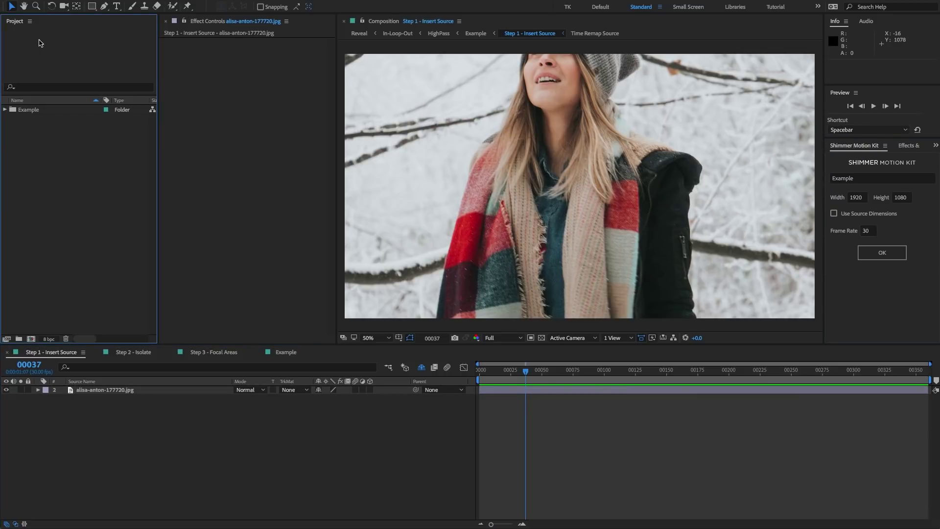
left_click(22, 110)
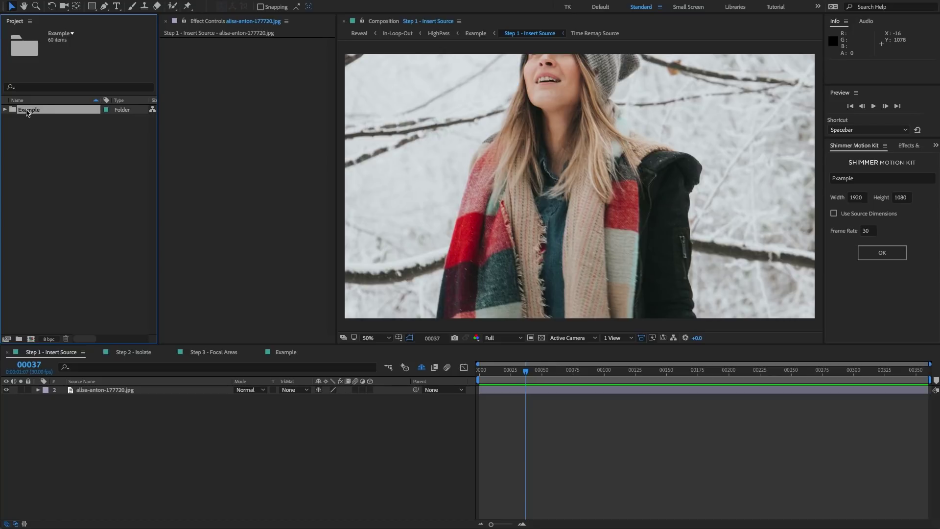
left_click_drag(862, 178, 823, 177)
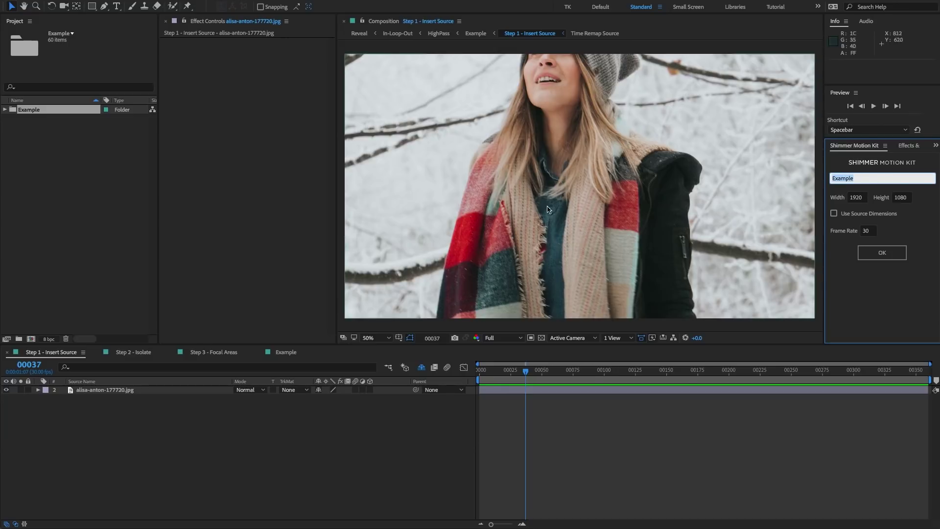
left_click(28, 114)
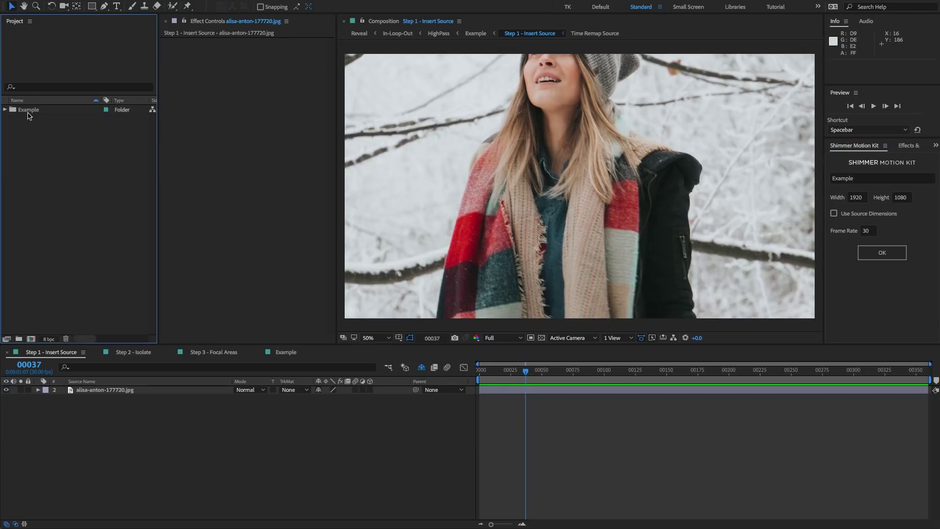
left_click(28, 110)
left_click(5, 109)
left_click(38, 113)
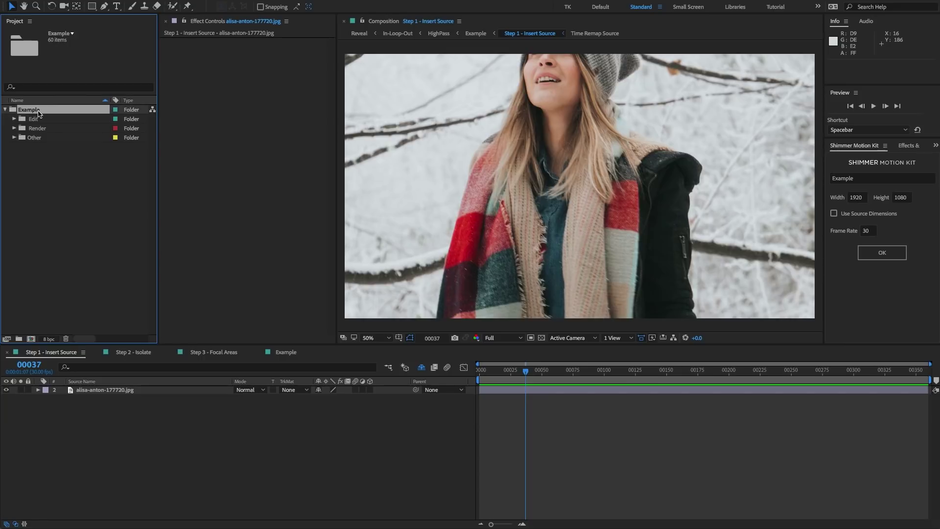
left_click(39, 119)
left_click(41, 139, "shift")
left_click(39, 146)
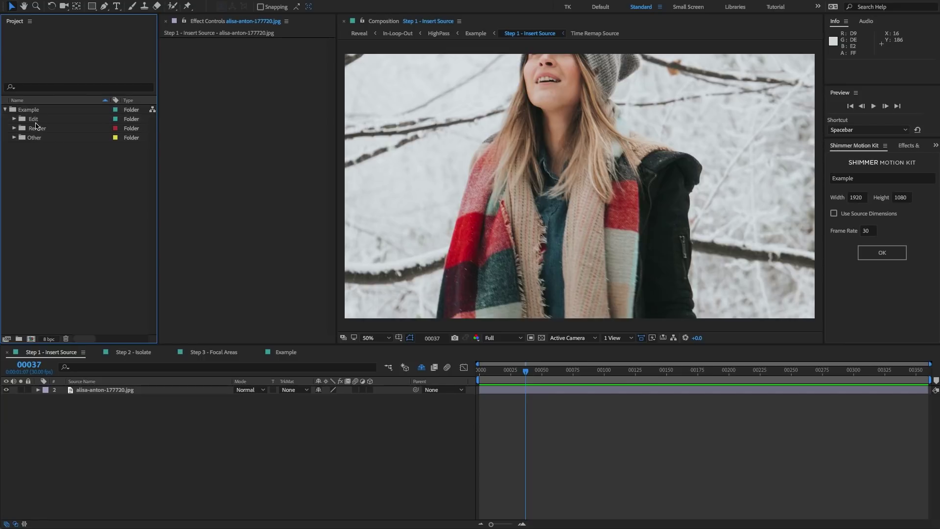
left_click(35, 127)
left_click(36, 139)
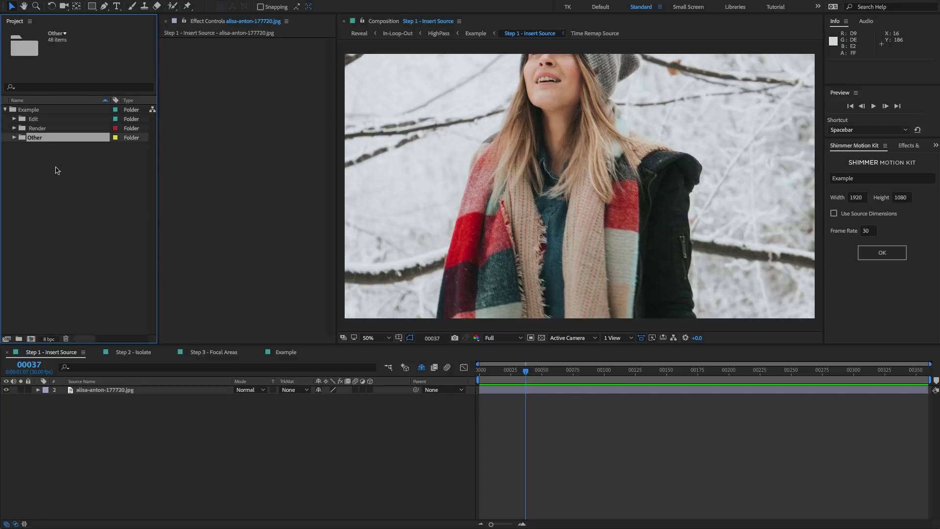
left_click(56, 170)
- Expand the Edit folder and examine its three step compositions and the Example composition named after the kit's name entry
left_click(44, 120)
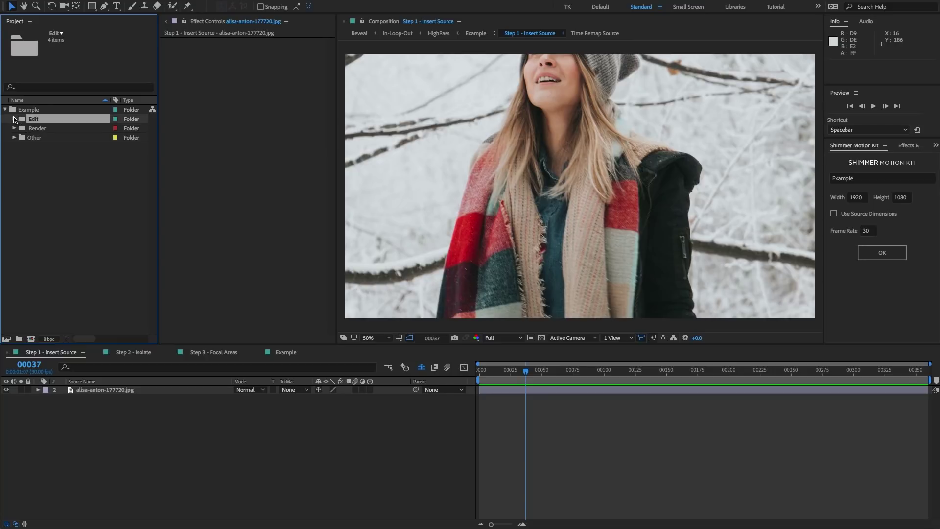
left_click(15, 120)
left_click(52, 129)
left_click(73, 139)
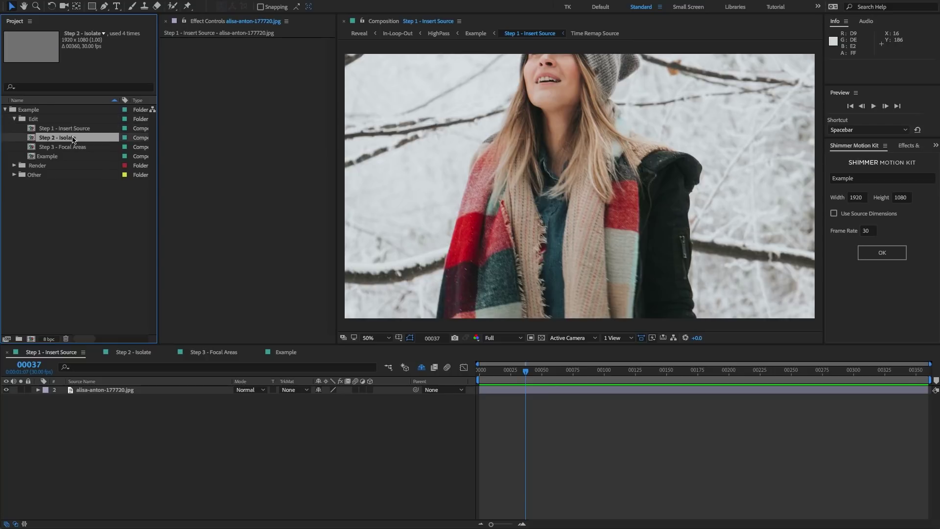
left_click(74, 148)
left_click(63, 158)
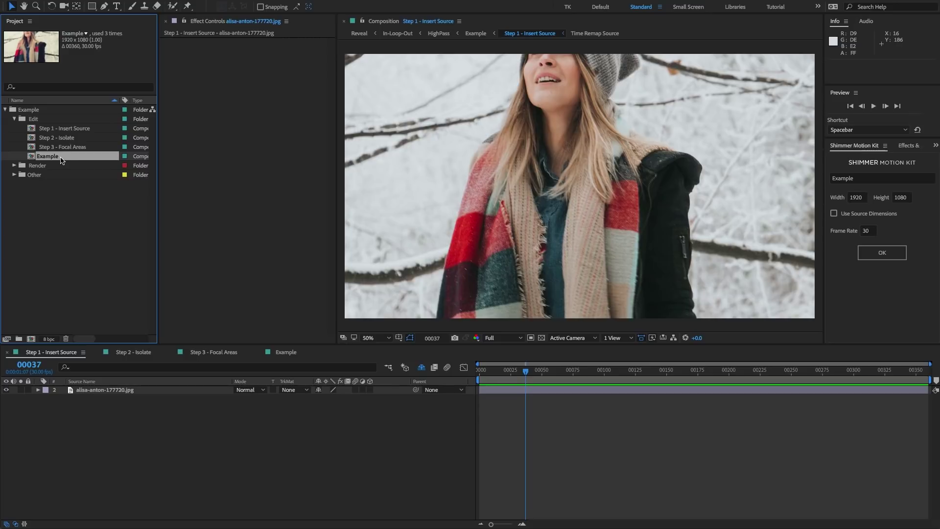
left_click(859, 179)
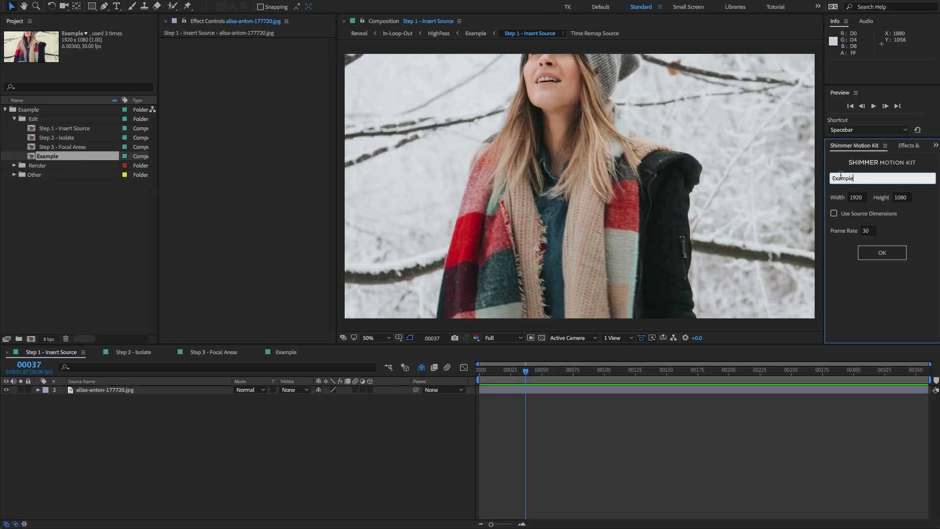
left_click(83, 215)
left_click(48, 156)
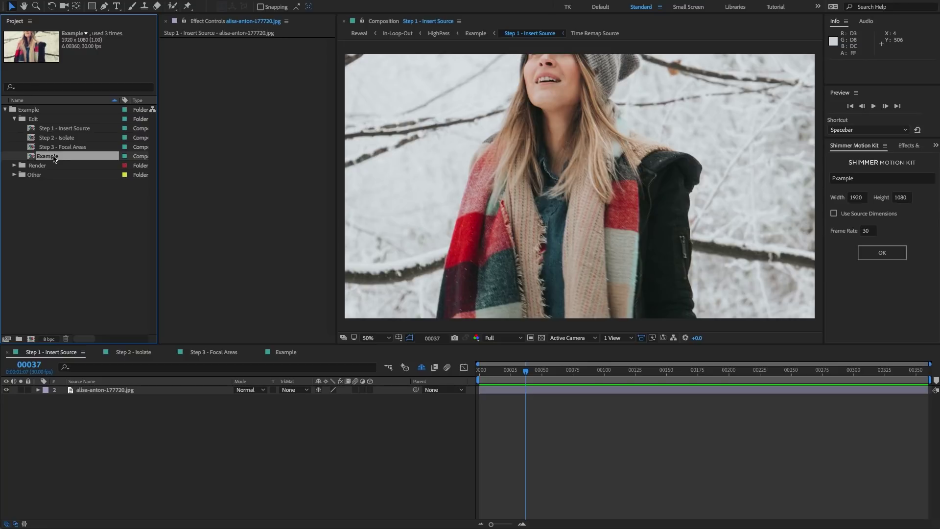
- Expand the Render folder, review the Hit, In-Loop-Out, Loop, Reveal and Time Remap compositions, and collapse it again
left_click(13, 167)
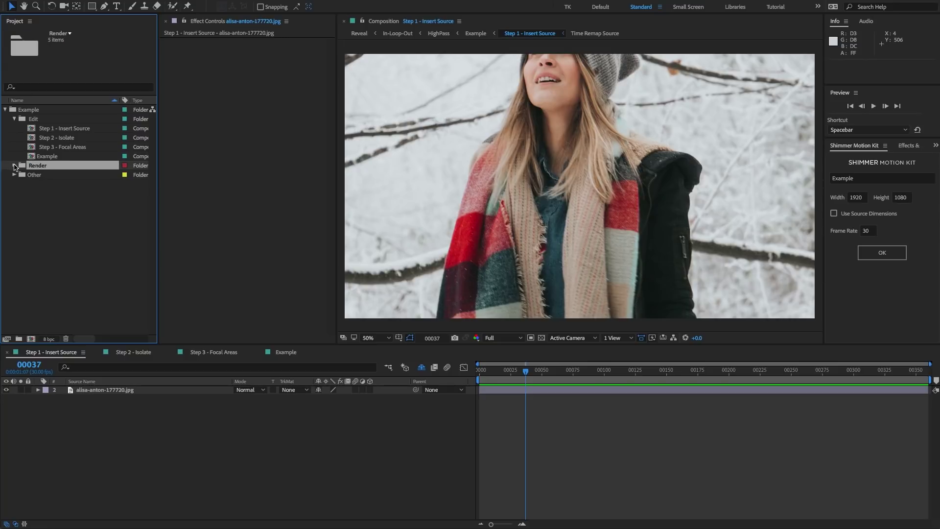
left_click(15, 166)
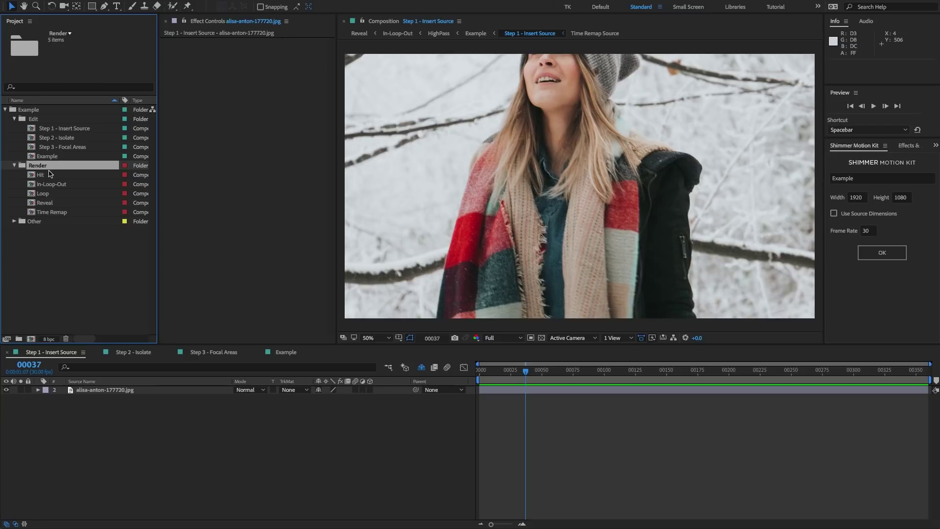
left_click(49, 175)
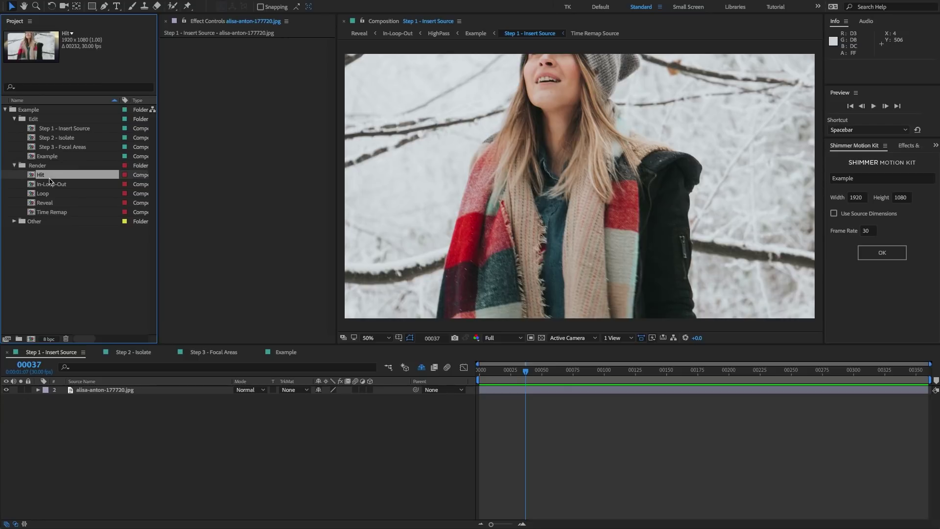
left_click(50, 184)
left_click(50, 194)
left_click(50, 203)
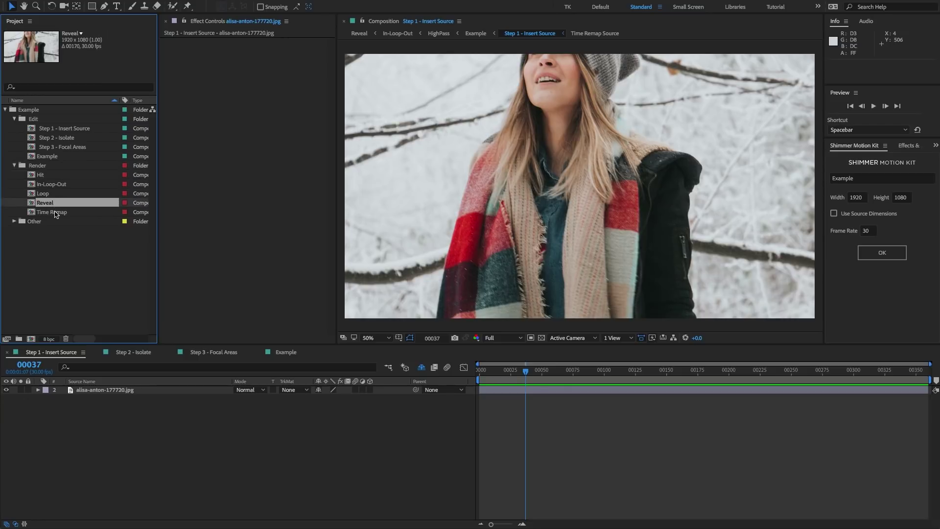
left_click(54, 212)
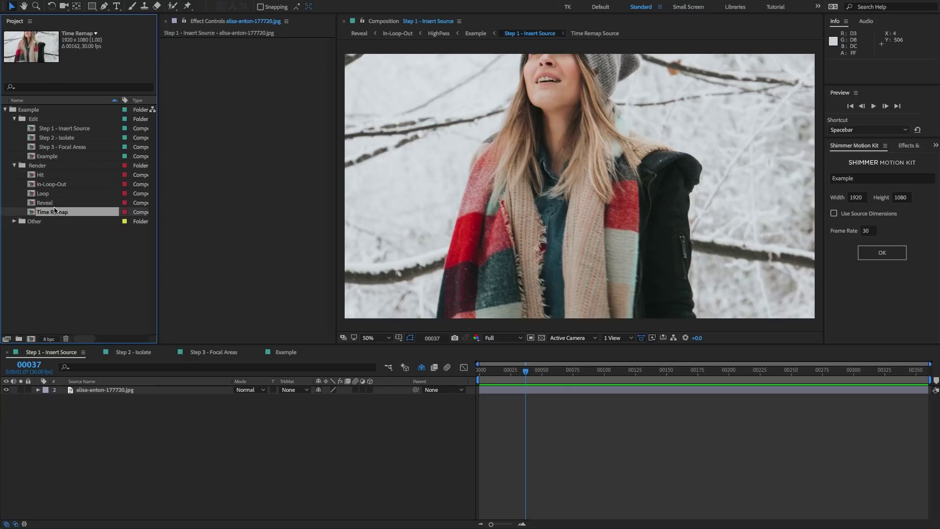
left_click(15, 166)
- Collapse the Edit folder and examine the Other folder's Assets, Comps and Optional subfolders
left_click(31, 175)
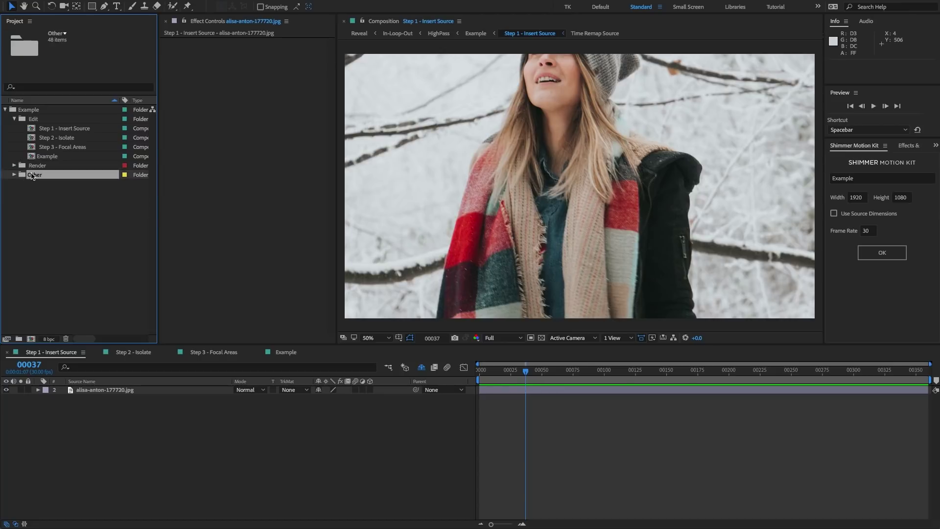
left_click(15, 120)
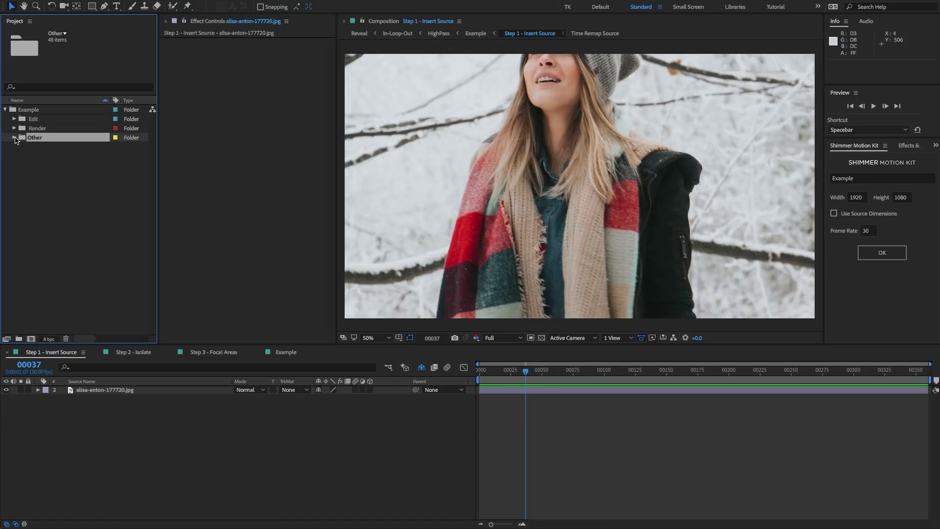
left_click(15, 138)
left_click(37, 147)
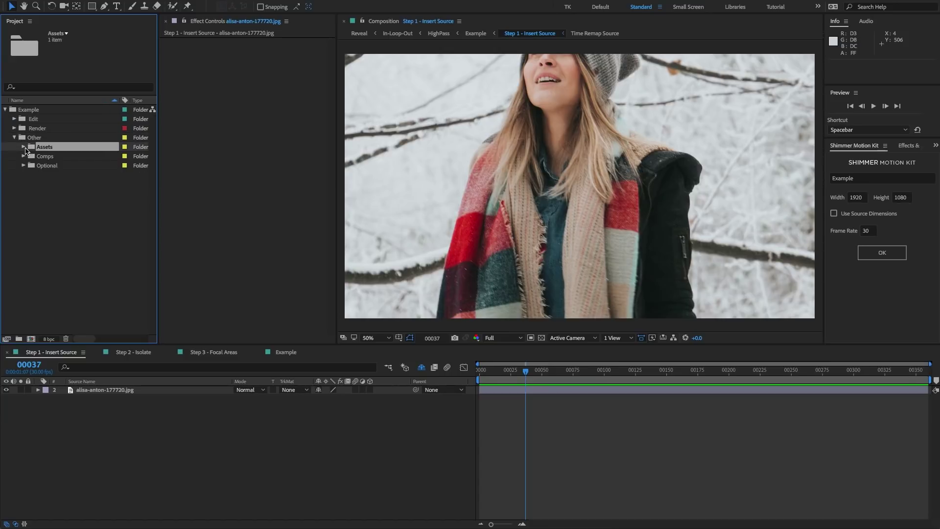
left_click(23, 147)
left_click(56, 156)
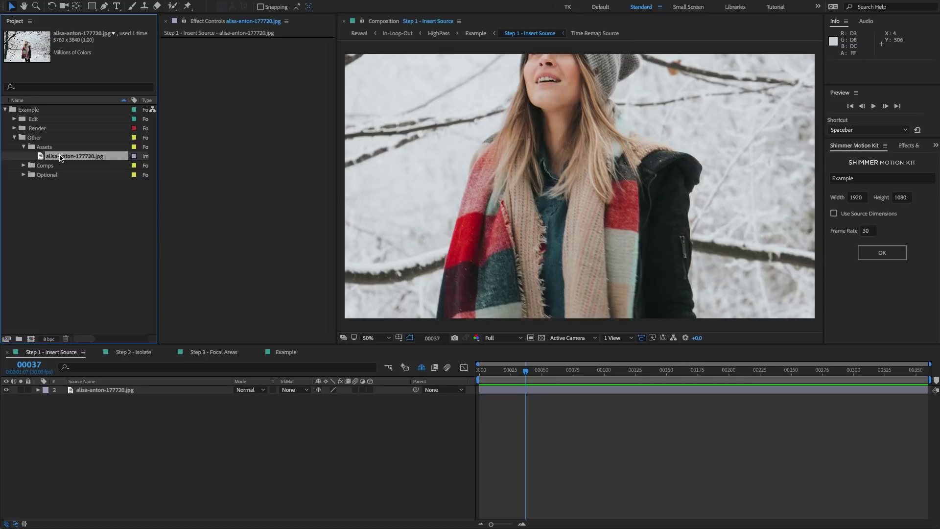
left_click(23, 147)
left_click(51, 156)
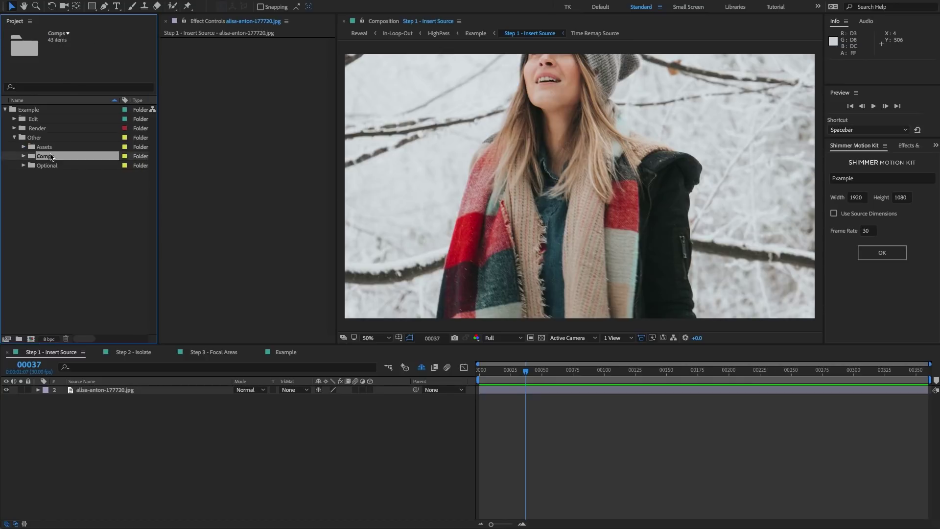
left_click(27, 165)
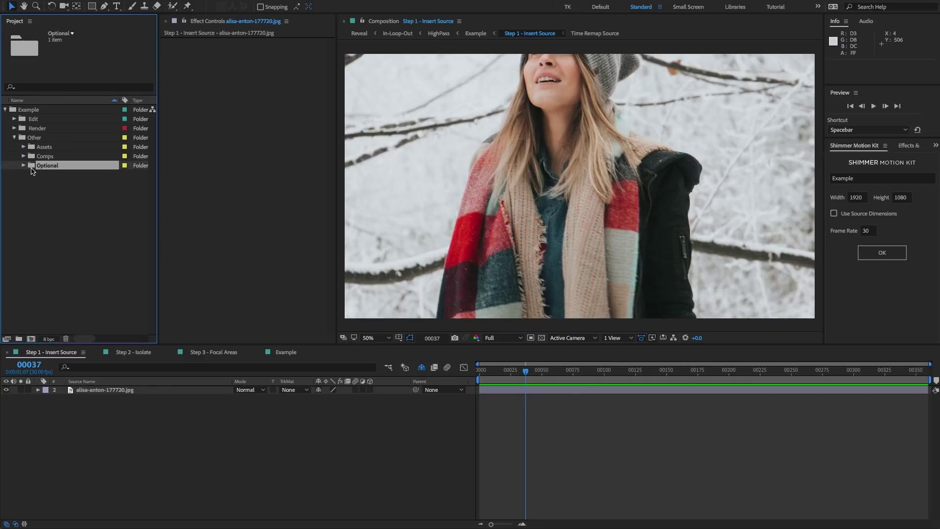
left_click(22, 166)
left_click(60, 175)
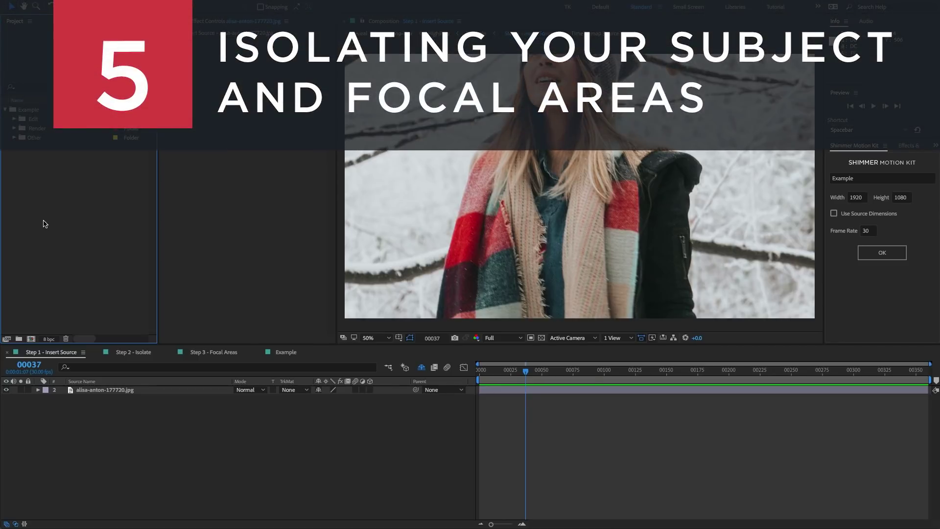
- Scale the photo layer in the Step 1 - Insert Source composition to 60%
key("s")
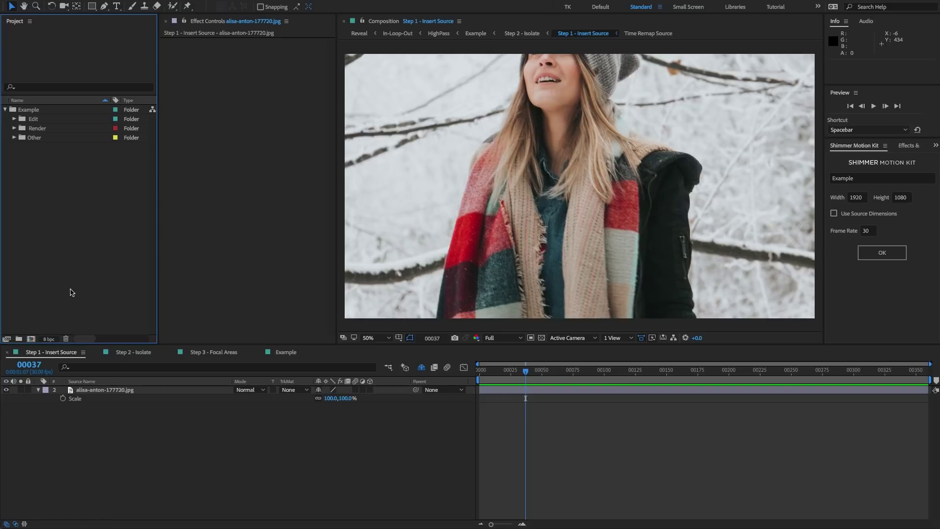
left_click(55, 353)
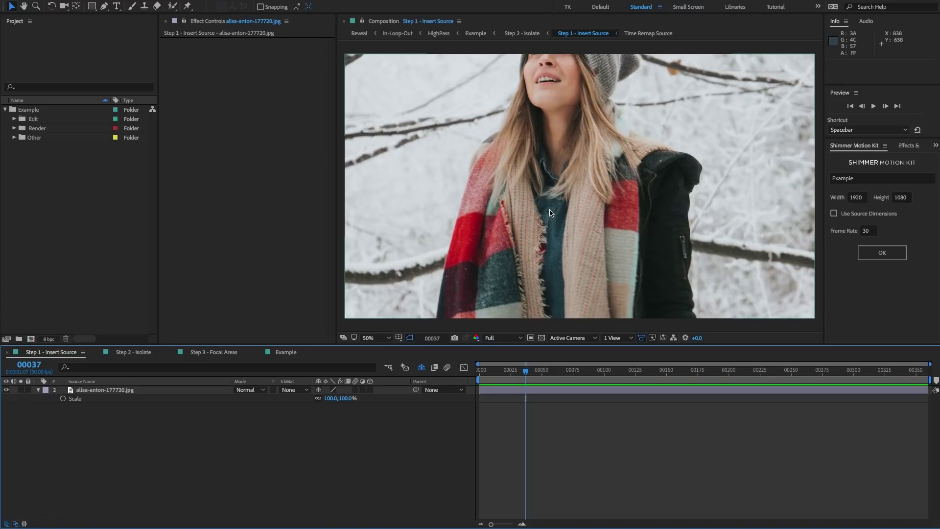
left_click(97, 392)
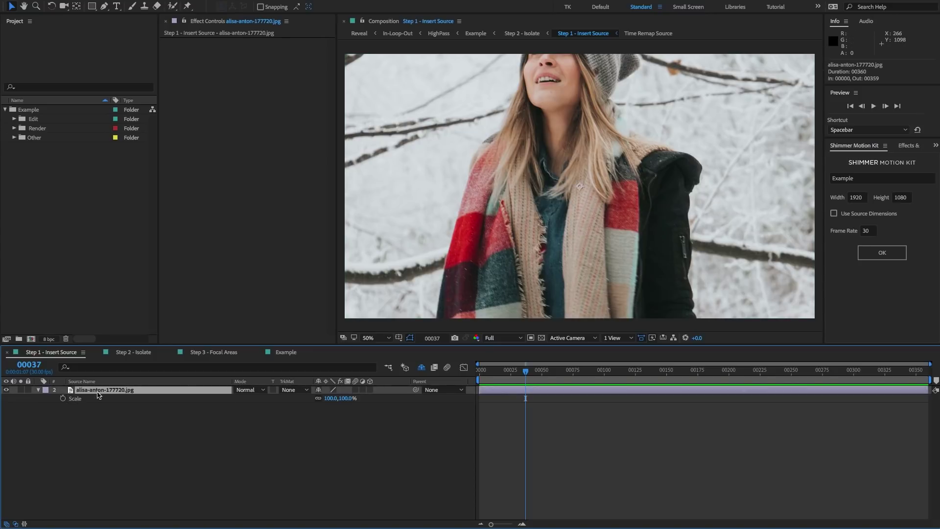
key("s")
key("s")
left_click_drag(327, 399, 308, 399)
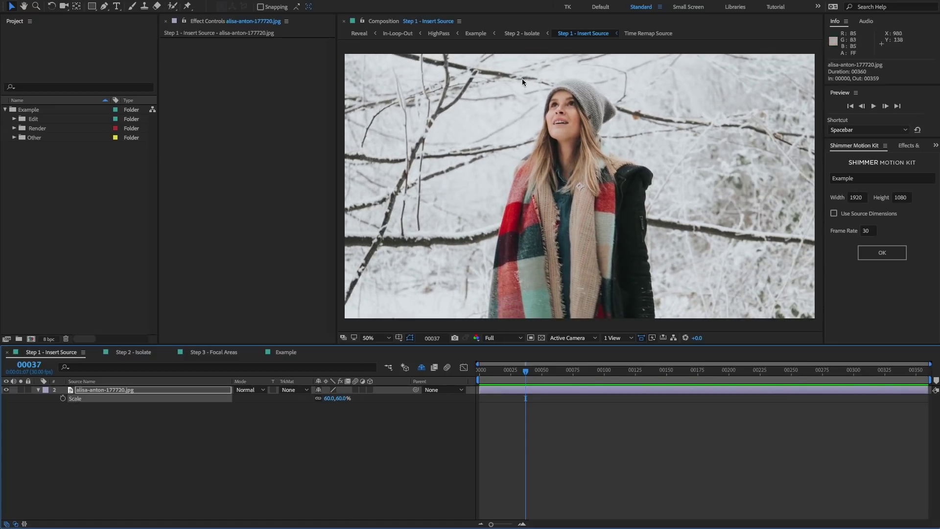
scroll(580, 160, "down", 2)
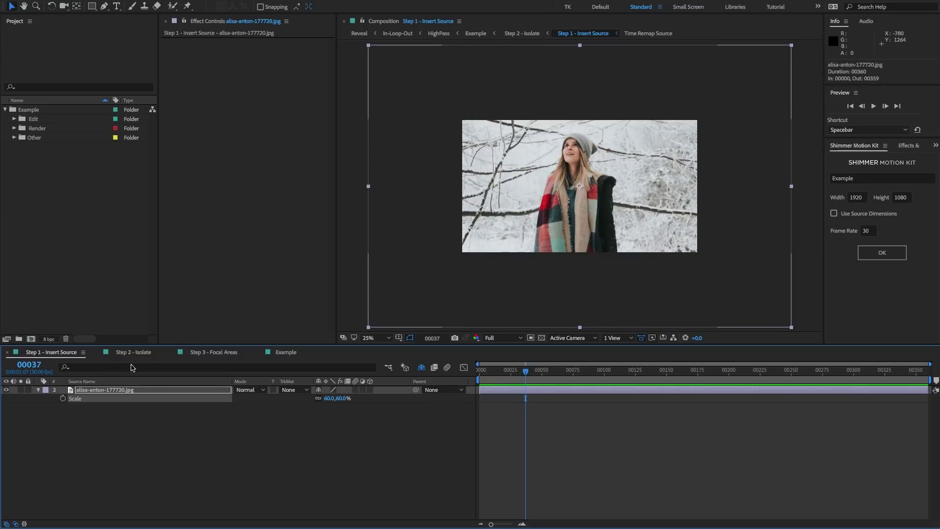
- Scale the photo layer to 48% and move it to about 1244, 422 so the woman stands in the frame's right half
left_click(92, 382)
key("p")
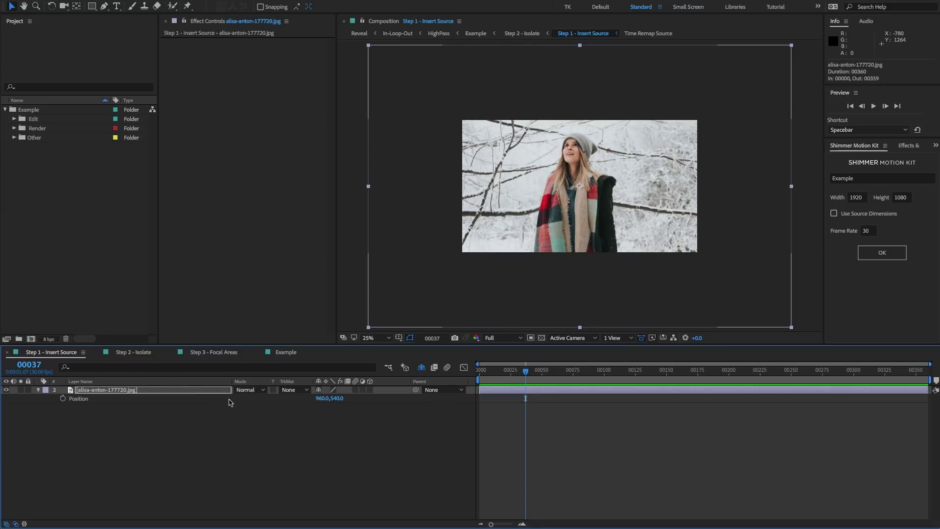
left_click_drag(321, 399, 353, 398)
left_click_drag(541, 200, 559, 192)
key("s")
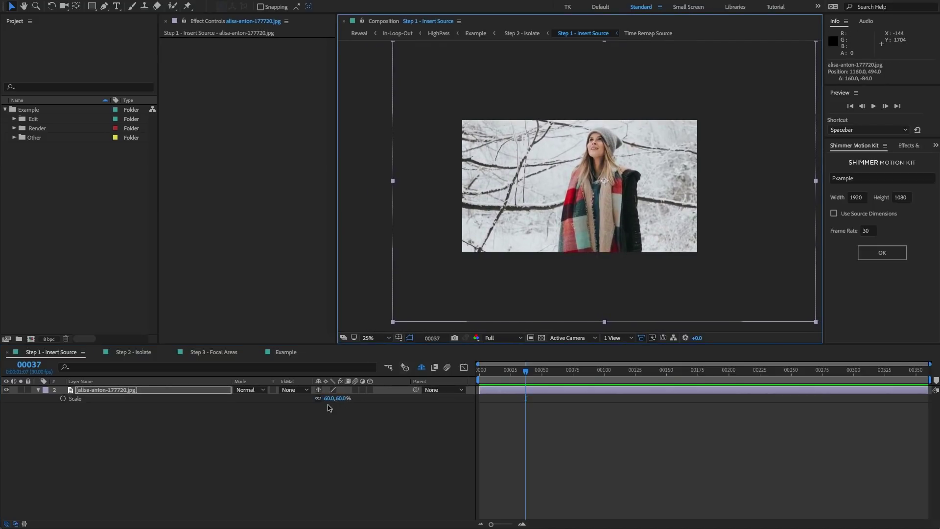
left_click_drag(327, 398, 322, 398)
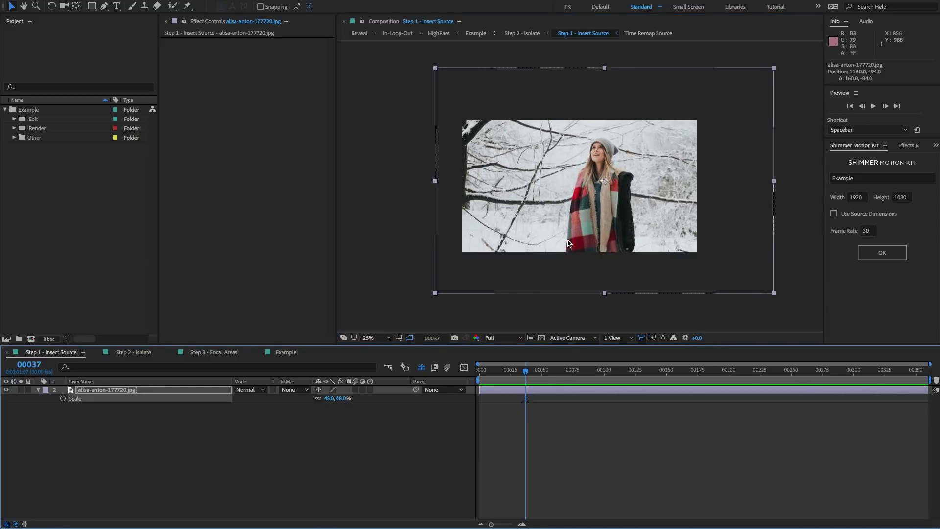
left_click_drag(569, 244, 579, 235)
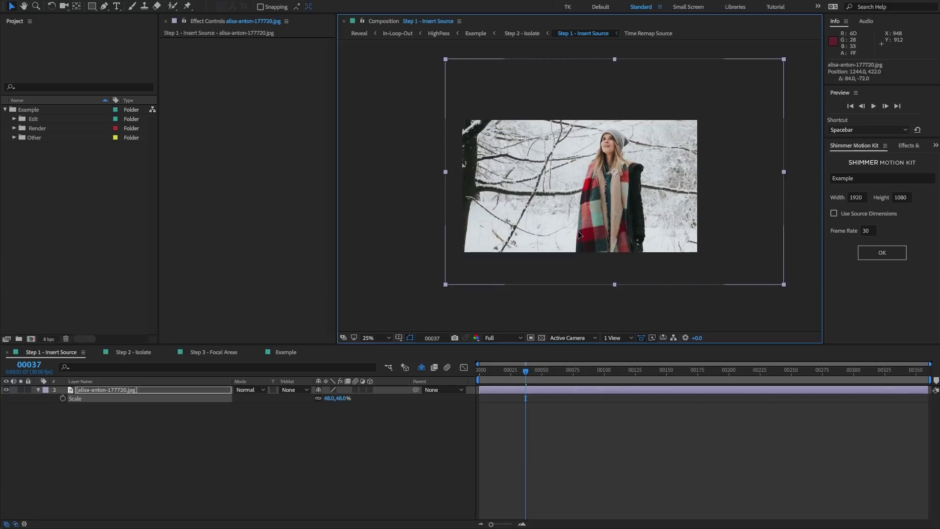
left_click(357, 483)
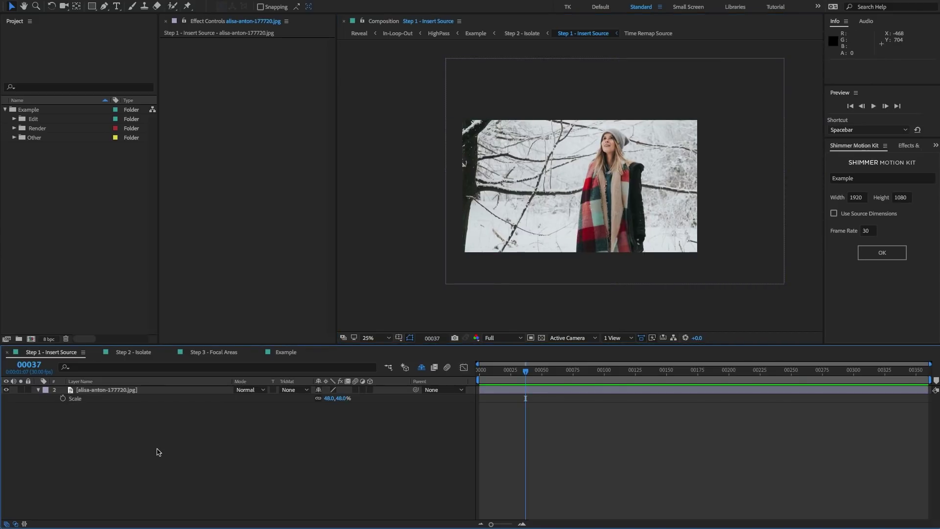
- Open the Step 2 - Isolate composition and set the current time to frame 0, where the Brush layer's marker sits
left_click(126, 353)
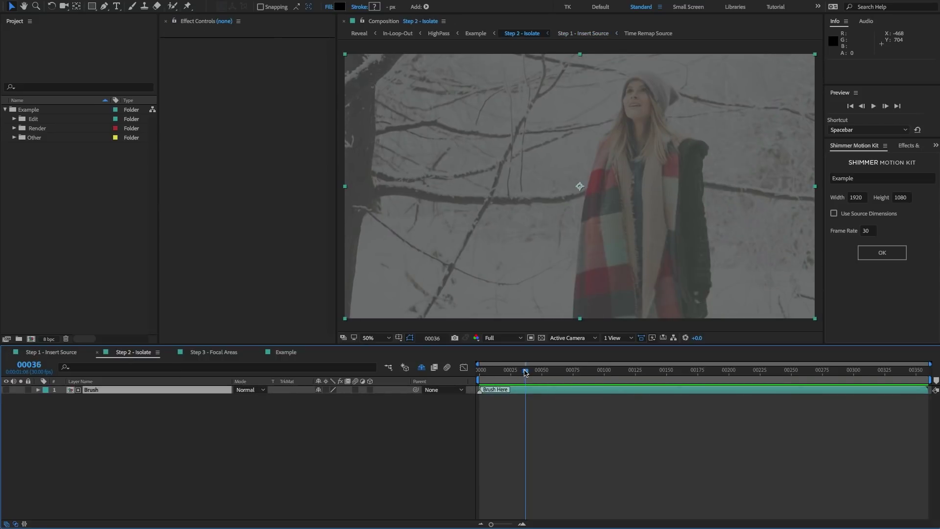
left_click_drag(525, 372, 573, 394)
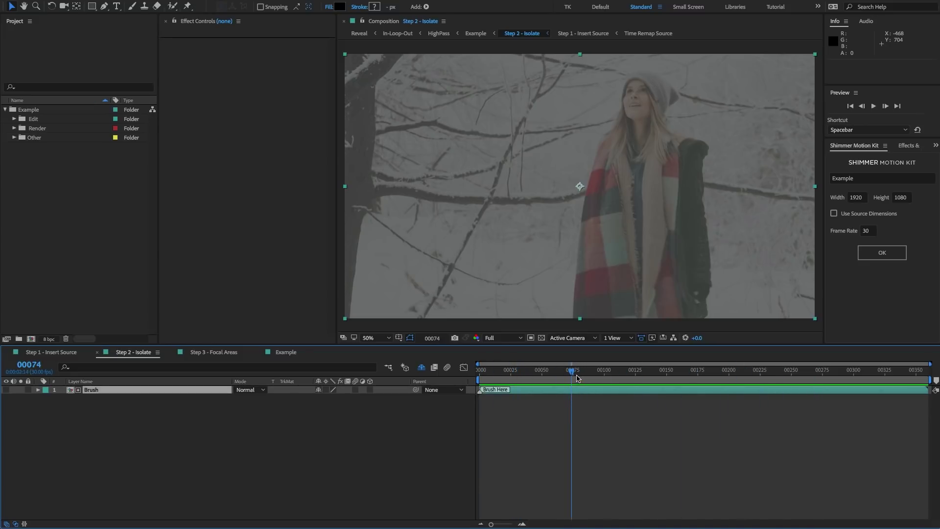
left_click_drag(574, 375, 478, 380)
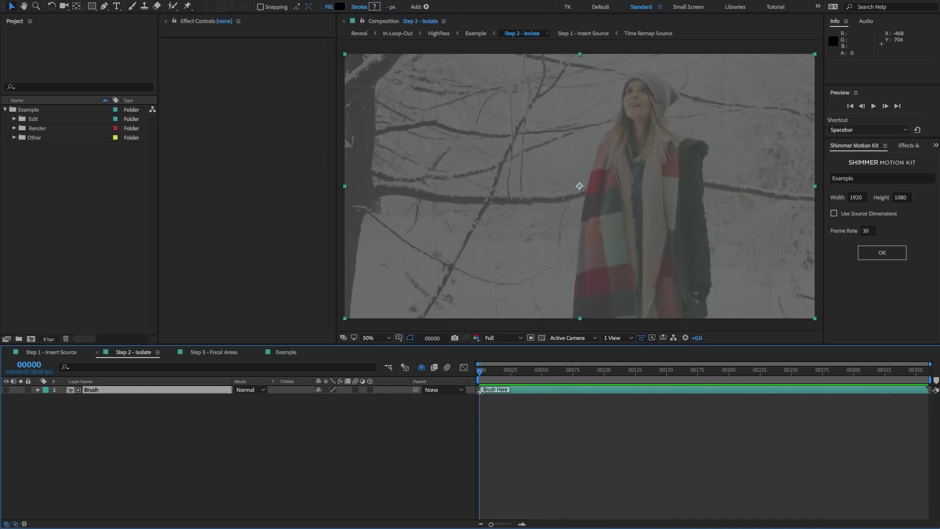
left_click(76, 402)
left_click(96, 390)
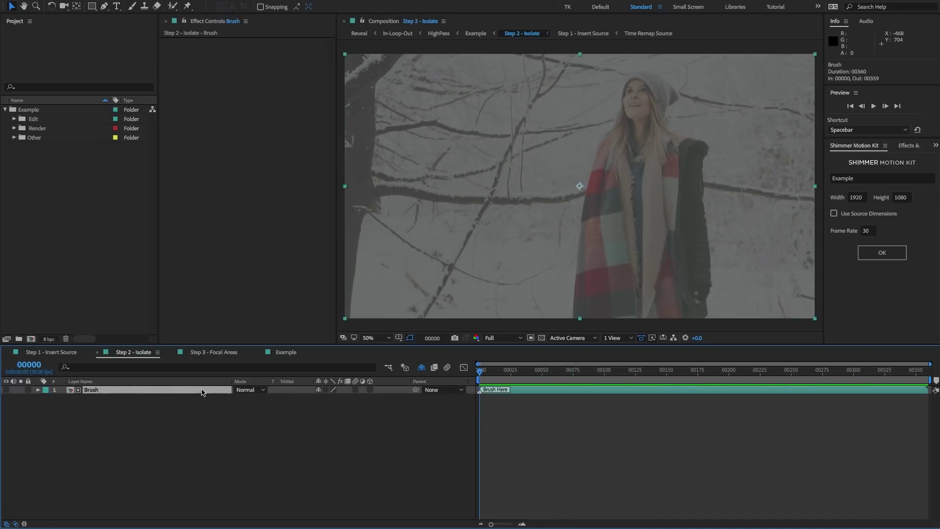
left_click(189, 454)
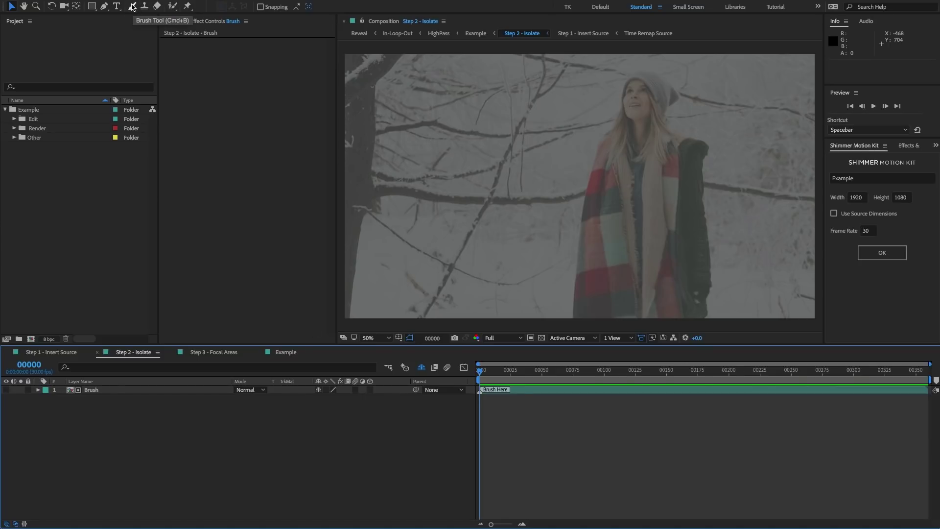
- Activate the Brush tool, check that Brushes and Paint are enabled among the open panels, and widen the Paint panel
left_click(132, 7)
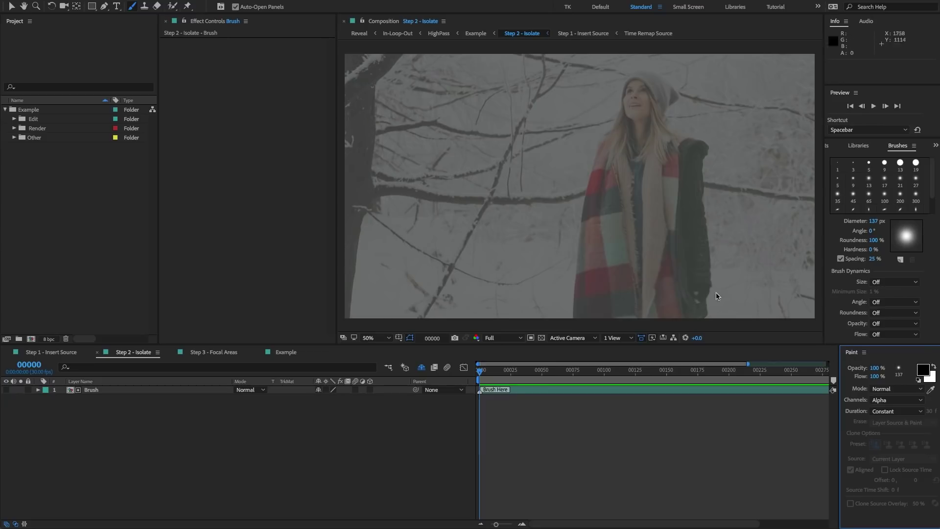
left_click(232, 163)
left_click(169, 0)
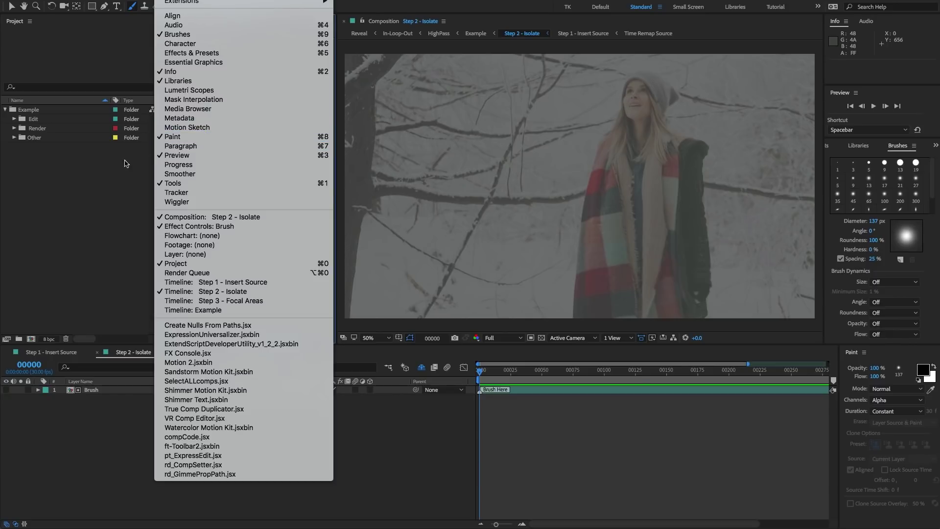
left_click(49, 197)
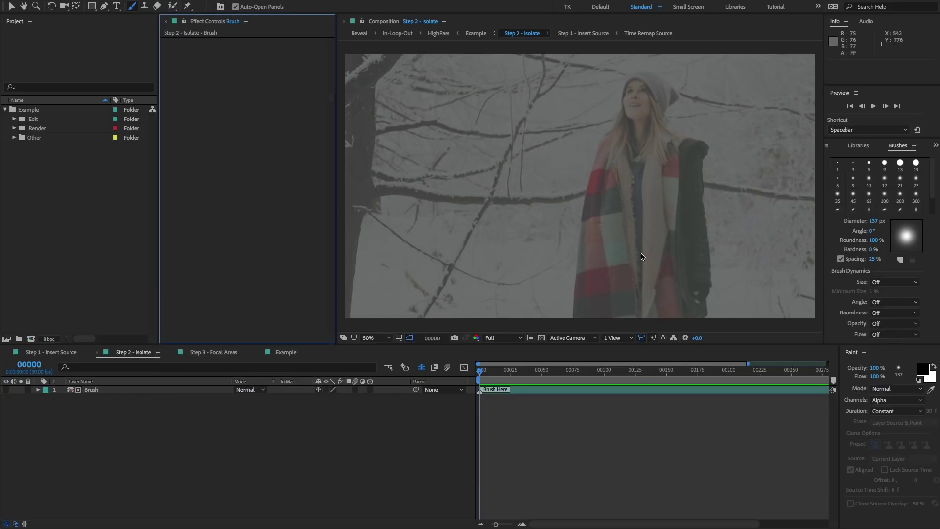
left_click(291, 433)
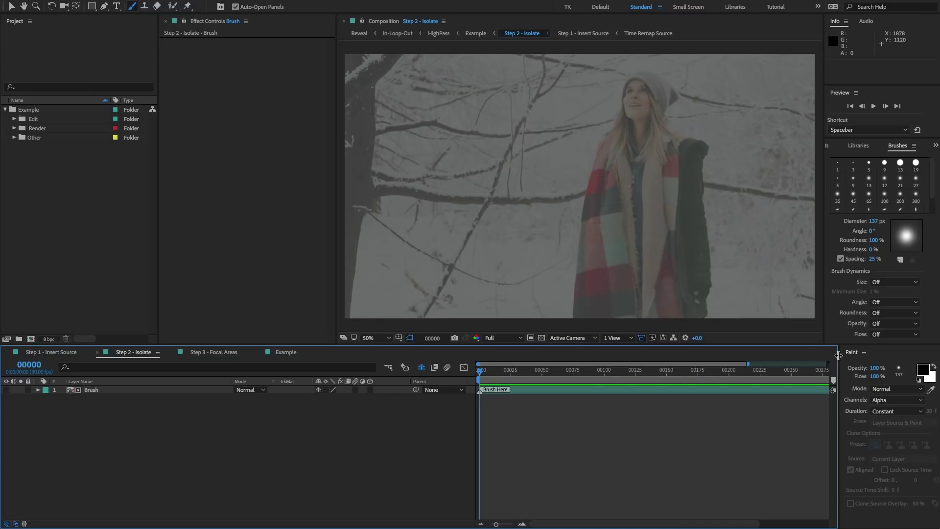
left_click_drag(835, 355, 825, 355)
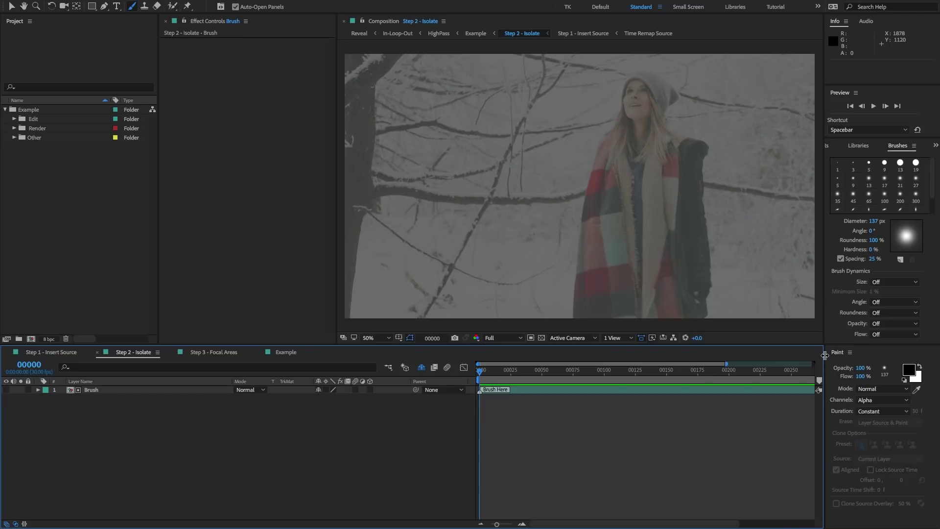
left_click(838, 355)
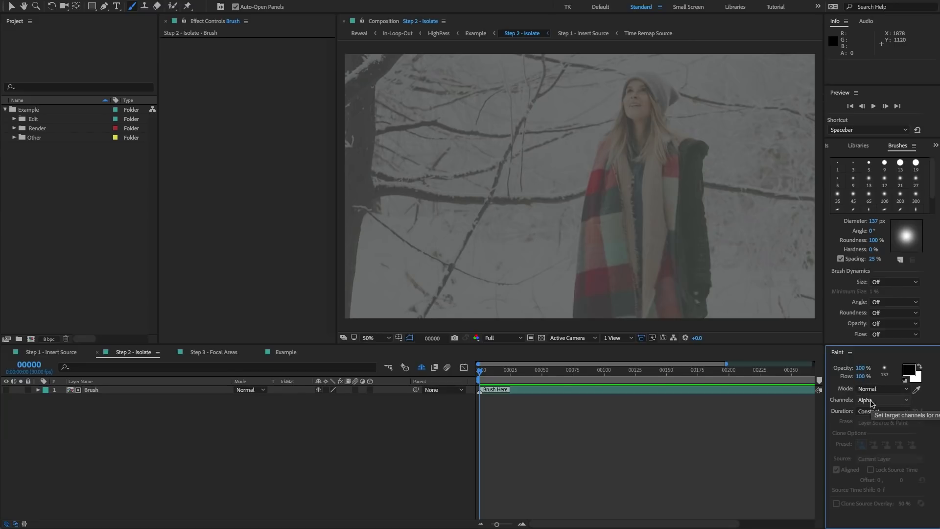
- Configure the paint settings with the Alpha channel, Constant duration and black (000000) as the foreground color
left_click(871, 401)
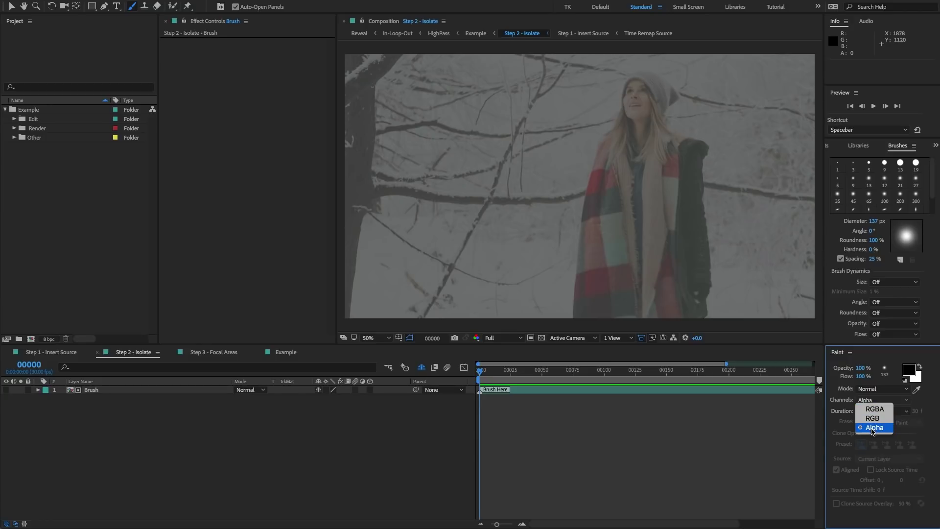
left_click(865, 429)
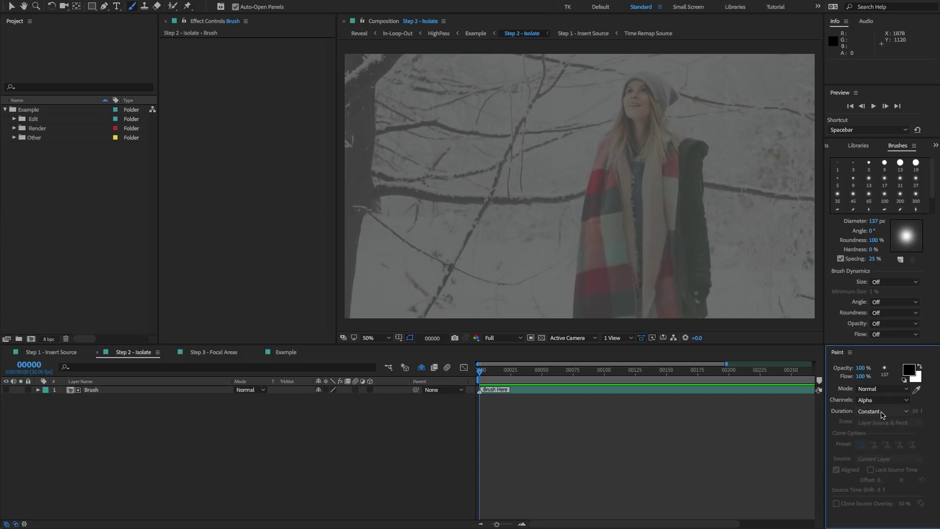
left_click(876, 412)
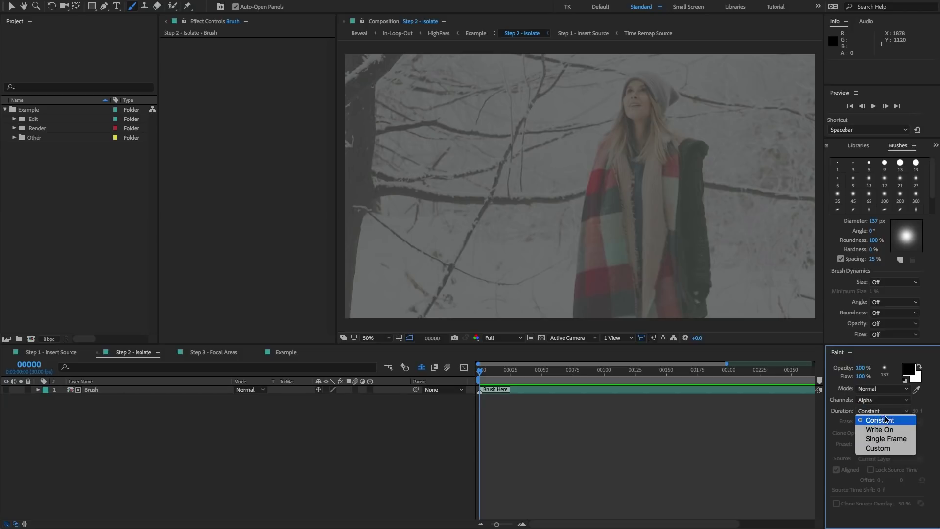
left_click(911, 370)
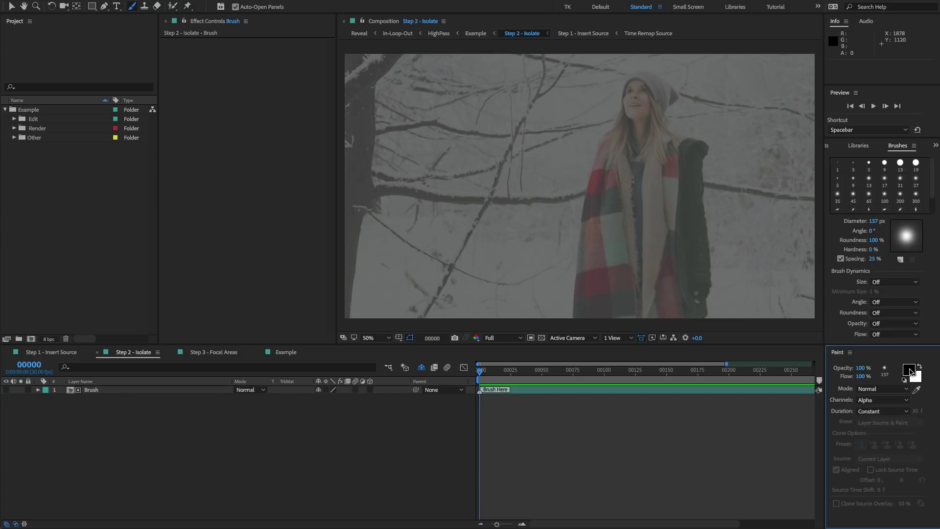
left_click(919, 367)
left_click(920, 367)
left_click(909, 370)
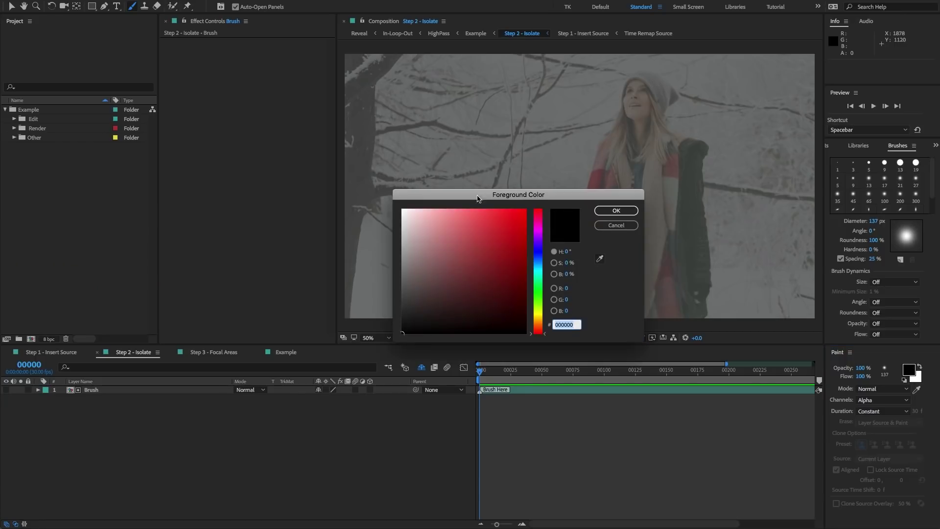
left_click(616, 210)
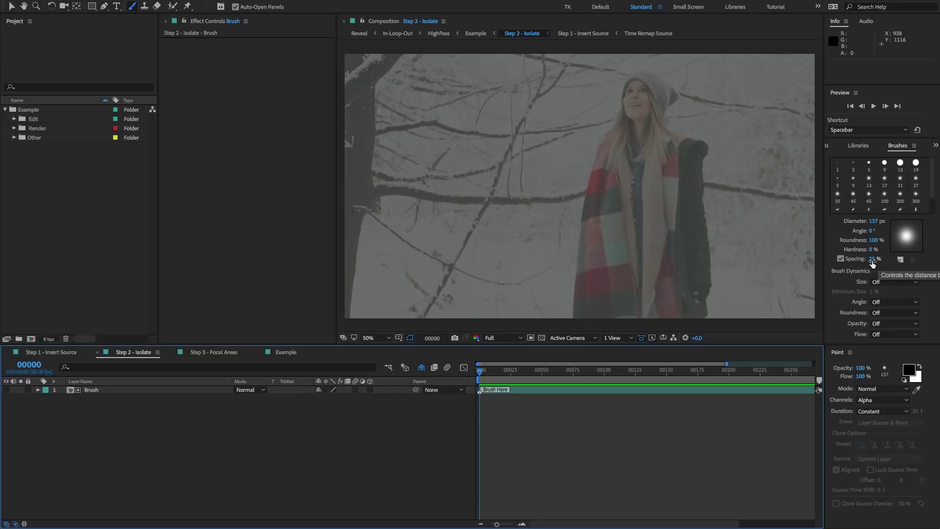
- Keep the brush Spacing enabled at 25% and set the Size option of the brush dynamics to Off
left_click(841, 258)
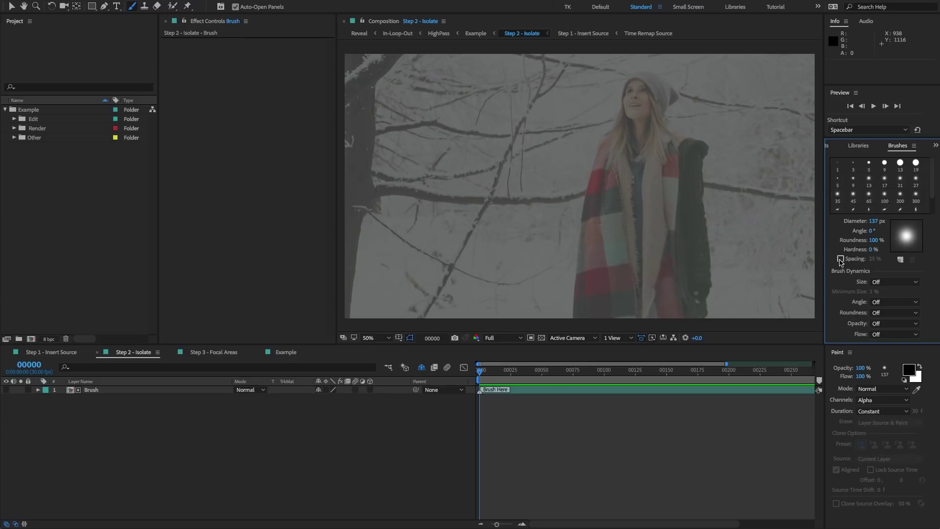
left_click(841, 259)
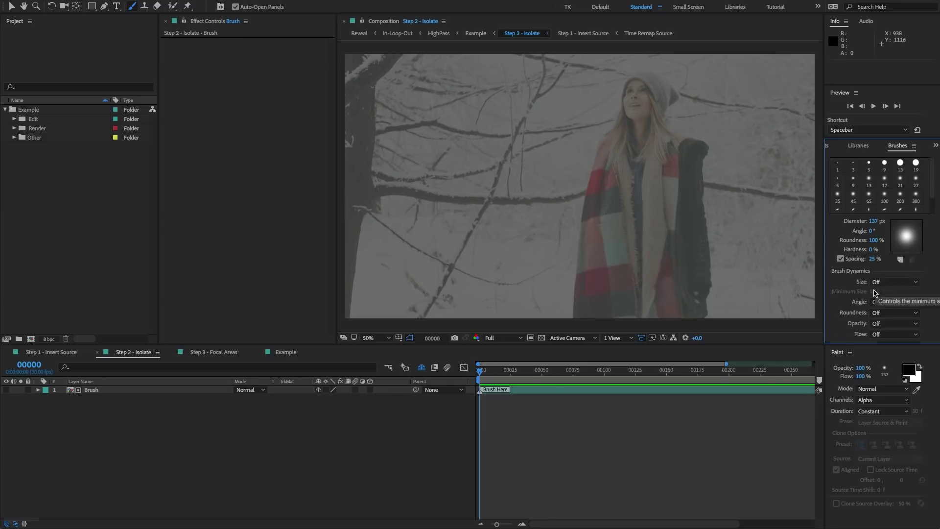
left_click(893, 282)
left_click(880, 286)
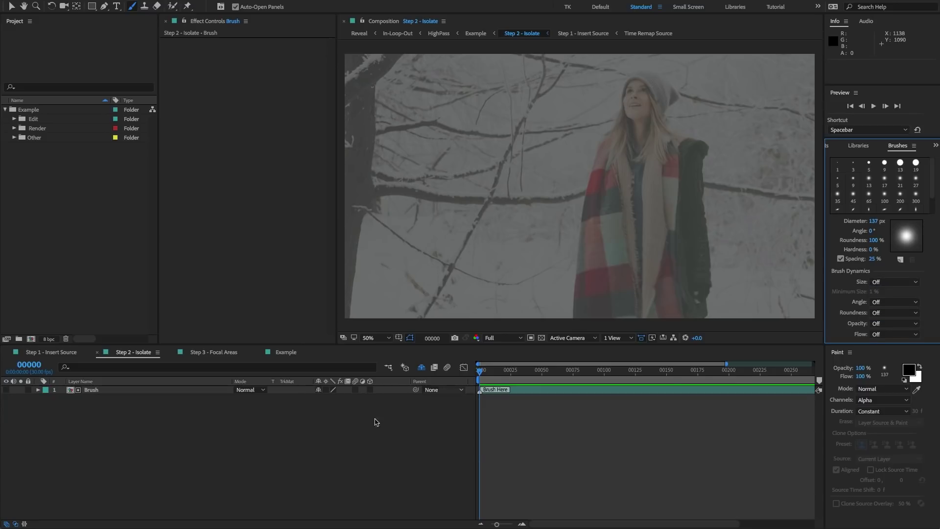
- Open the Brush layer of Step 2 - Isolate in its Layer viewer with the Brush tool active
left_click(315, 428)
left_click(86, 391)
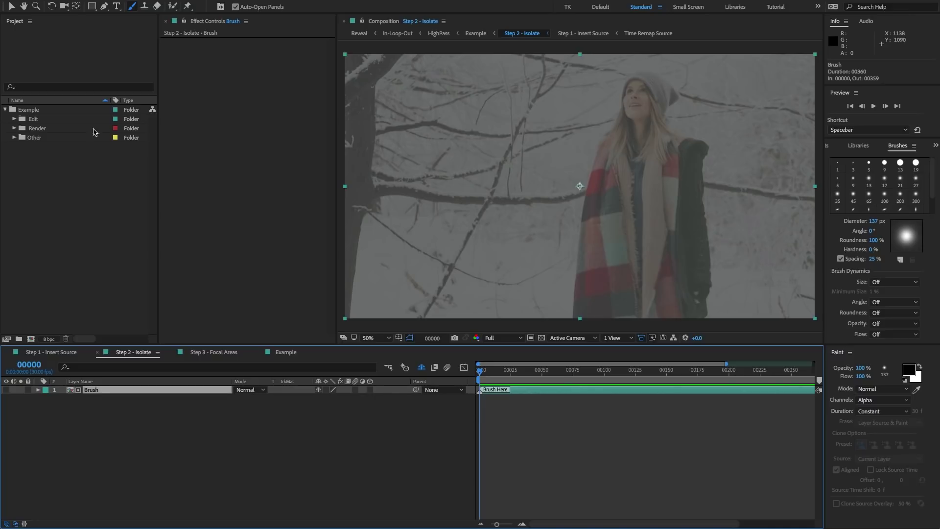
left_click(133, 6)
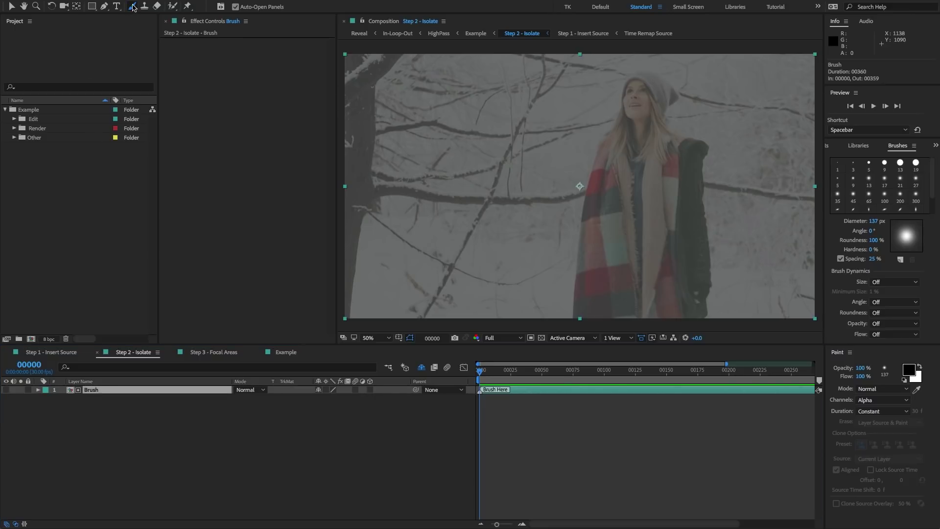
double_click(103, 390)
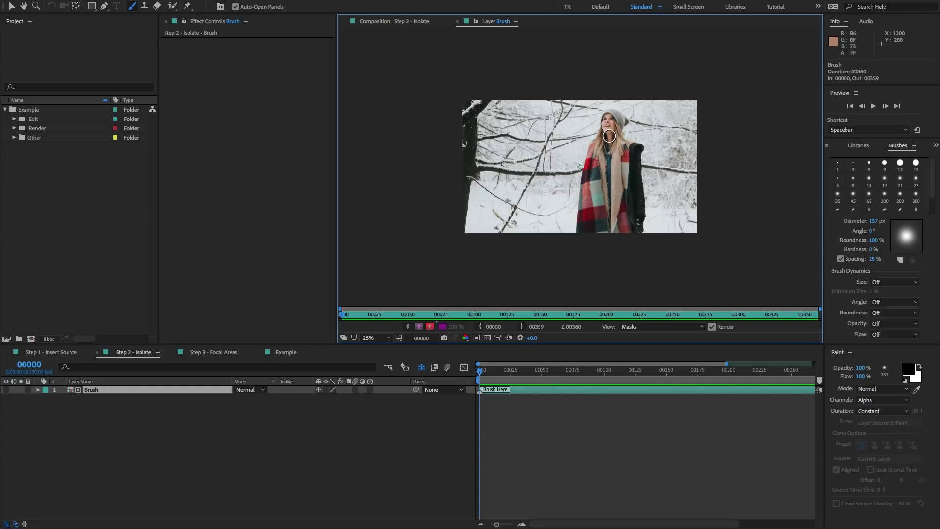
- Show the Brush layer's alpha channel as a red overlay at 100% opacity
key("period")
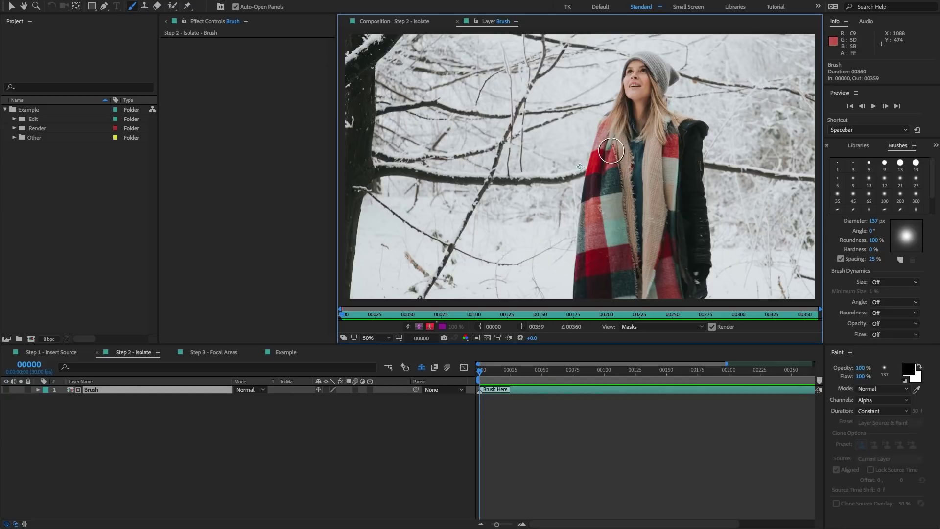
left_click(430, 327)
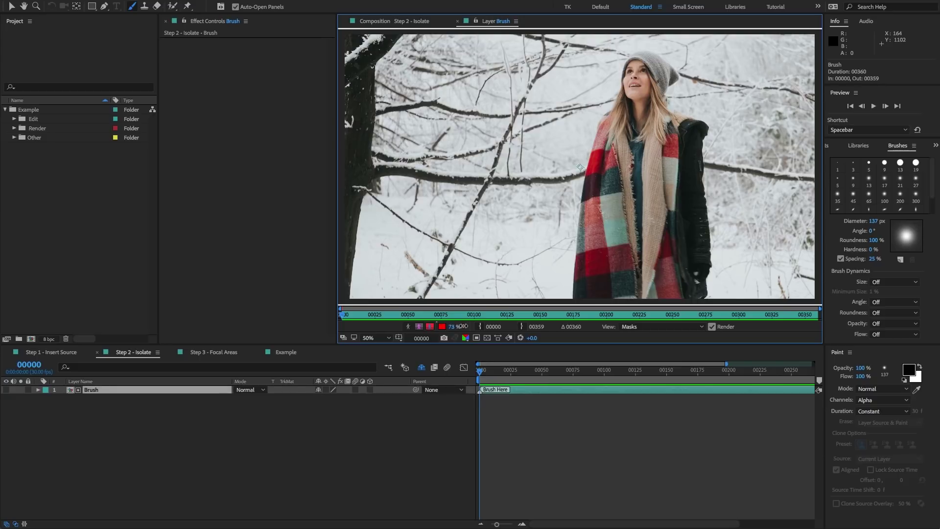
left_click_drag(462, 327, 489, 327)
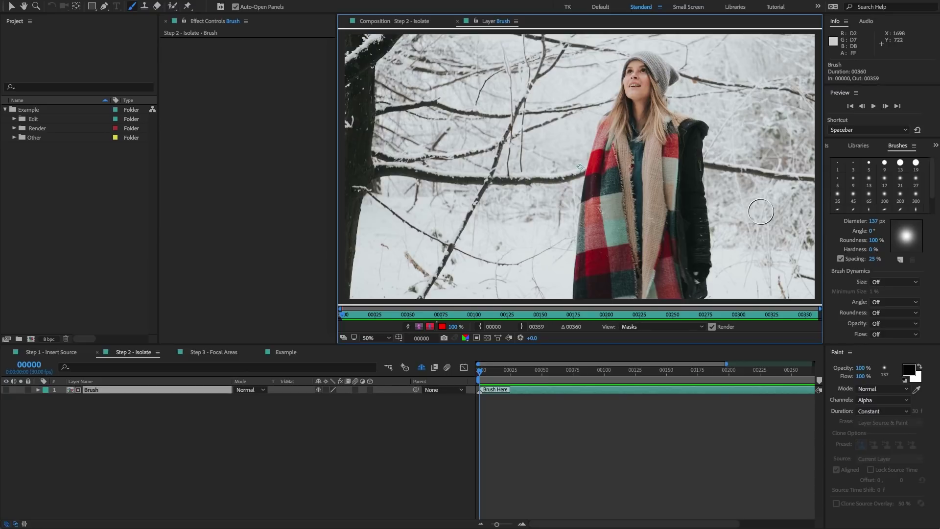
- Set the brush diameter to 153 px, paint over the woman from hat to coat hem, and undo the last stray stroke
left_click_drag(882, 220, 822, 222)
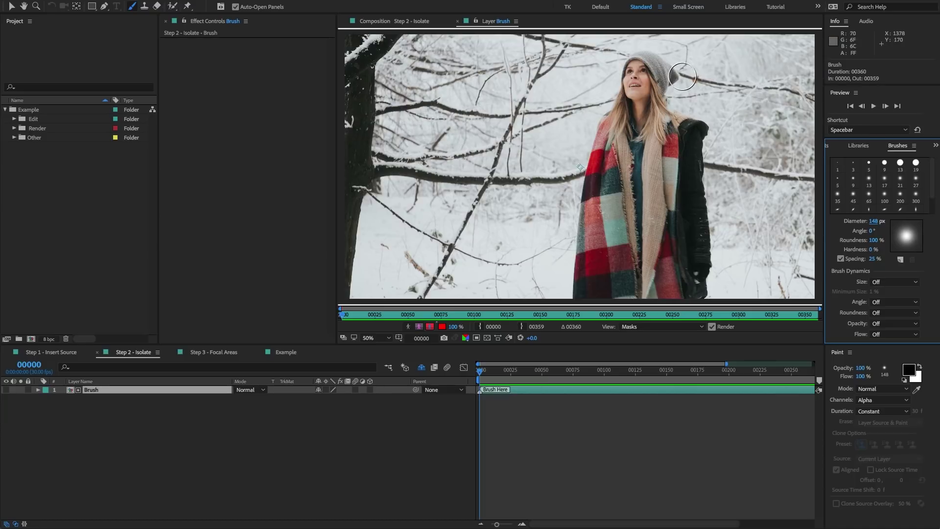
left_click(669, 77)
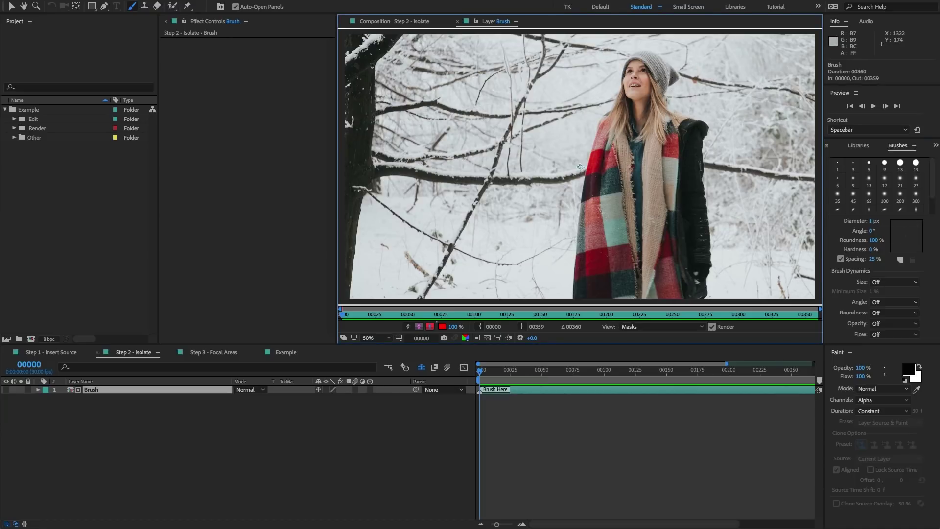
mouse_move(669, 77)
left_mouse_down()
mouse_move(698, 78)
mouse_move(674, 83)
mouse_move(637, 64)
mouse_move(637, 90)
mouse_move(612, 130)
mouse_move(583, 274)
mouse_move(682, 290)
mouse_move(696, 280)
mouse_move(682, 133)
mouse_move(657, 75)
mouse_move(634, 76)
mouse_move(632, 144)
mouse_move(603, 248)
mouse_move(645, 130)
mouse_move(630, 227)
mouse_move(652, 195)
mouse_move(662, 137)
mouse_move(657, 263)
mouse_move(682, 166)
mouse_move(684, 269)
mouse_move(667, 166)
left_mouse_up()
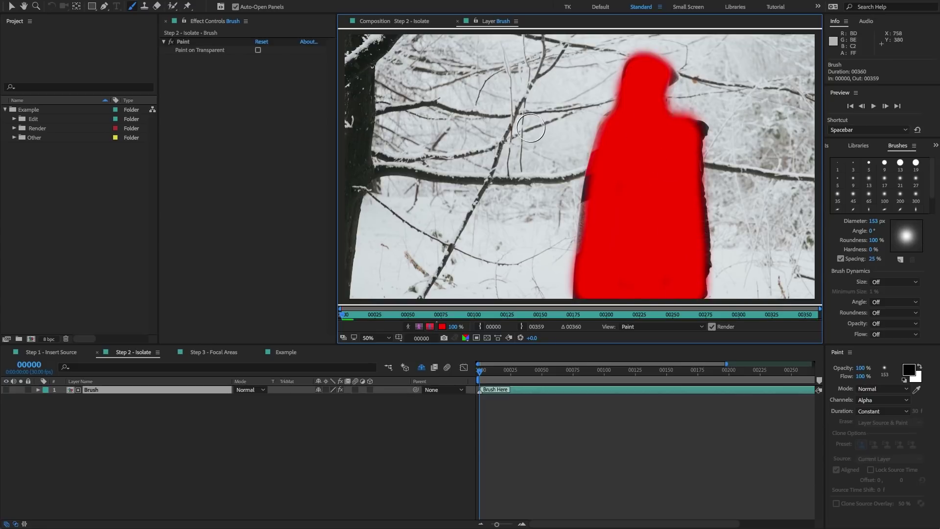
key("ctrl+z")
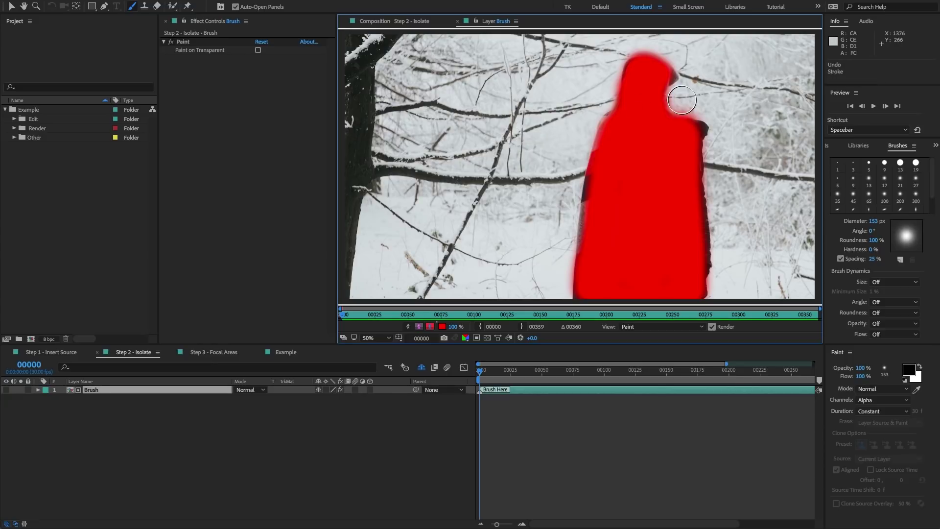
- Try painting thin wavy strokes over the woman with a 45 px brush, and undo them
left_click_drag(643, 107, 619, 107)
mouse_move(643, 59)
left_mouse_down()
mouse_move(641, 98)
mouse_move(603, 127)
mouse_move(610, 240)
left_mouse_up()
mouse_move(674, 182)
left_mouse_down()
mouse_move(659, 286)
mouse_move(672, 290)
left_mouse_up()
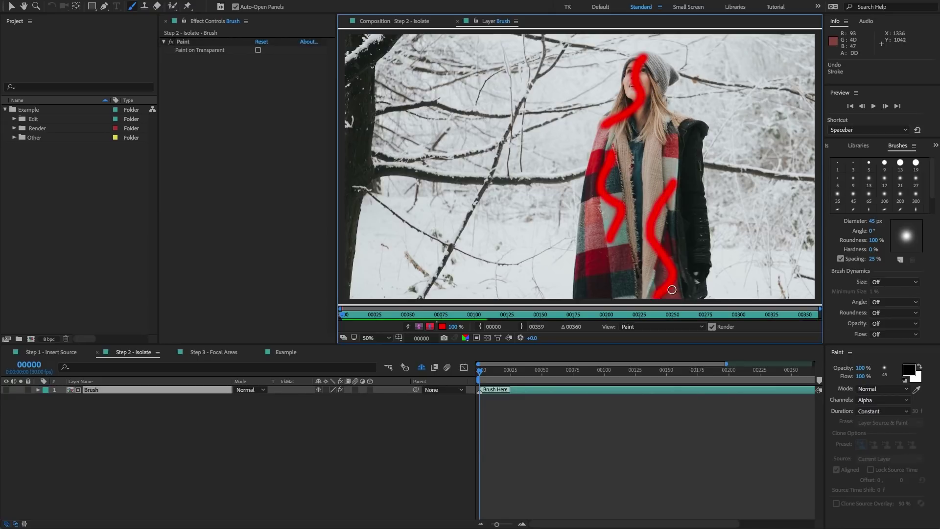
key("ctrl+z")
key("ctrl+z")
key("ctrl+z")
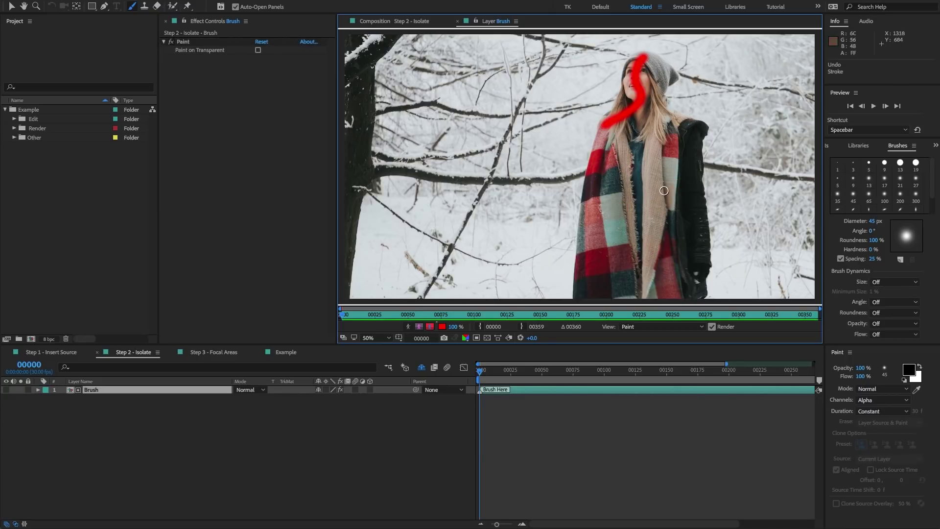
- Try covering the woman and the surrounding background with a 731 px brush, and undo the stroke
left_click_drag(620, 141, 687, 140, "ctrl")
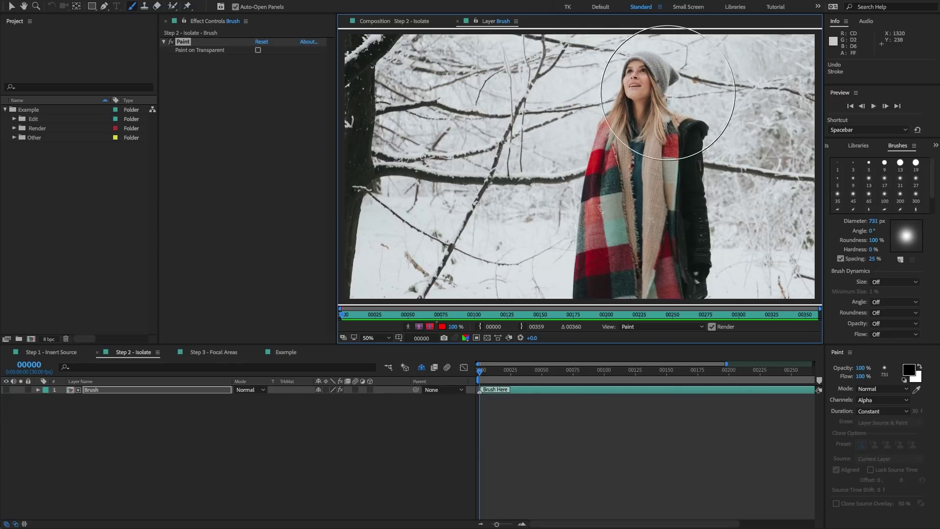
mouse_move(580, 74)
left_mouse_down()
mouse_move(612, 84)
mouse_move(730, 189)
mouse_move(740, 255)
left_mouse_up()
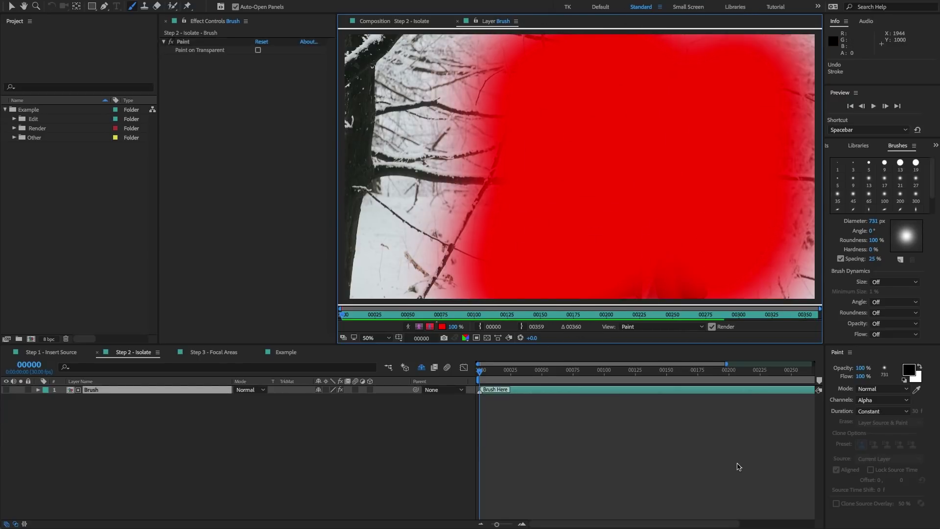
key("ctrl+z")
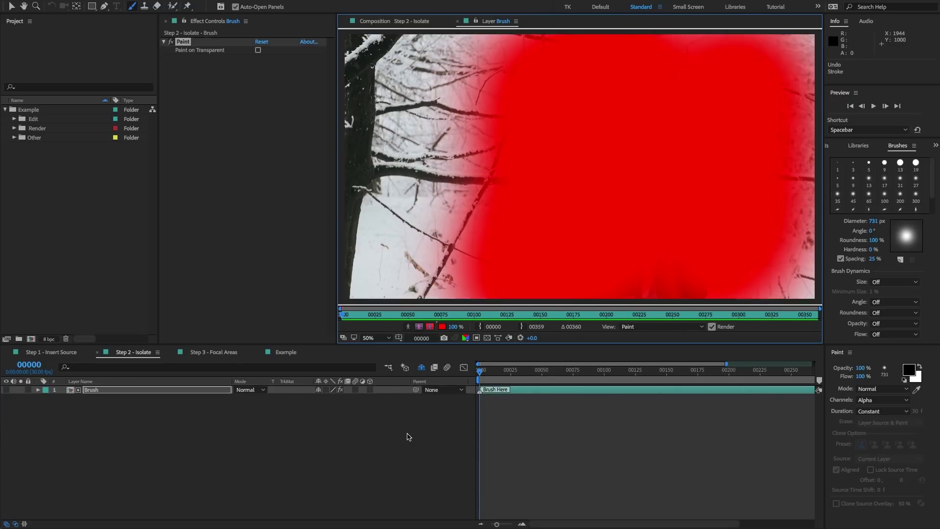
- Paint over the woman from hat to coat hem with a brush reduced to 177 px, and return to the Step 2 - Isolate composition view
mouse_move(631, 79)
left_mouse_down("ctrl")
mouse_move(672, 124)
mouse_move(551, 132)
left_mouse_up("ctrl")
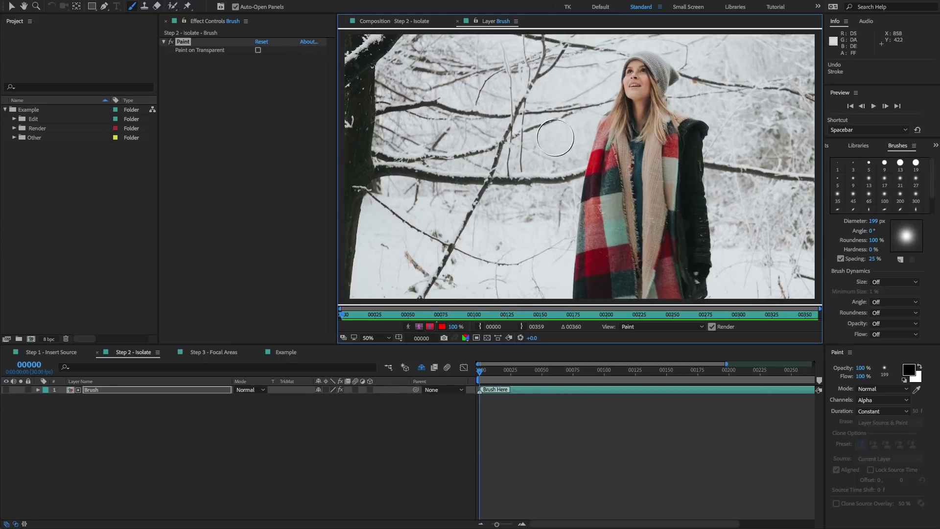
mouse_move(664, 78)
left_mouse_down()
mouse_move(631, 157)
mouse_move(636, 123)
mouse_move(624, 138)
mouse_move(592, 307)
mouse_move(655, 288)
mouse_move(692, 291)
mouse_move(683, 146)
mouse_move(656, 137)
mouse_move(642, 87)
mouse_move(649, 129)
mouse_move(638, 246)
mouse_move(641, 163)
mouse_move(632, 208)
mouse_move(653, 212)
mouse_move(666, 285)
mouse_move(650, 183)
mouse_move(628, 137)
mouse_move(607, 145)
mouse_move(603, 223)
mouse_move(620, 292)
mouse_move(642, 272)
left_mouse_up()
left_click(424, 382)
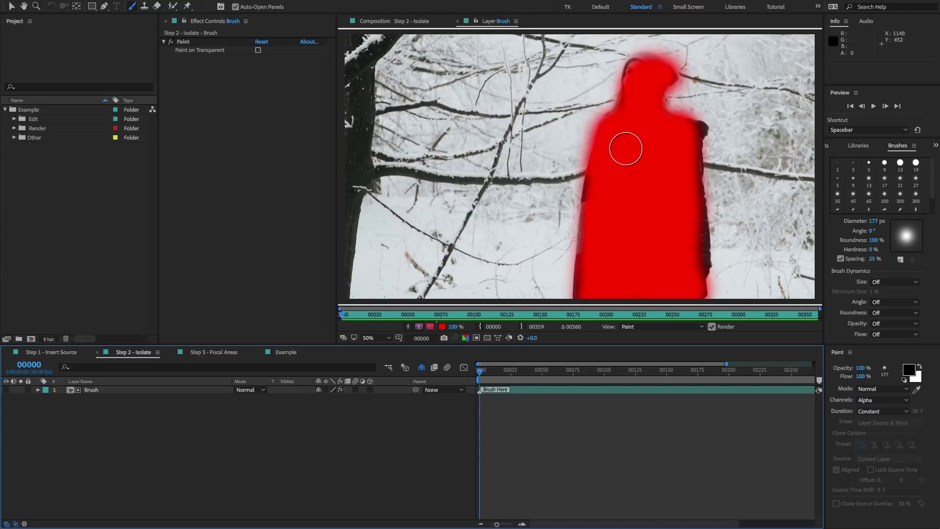
left_click(640, 74)
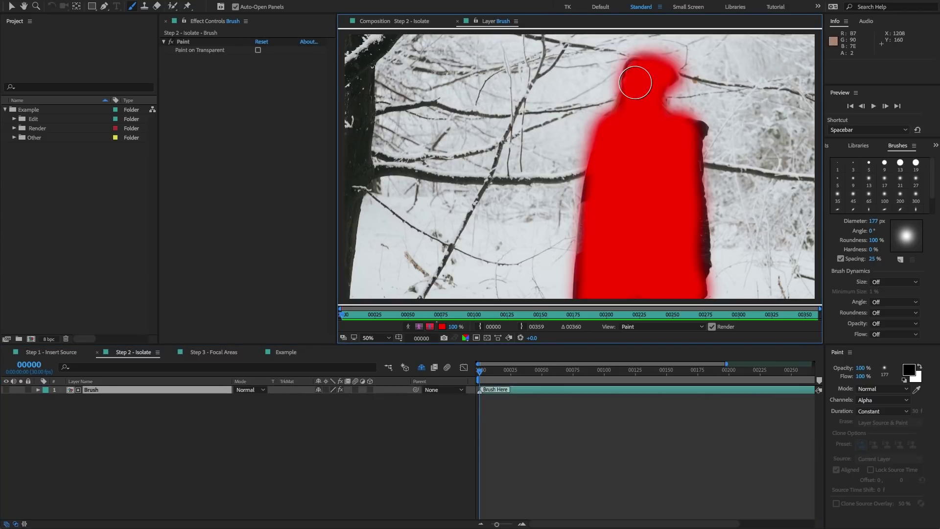
left_click(458, 21)
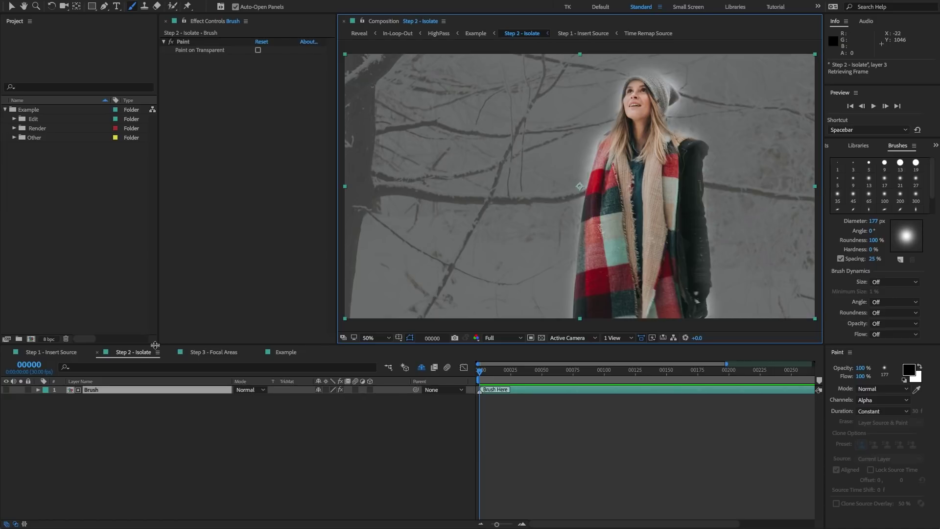
left_click(143, 354)
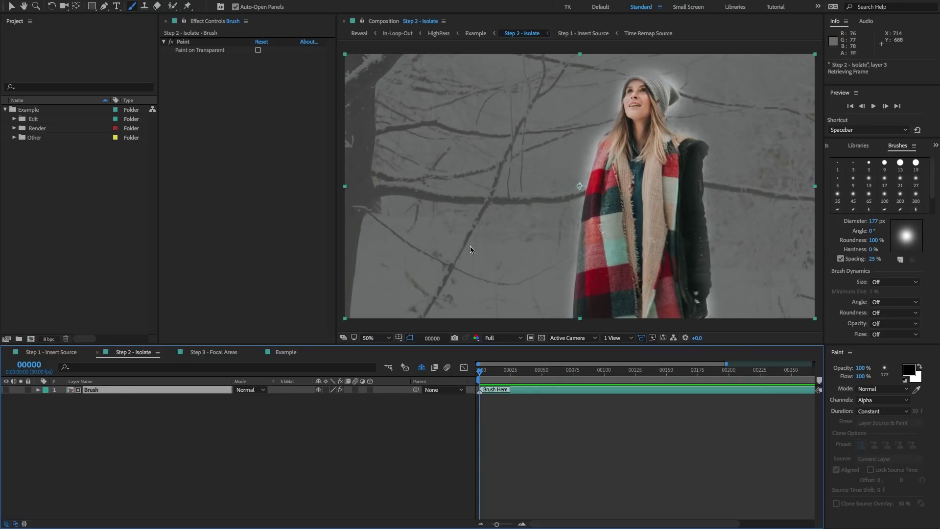
- Go to frame 00000 of Step 3 - Focal Areas and open its Brush layer in the Layer viewer
left_click(219, 353)
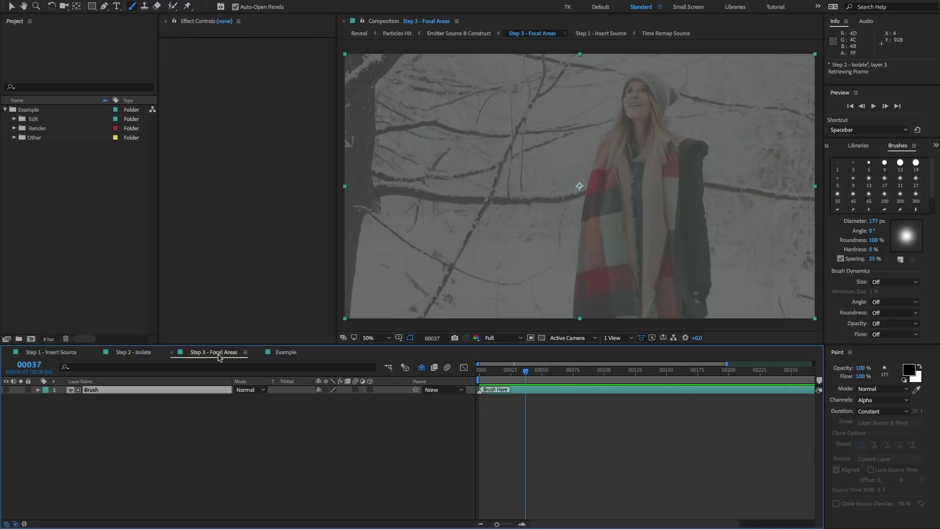
left_click(480, 373)
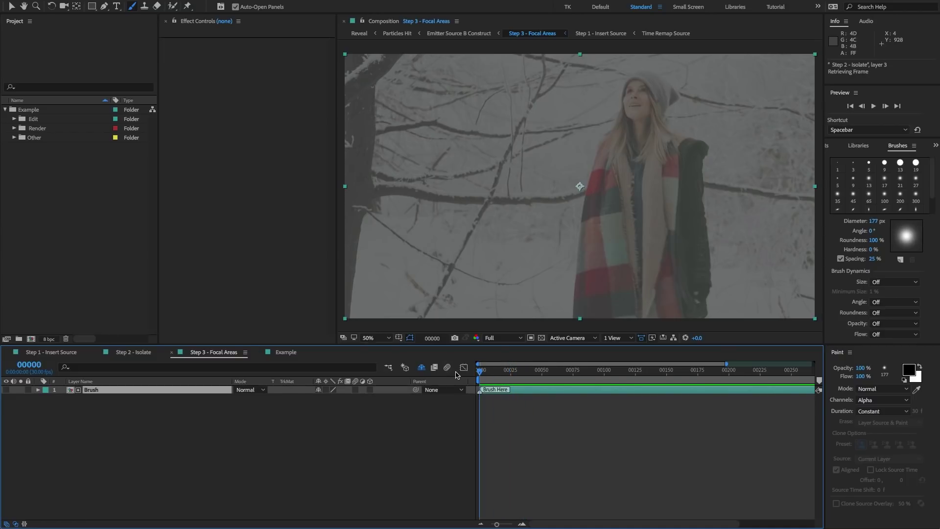
left_click(441, 436)
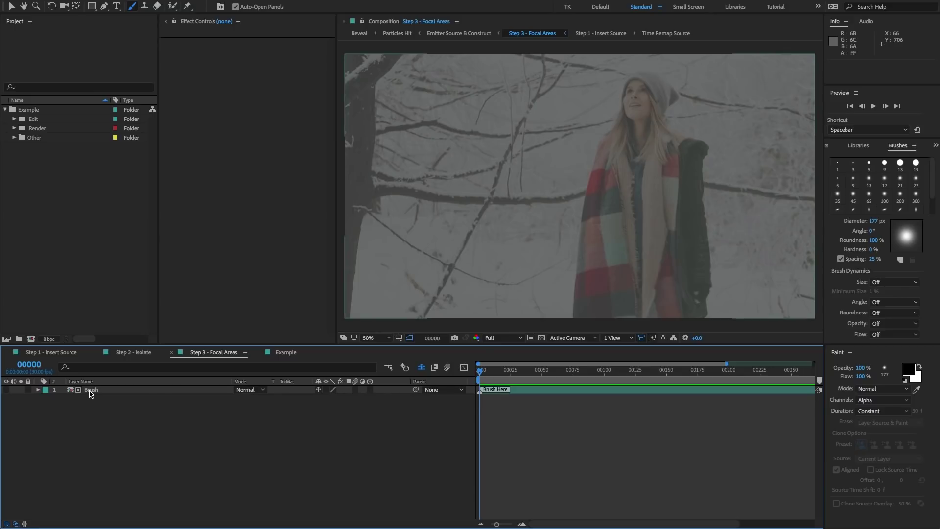
left_click_drag(479, 372, 460, 378)
double_click(92, 390)
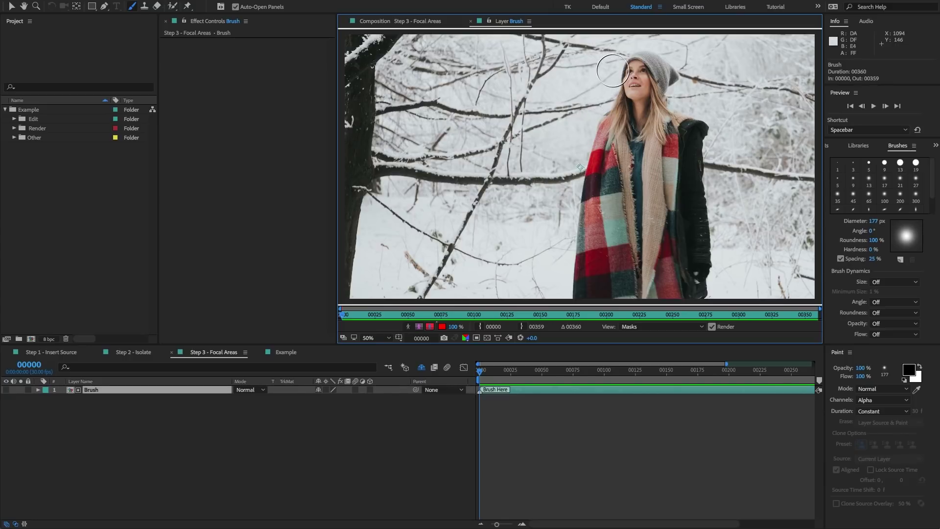
- Paint the woman's face and, with a 121 px brush, the middle of her torso as focal areas, and close the Layer viewer
left_click(620, 70)
mouse_move(620, 69)
left_mouse_down()
mouse_move(626, 91)
mouse_move(631, 66)
mouse_move(645, 83)
left_mouse_up()
left_click_drag(628, 233, 615, 234)
left_click(628, 192)
mouse_move(629, 192)
left_mouse_down()
mouse_move(638, 260)
mouse_move(636, 193)
mouse_move(620, 189)
left_mouse_up()
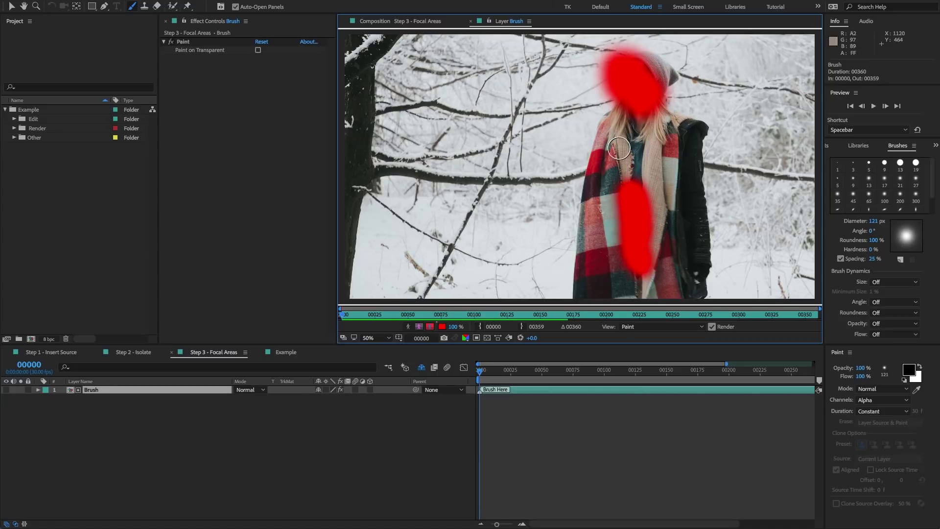
left_click(329, 405)
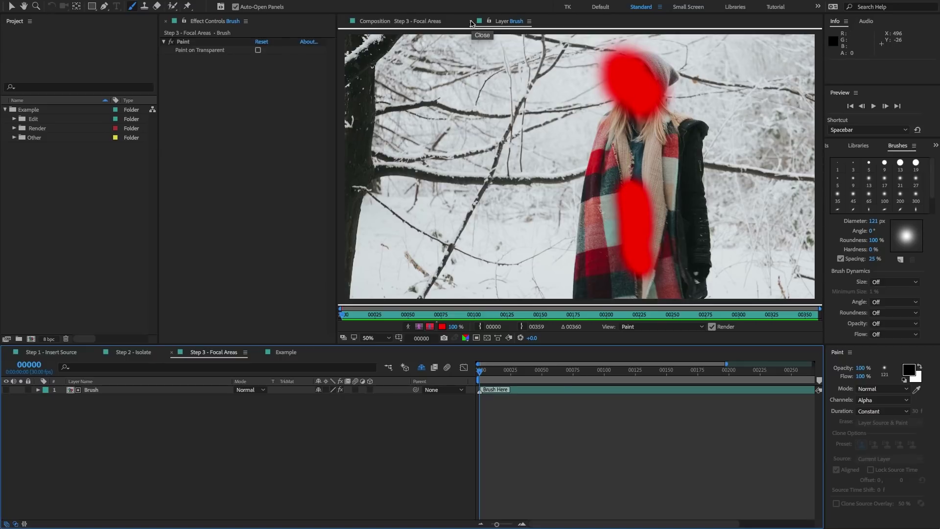
left_click(470, 21)
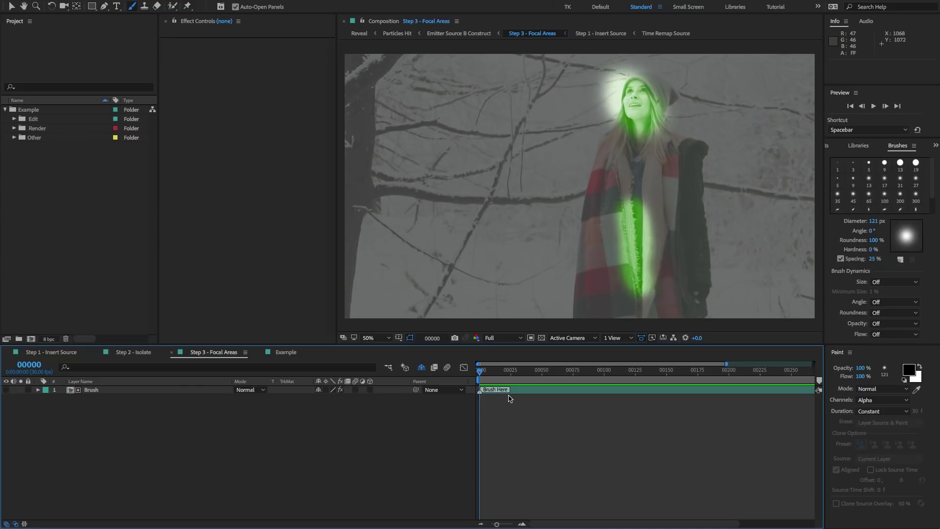
- Review the three step compositions and open the Example composition at the Edit Here marker, frame 00120
left_click(132, 353)
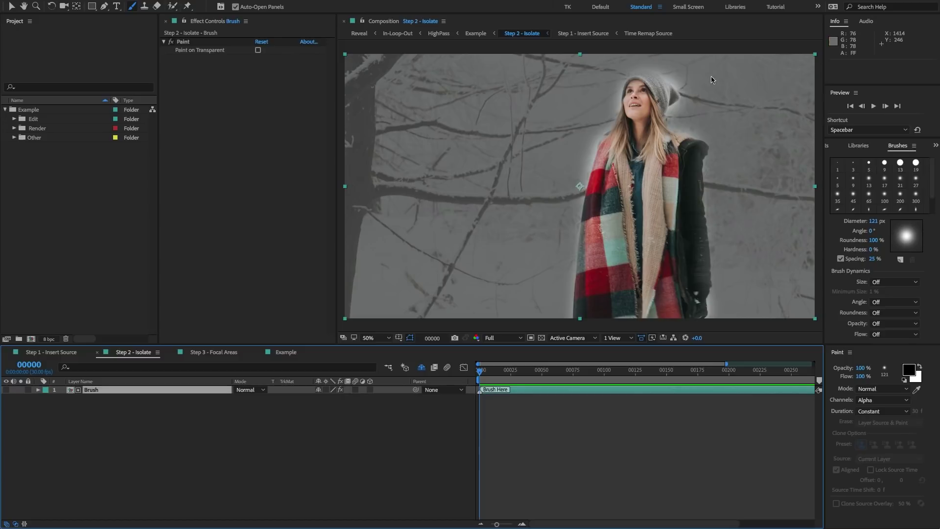
left_click(213, 353)
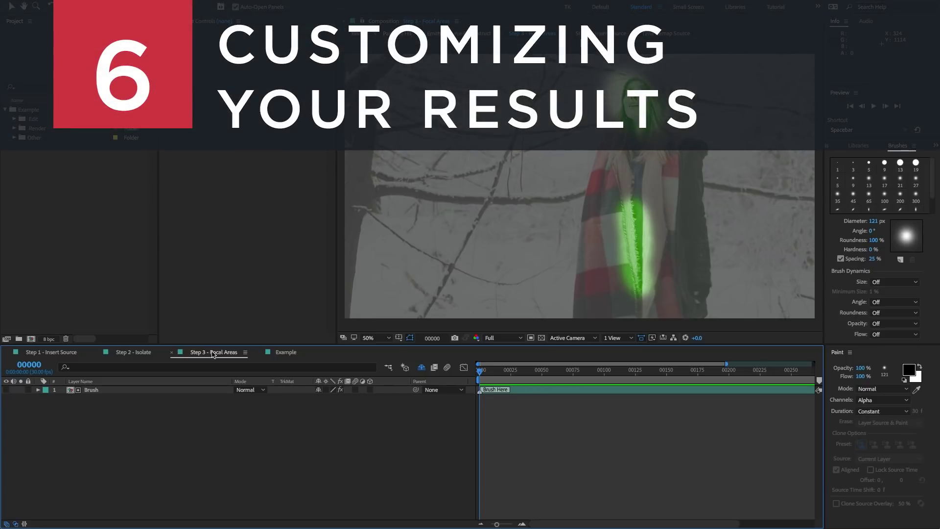
left_click(45, 353)
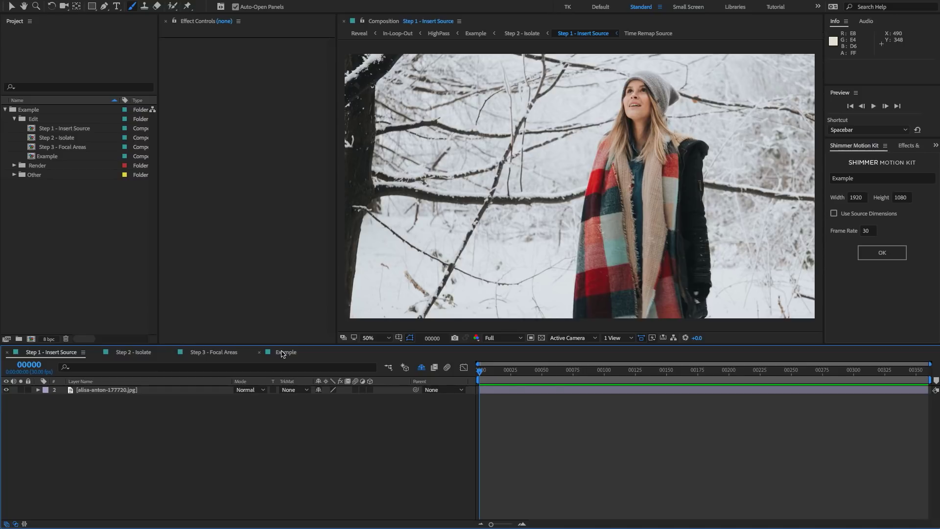
left_click(284, 353)
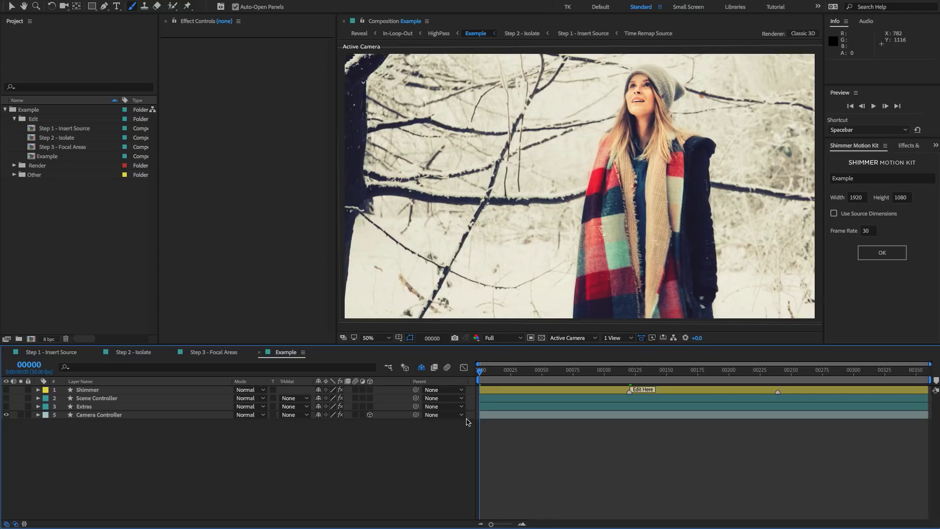
left_click(632, 373)
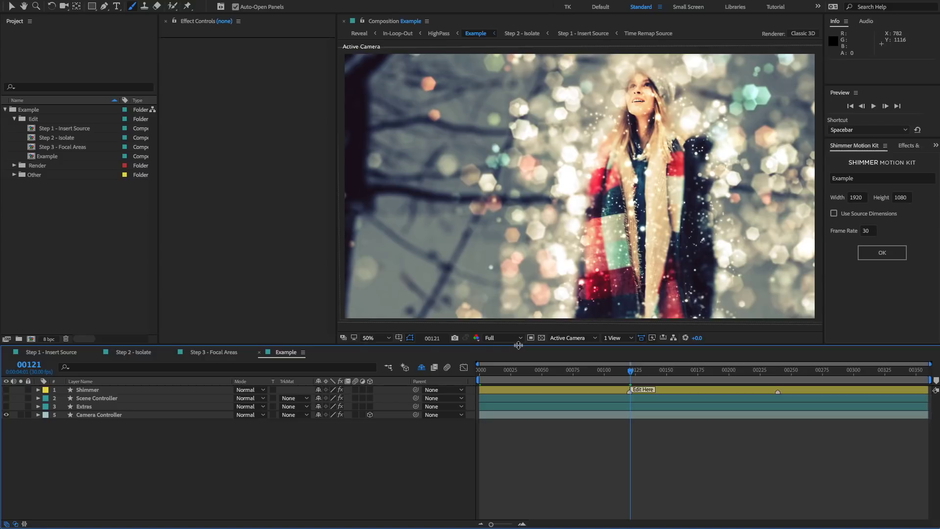
left_click(630, 373)
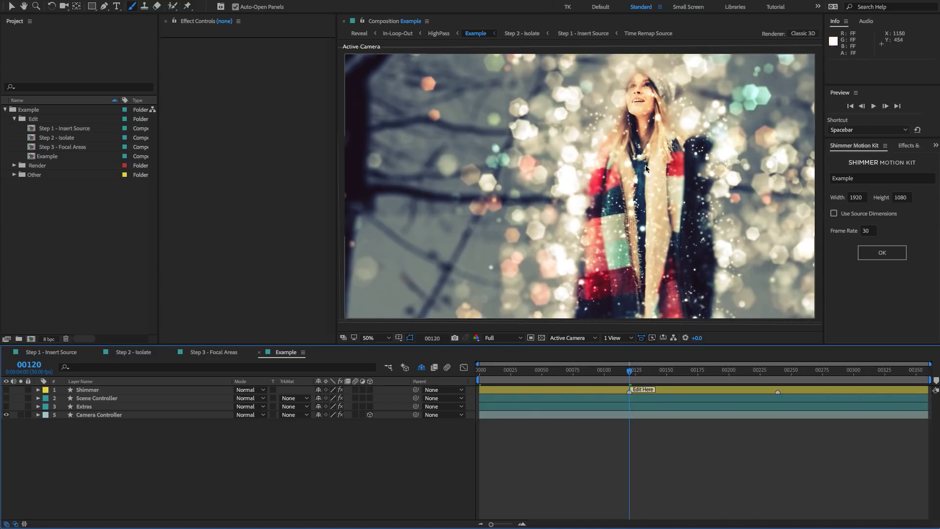
- Look over the layers from Shimmer to Camera Controller and select only the Shimmer layer to show its effect controls
left_click(612, 141)
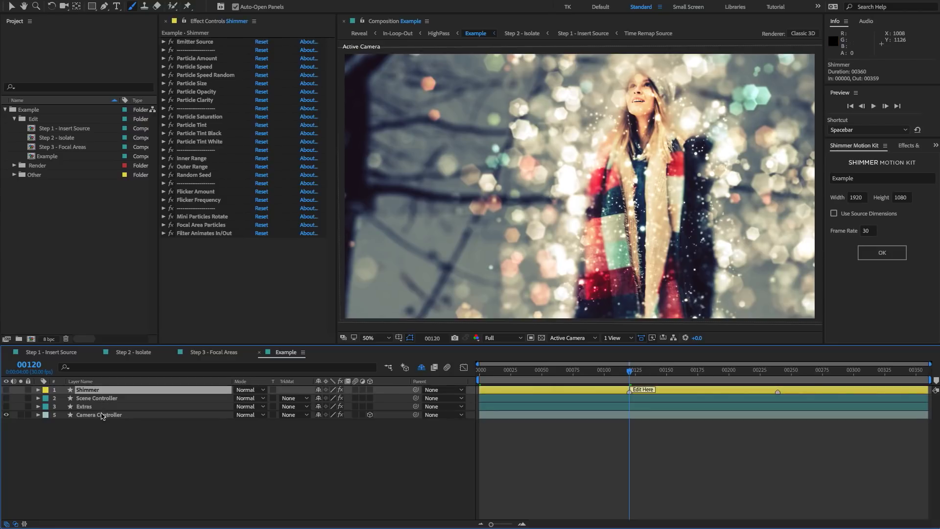
left_click(101, 415, "shift")
left_click(127, 437)
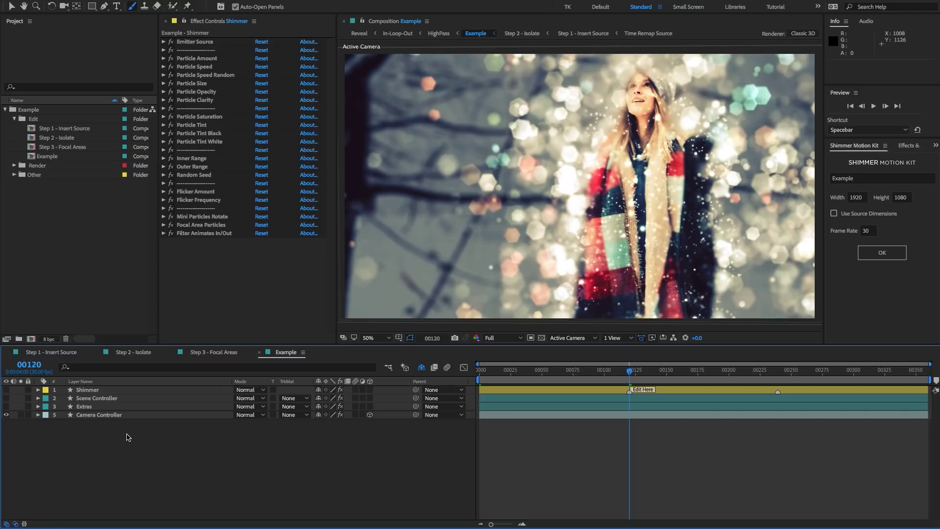
left_click(98, 392)
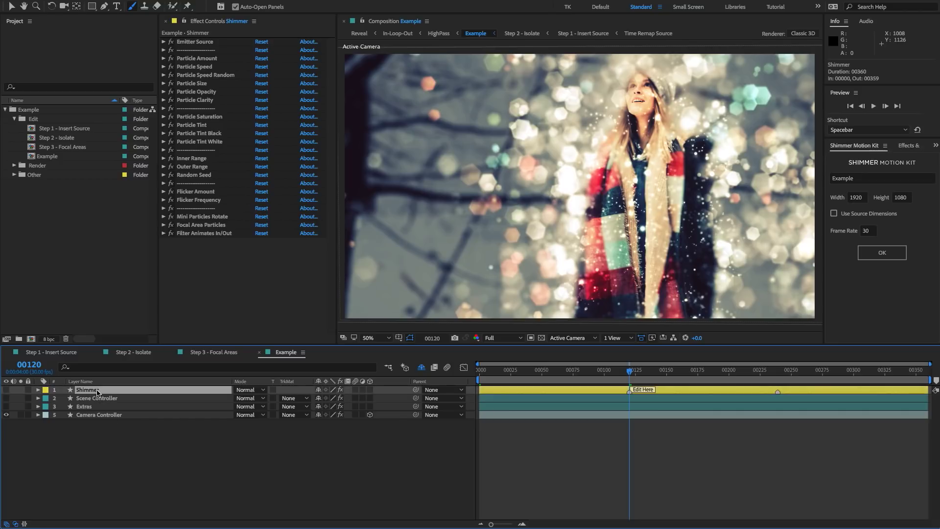
- Expand all effects of the Shimmer layer to examine their sliders and colors, and collapse them again
left_click(202, 232)
key("super+a")
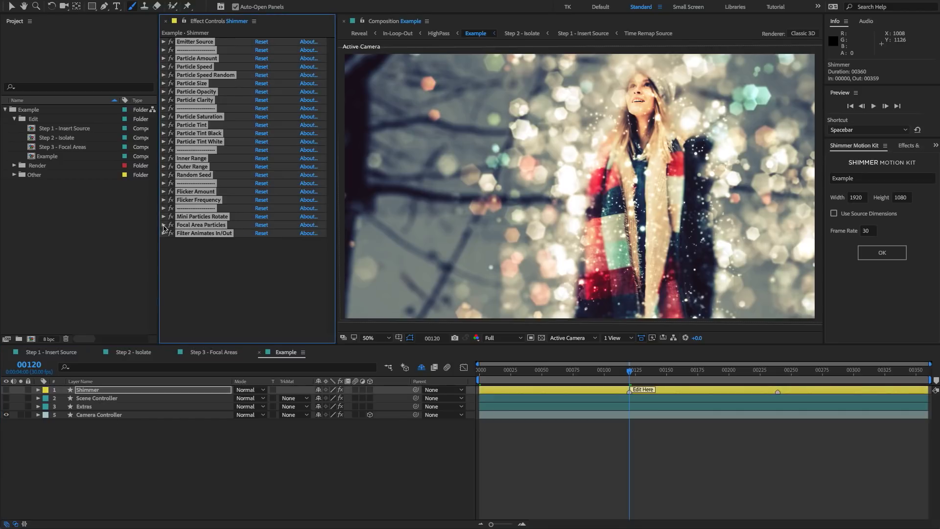
left_click(164, 200)
scroll(193, 165, "down", 2)
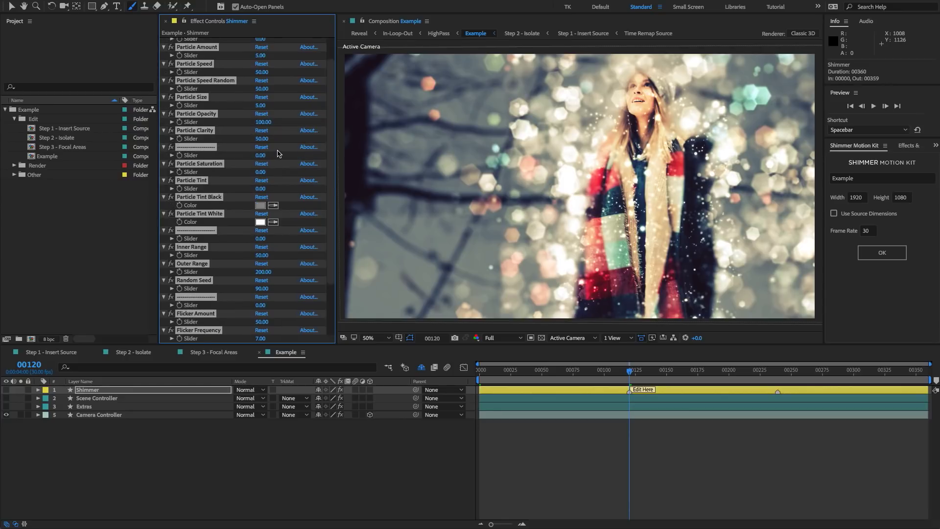
left_click(278, 155)
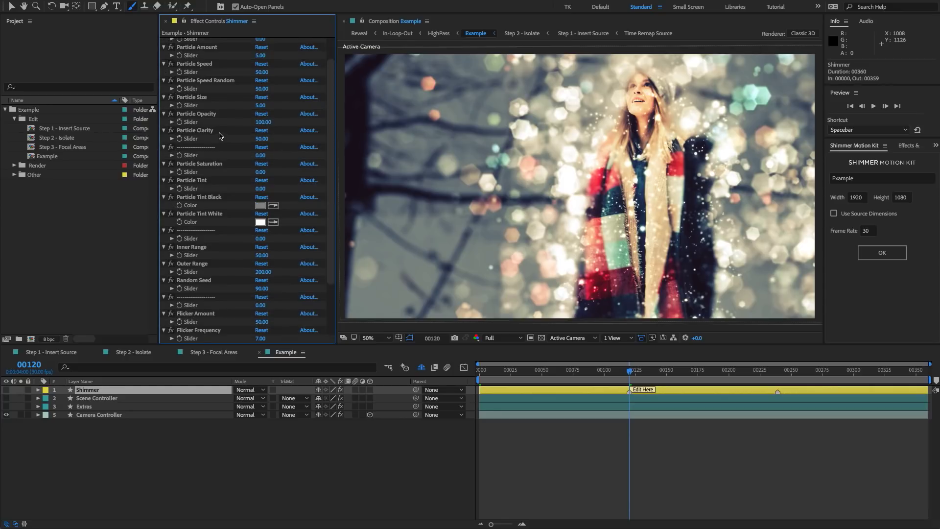
left_click(202, 130)
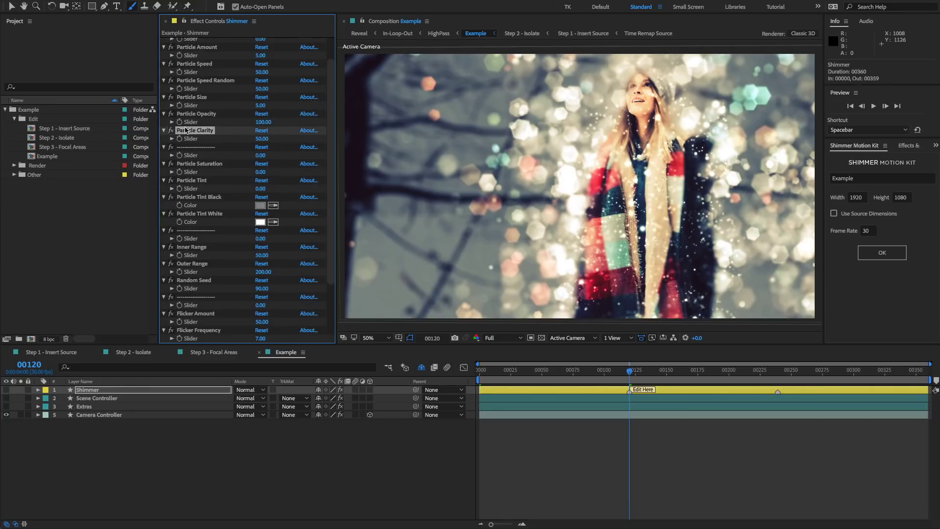
key("super+a")
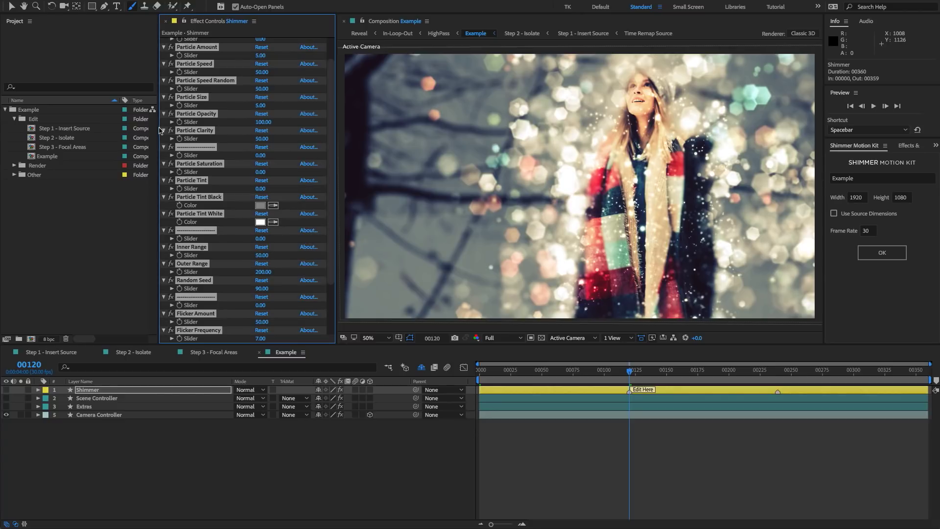
left_click(164, 132)
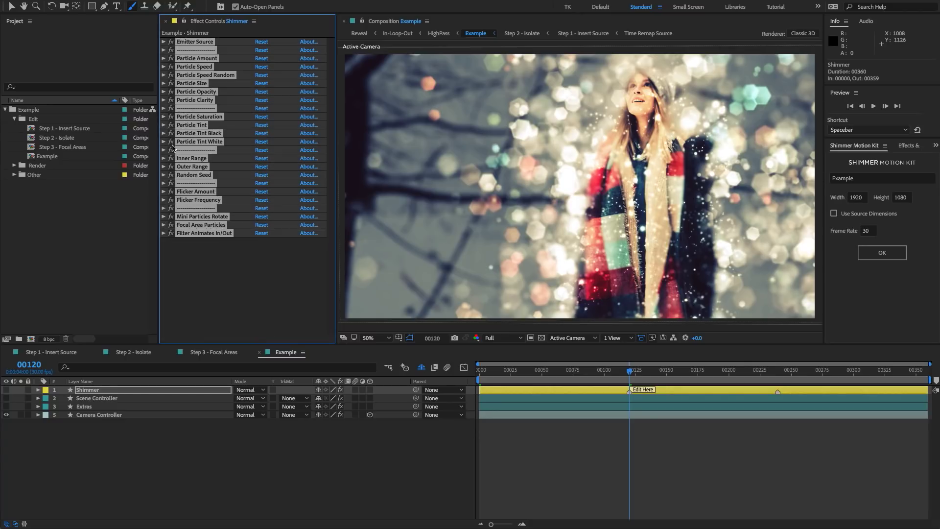
left_click(235, 287)
- With layer controls shown, move the Shimmer layer's Emitter Source point from the frame centre onto the middle of the woman's torso
left_click(201, 43)
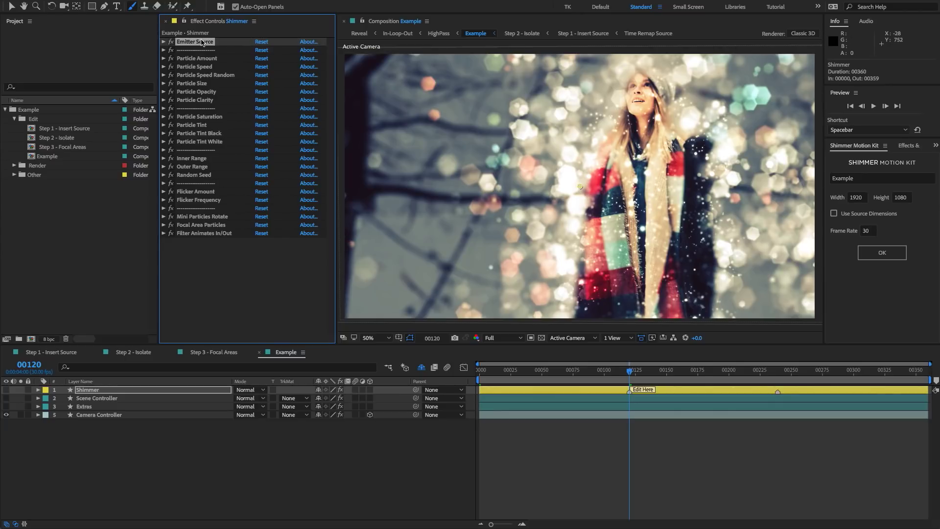
left_click(290, 239)
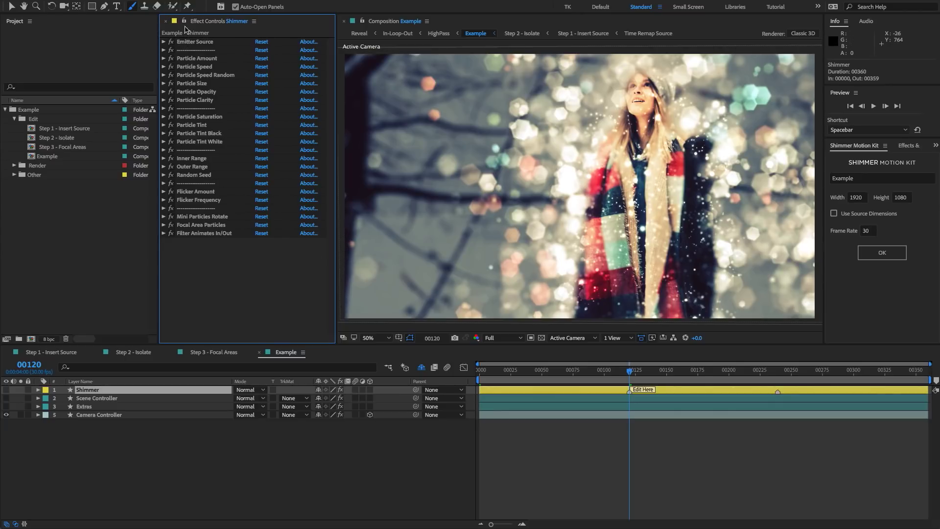
left_click(140, 0)
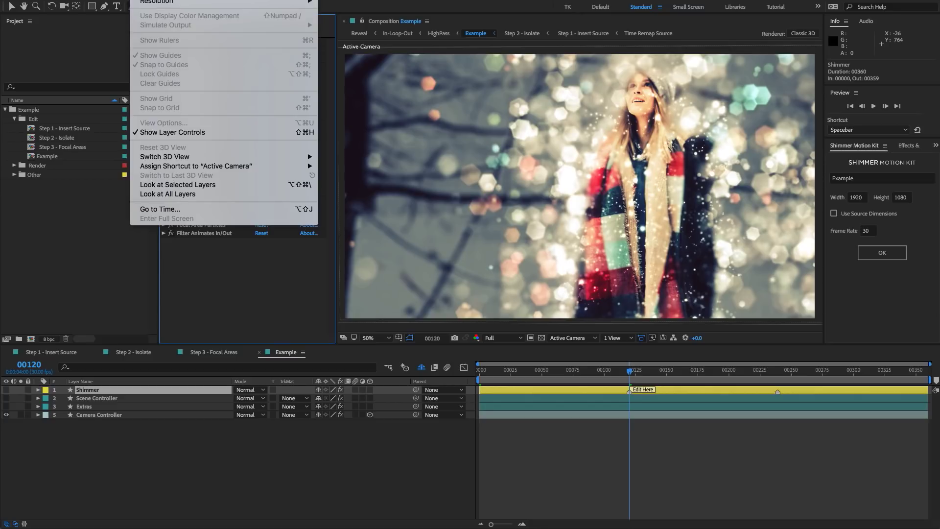
left_click(155, 133)
left_click(198, 42)
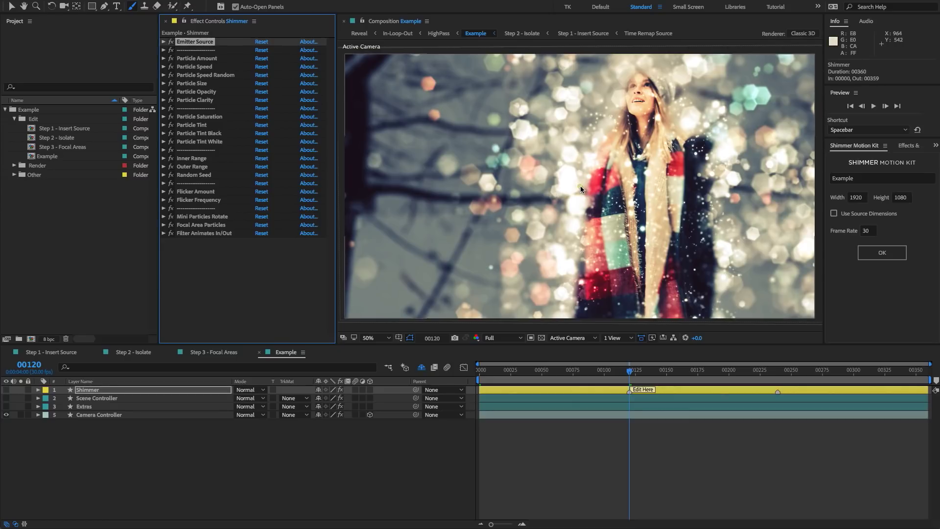
left_click_drag(580, 186, 643, 191)
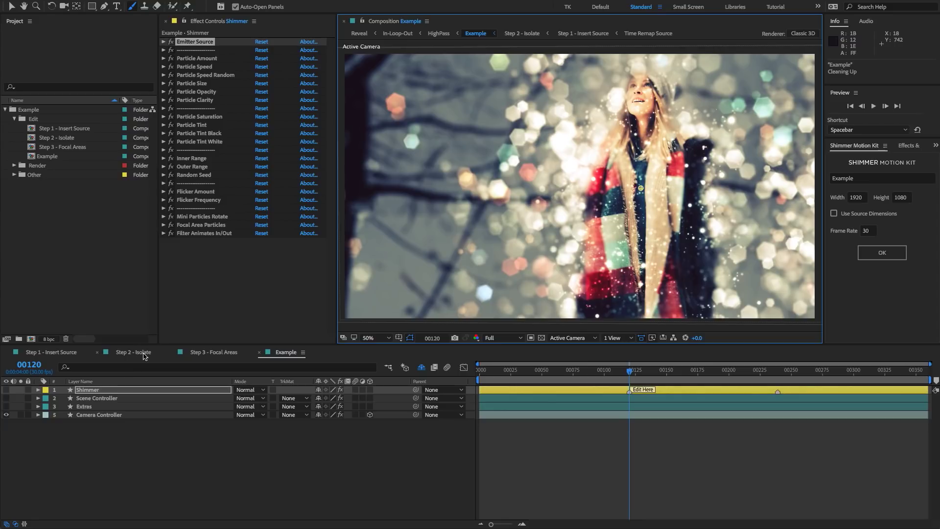
- Go through the Shimmer effects from Particle Amount to Particle Clarity and on to Particle Saturation
left_click(196, 58)
left_click(198, 101, "shift")
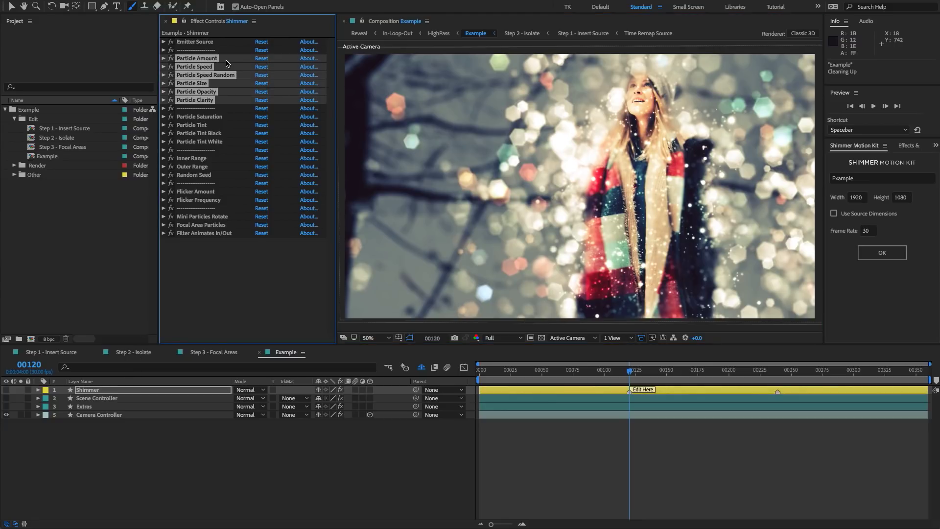
left_click(209, 117)
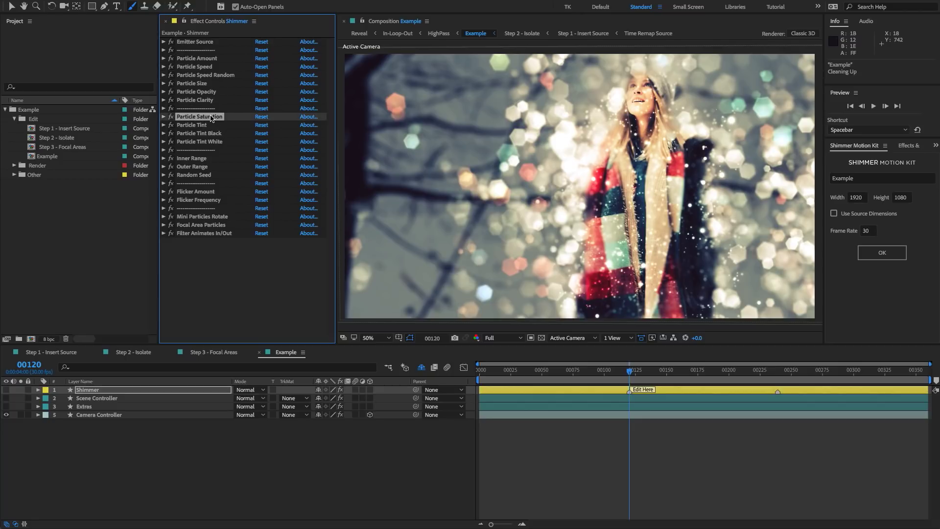
- Go through the Particle Tint, Inner Range, Outer Range and Random Seed controls of the Shimmer layer
left_click(204, 125)
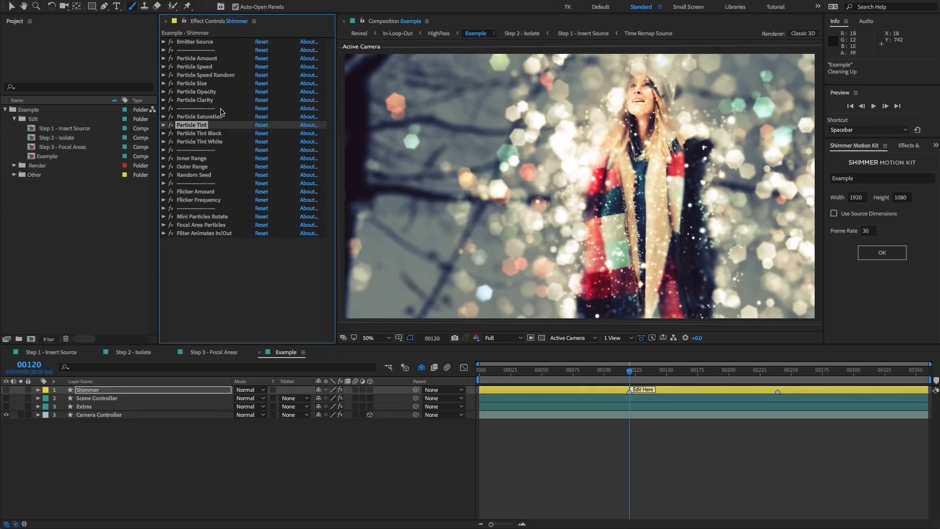
left_click(199, 159)
left_click(200, 167)
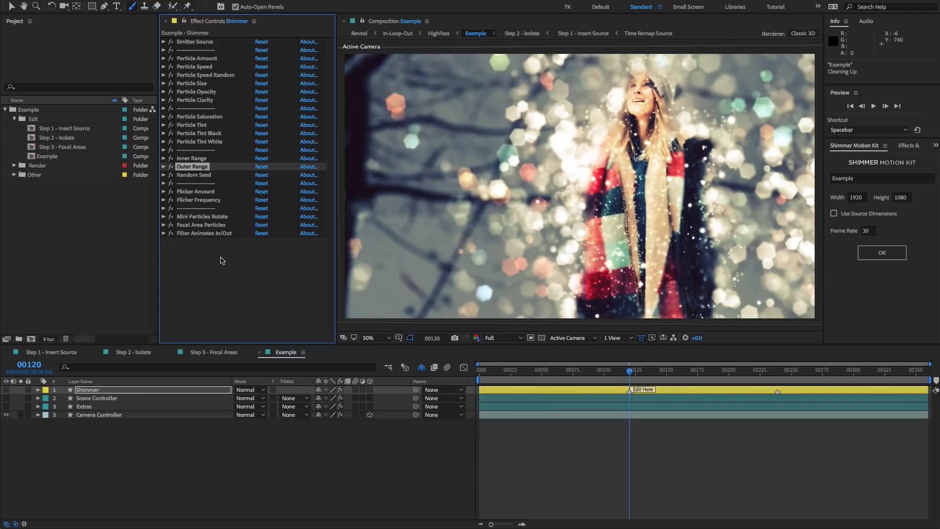
left_click(211, 175)
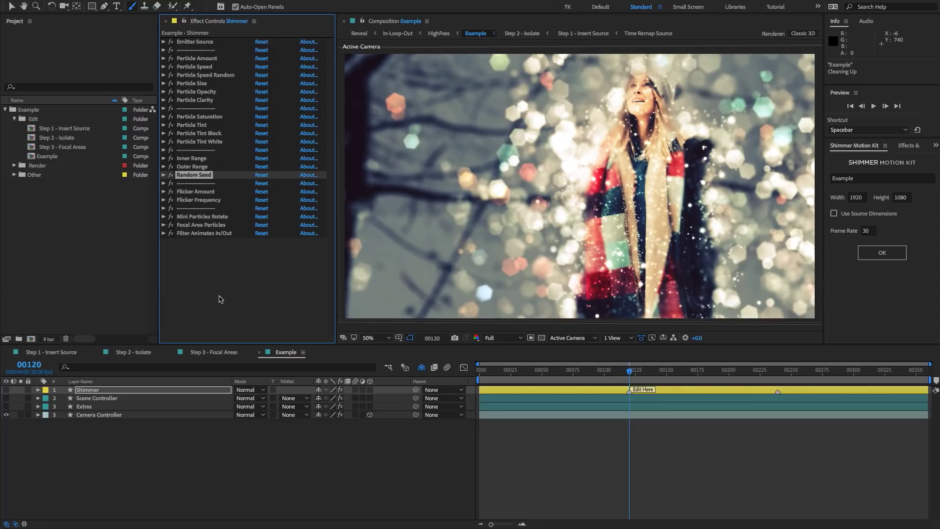
left_click(225, 316)
- Inspect the sliders of Flicker Amount and Flicker Frequency on the Shimmer layer, and collapse both again
left_click(225, 192)
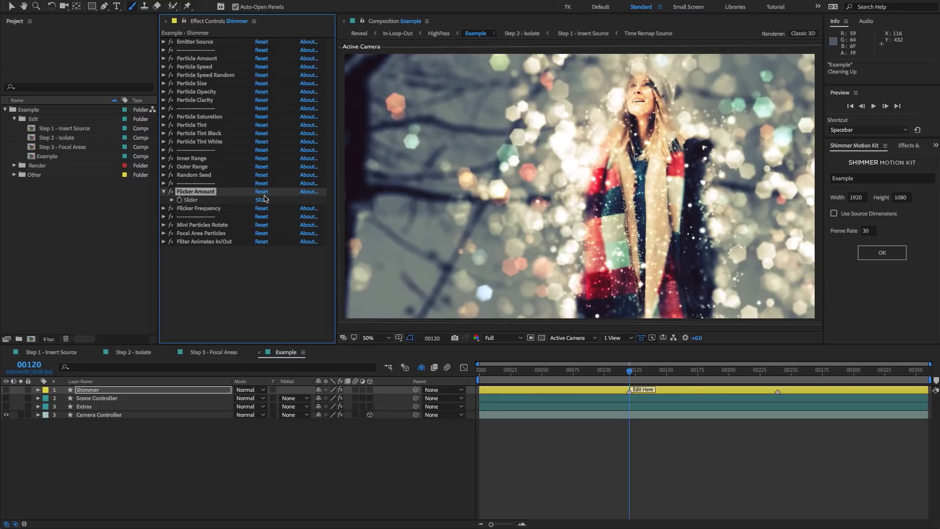
left_click(164, 209)
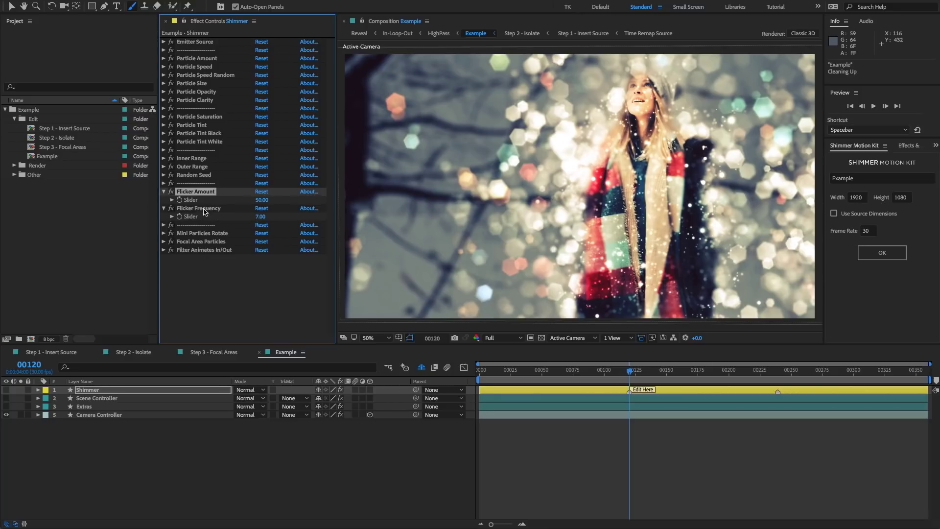
left_click(219, 209)
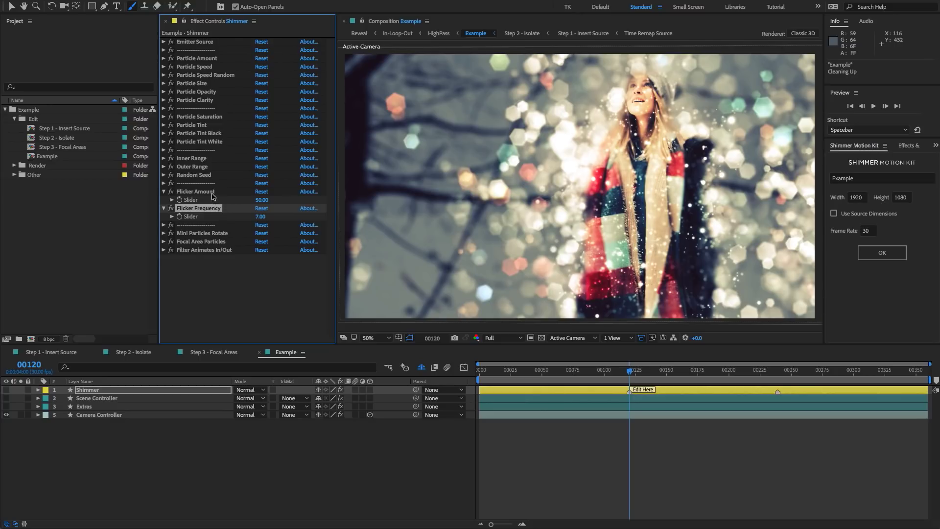
left_click(211, 192)
left_click(164, 192)
left_click(163, 200)
left_click(231, 273)
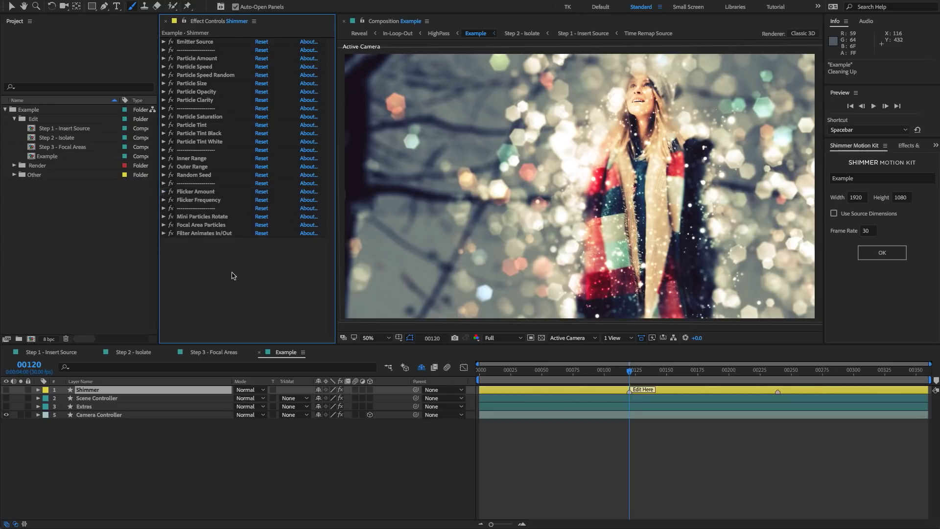
- Select the Mini Particles Rotate control and examine the mini particles around the woman in the Example composition close up
left_click(202, 216)
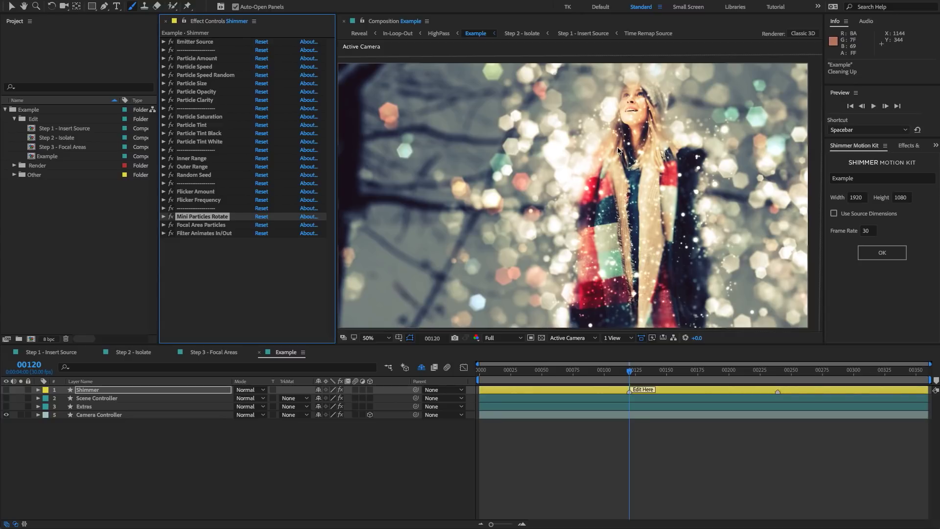
scroll(619, 151, "up", 3)
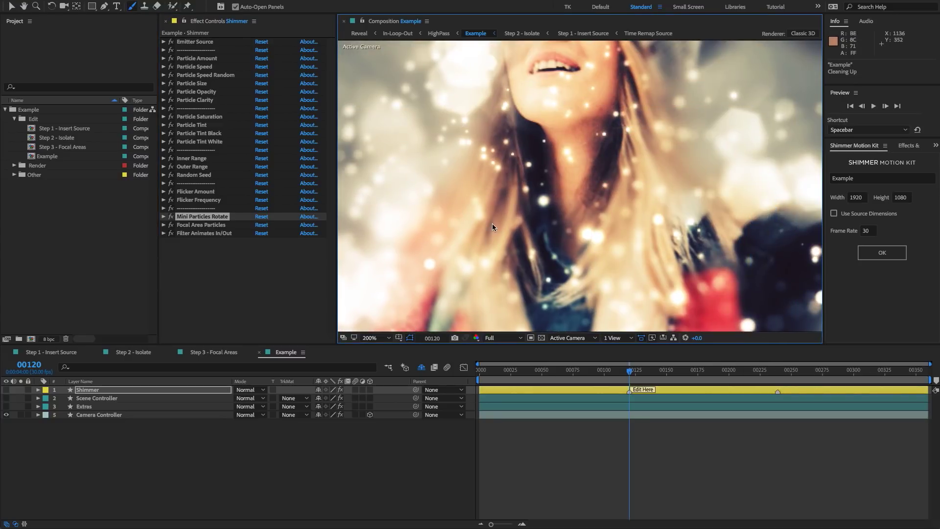
scroll(492, 223, "down", 2)
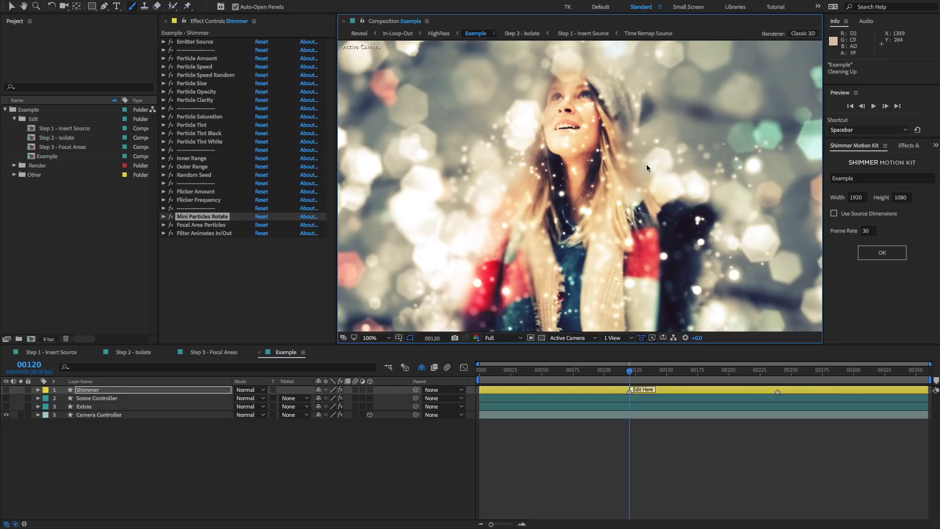
scroll(572, 181, "down", 1)
left_click_drag(592, 198, 612, 181)
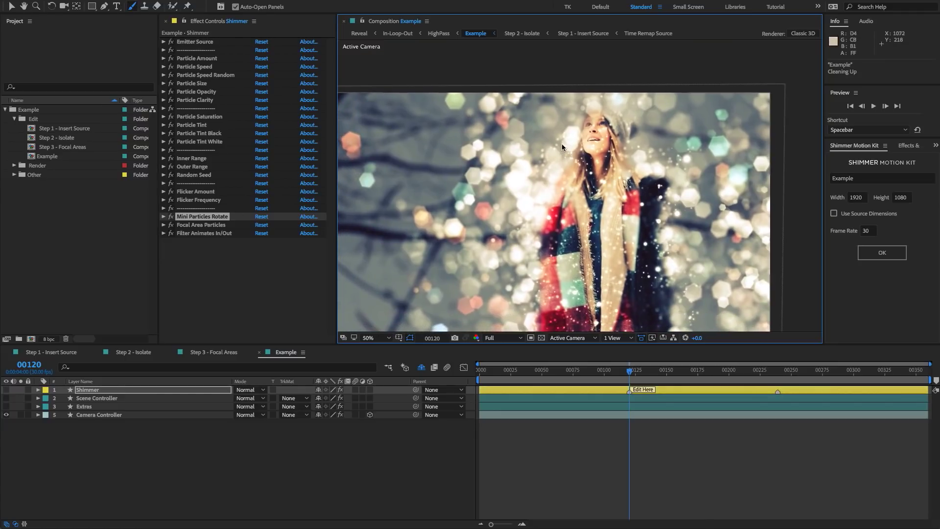
left_click(199, 218)
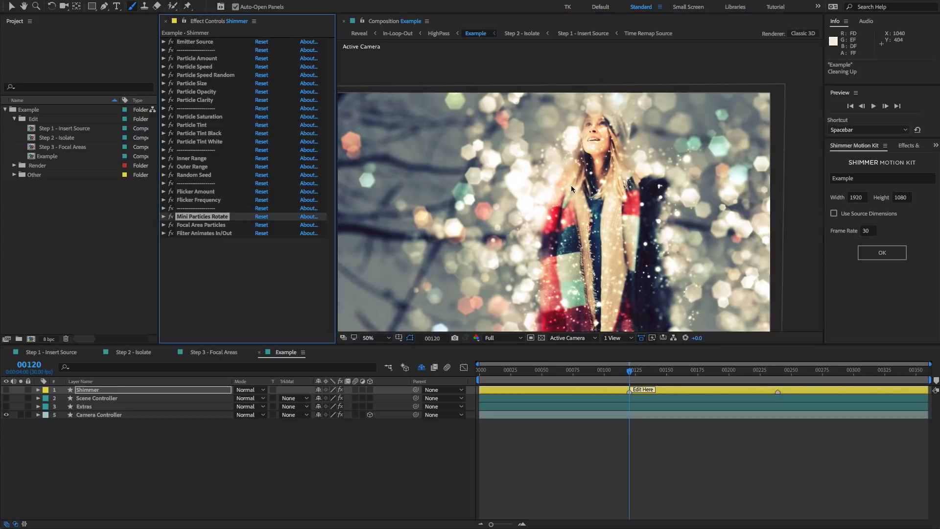
left_click(270, 306)
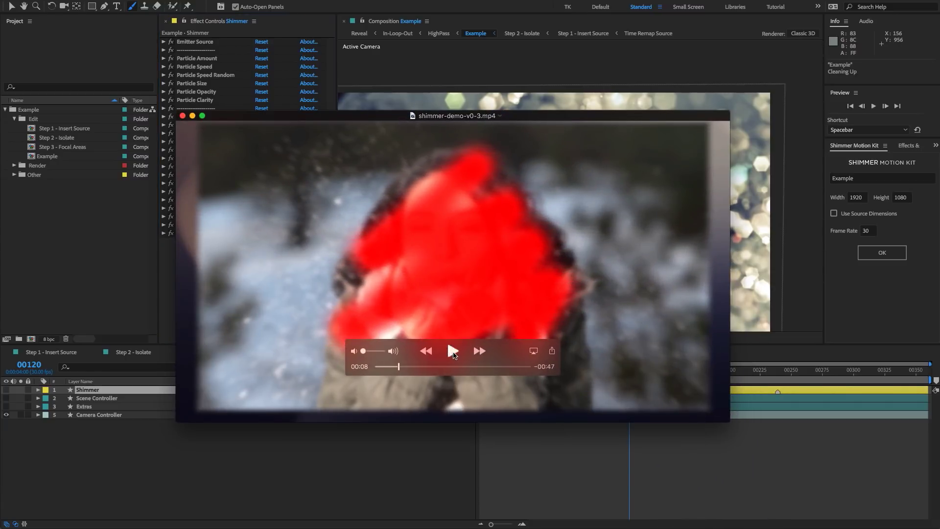
- Watch part of the shimmer-demo-v0-3.mp4 demo video and close it to return to After Effects
left_click(453, 351)
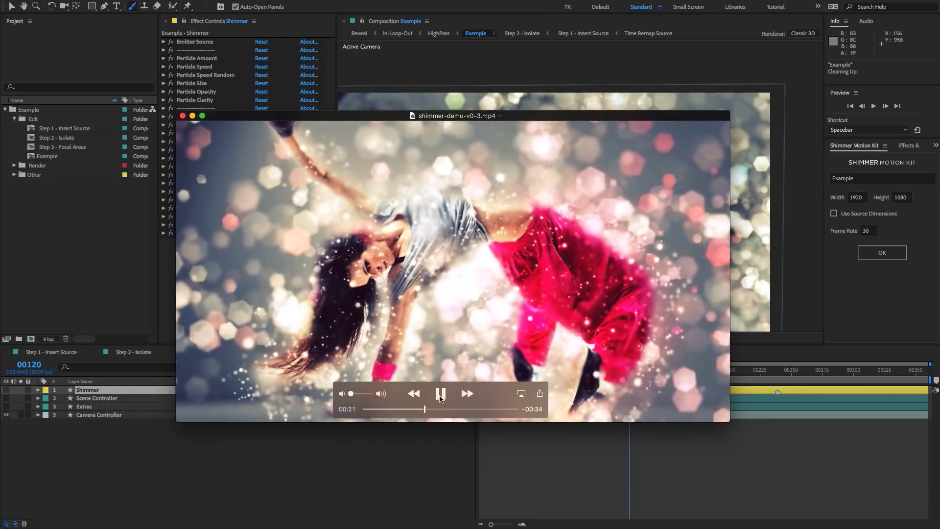
left_click(441, 393)
left_click(183, 116)
left_click(240, 286)
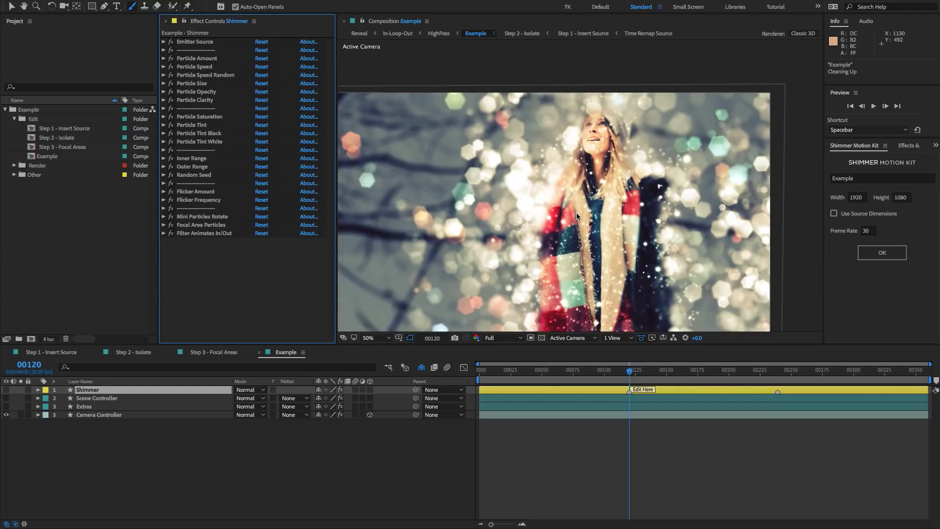
- Turn off Focal Area Particles on the Shimmer layer, with the woman's face enlarged in the Example composition
left_click(163, 226)
left_click(163, 225)
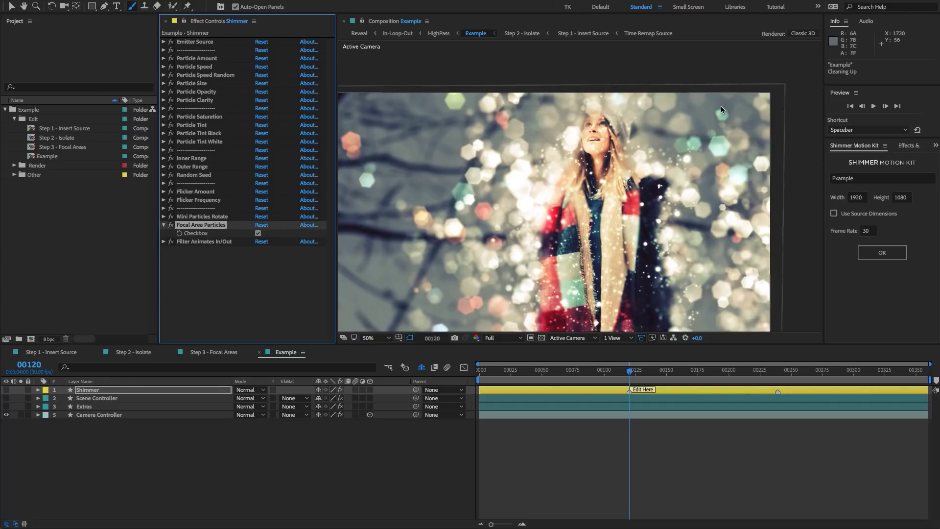
scroll(657, 124, "up", 4)
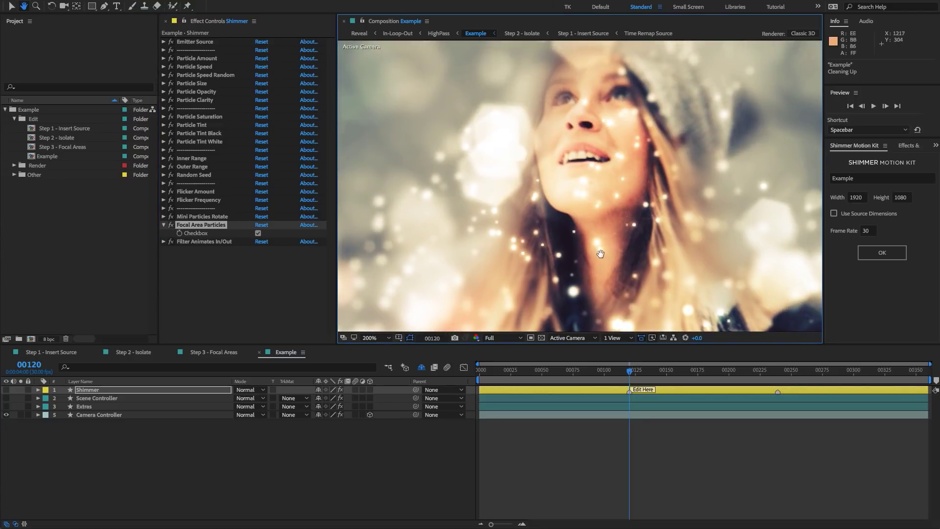
left_click(258, 233)
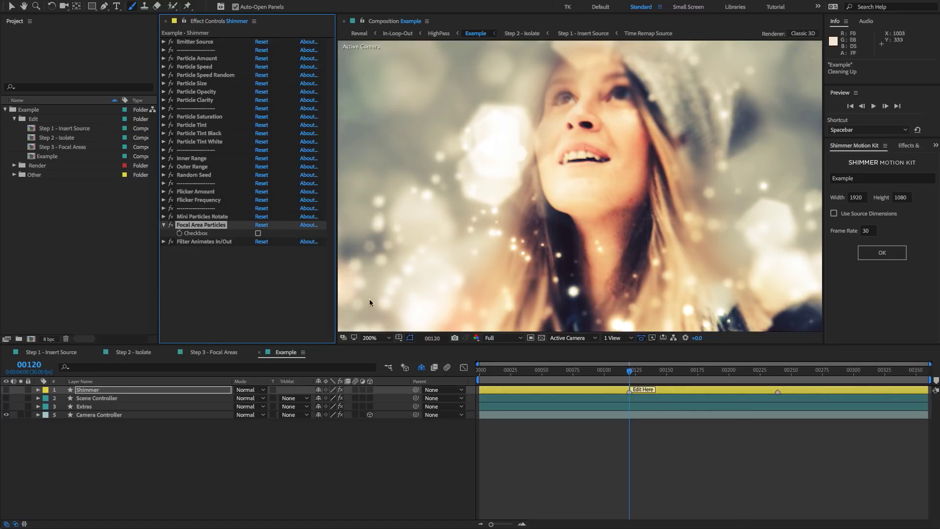
- Check the brushed areas in Step 3 - Focal Areas, return to Example and turn Focal Area Particles back on
left_click(212, 353)
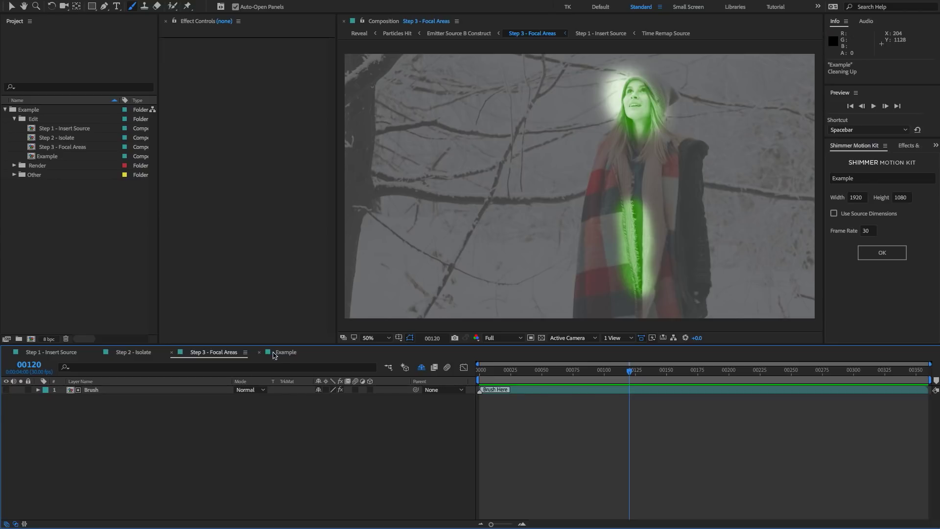
left_click(282, 352)
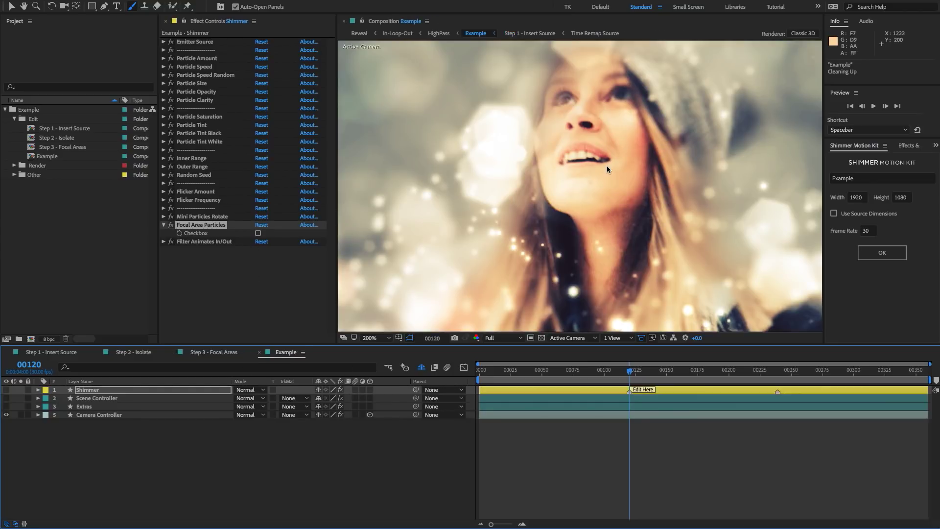
scroll(607, 165, "down", 2)
left_click_drag(605, 240, 609, 212)
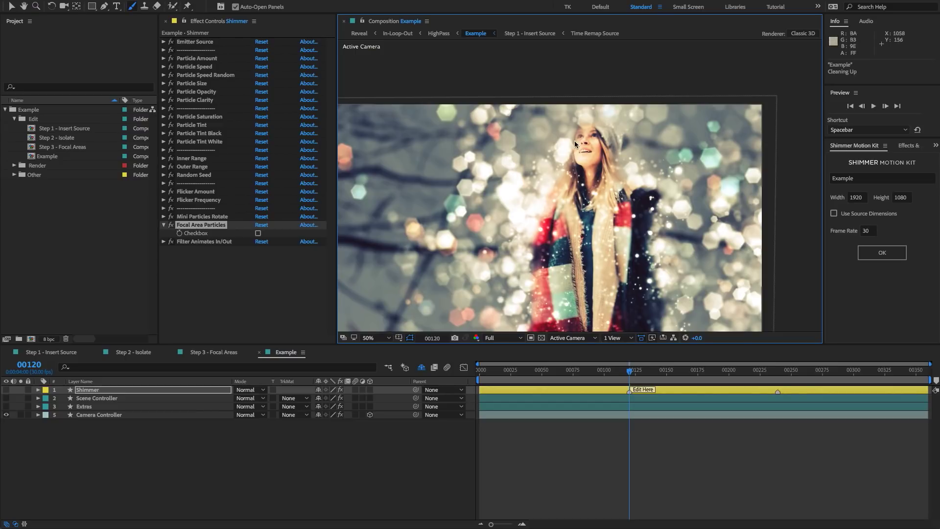
left_click(258, 233)
- Reveal the Filter Animates In/Out option of the Shimmer layer and check the composition at frames 239 and 0
left_click(164, 242)
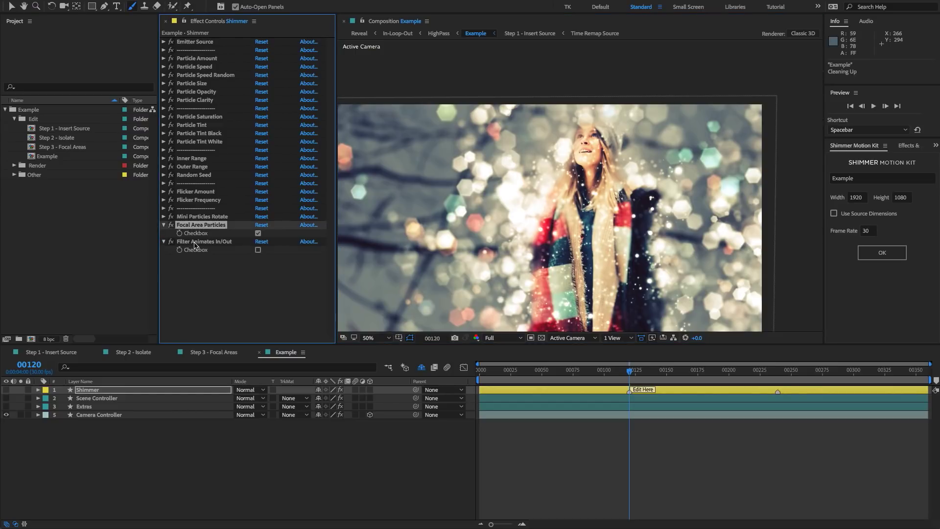
left_click(194, 242)
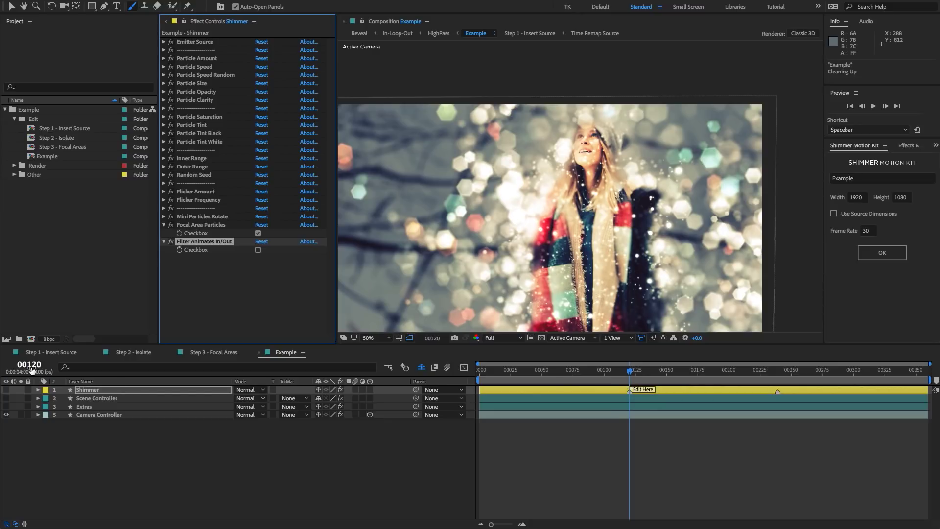
left_click(780, 381)
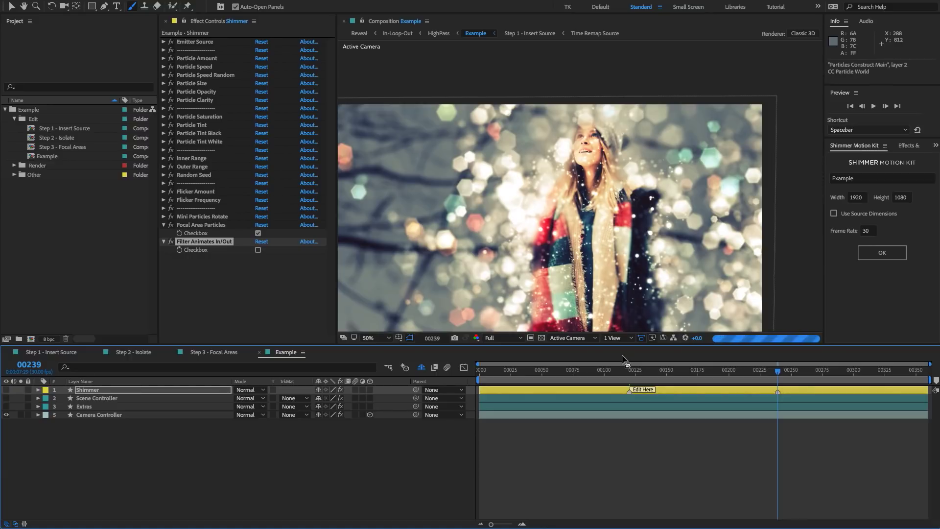
left_click_drag(631, 374, 479, 386)
left_click(416, 446)
left_click(268, 289)
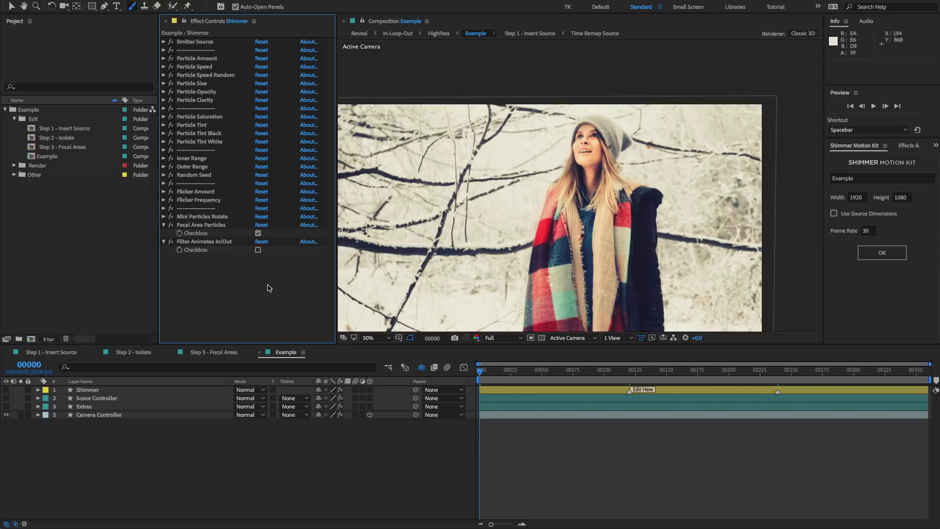
left_click(233, 245)
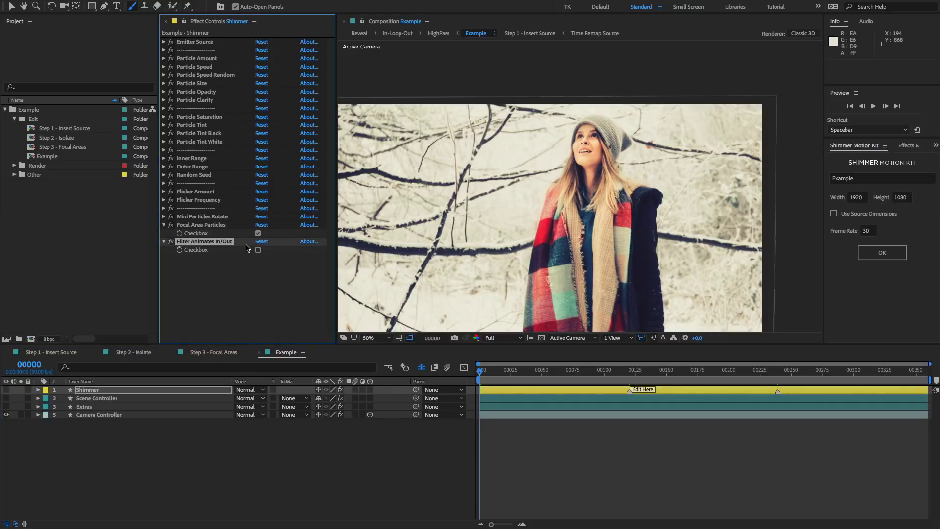
- Show the Scene Controller's effect controls at frame 120 and go through Brush Softness, Foreground Blur and Background Blur
left_click(102, 398)
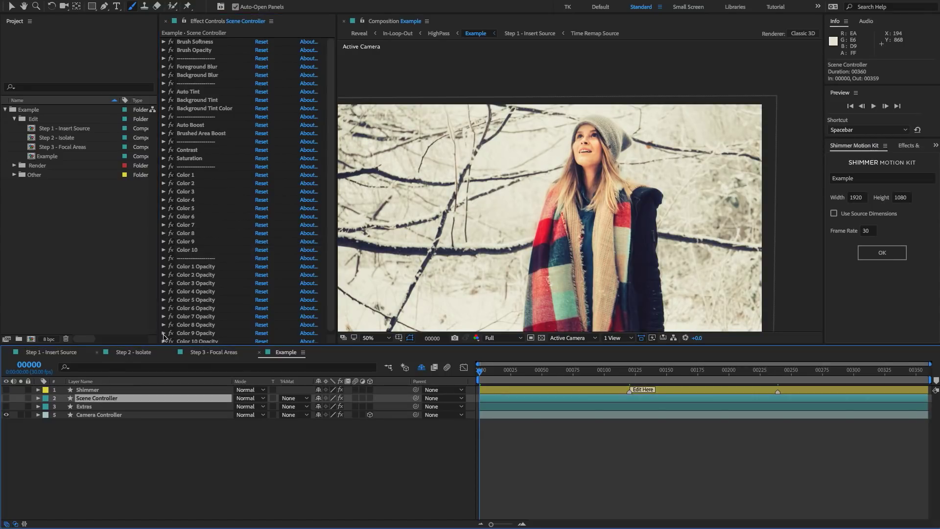
left_click(639, 380)
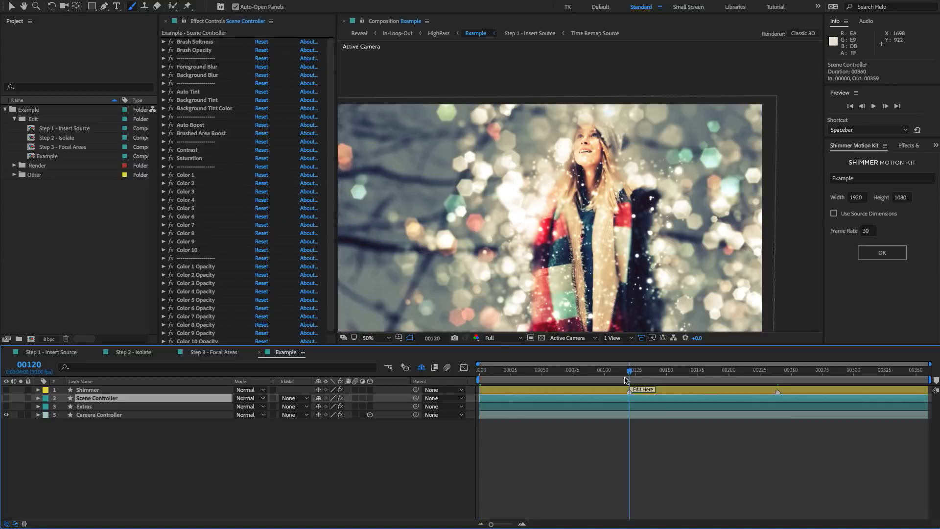
left_click(201, 43)
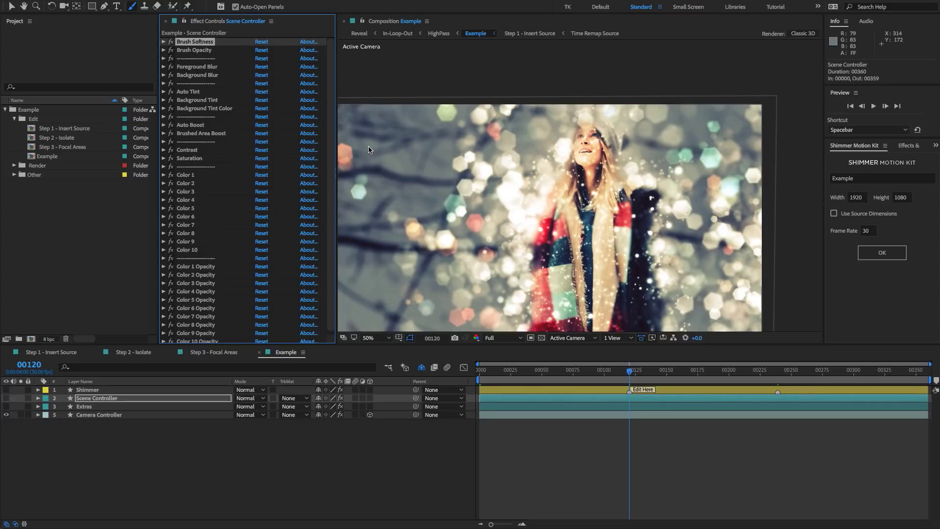
left_click(208, 66)
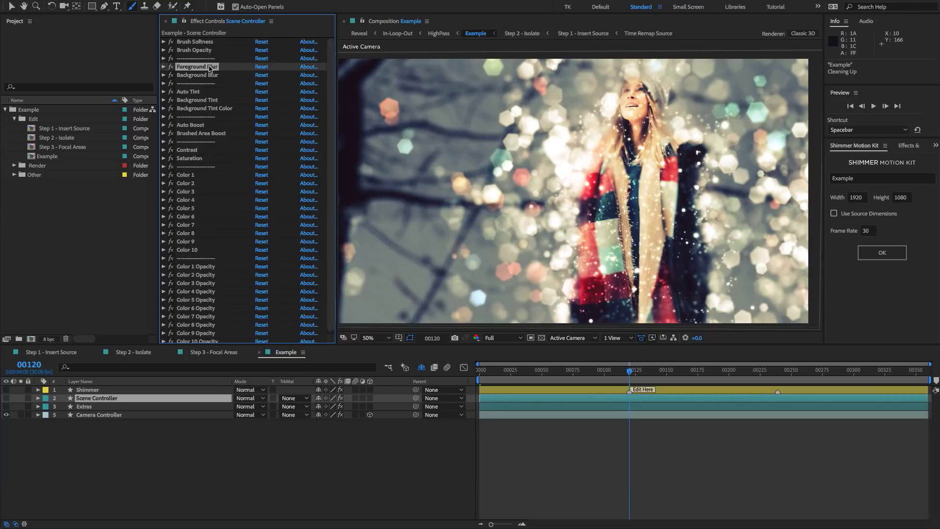
left_click(208, 76, "shift")
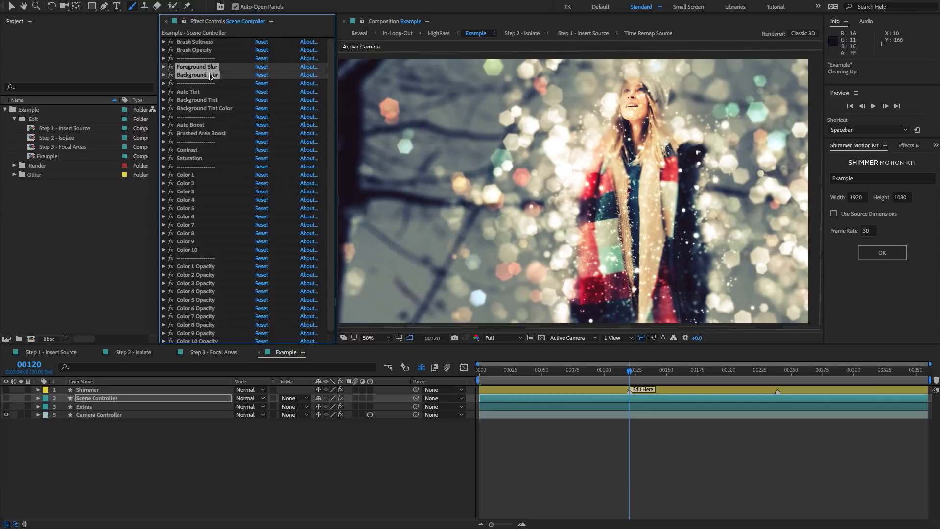
left_click(189, 69)
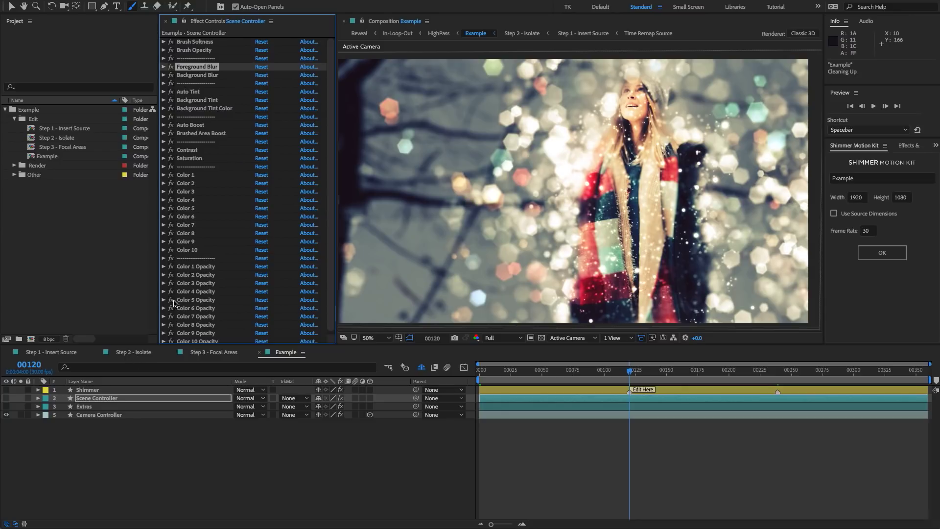
- Set the Foreground Blur slider of the Scene Controller layer to 10
left_click(163, 67)
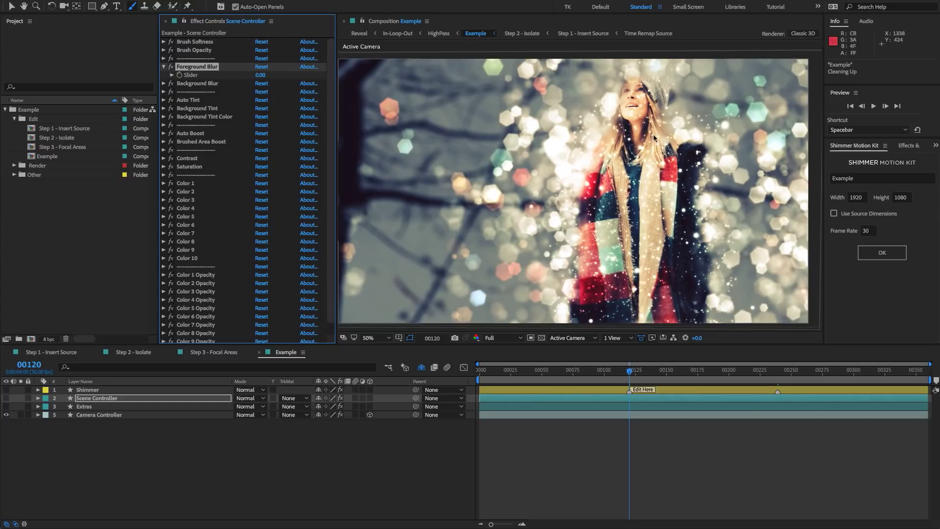
left_click(258, 75)
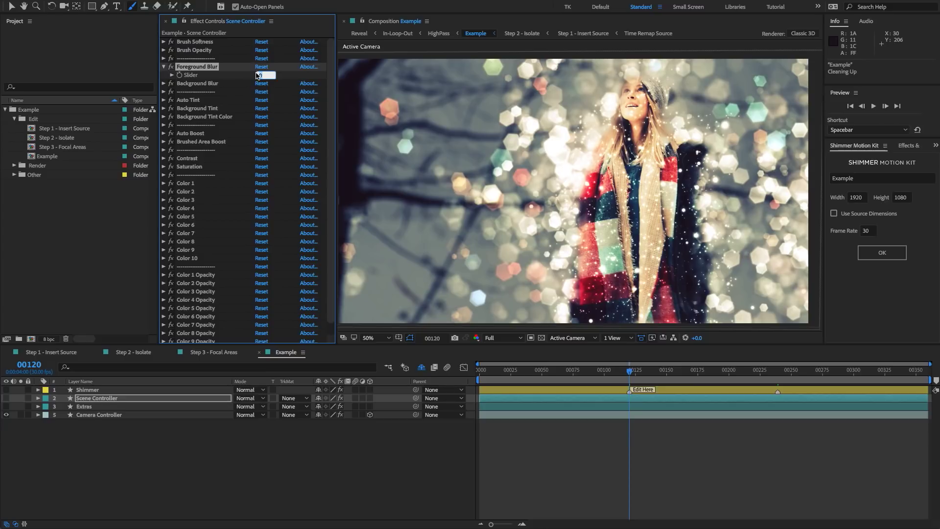
type("10")
key("Return")
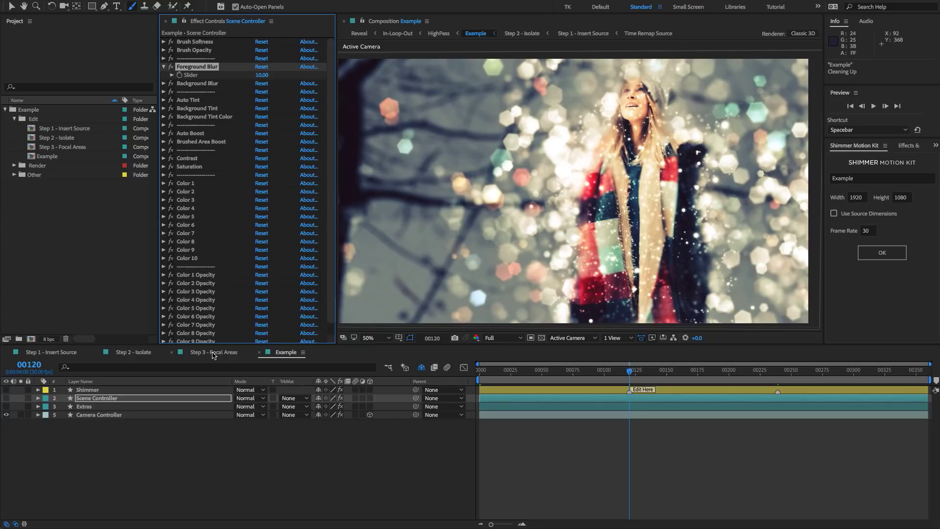
- Check the brushed areas in Step 3 - Focal Areas, return to Example and compare the Foreground Blur and Background Blur sliders
left_click(213, 352)
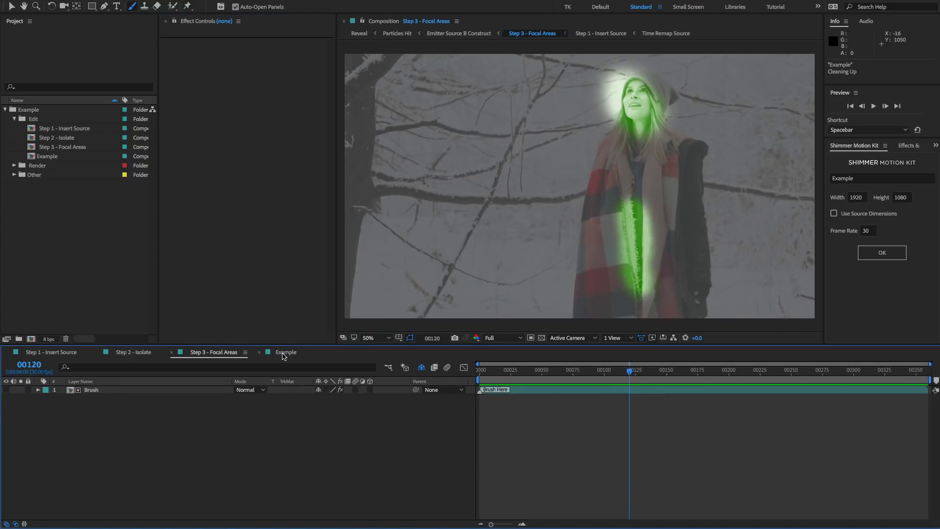
left_click(284, 352)
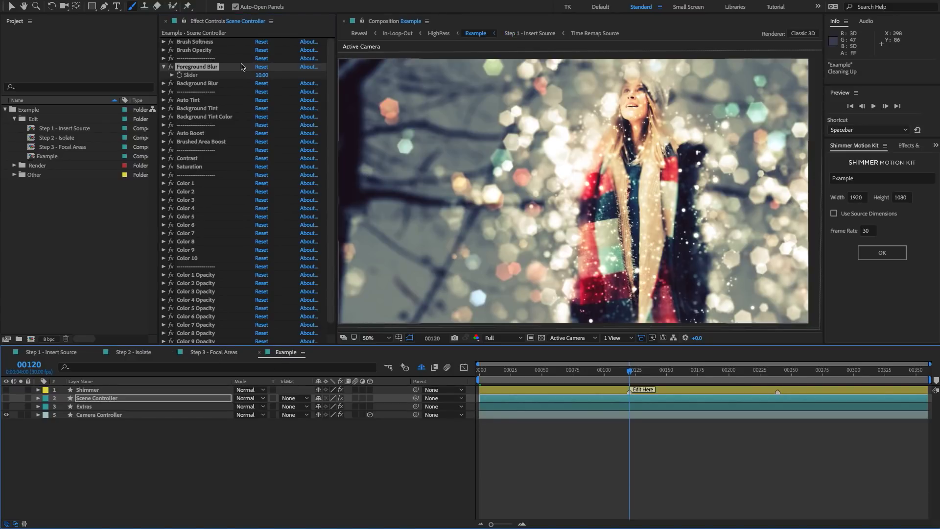
left_click(227, 71)
left_click(186, 86)
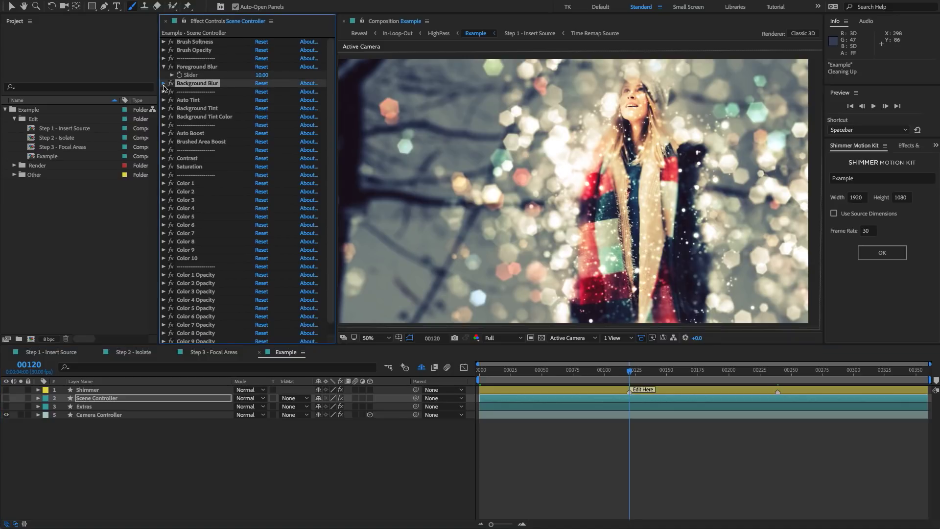
left_click(164, 83)
left_click(191, 68)
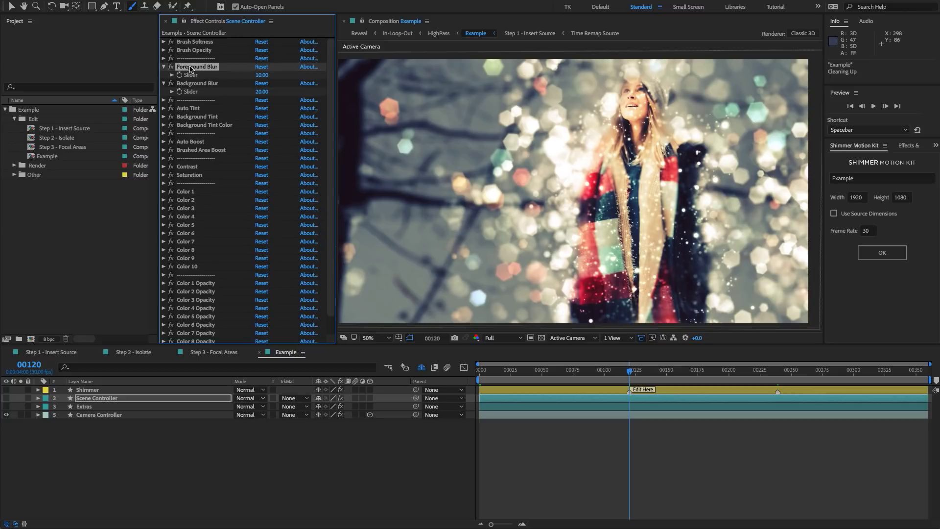
left_click(164, 67)
left_click(164, 75)
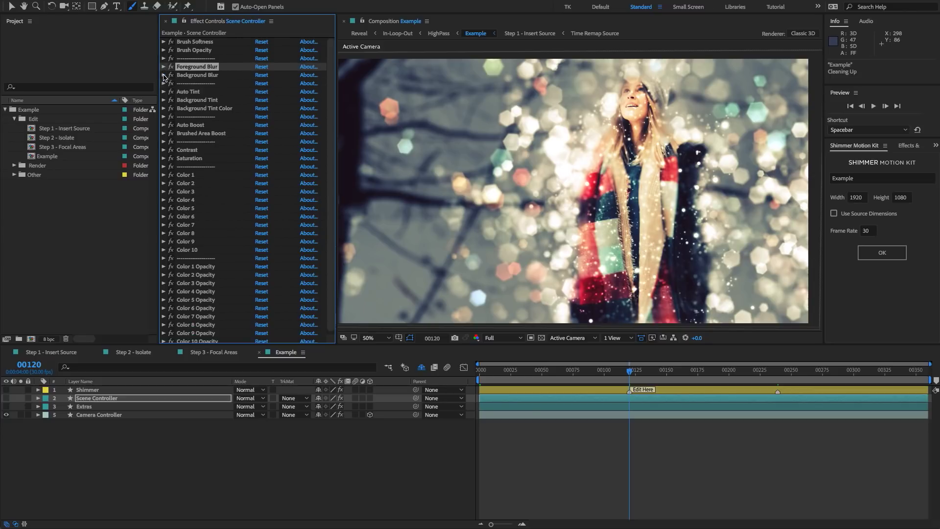
- Switch the Scene Controller's Auto Tint off to compare the image and switch it back on
left_click(189, 93)
left_click(498, 130)
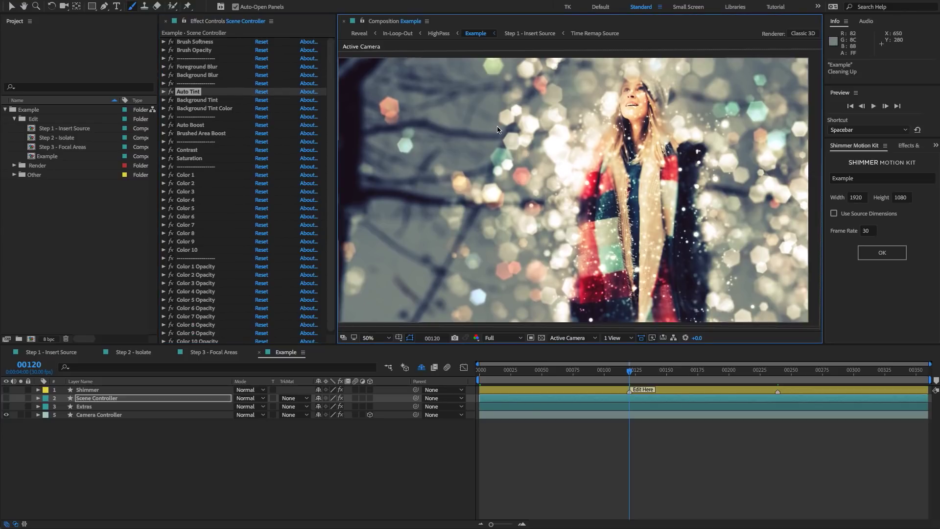
left_click(184, 91)
left_click(164, 92)
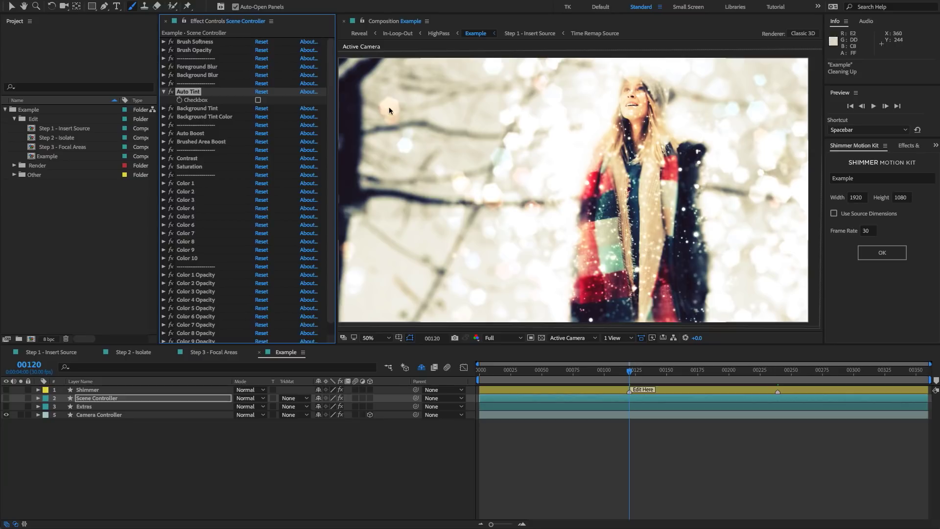
left_click(258, 100)
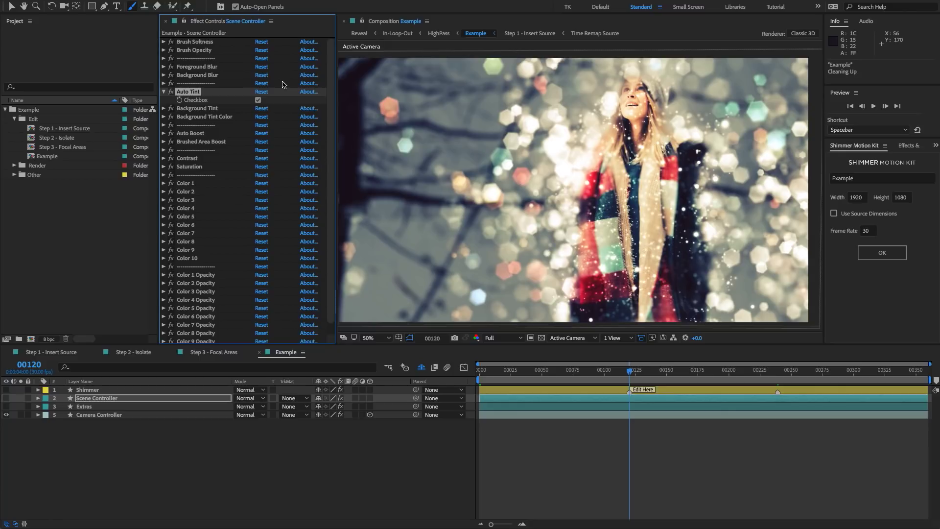
- Reveal the Background Tint slider and toggle Auto Boost off and back on to compare the image
left_click(164, 108)
left_click(200, 108)
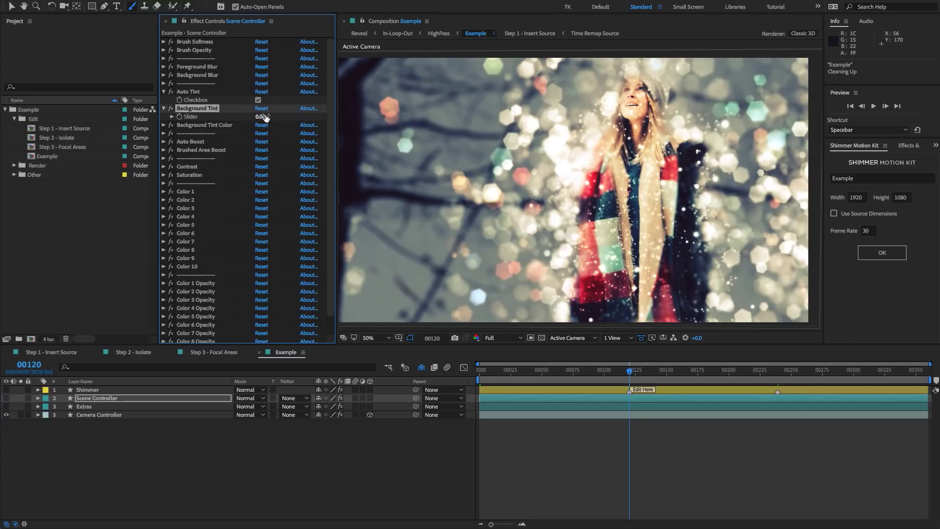
left_click(164, 141)
left_click(191, 141)
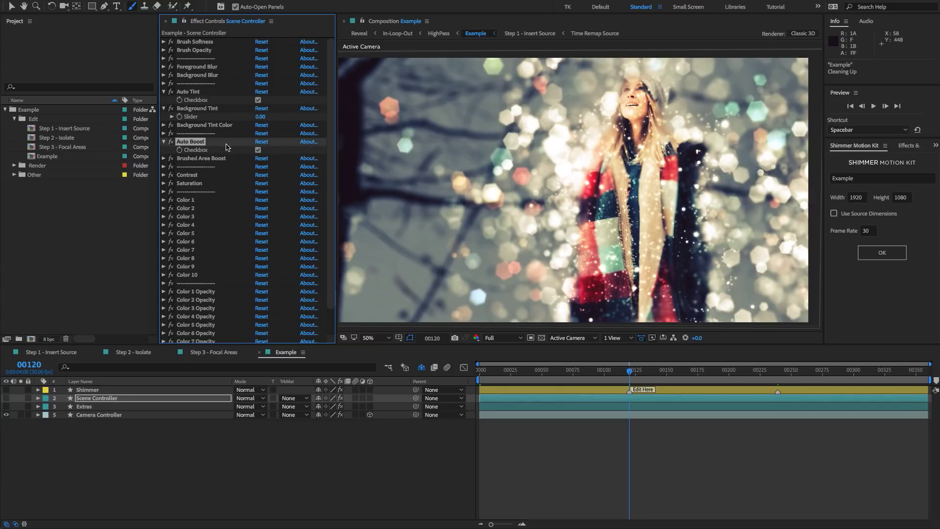
left_click(258, 150)
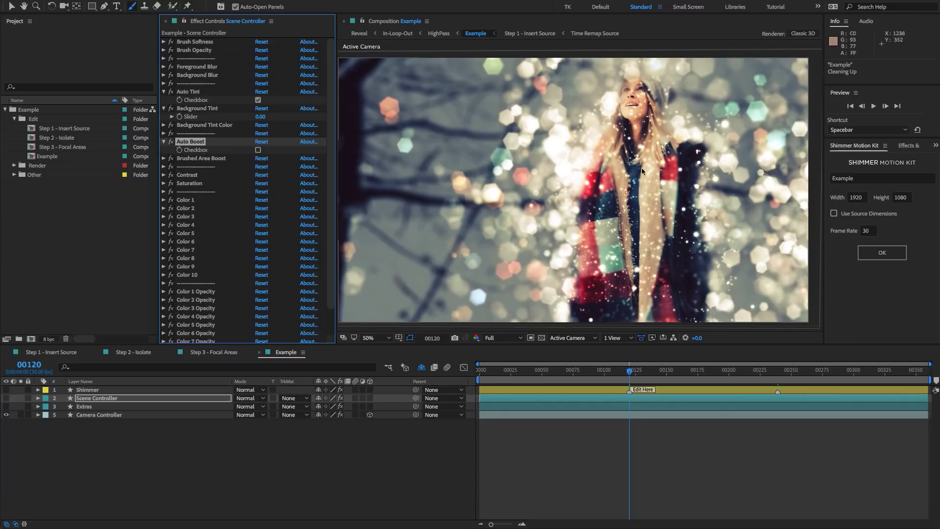
left_click(258, 150)
- Try a Brushed Area Boost of 50 on the Scene Controller and reset the effect
left_click(180, 158)
left_click(164, 158)
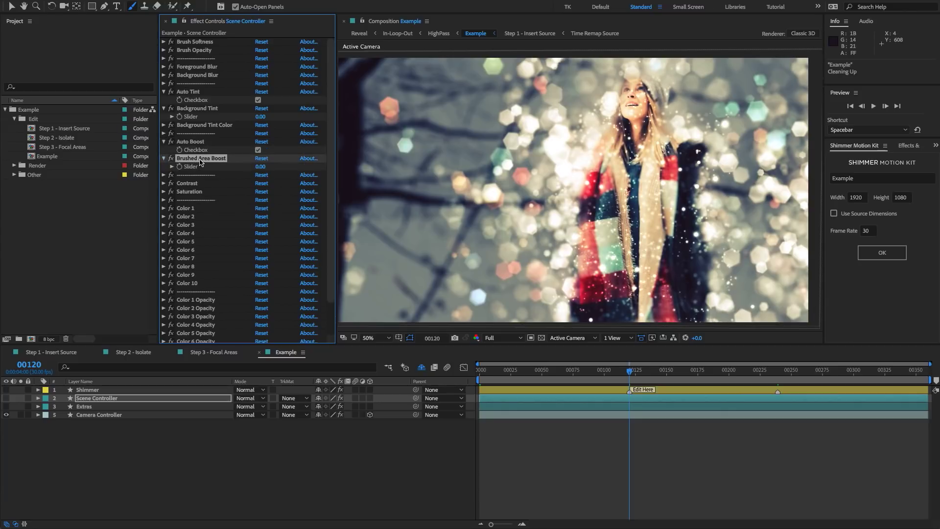
left_click(261, 167)
type("50")
key("Return")
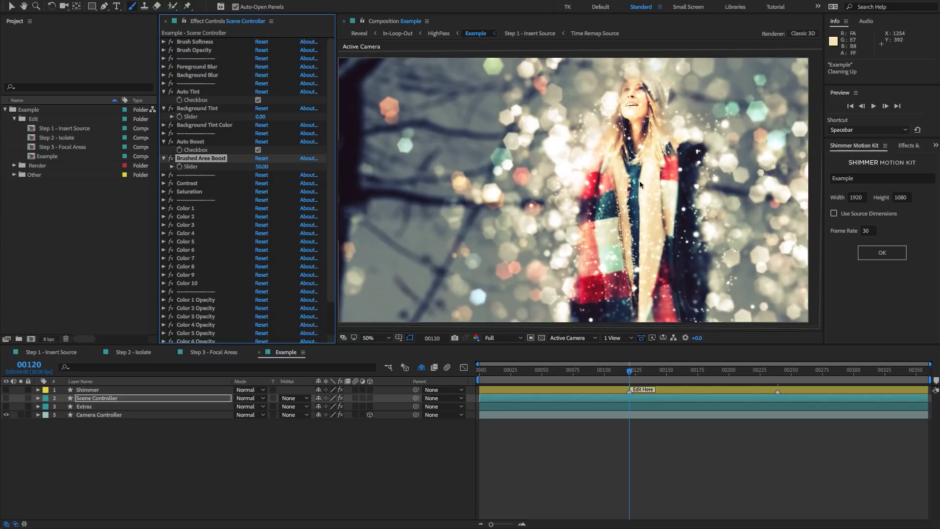
left_click(258, 159)
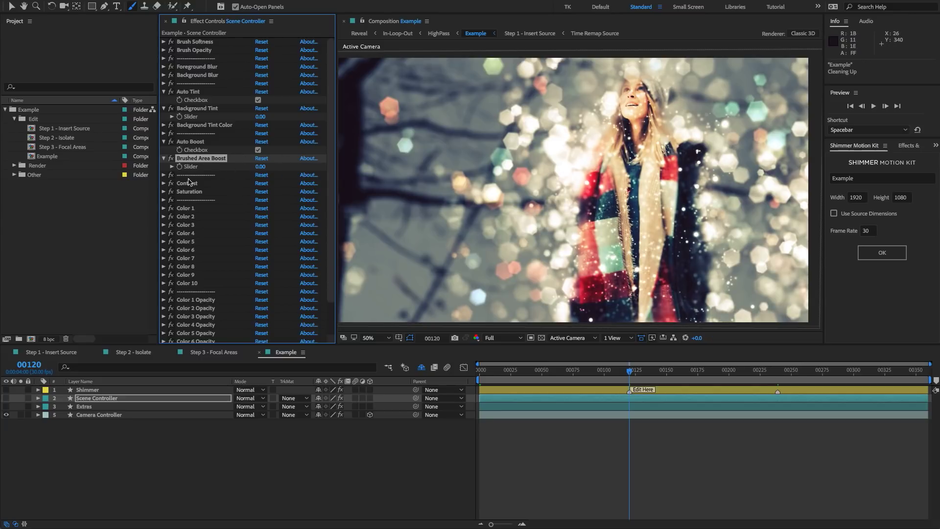
- Go through the Contrast, Saturation and Color options of the Scene Controller
left_click(187, 183)
left_click(191, 191, "shift")
scroll(198, 192, "down", 1)
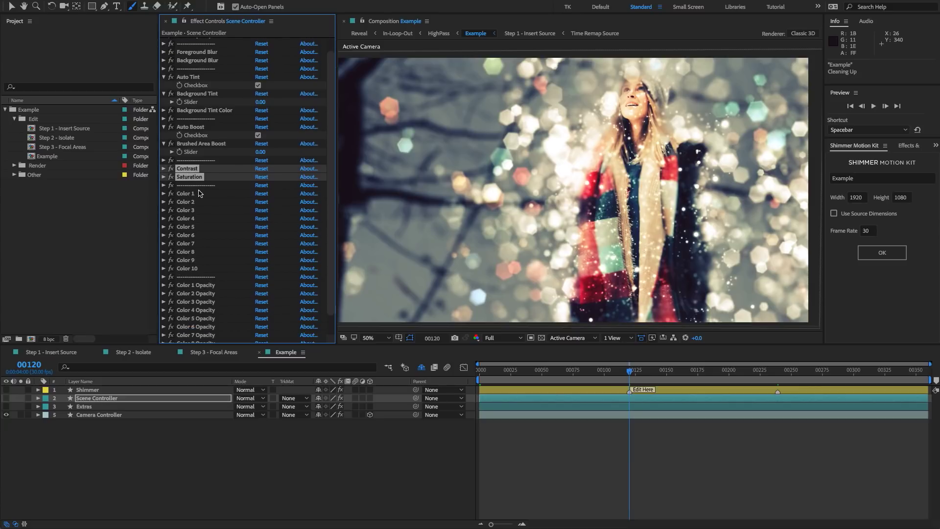
left_click(199, 195)
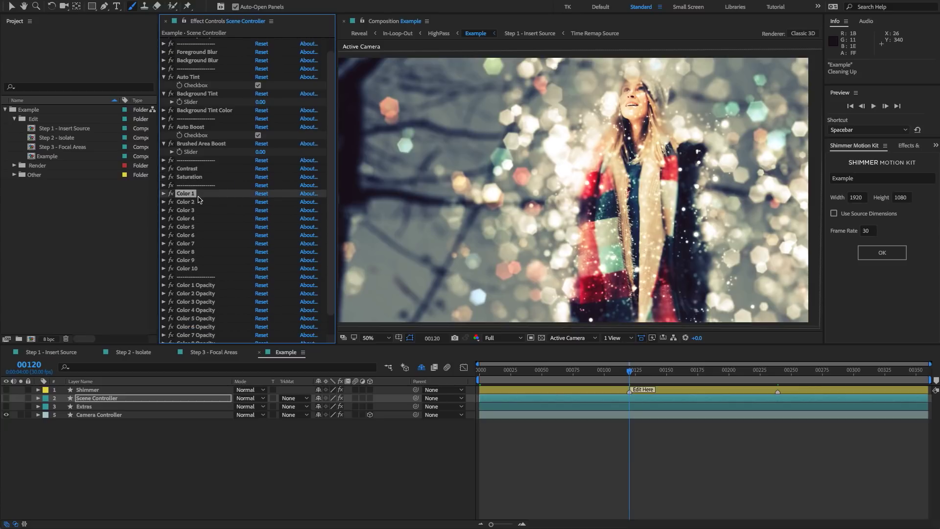
scroll(201, 200, "down", 1)
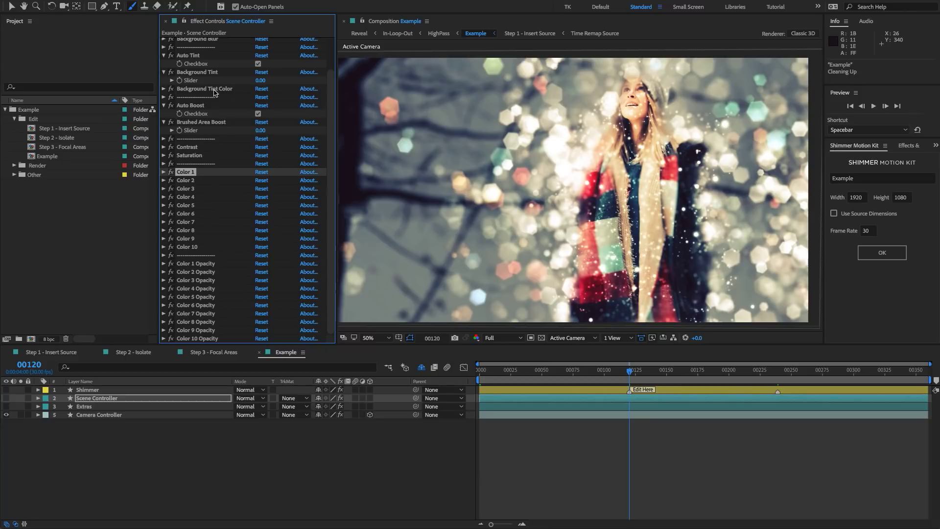
- Collapse all of the Scene Controller's effects at once
left_click(186, 122)
key("ctrl+a")
left_click(166, 123)
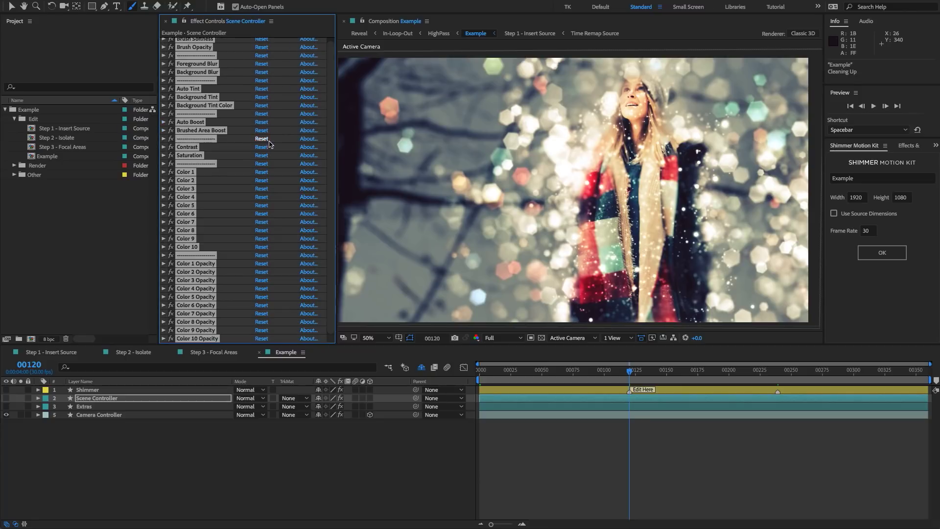
- Expand Color 1, Color 2, Color 5 and Color 9, disable Color 1 and enable Color 9
left_click(212, 172)
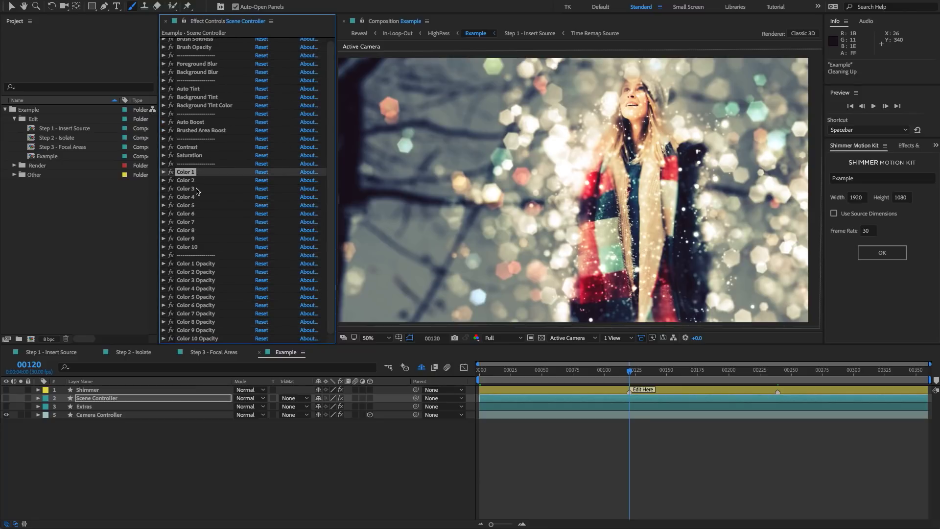
left_click(164, 172)
left_click(164, 190)
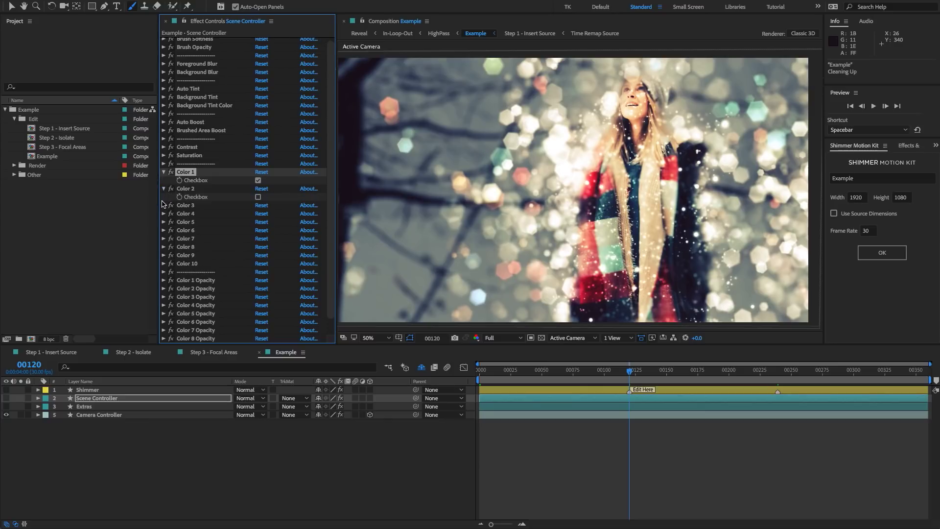
left_click(163, 222)
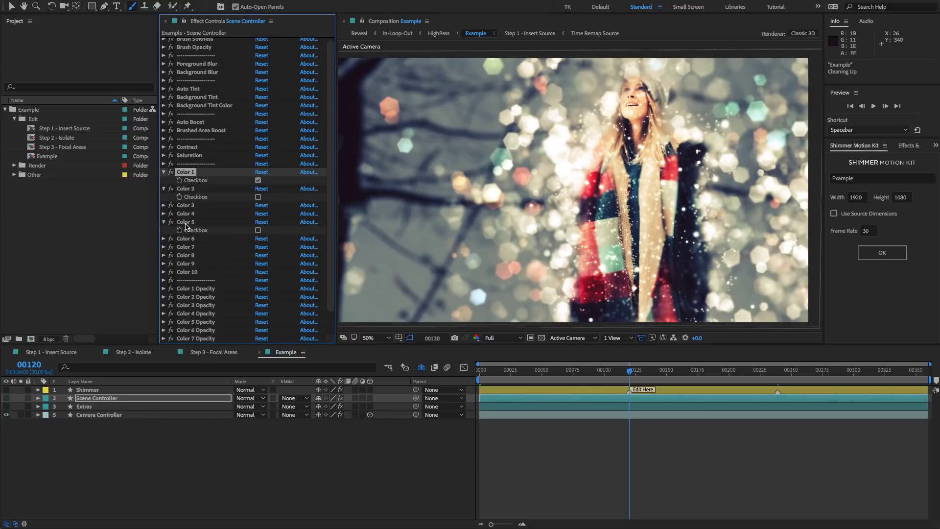
left_click(164, 263)
left_click(258, 181)
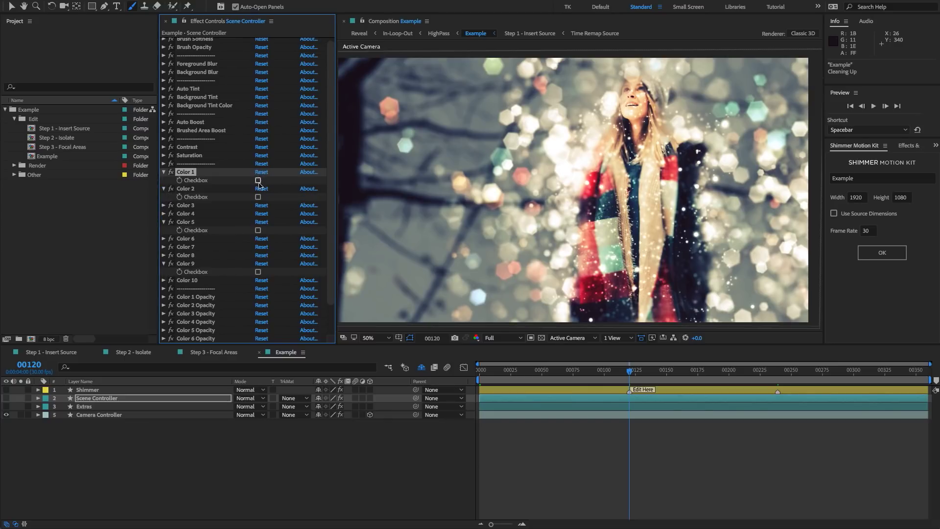
left_click(258, 271)
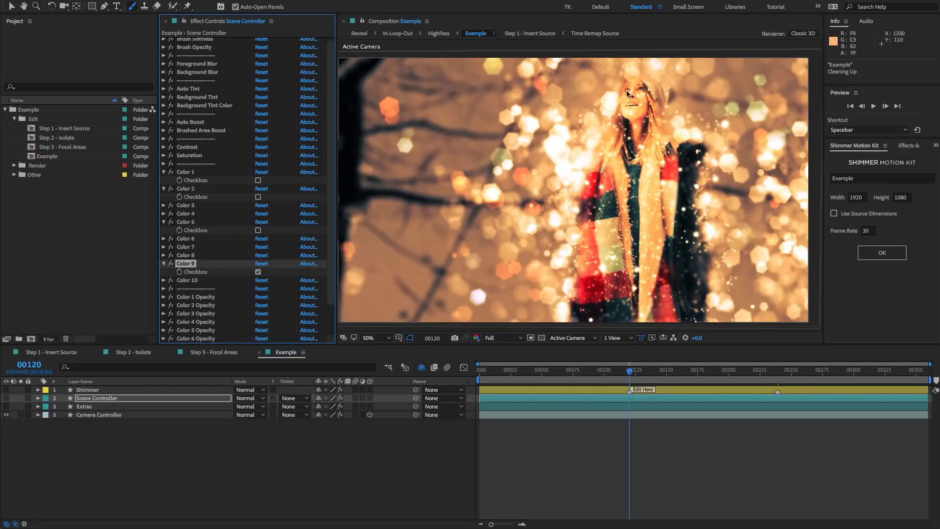
- Set the Color 9 Opacity slider of the Scene Controller to 50
scroll(243, 270, "down", 2)
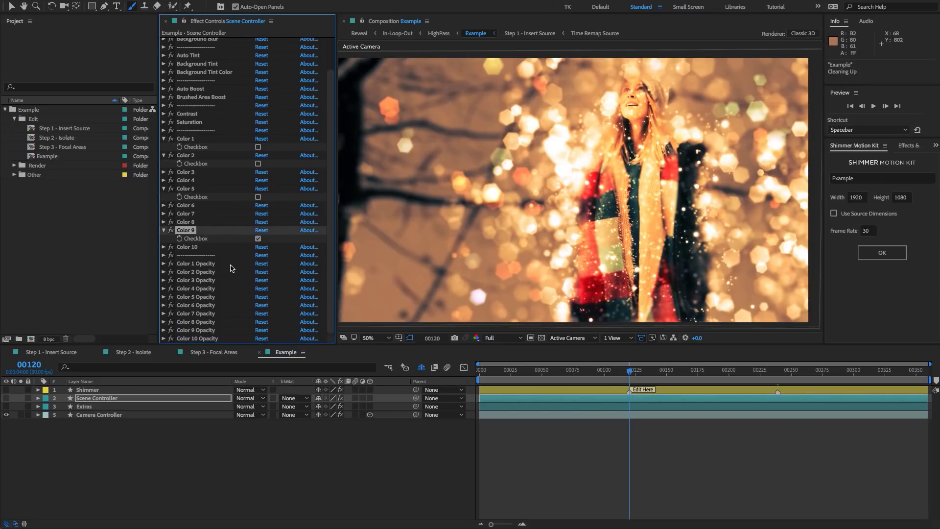
left_click(166, 330)
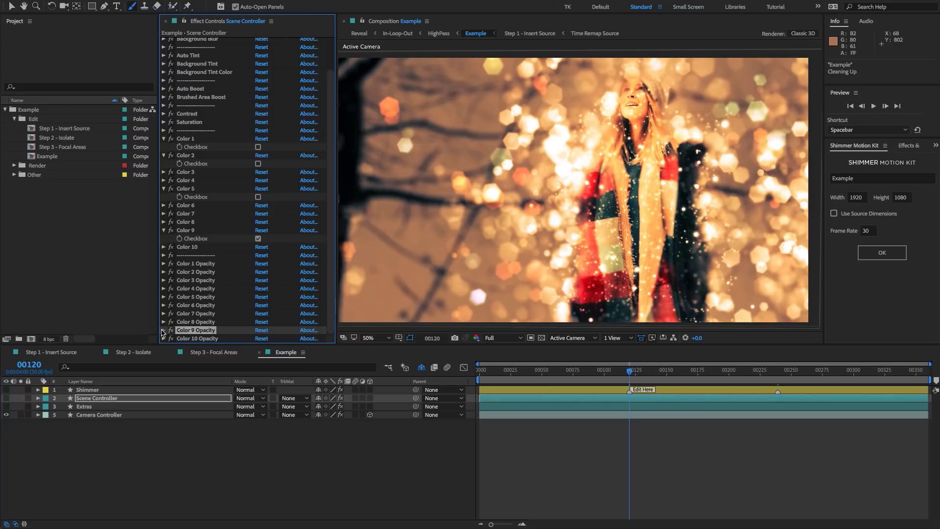
left_click(164, 331)
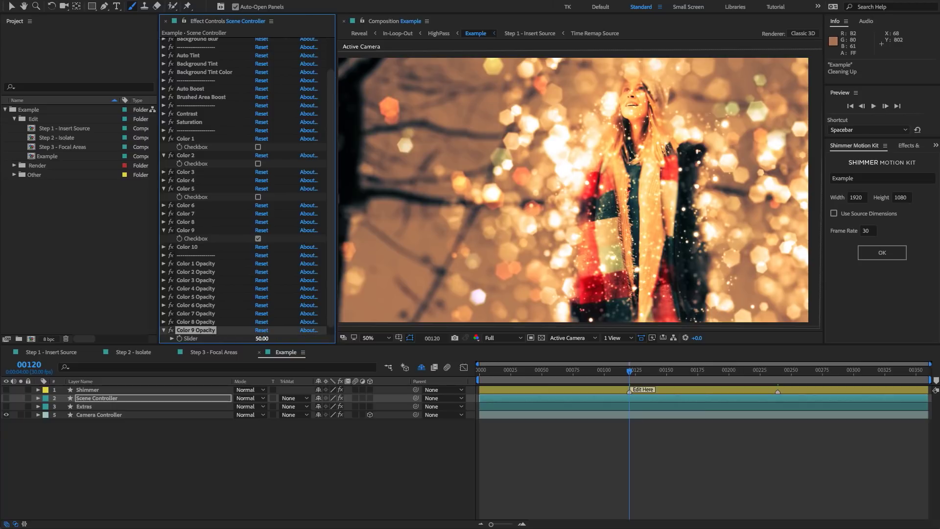
- Try Color 3 in place of Color 9, and switch back to Color 1 as the only enabled color
left_click(165, 188)
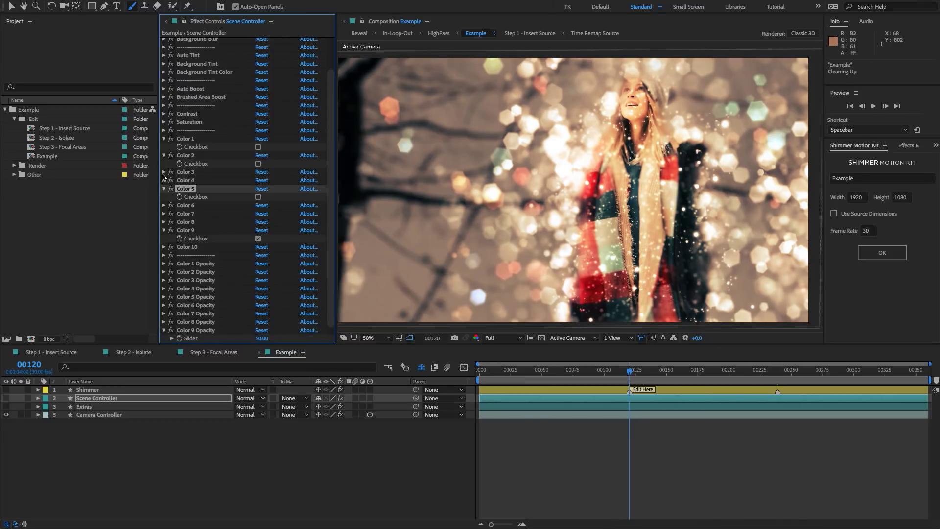
left_click(164, 172)
left_click(258, 180)
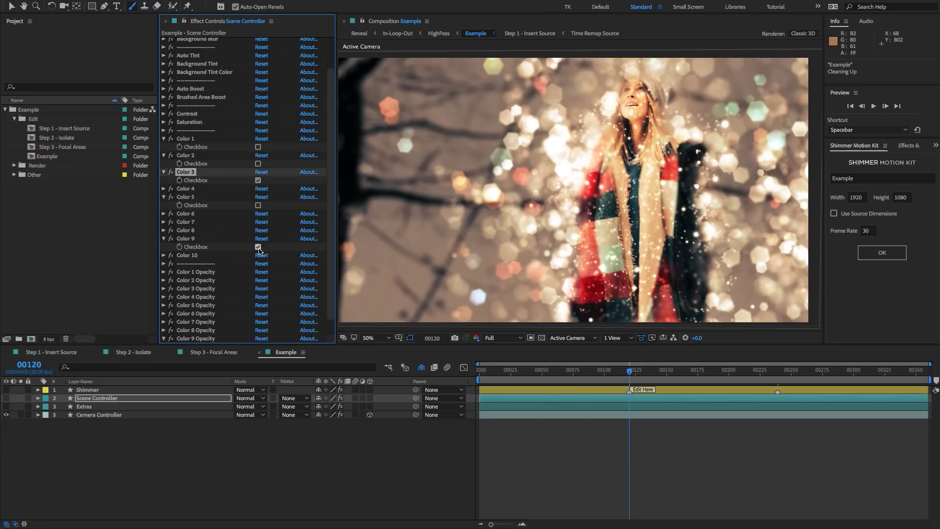
left_click(258, 247)
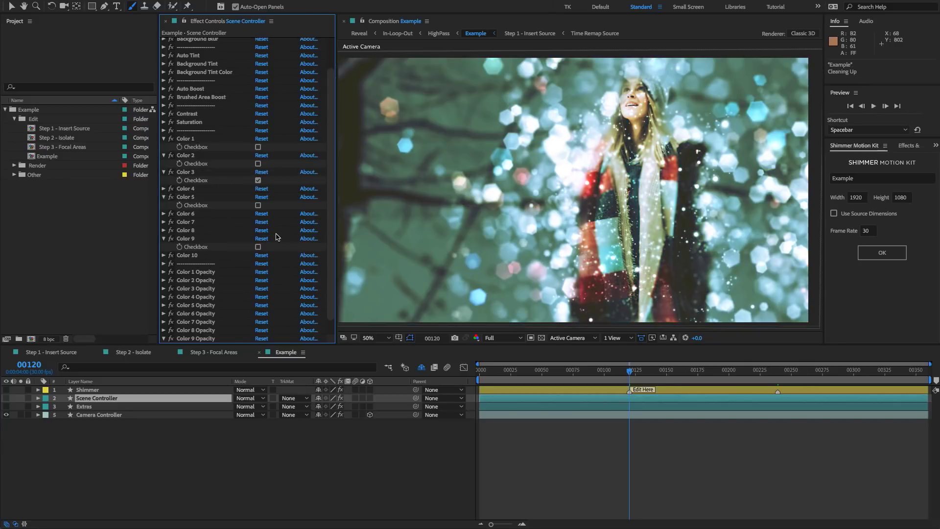
left_click(258, 181)
left_click(259, 147)
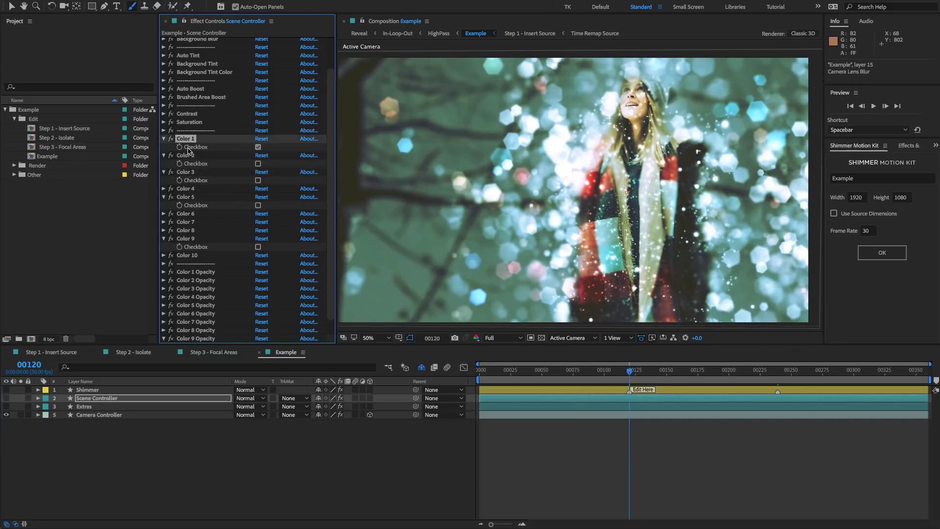
- Review the effect controls of the Extras layer and of the Camera Controller layer
key("ctrl+Down")
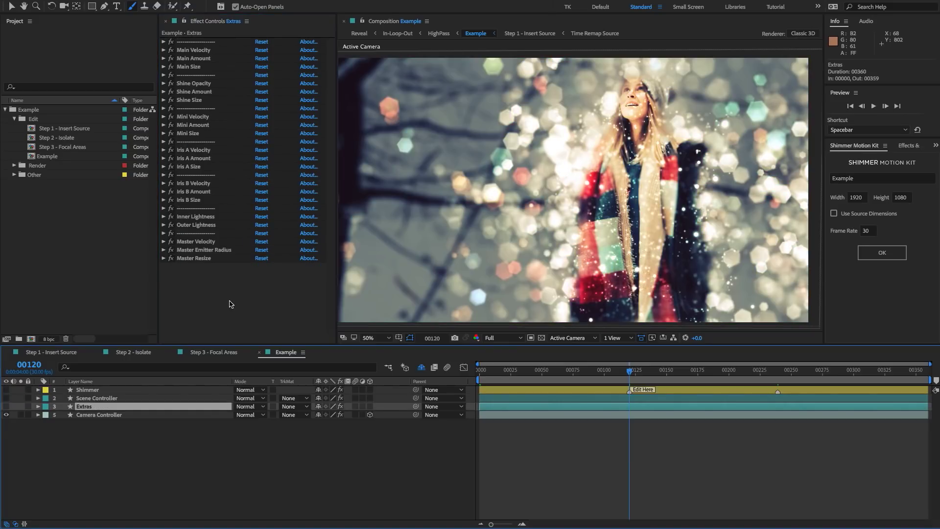
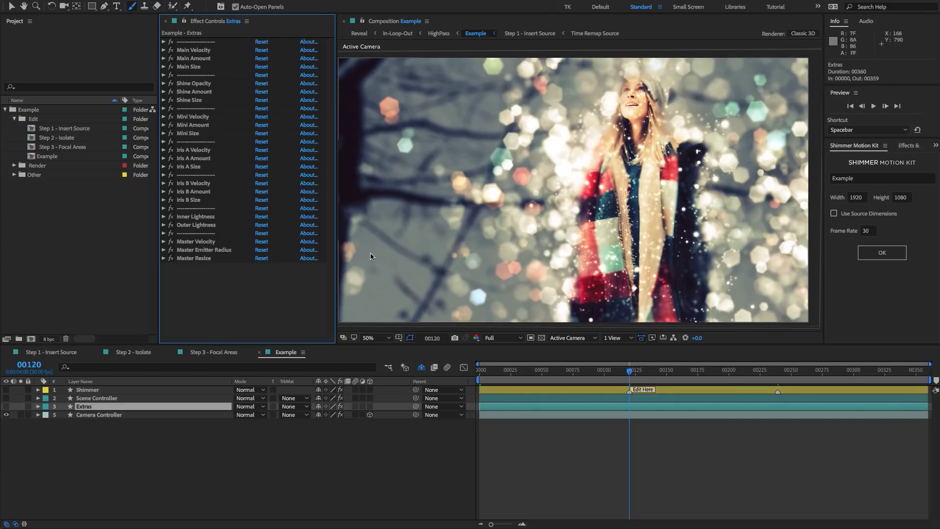
left_click(89, 410)
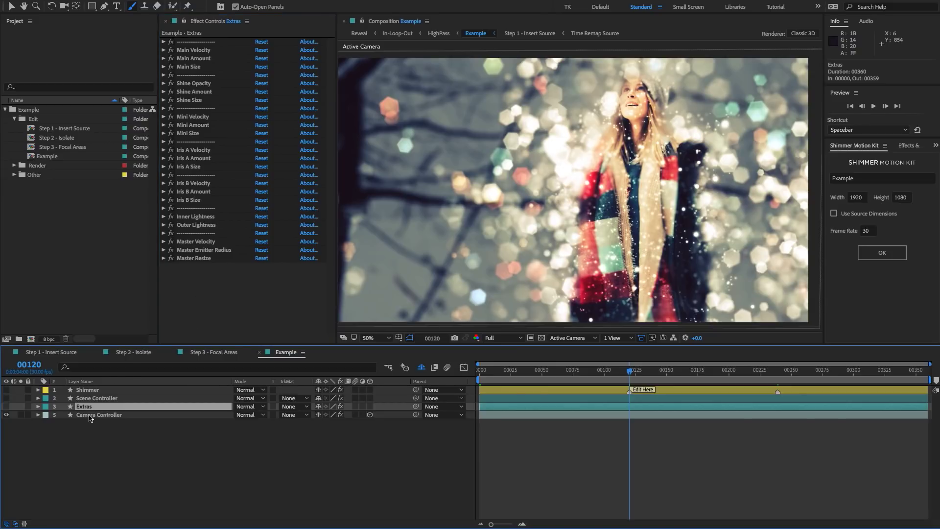
left_click(93, 415)
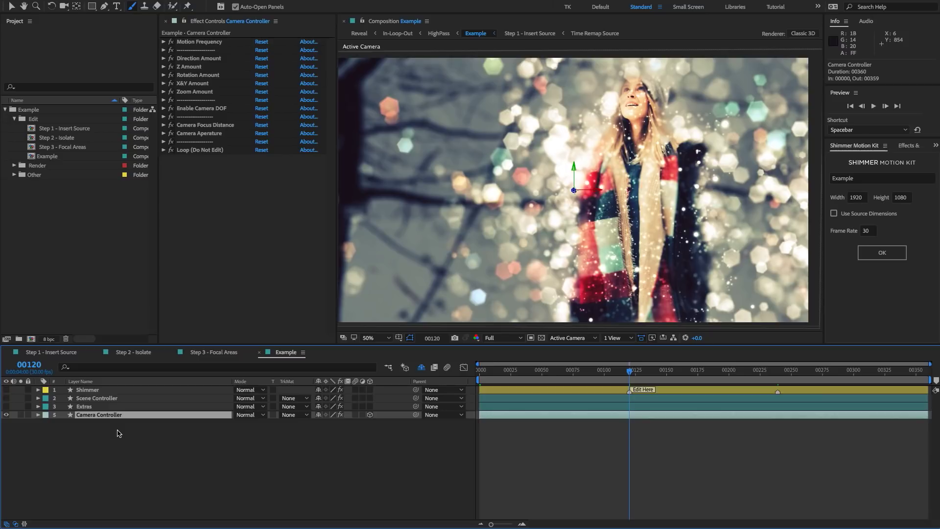
left_click(211, 58)
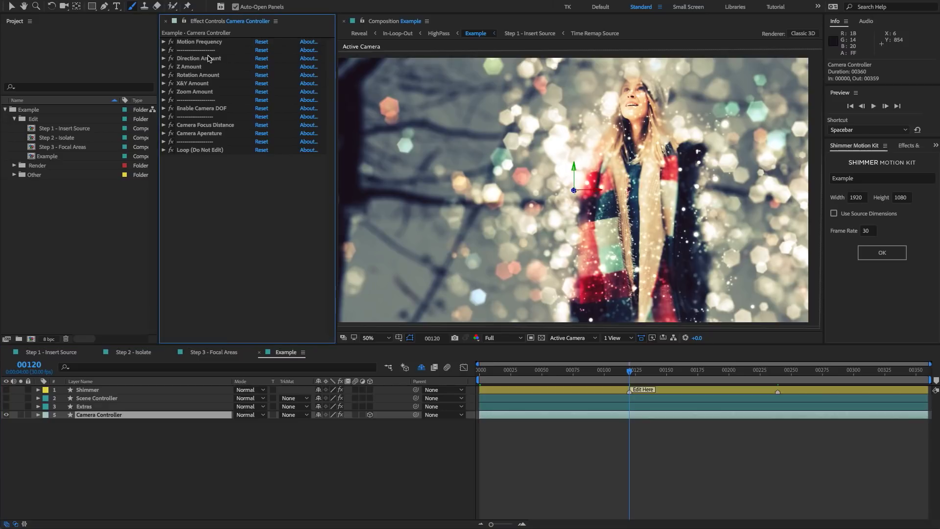
- Try a Motion Frequency of 0 on the Camera Controller layer, and set the slider back to 0.5
left_click(199, 133, "shift")
left_click(199, 149)
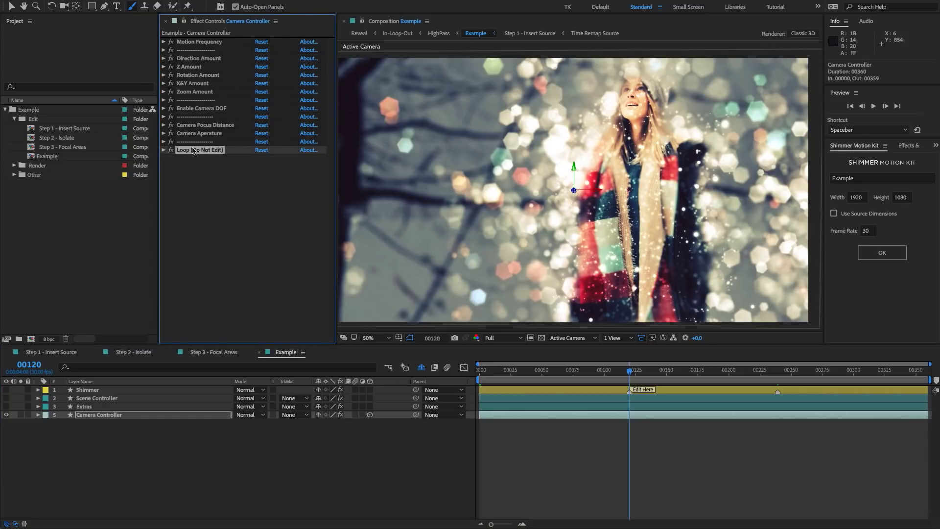
left_click(198, 42, "shift")
left_click(198, 42)
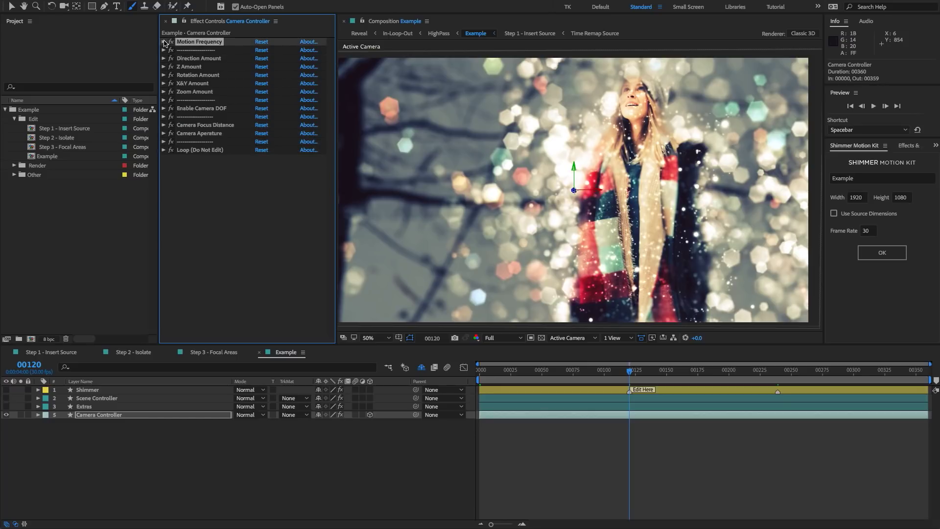
left_click(165, 42)
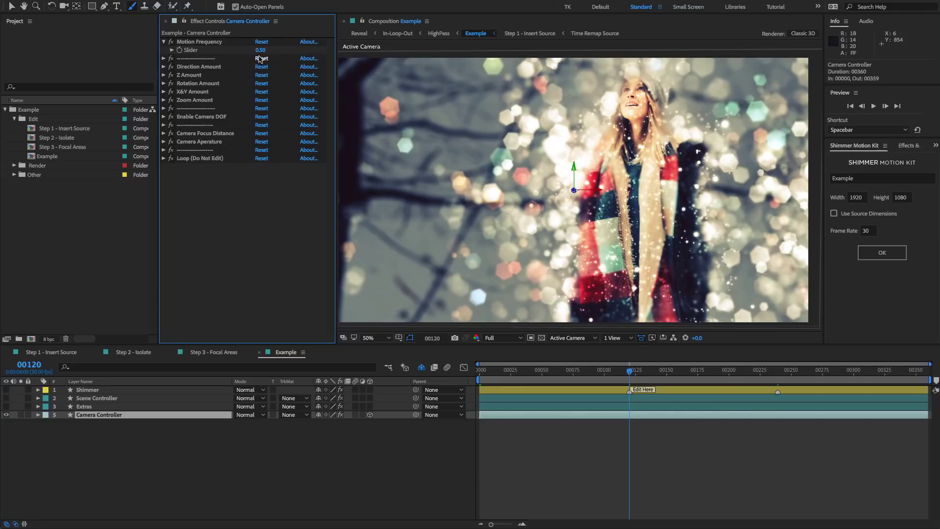
left_click(261, 50)
type("0")
key("Return")
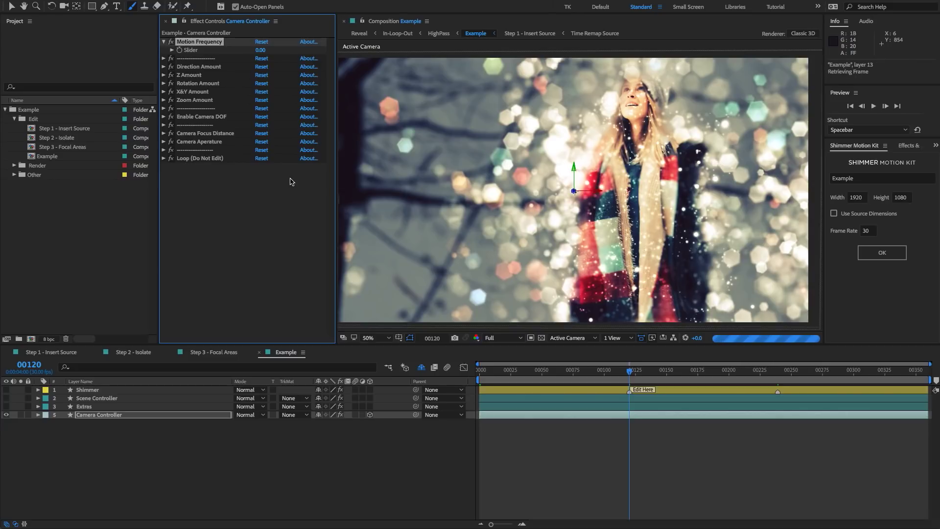
left_click(261, 50)
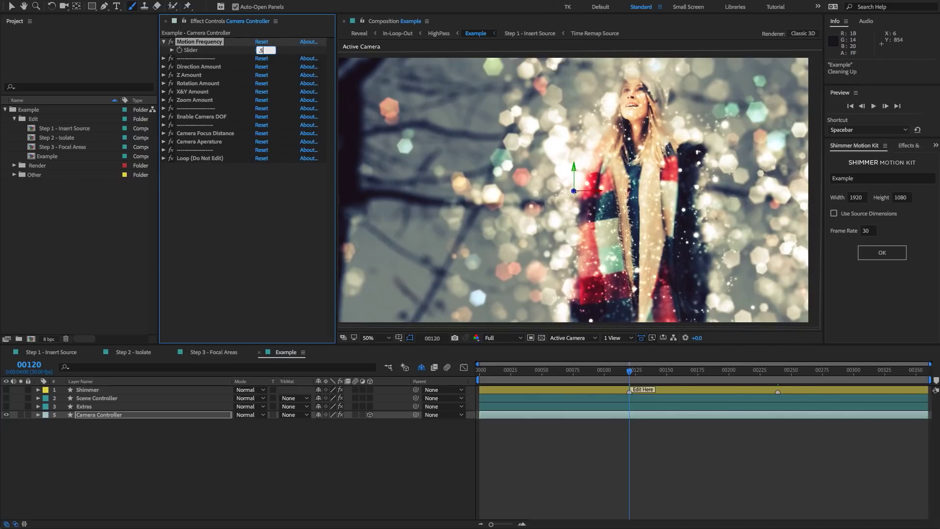
left_click(231, 241)
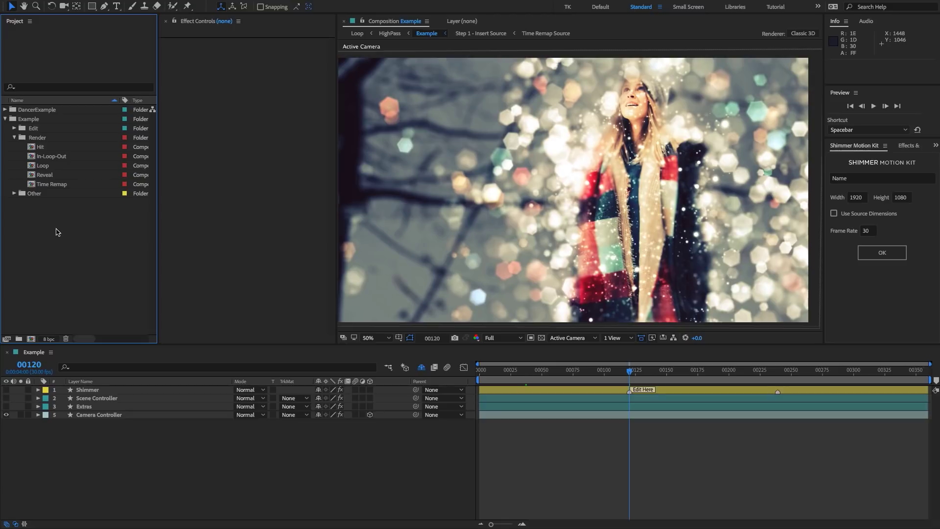
- Examine the Hit, In-Loop-Out, Loop, Reveal and Time Remap compositions in the Example project's Render folder
left_click(27, 120)
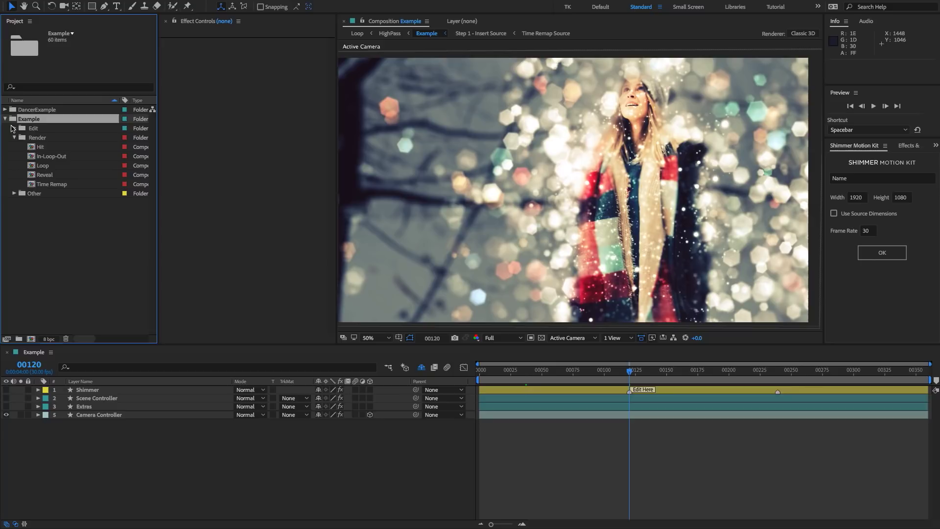
left_click(36, 138)
left_click(49, 148)
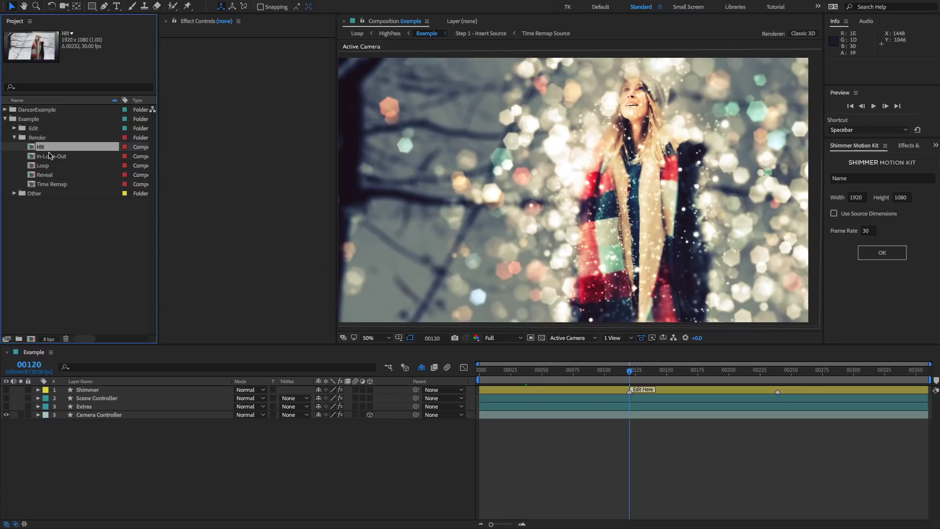
left_click(50, 157, "shift")
left_click(50, 166, "shift")
left_click(51, 176, "shift")
left_click(53, 185, "shift")
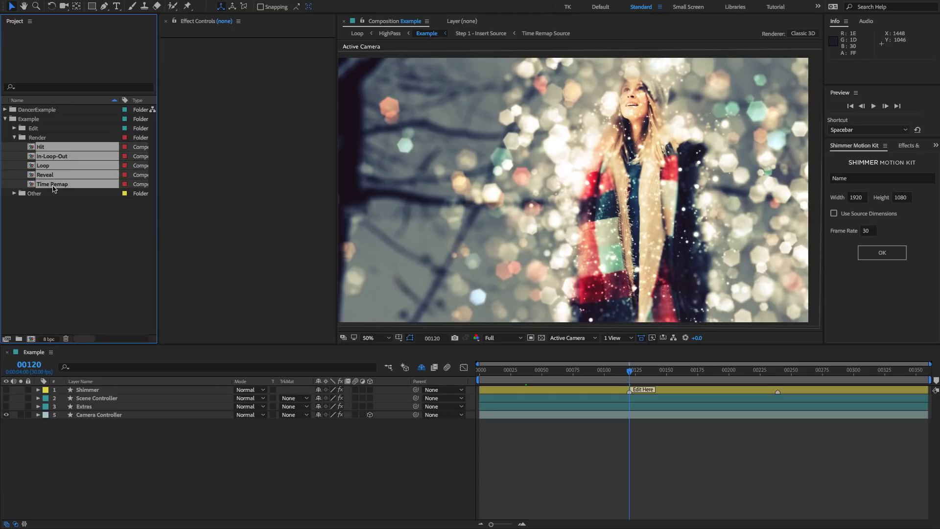
left_click(62, 228)
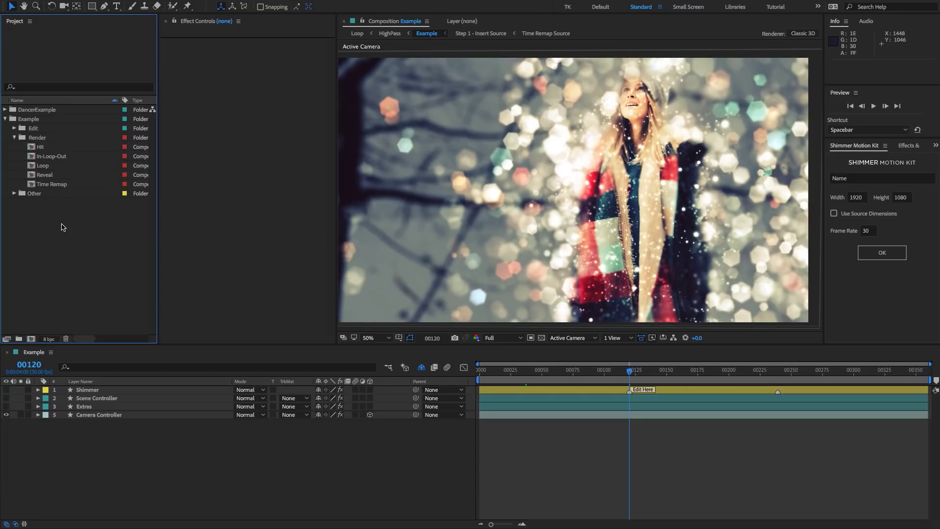
left_click(49, 166)
left_click(54, 176)
left_click(60, 185)
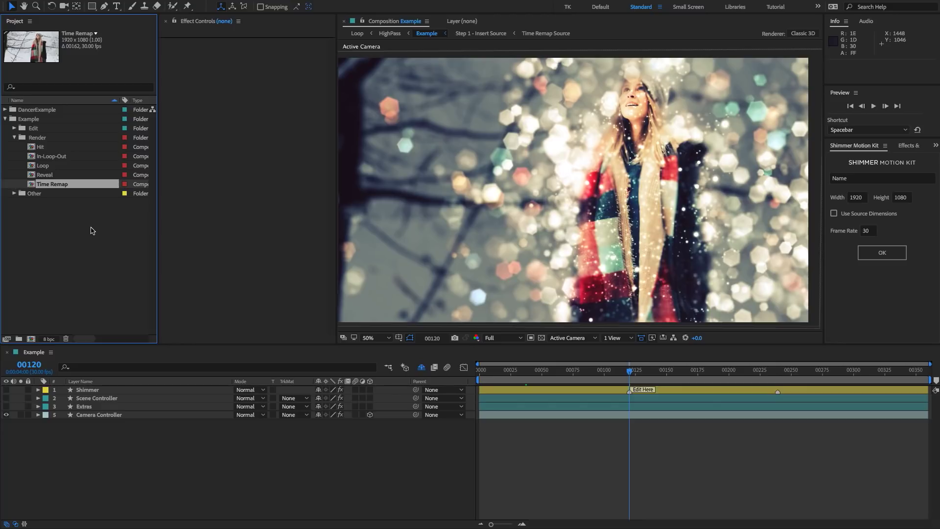
left_click(48, 157)
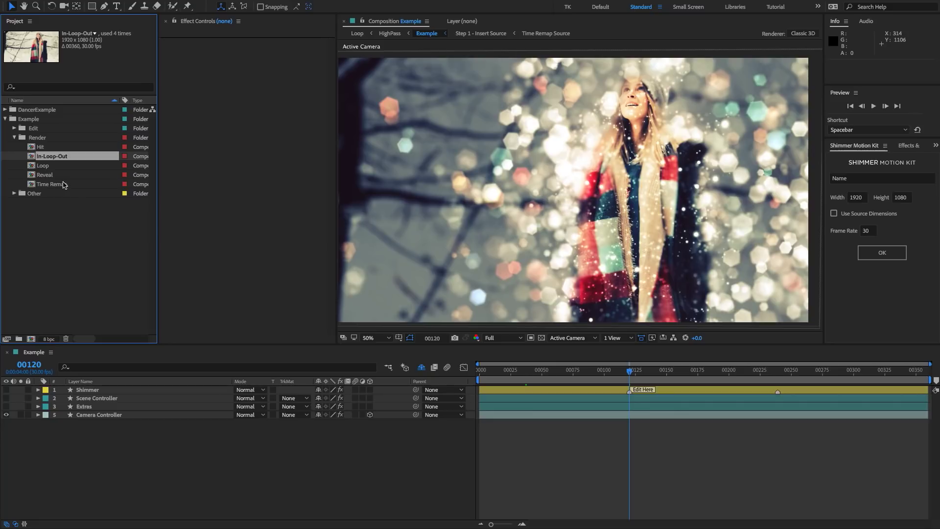
left_click(56, 149)
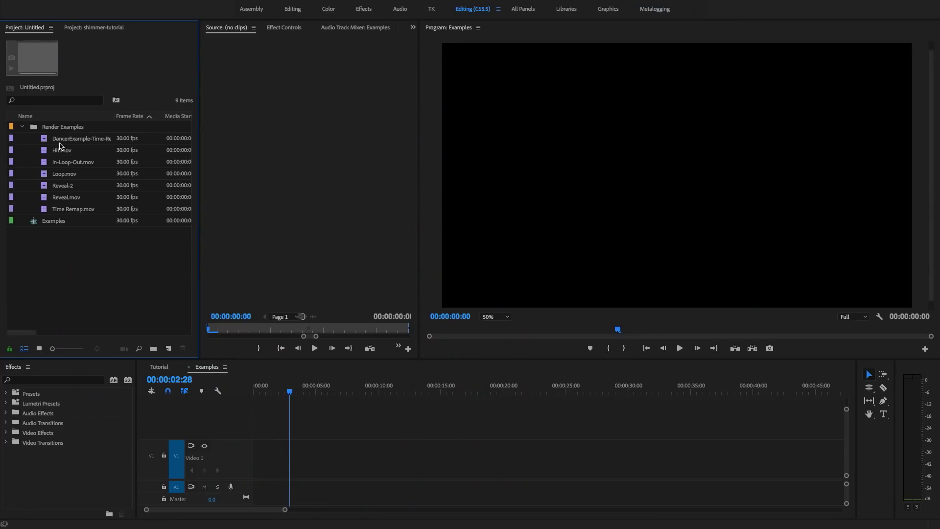
- Switch to Premiere Pro, place Hit.mov at the start of Video 1 in the Examples sequence, and play its opening
left_click_drag(61, 149, 259, 456)
key("Home")
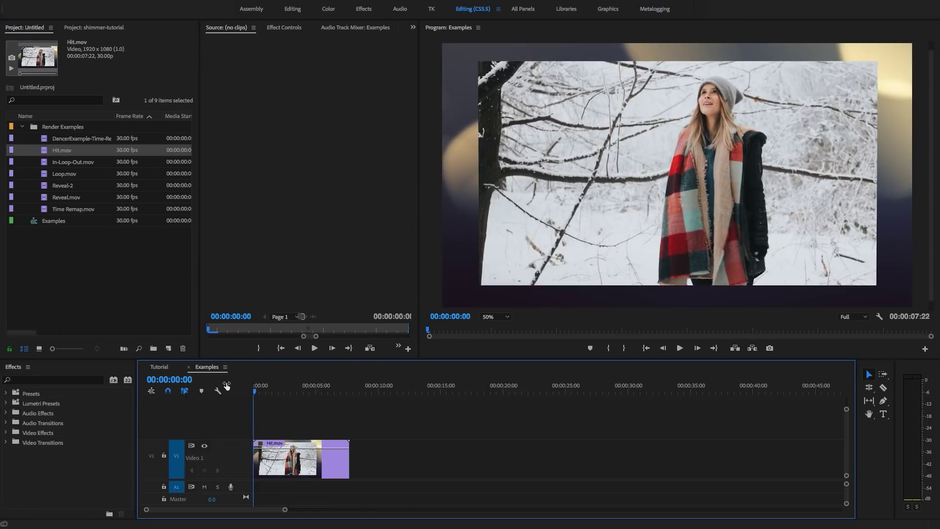
key("space")
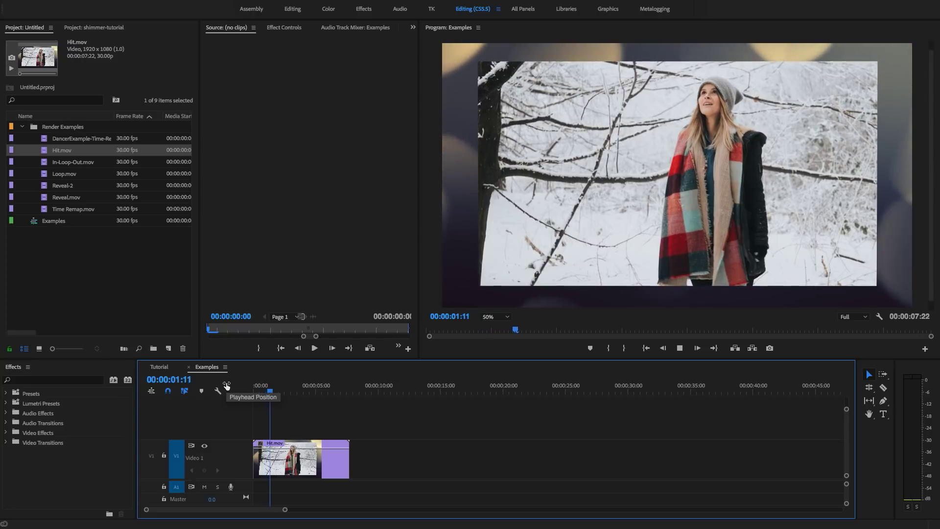
key("space")
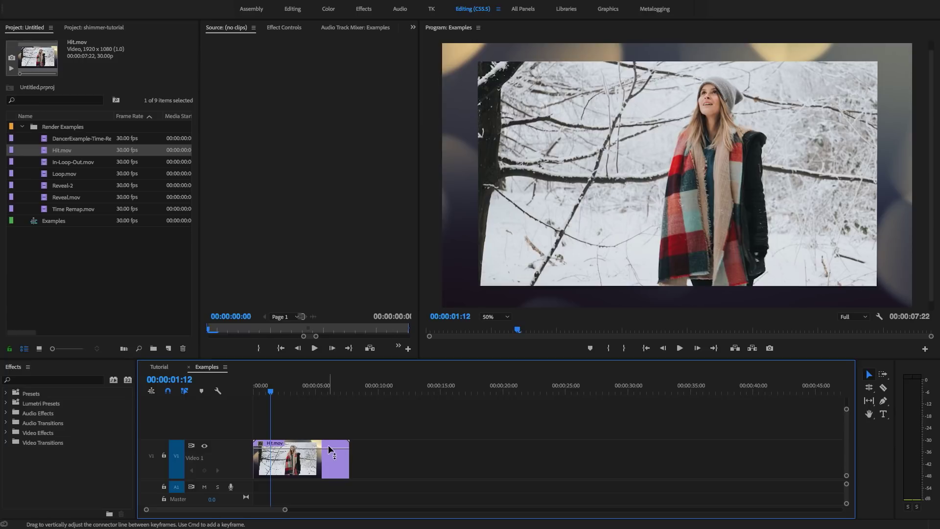
- Play Hit.mov through its transition into the shimmer effect, and replay that part from just before the transition
key("space")
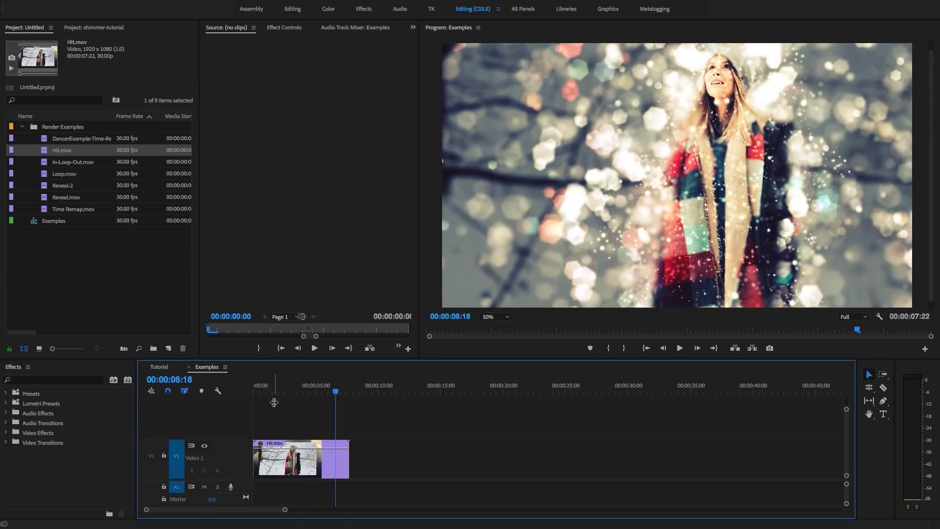
left_click(285, 392)
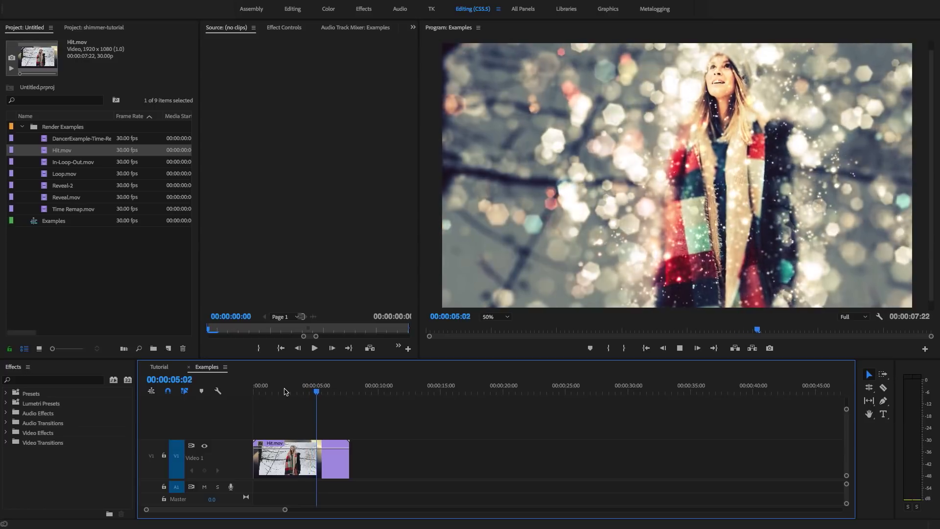
left_click(289, 391)
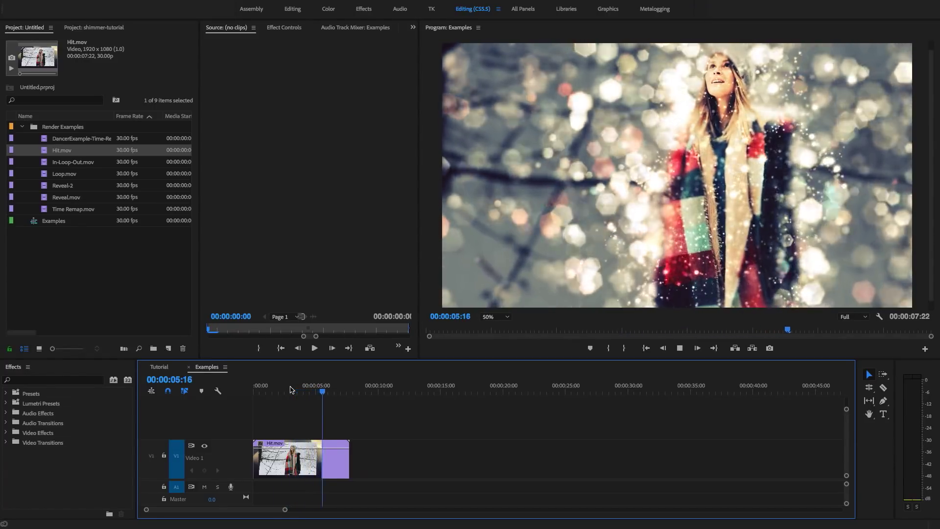
left_click(277, 391)
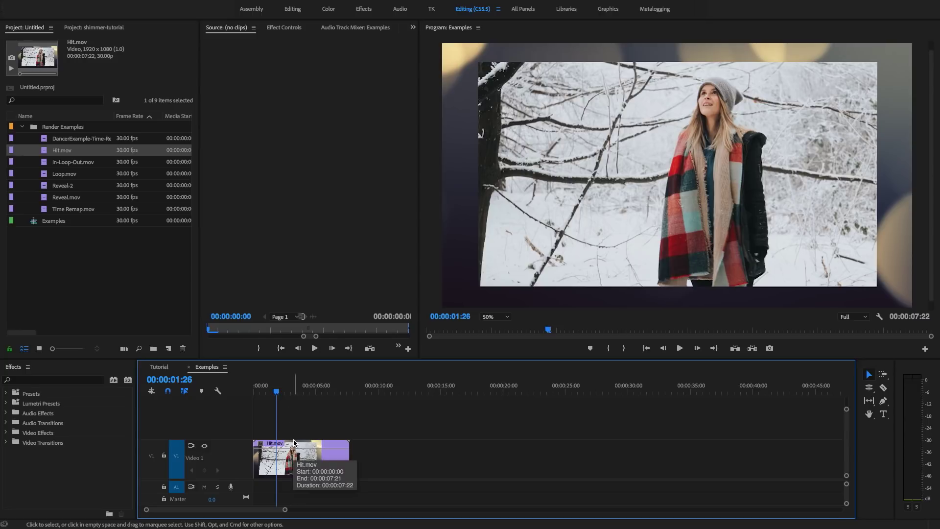
left_click(103, 287)
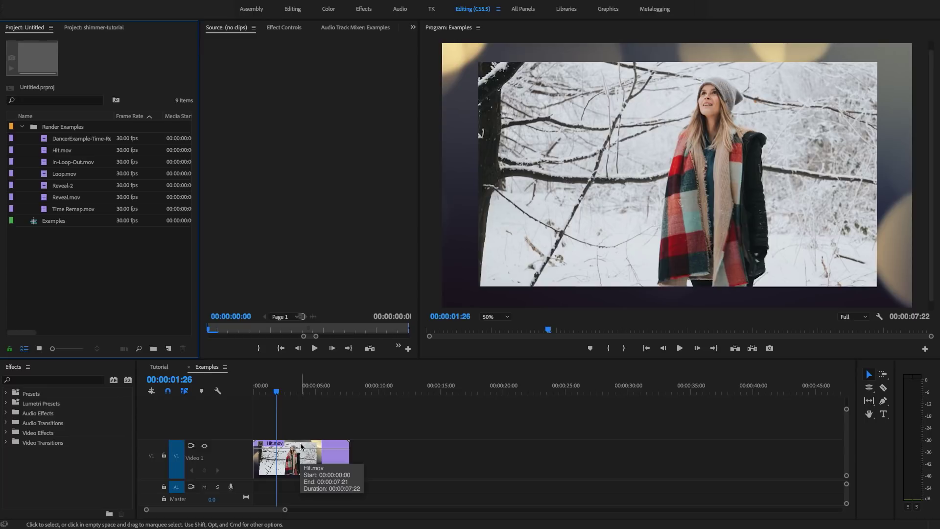
- Try trimming the end of the Hit.mov clip in the Examples sequence, and undo the trim
left_click_drag(285, 393, 292, 394)
left_click_drag(357, 445, 335, 443)
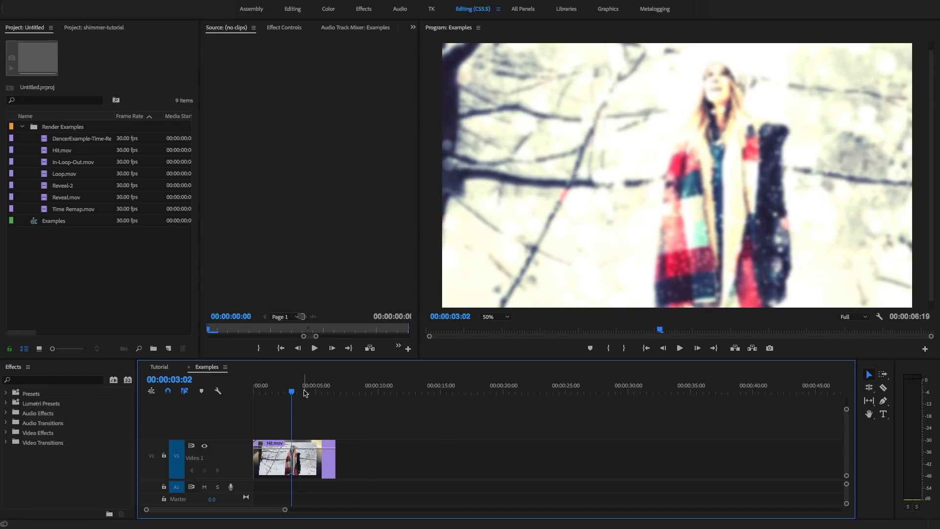
key("ctrl+z")
left_click_drag(304, 392, 276, 393)
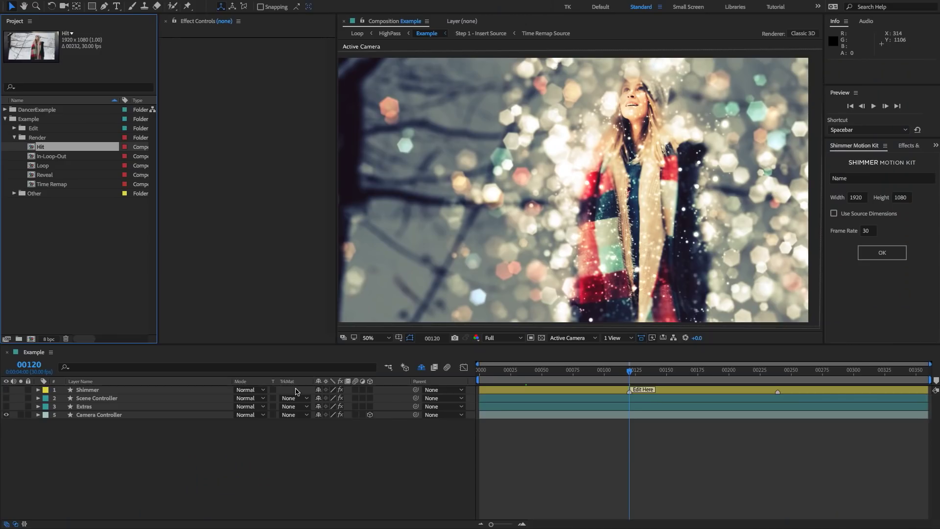
- Switch to After Effects, open the Hit composition, and go to frame 30 with the Background Controller layer selected
left_click(93, 262)
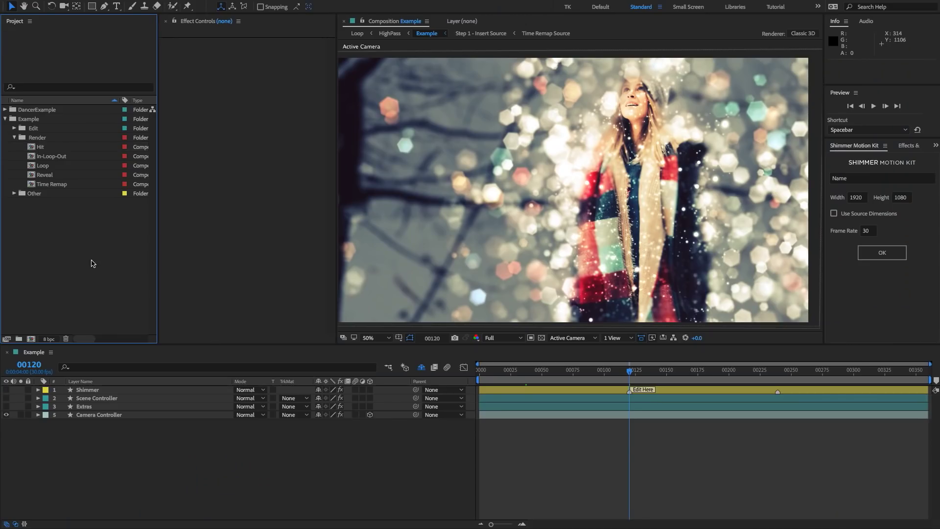
left_click(51, 148)
double_click(50, 148)
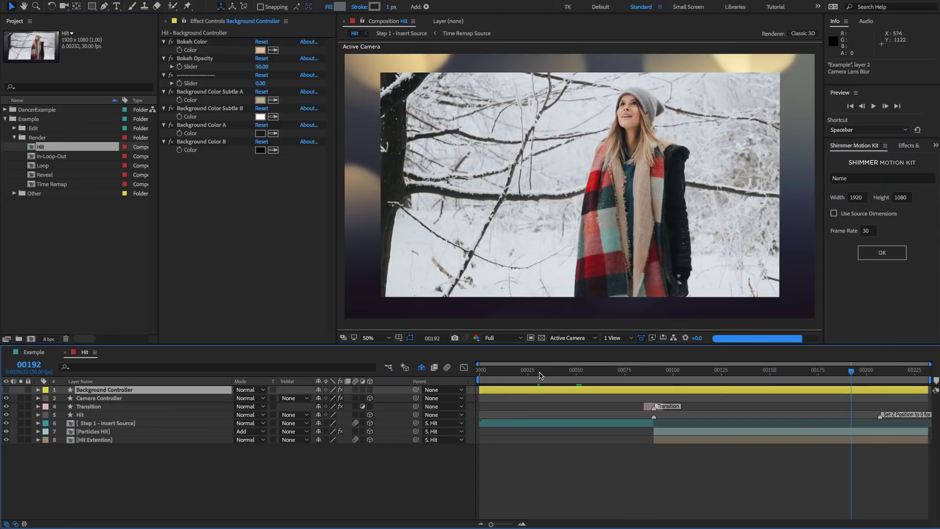
left_click(538, 372)
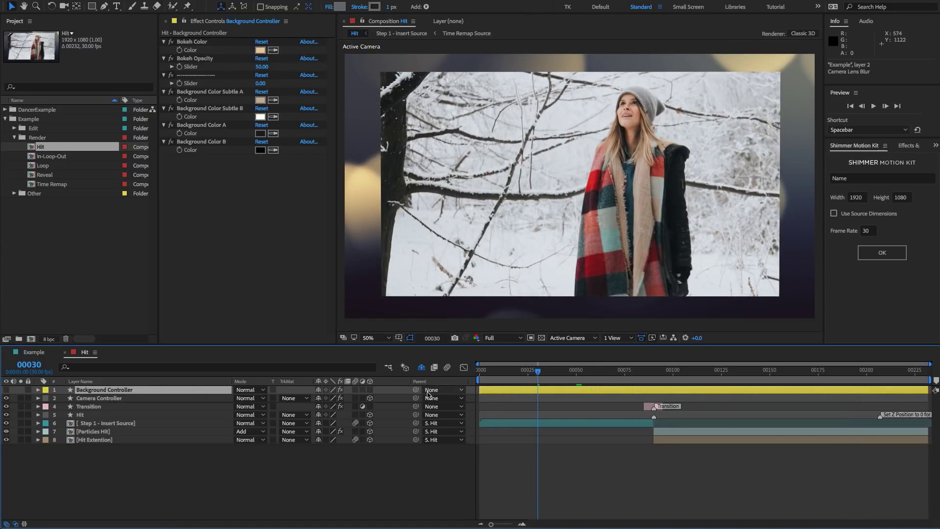
left_click(99, 393)
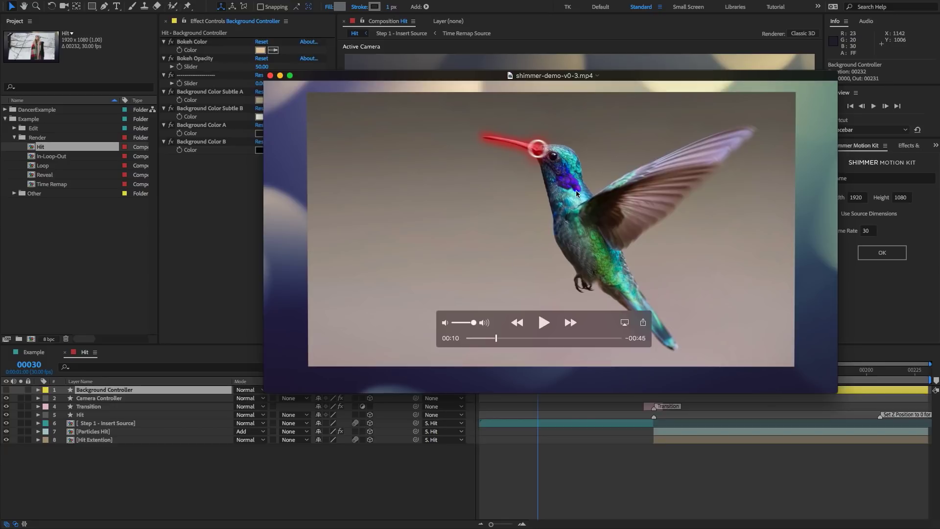
left_click(223, 232)
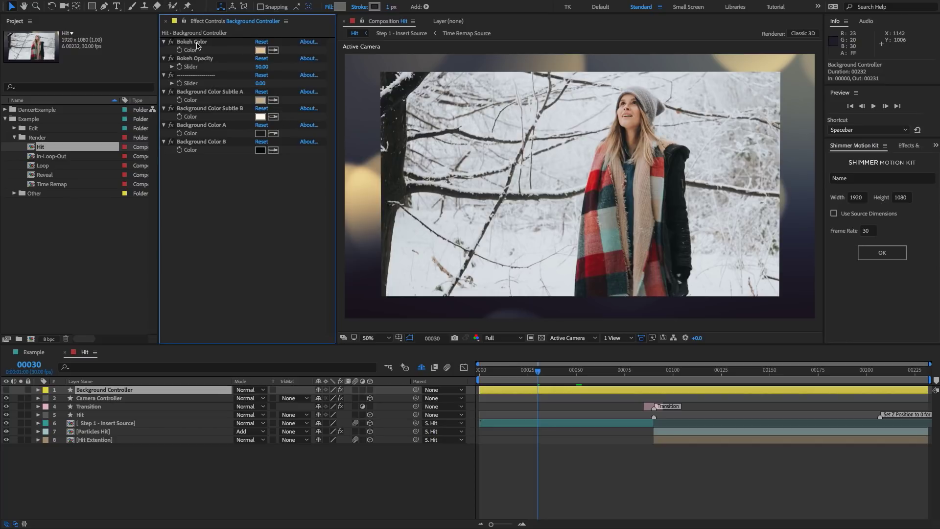
- Sample the Background Controller's Bokeh Color from the pale snow in the photo
left_click(198, 43)
left_click(273, 50)
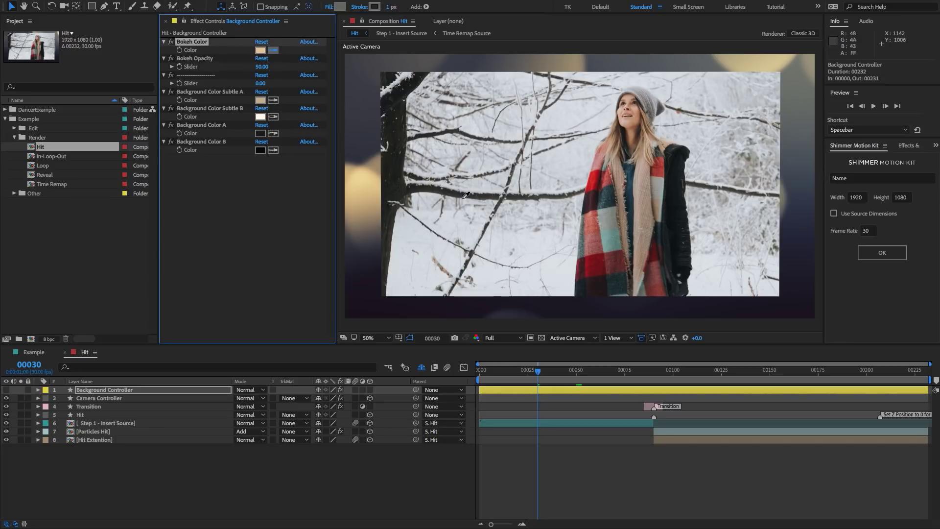
left_click(445, 205)
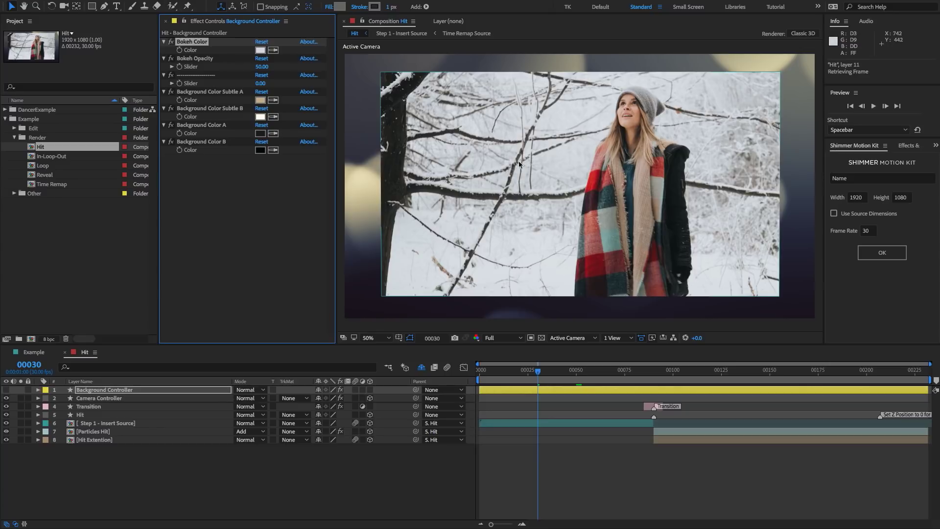
left_click(267, 201)
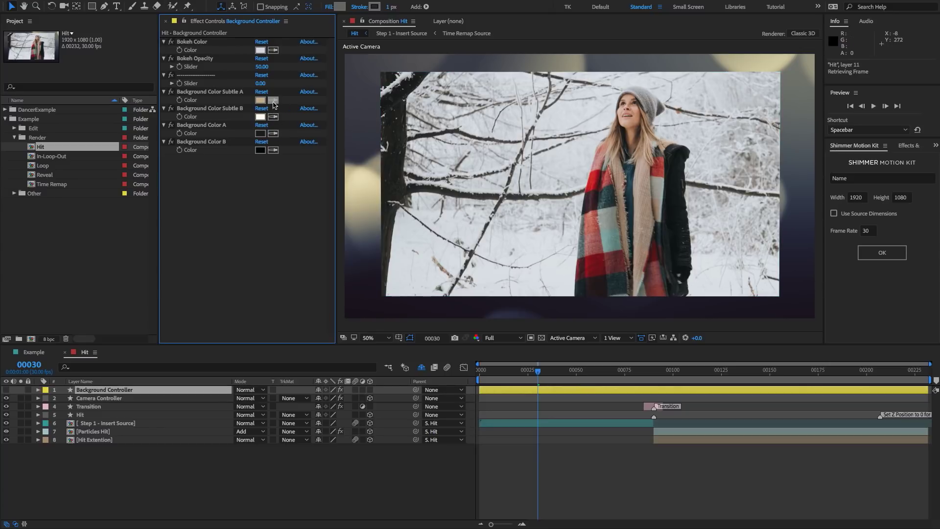
- Sample Background Color Subtle A from the red of the scarf and Background Color Subtle B from a grayish green in the photo
left_click(273, 101)
left_click(593, 247)
left_click(271, 118)
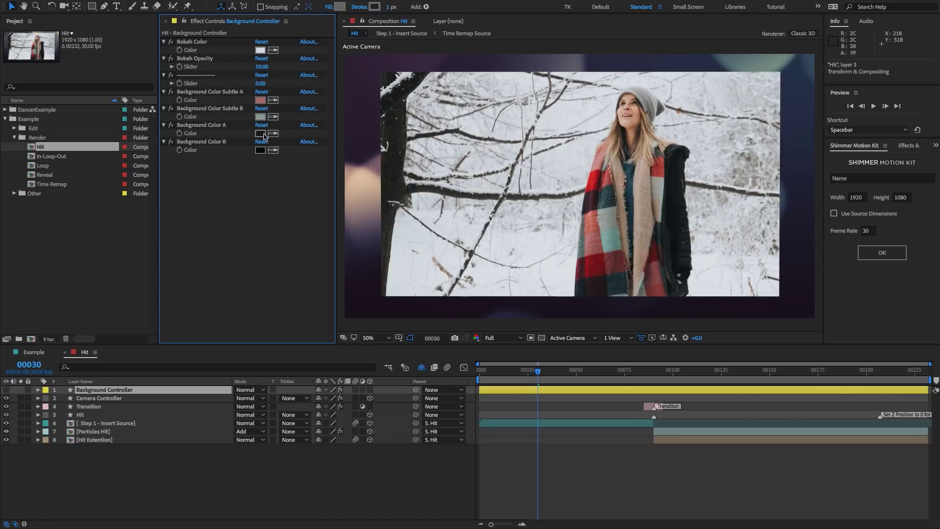
- Set Background Color A to the light gray B2B2B2
left_click(260, 134)
left_click_drag(411, 281, 365, 262)
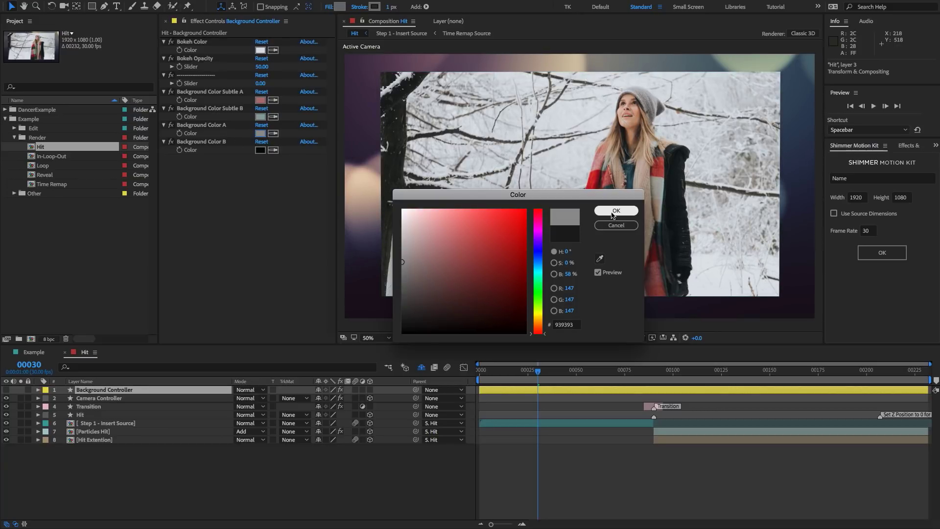
left_click_drag(420, 255, 386, 247)
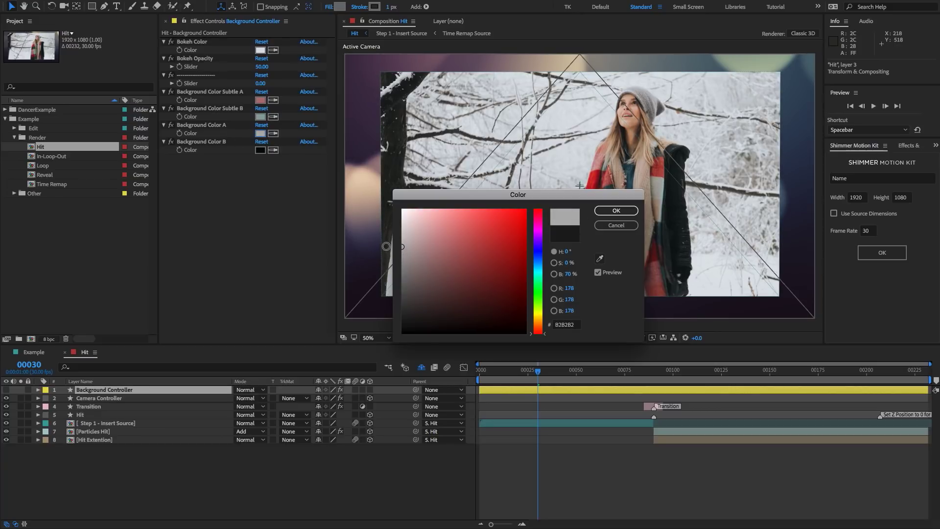
left_click(616, 211)
- Set the Background Controller's Background Color B to the dark gray 3F3F3F
left_click(260, 150)
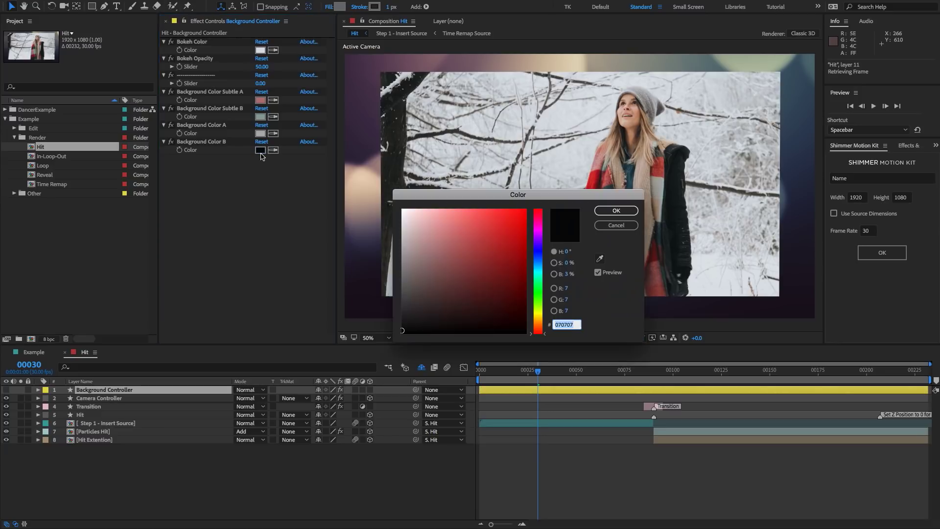
left_click_drag(404, 306, 383, 303)
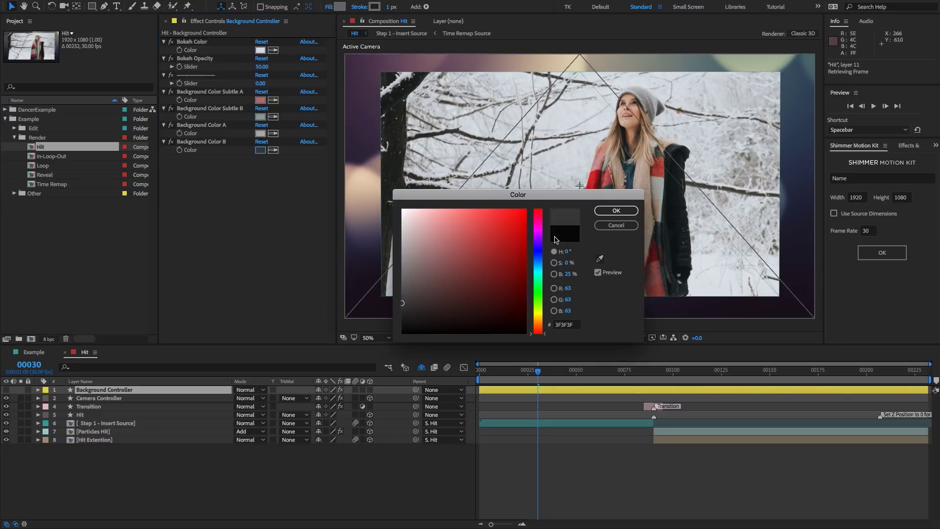
left_click(616, 210)
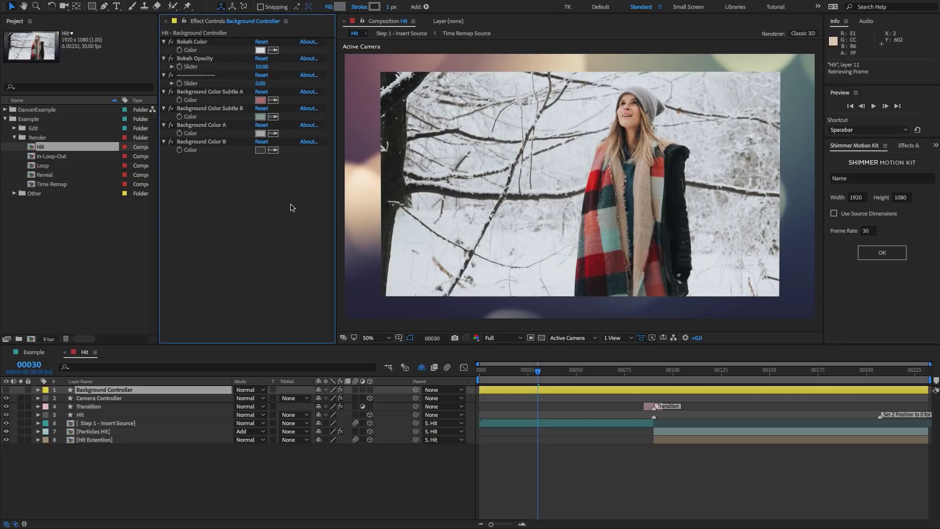
- Undo the Background Controller's color changes back to the original palette and deselect the layer
key("ctrl+z")
key("ctrl+z")
key("ctrl+z")
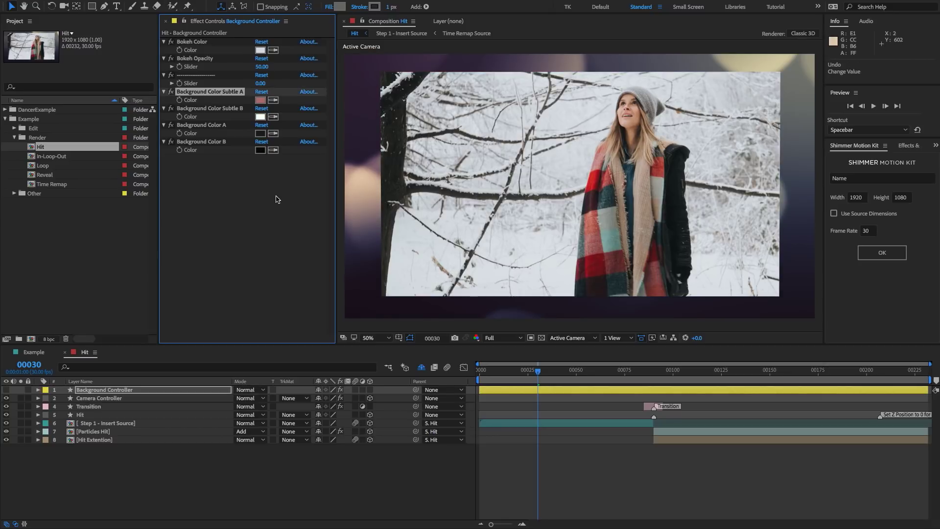
key("ctrl+z")
key("ctrl+z")
left_click(417, 502)
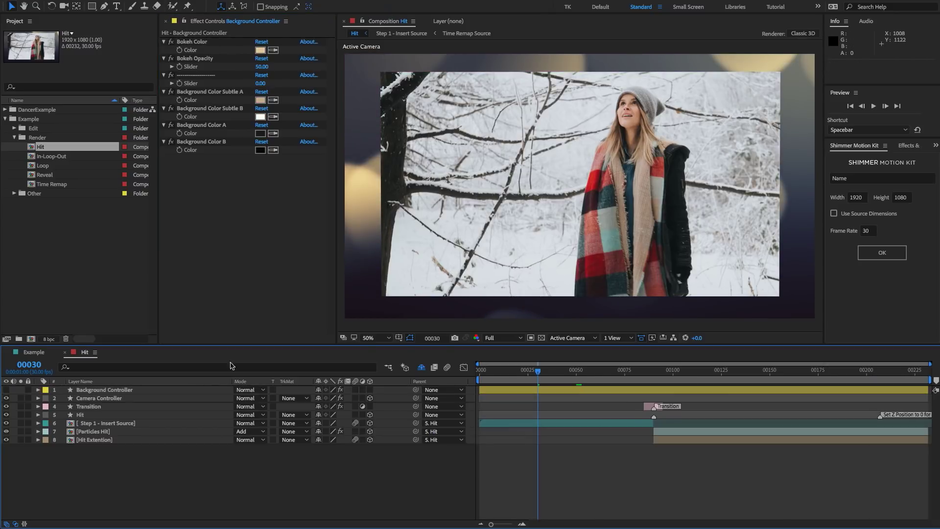
- Add the Hit composition to the render queue
left_click(70, 274)
left_click(58, 153)
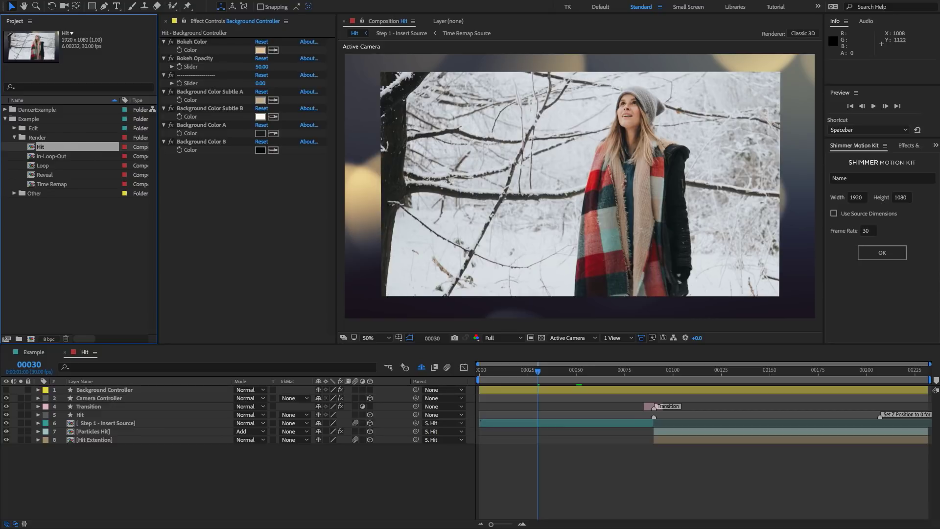
left_click(30, 0)
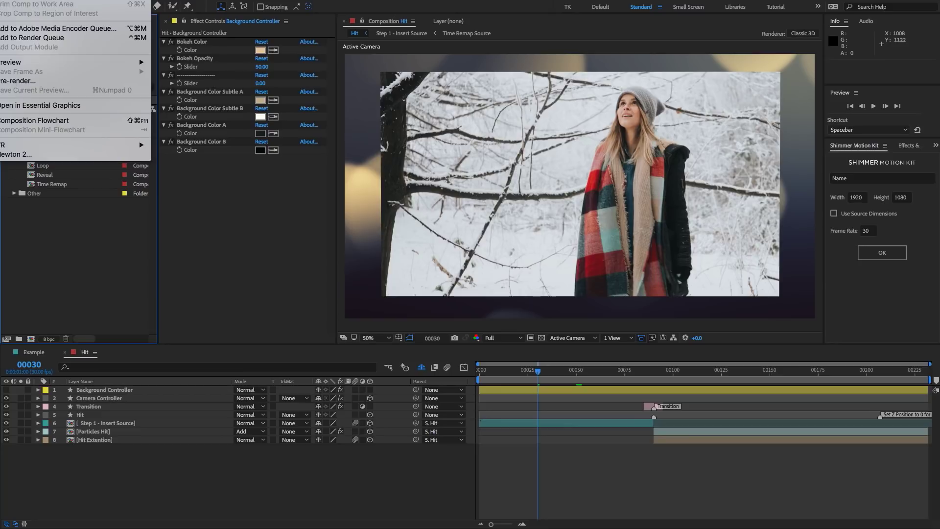
left_click(32, 38)
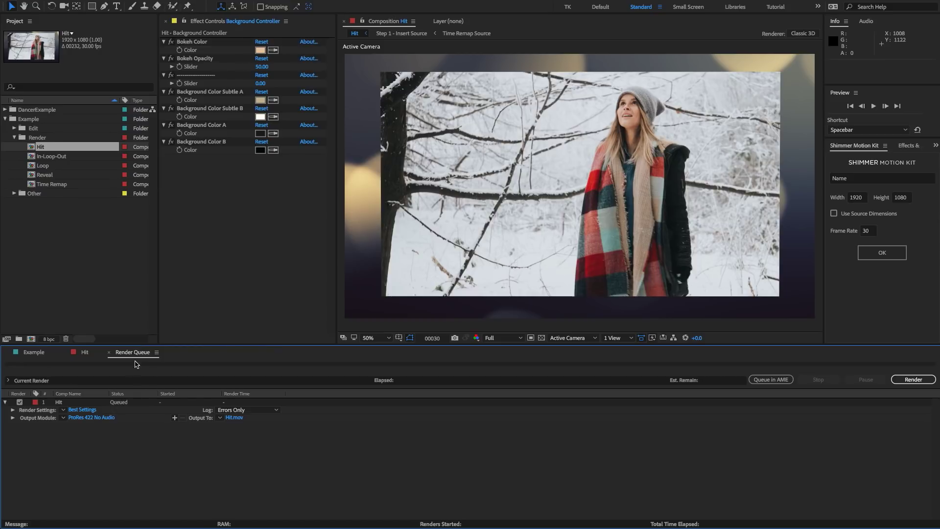
- Open the Hit render's output module settings, try QuickTime with the Animation codec, and discard the changes
left_click(86, 418)
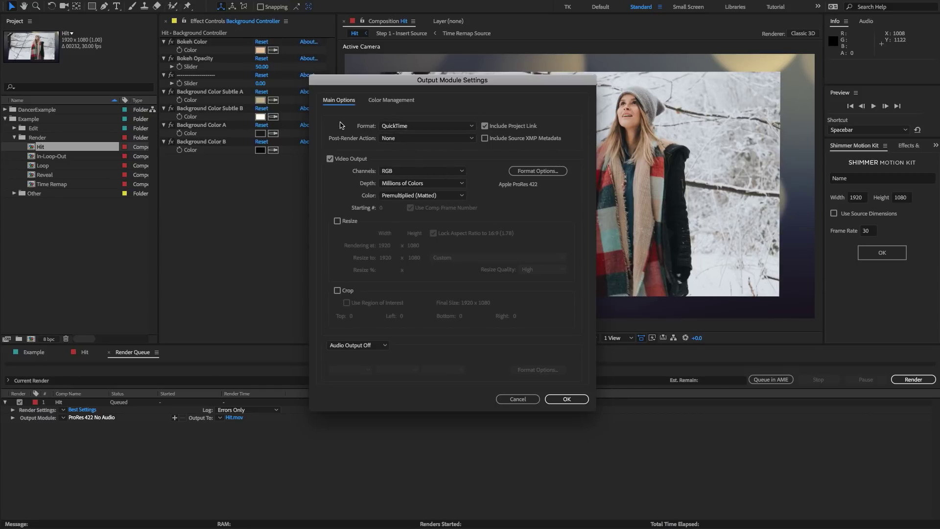
left_click(406, 127)
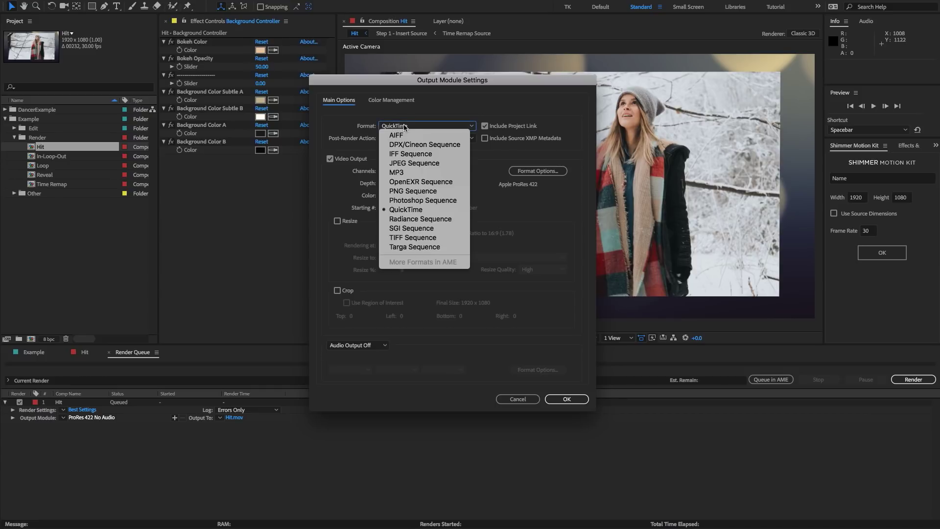
left_click(412, 210)
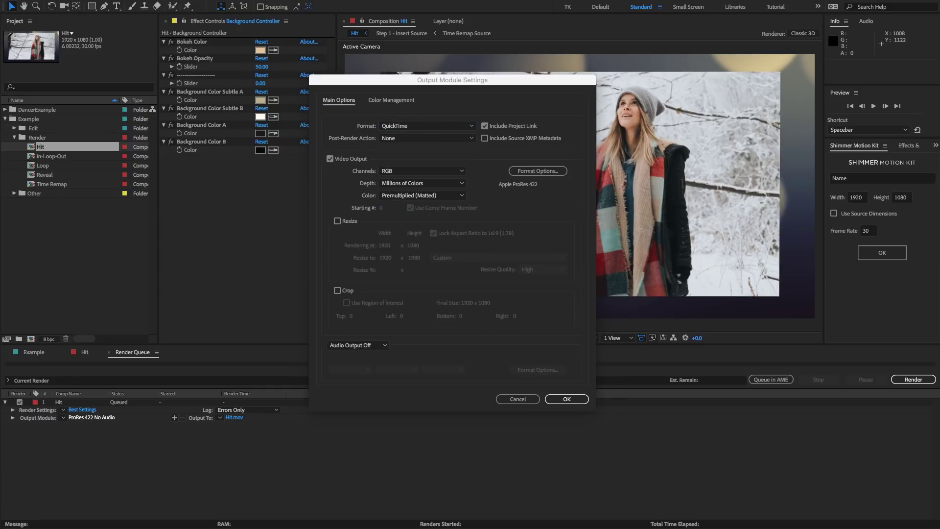
left_click_drag(939, 44, 435, 22)
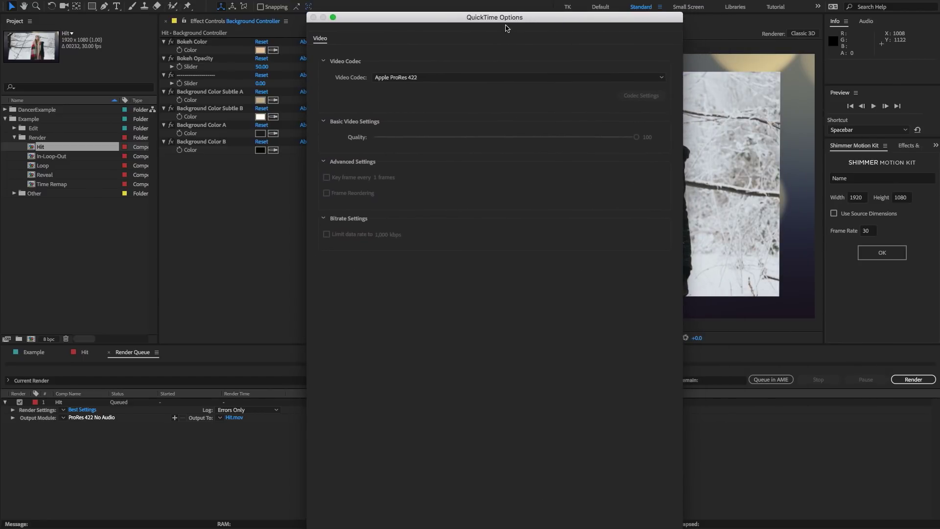
left_click_drag(507, 19, 505, 15)
left_click(452, 73)
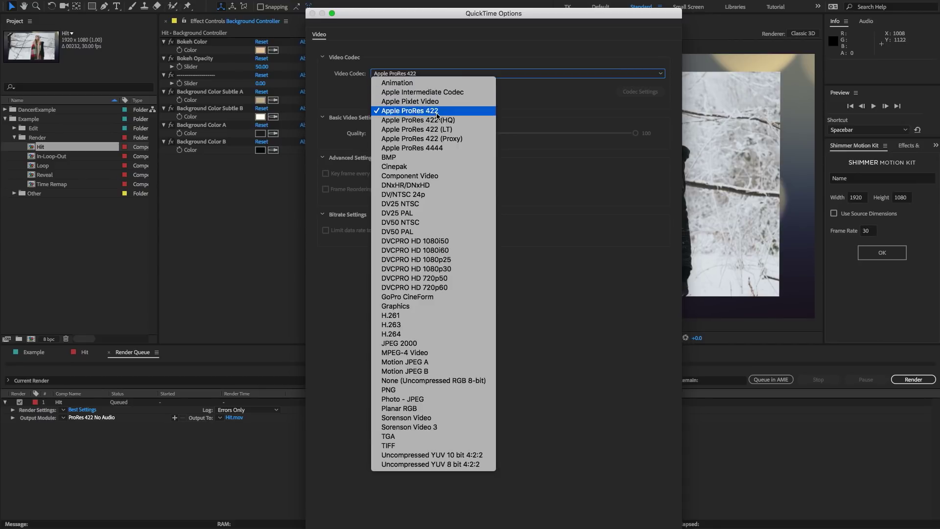
left_click(413, 82)
left_click(413, 74)
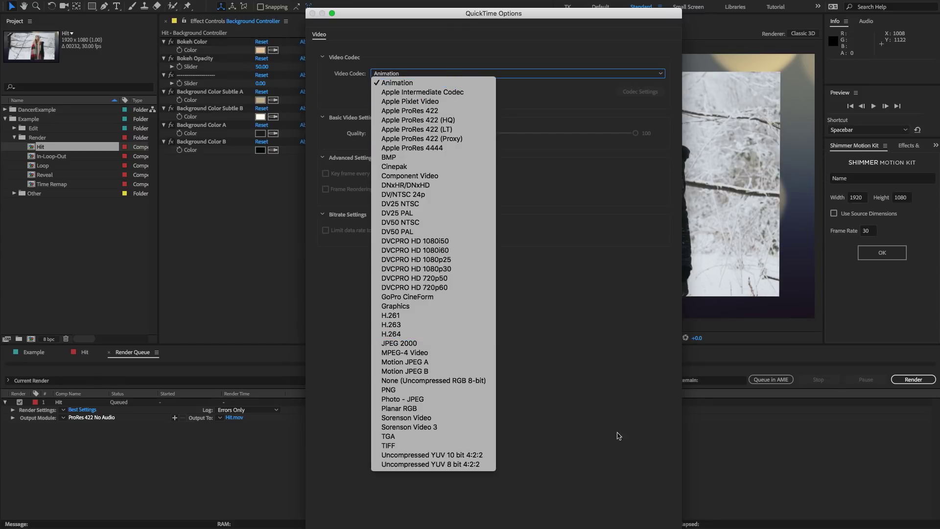
key("Escape")
key("Escape")
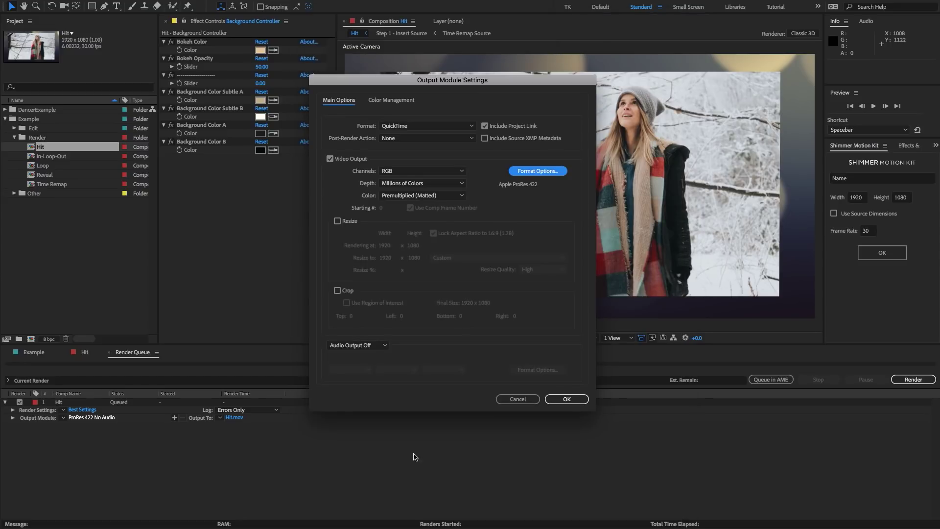
left_click(531, 402)
- Select the render compositions from Hit through Time Remap and remove the Hit item from the render queue
left_click(52, 148)
left_click(50, 185, "shift")
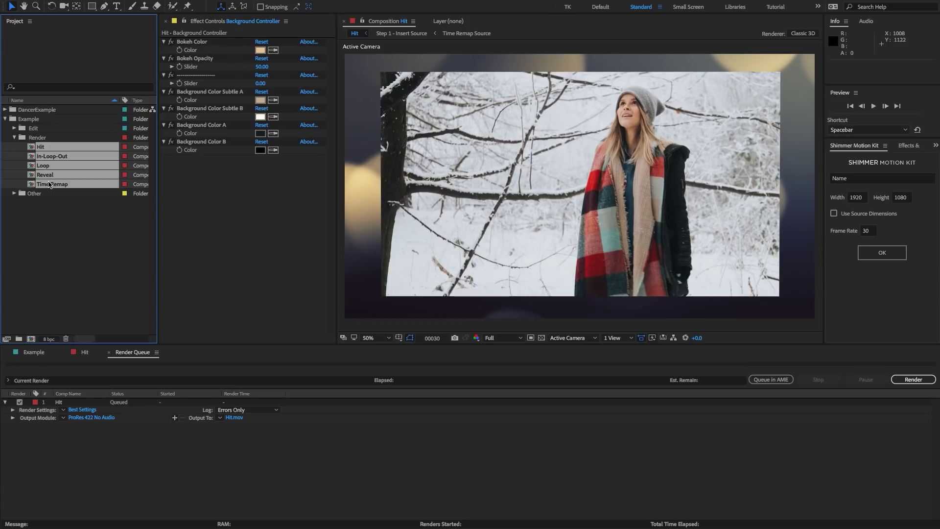
key("Delete")
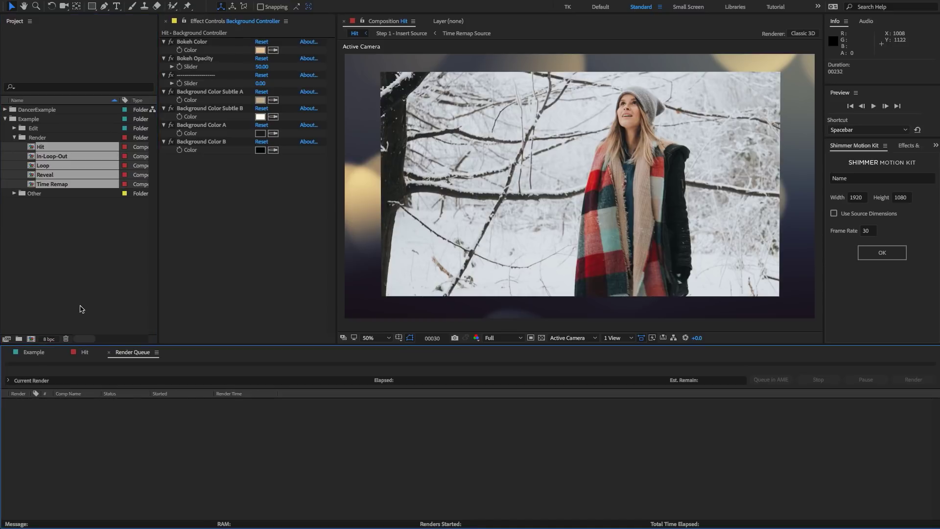
- Switch to Premiere Pro and place In-Loop-Out.mov at the start of the Examples sequence in place of Hit.mov
left_click(69, 157)
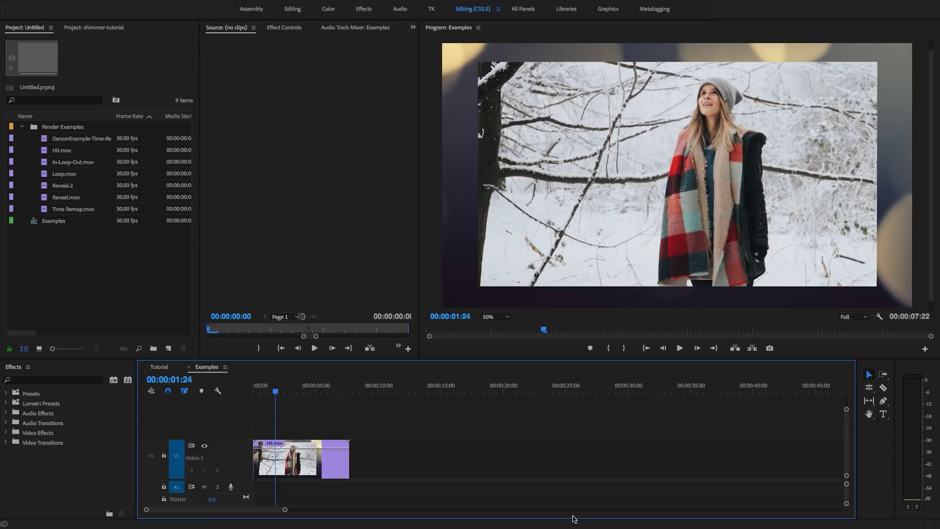
key("super+z")
left_click_drag(73, 162, 253, 451)
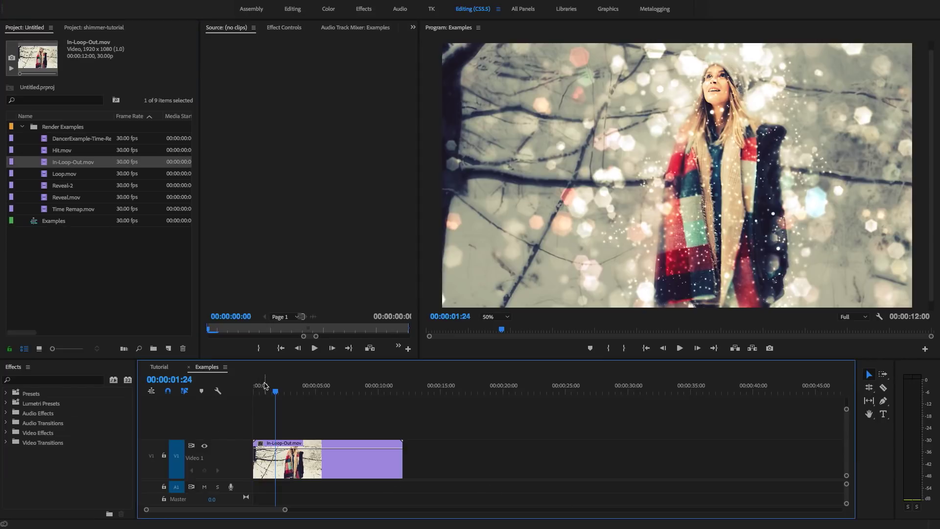
- Play the In-Loop-Out clip from the start of the sequence to review its intro and loop
left_click_drag(264, 386, 251, 386)
key("space")
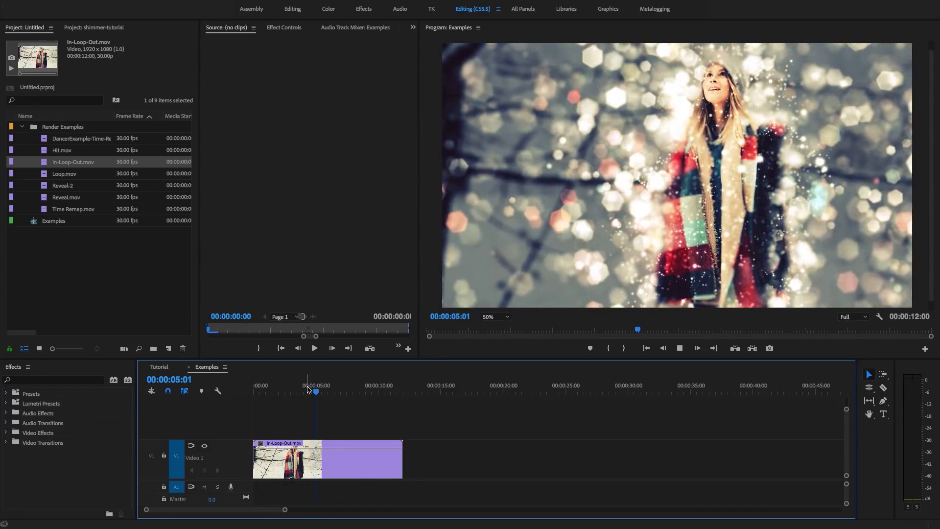
key("space")
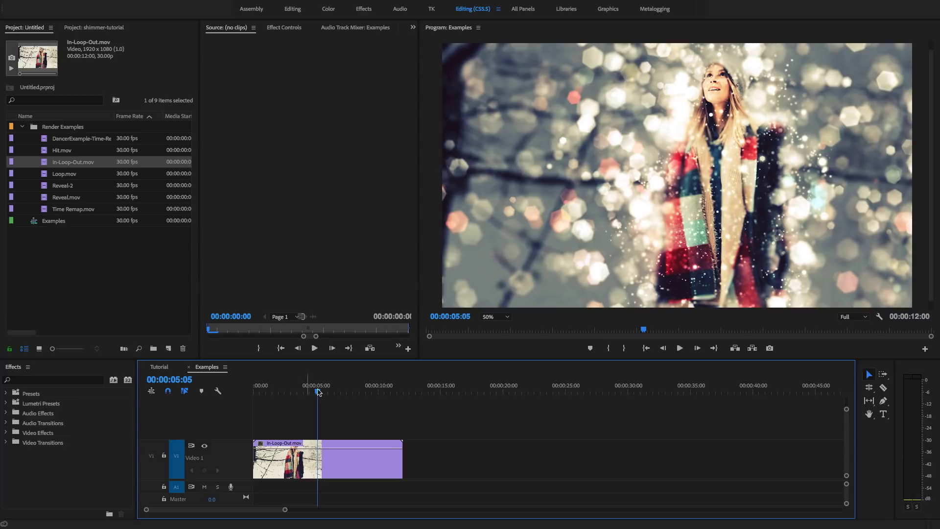
- Switch the sequence's time display to frames and split the In-Loop-Out clip at frame 120
left_click_drag(320, 392, 306, 392)
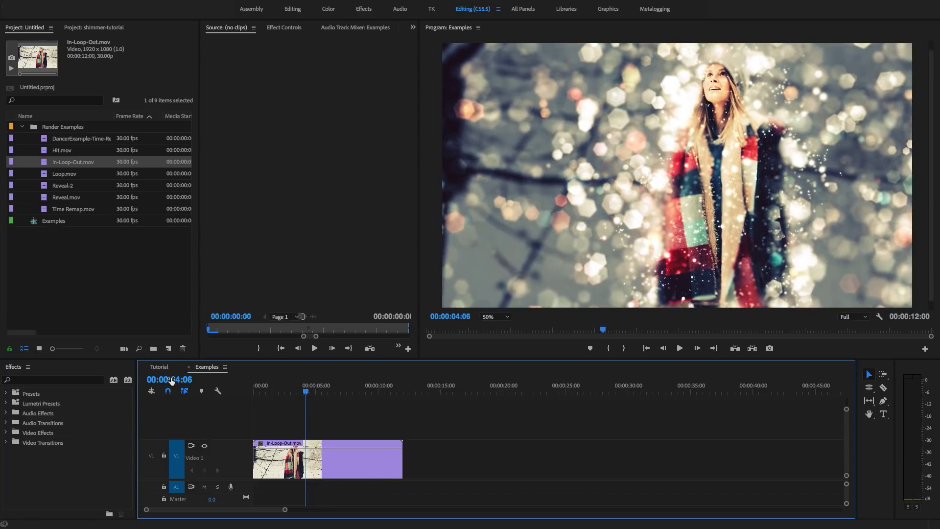
left_click(158, 382, "ctrl")
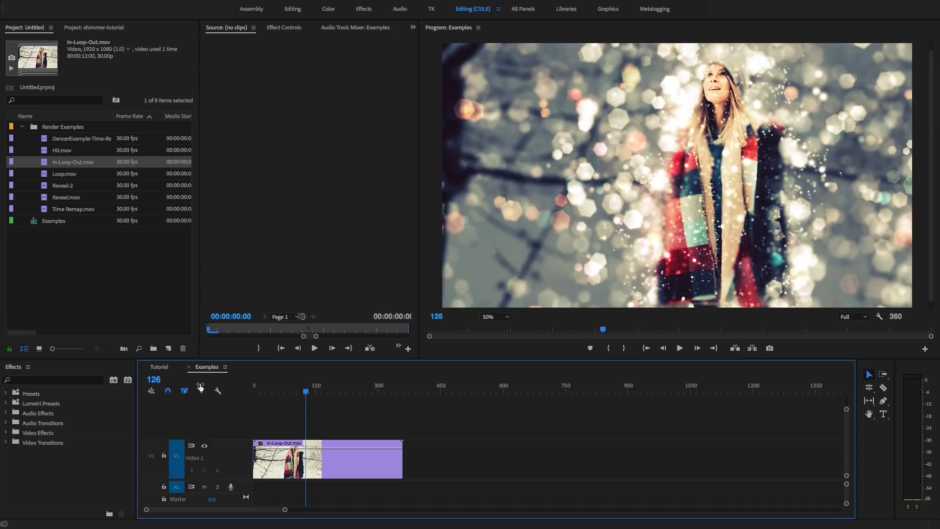
left_click_drag(305, 392, 305, 391)
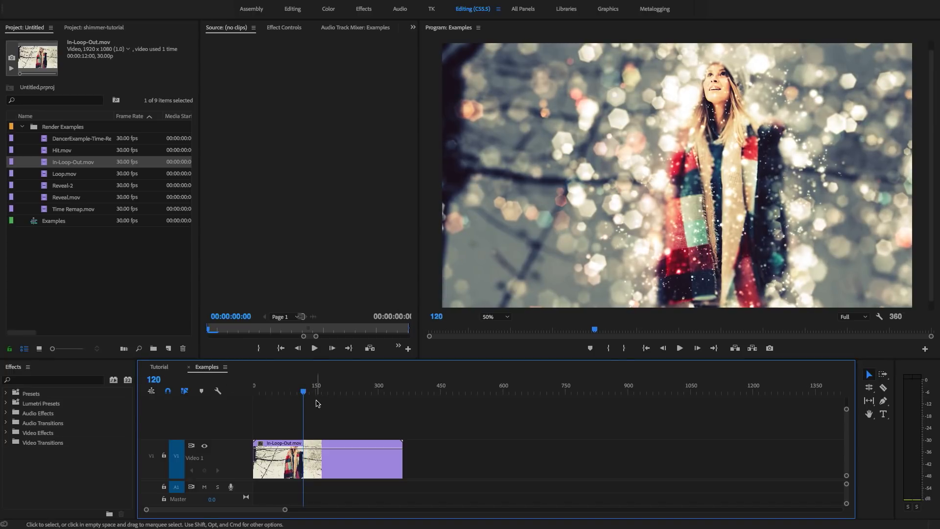
key("c")
left_click(304, 448)
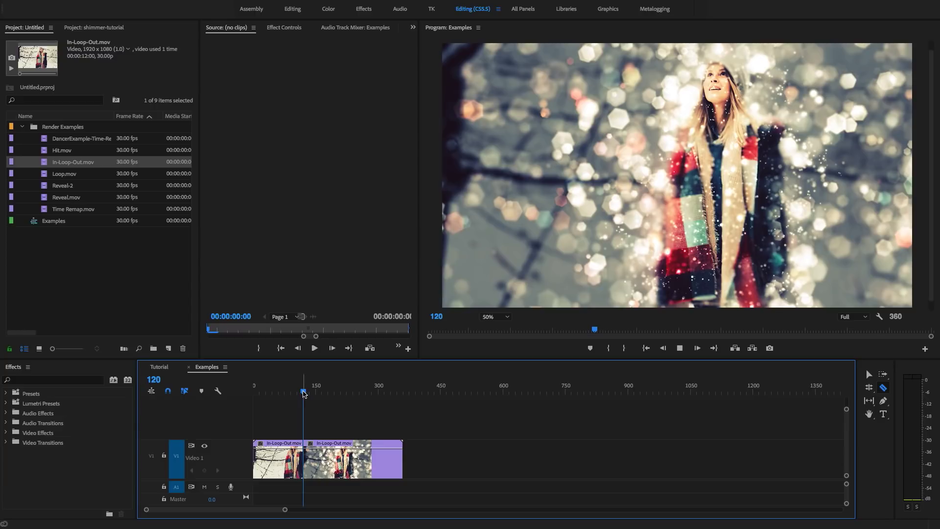
- Split the second part of the In-Loop-Out clip at frame 240 to separate the loop from the outro
left_click_drag(305, 393, 330, 395)
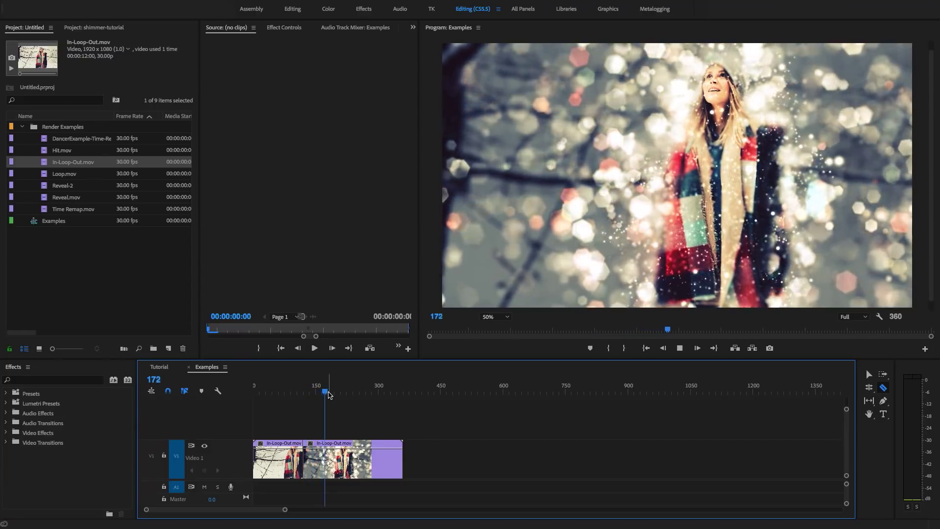
left_click(354, 393)
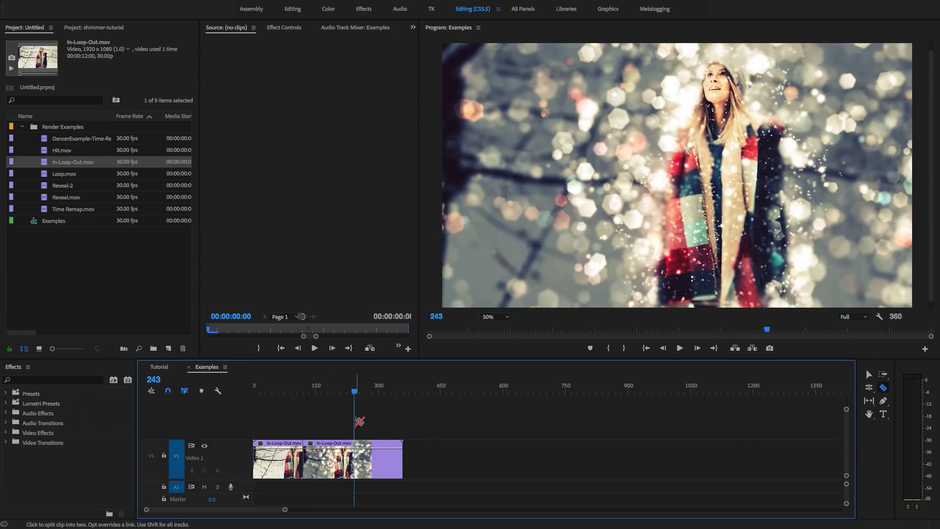
key("equal")
left_click_drag(418, 393, 415, 393)
left_click(415, 448)
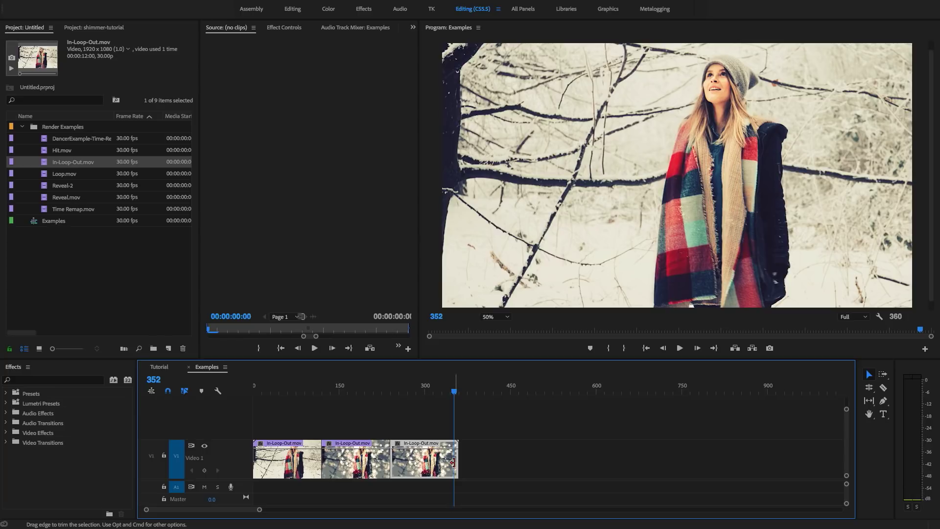
- Move the playhead back to frame 120 and delete the outro section after the loop
left_click(360, 386)
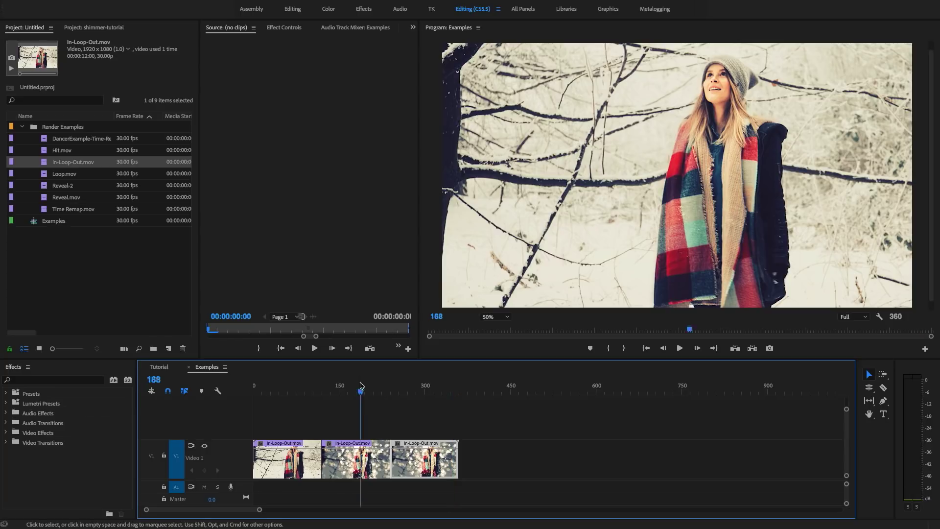
left_click_drag(360, 386, 322, 387)
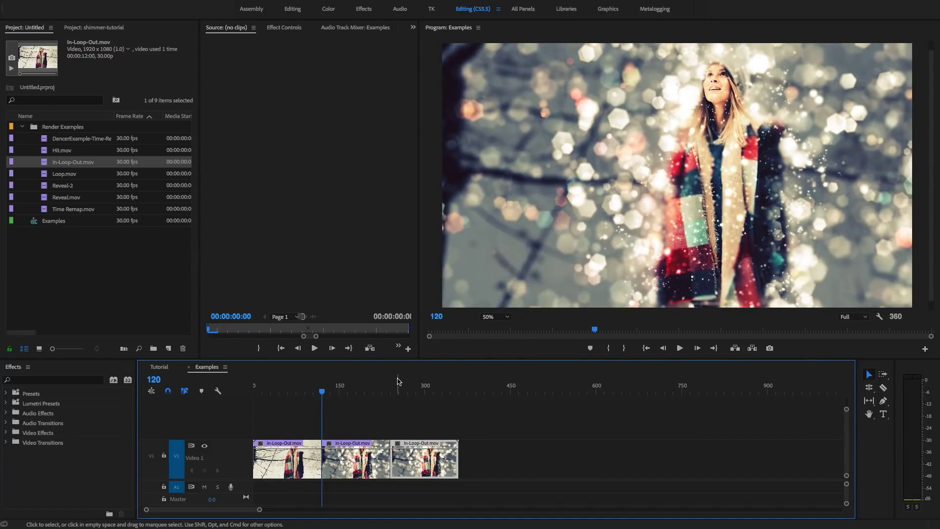
key("Delete")
- Copy the loop section and paste five copies in a row starting at frame 240
left_click(354, 446)
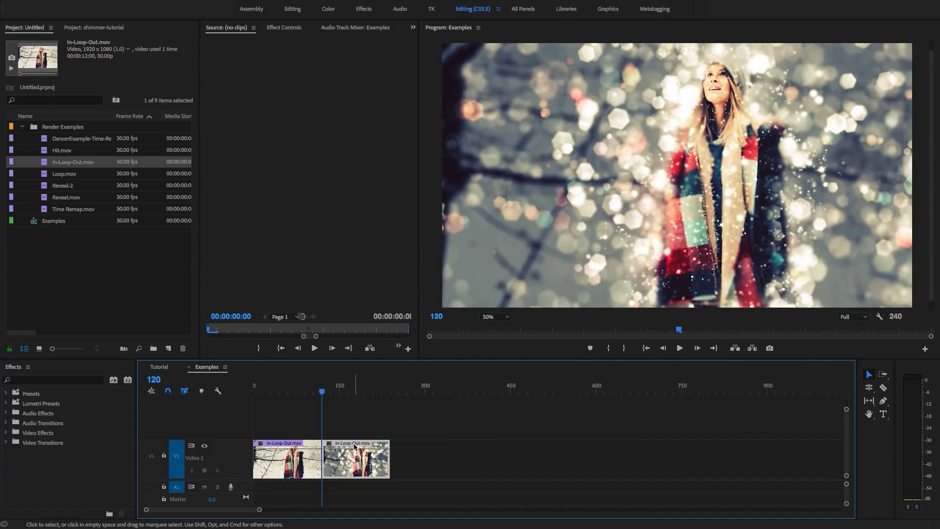
left_click_drag(361, 387, 387, 386)
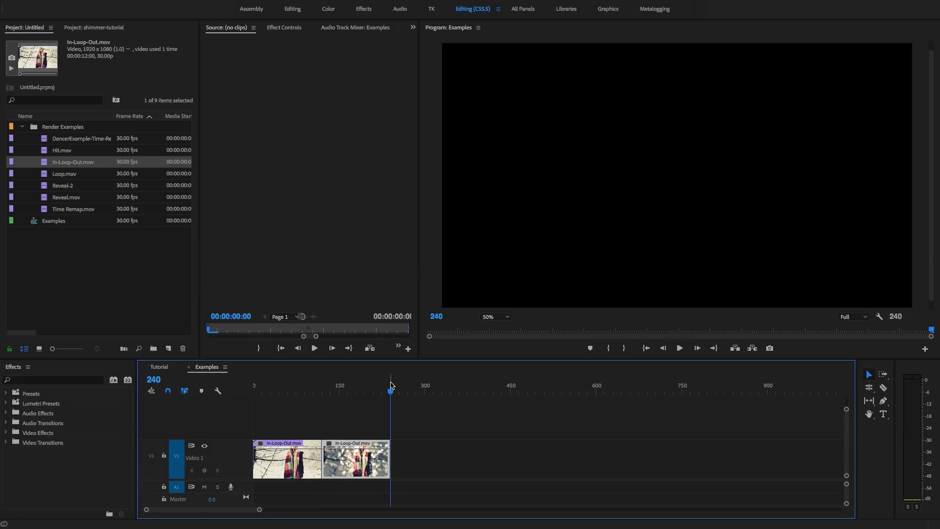
key("ctrl+v")
key("ctrl+v")
key("ctrl+v")
key("ctrl+v")
key("ctrl+v")
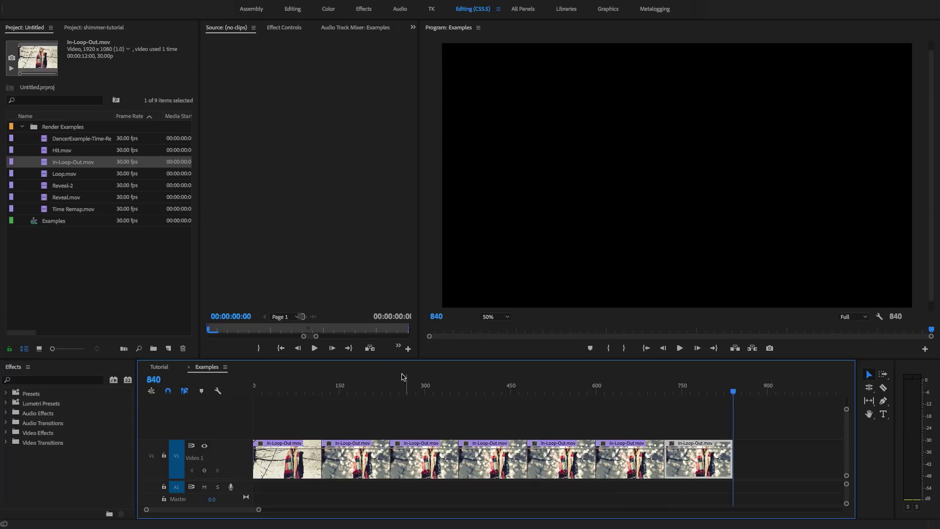
- Play back across the joins between the repeated loop sections and select the clips in the sequence
left_click(377, 385)
key("space")
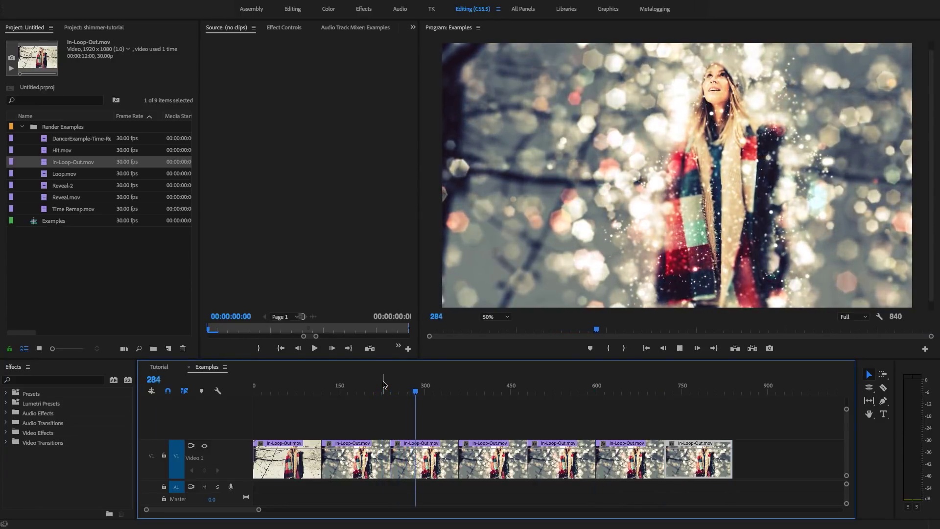
left_click_drag(267, 418, 623, 466)
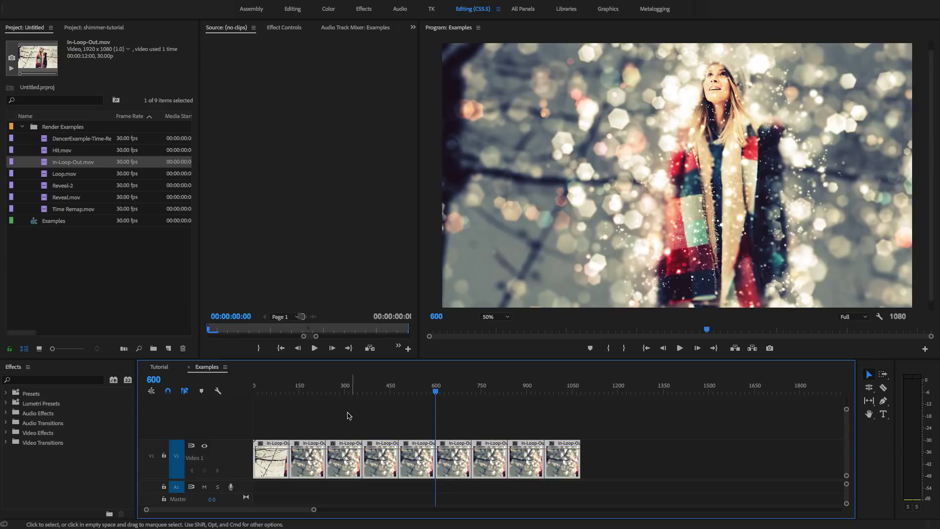
- Clear the repeated In-Loop-Out clips from the Examples sequence, place Loop.mov at its start and play it back
key("Delete")
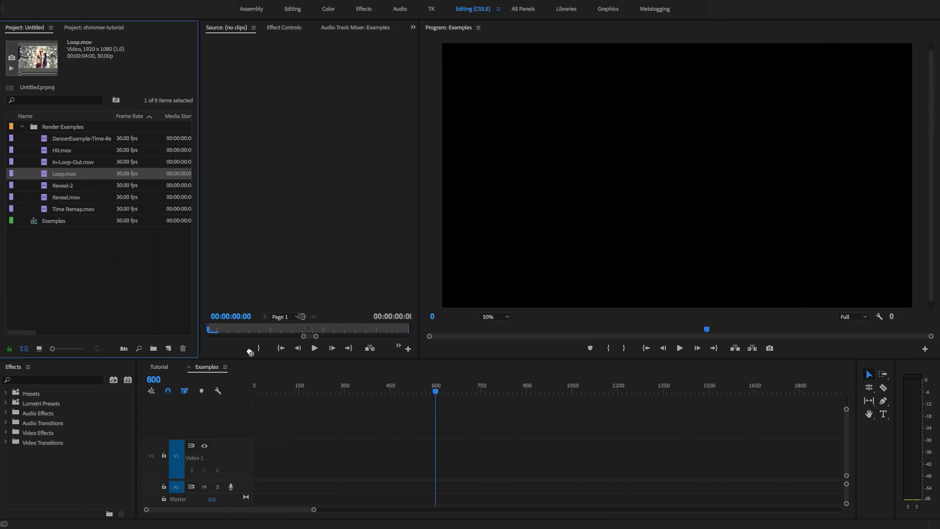
left_click_drag(249, 351, 255, 458)
left_click(252, 387)
key("space")
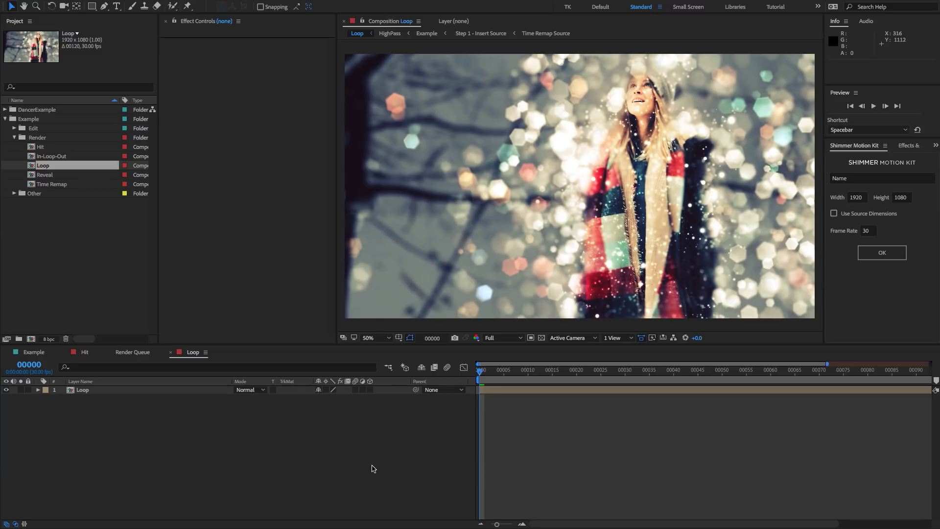
- Switch to After Effects and add the Loop composition to the render queue with the Gif Preset output module
left_click(186, 359)
left_click(82, 392)
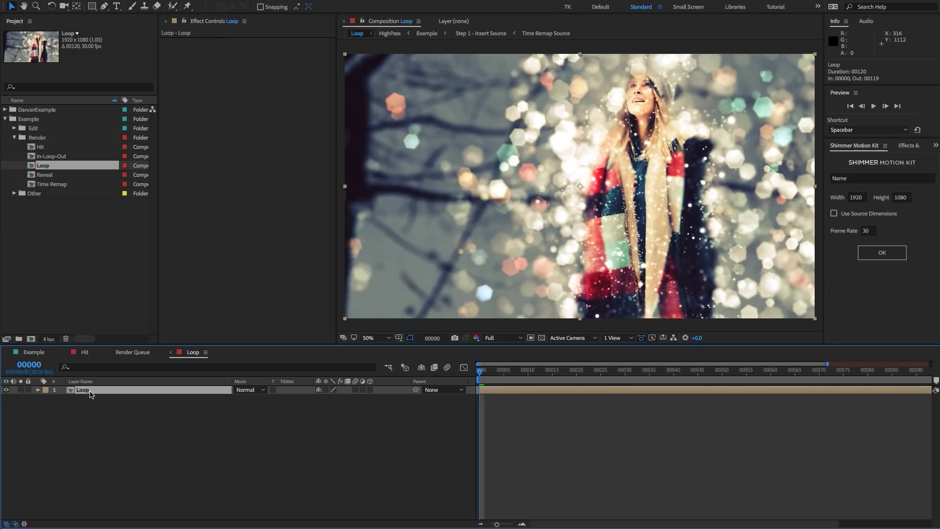
key("ctrl+m")
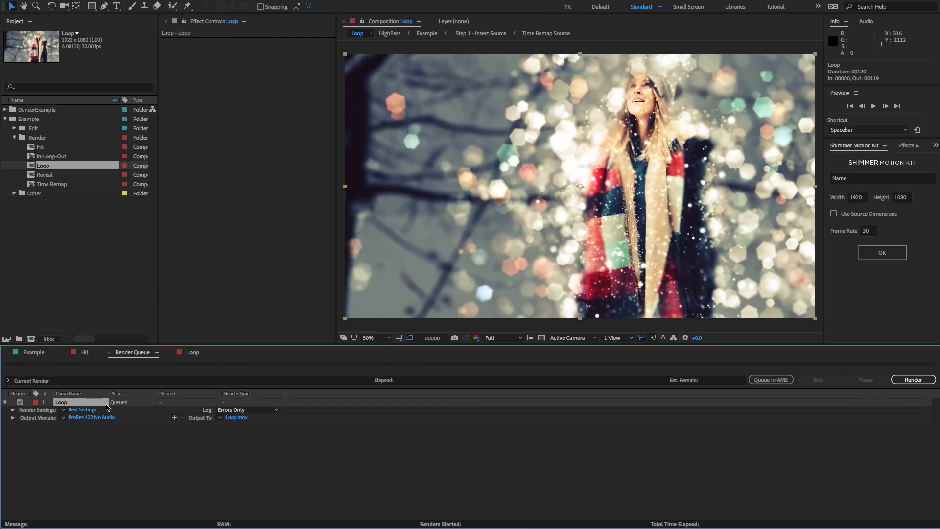
left_click(78, 418)
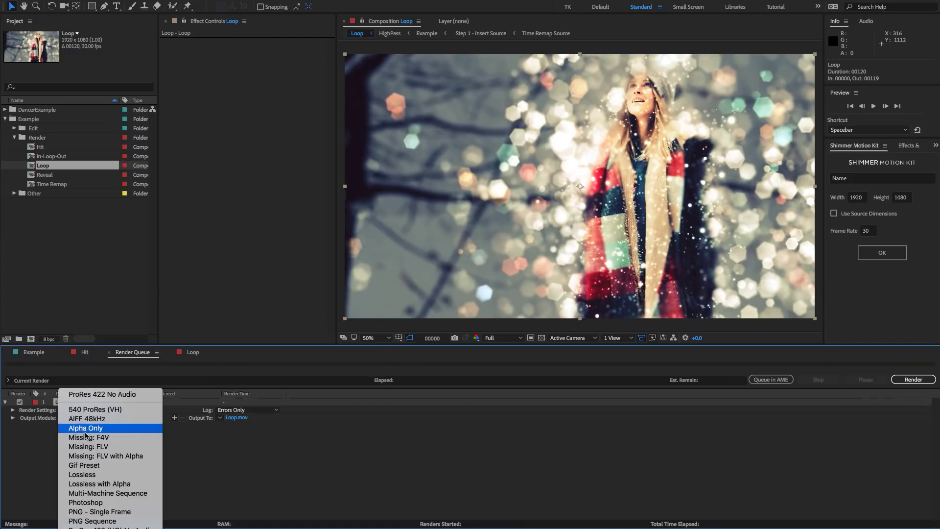
left_click(85, 465)
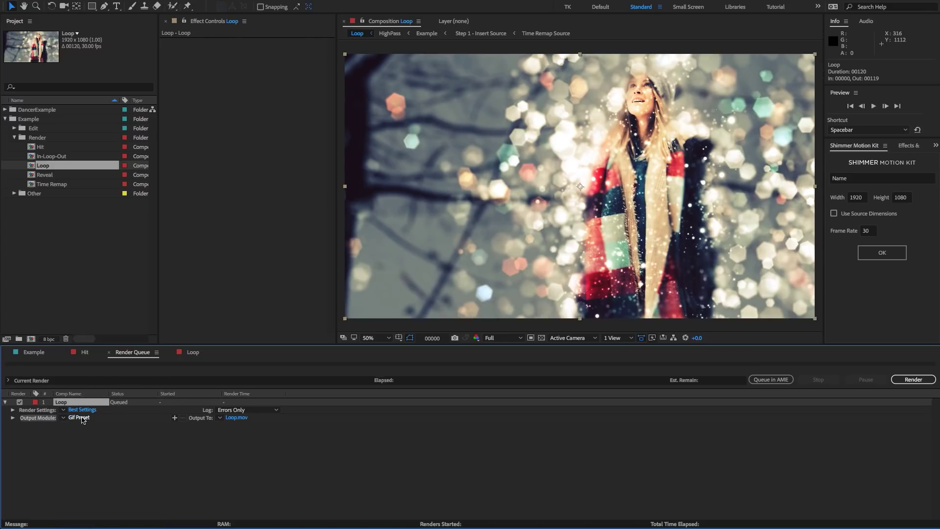
- Review the Gif Preset's format and resize options in the output module settings and close them without changes
left_click(85, 419)
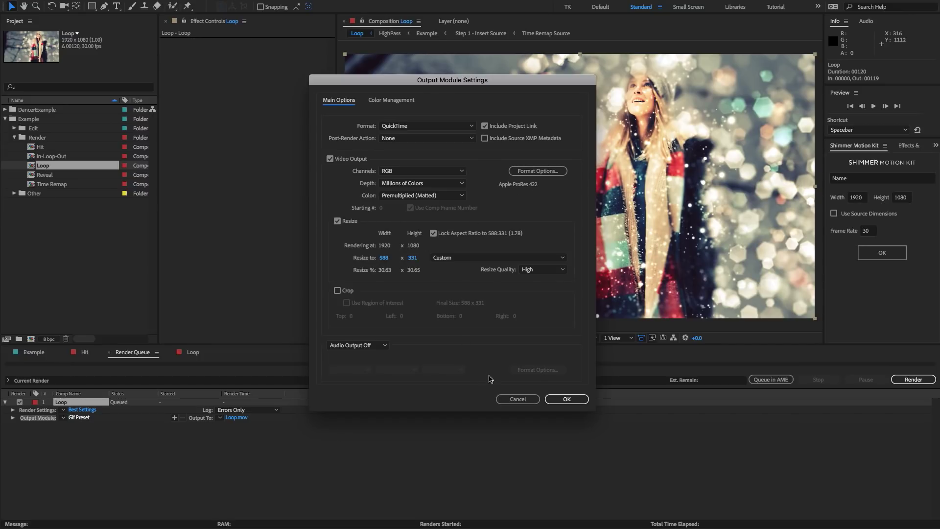
left_click(518, 399)
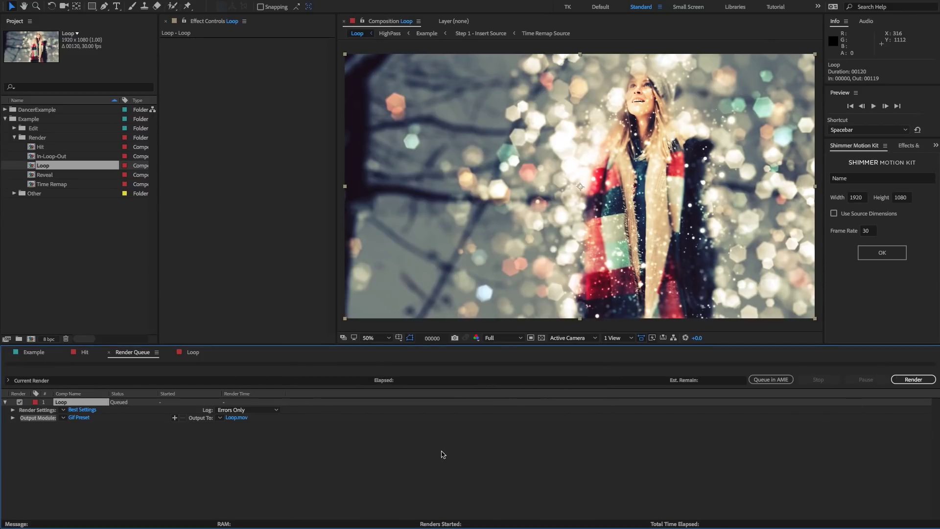
left_click(442, 449)
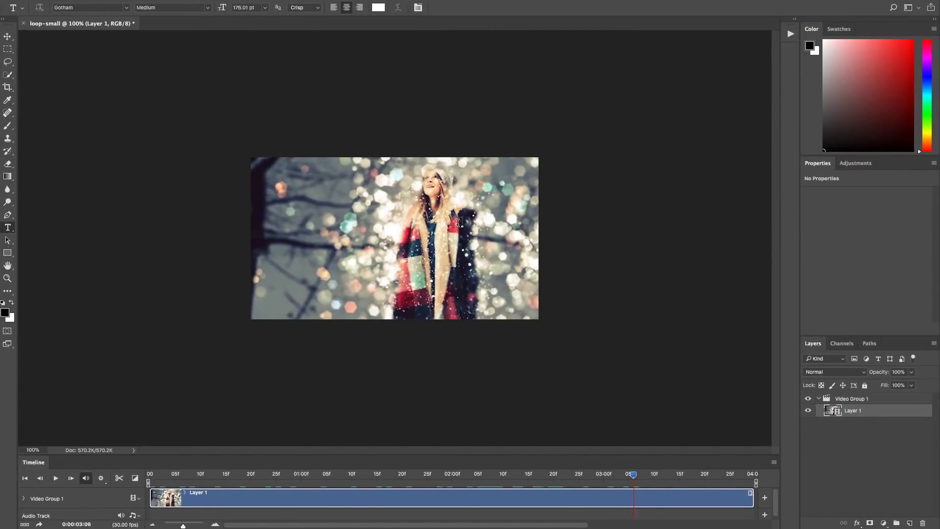
- Switch to Photoshop and open Save for Web for the loop-small video with the GIF 32 Dithered preset
left_click(1, 1)
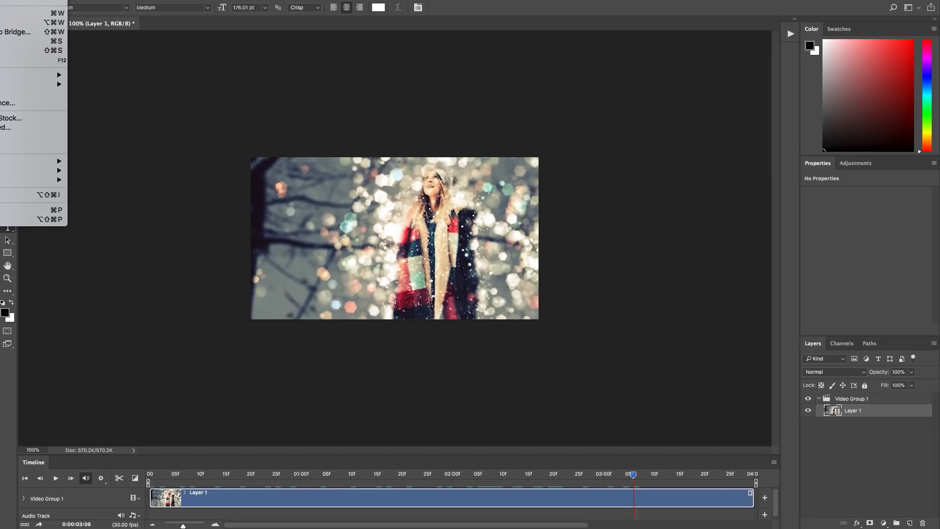
mouse_move(10, 75)
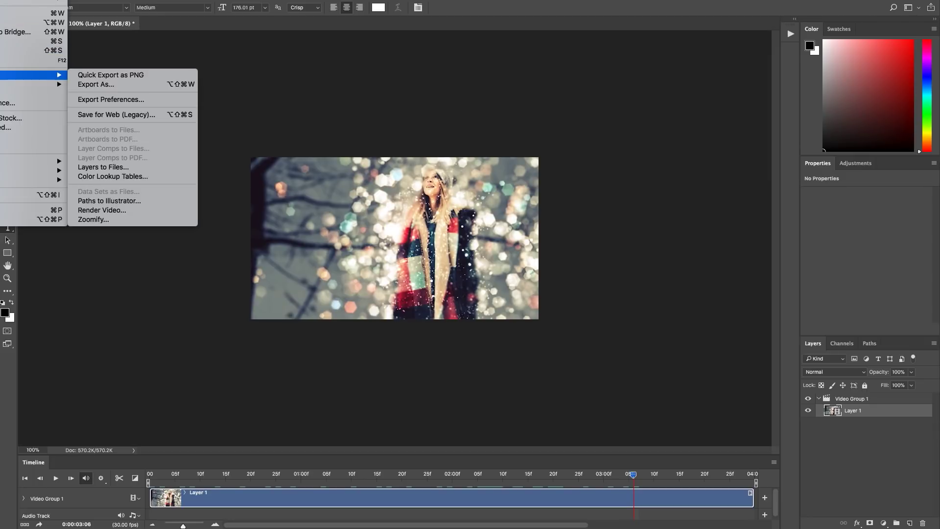
left_click(129, 116)
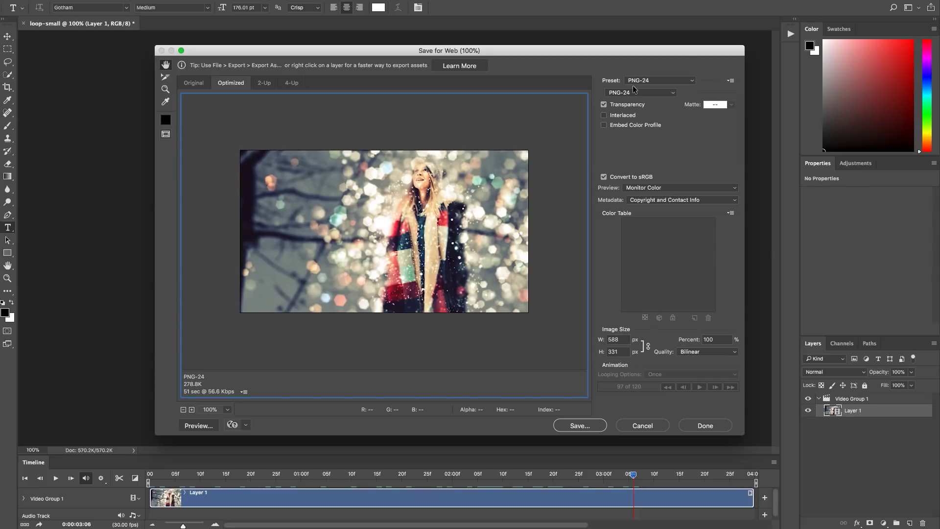
left_click(636, 81)
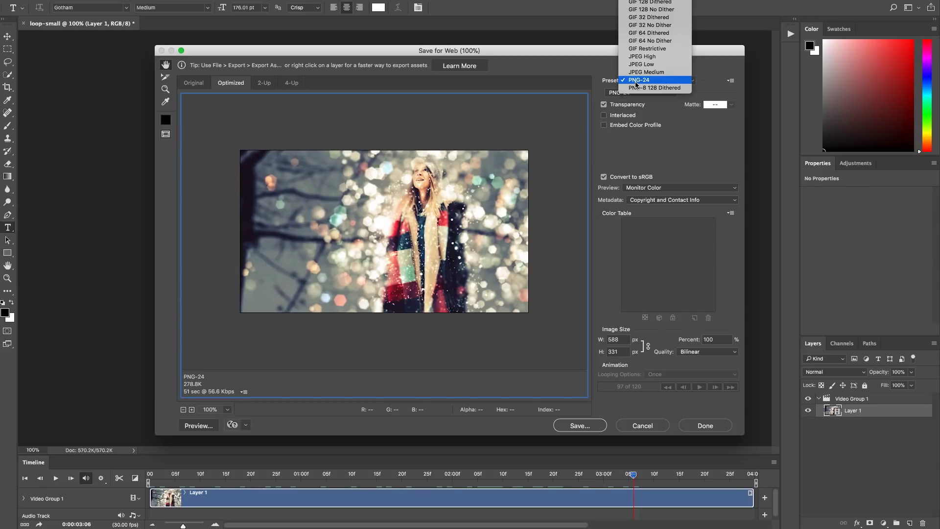
left_click(653, 11)
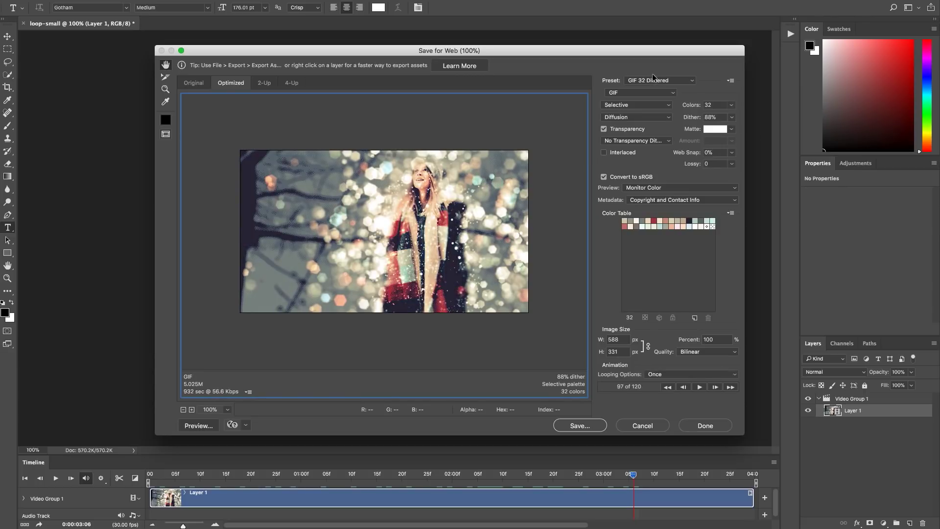
- Try the GIF export with 16 colors and looping set to Forever, and close the dialog without saving
left_click(731, 104)
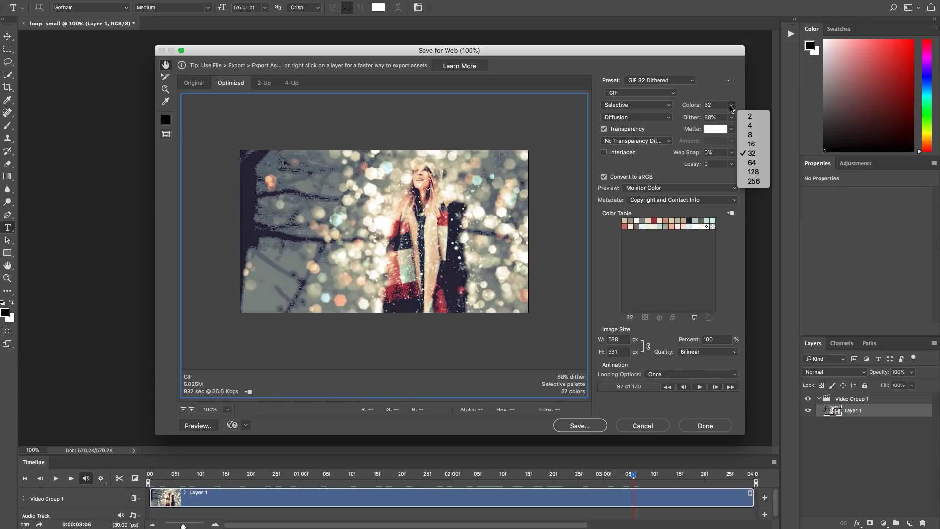
left_click(753, 144)
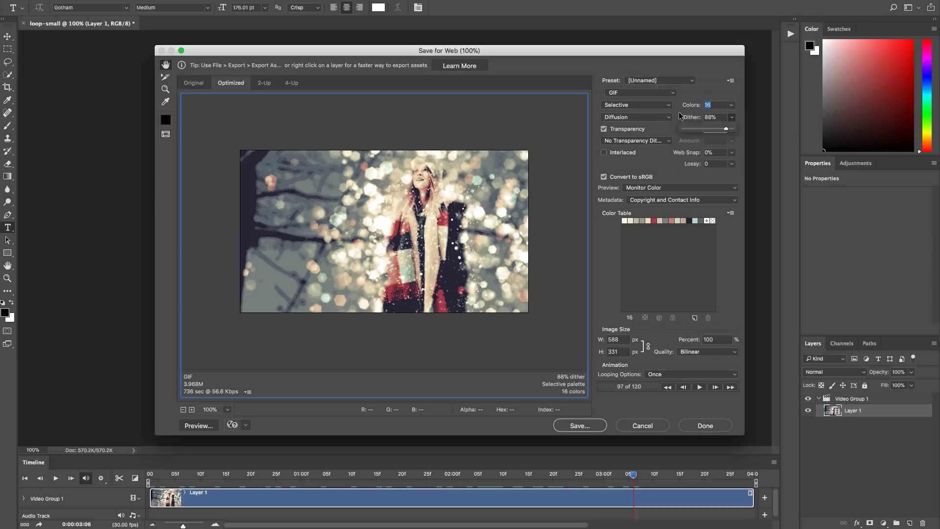
key("Tab")
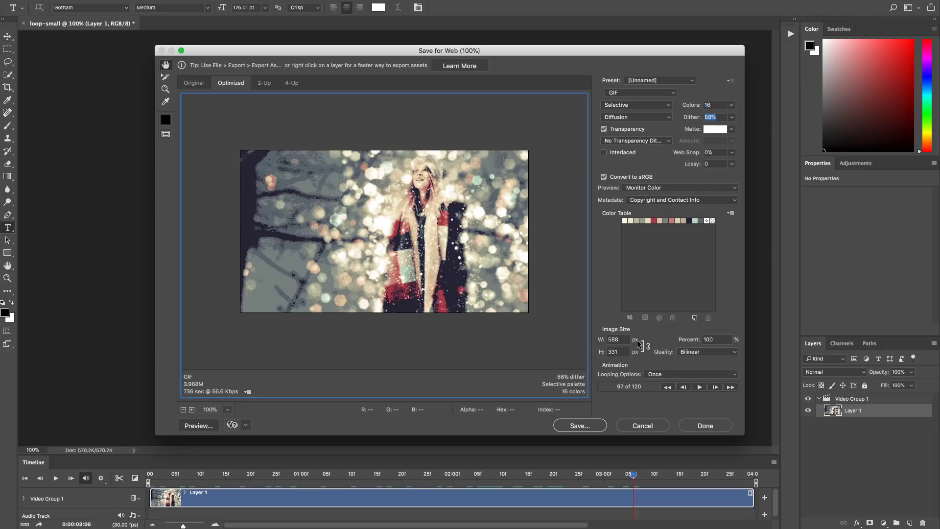
left_click(662, 374)
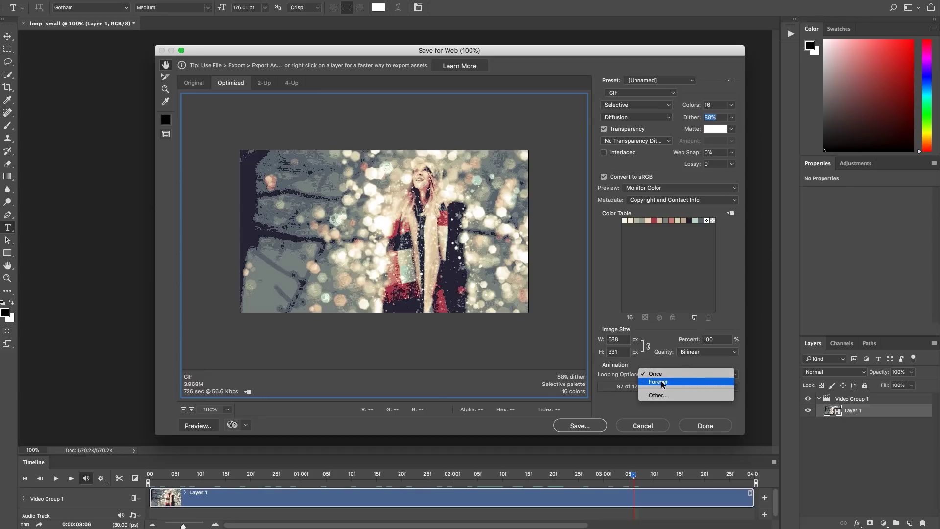
left_click(661, 381)
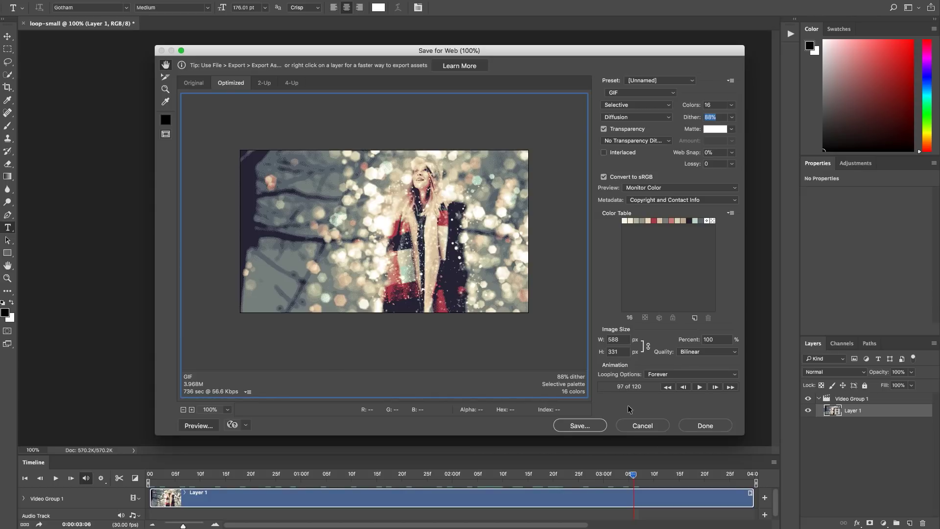
left_click(640, 425)
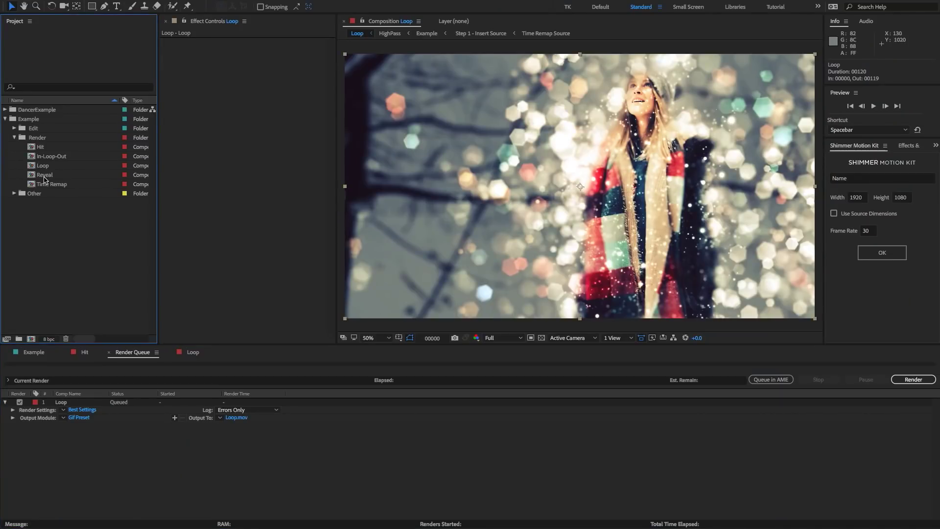
- Select the Reveal composition in After Effects and, in Premiere Pro, replace the Loop clip in the Examples sequence with Reveal.mov
left_click(45, 176)
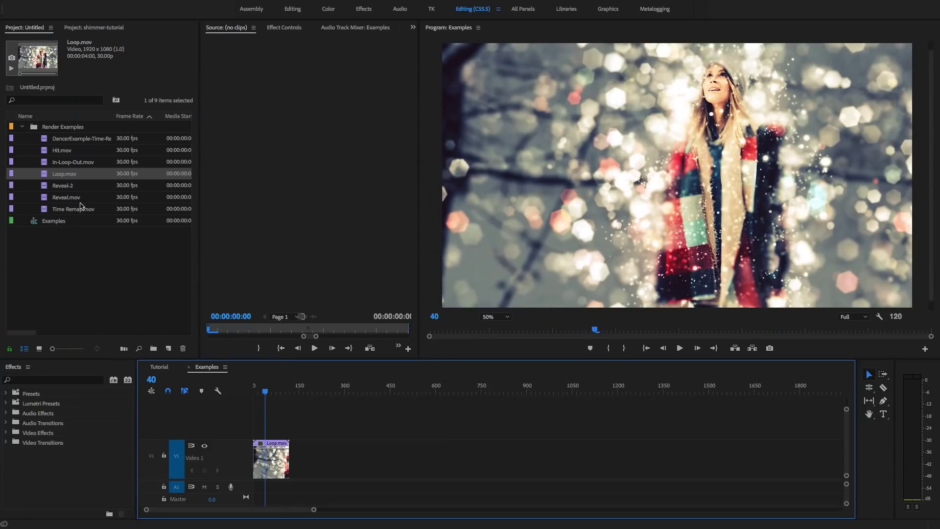
left_click(282, 441)
key("Delete")
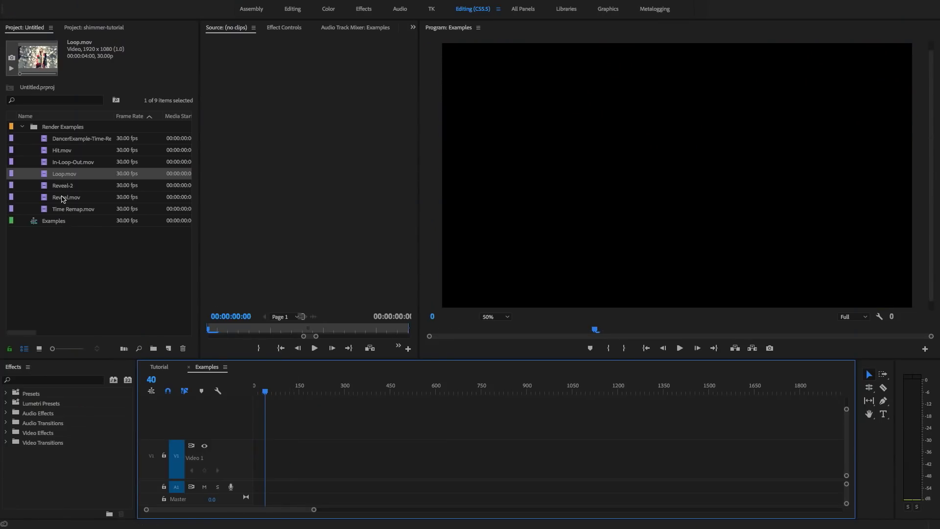
left_click_drag(62, 196, 256, 473)
key("Home")
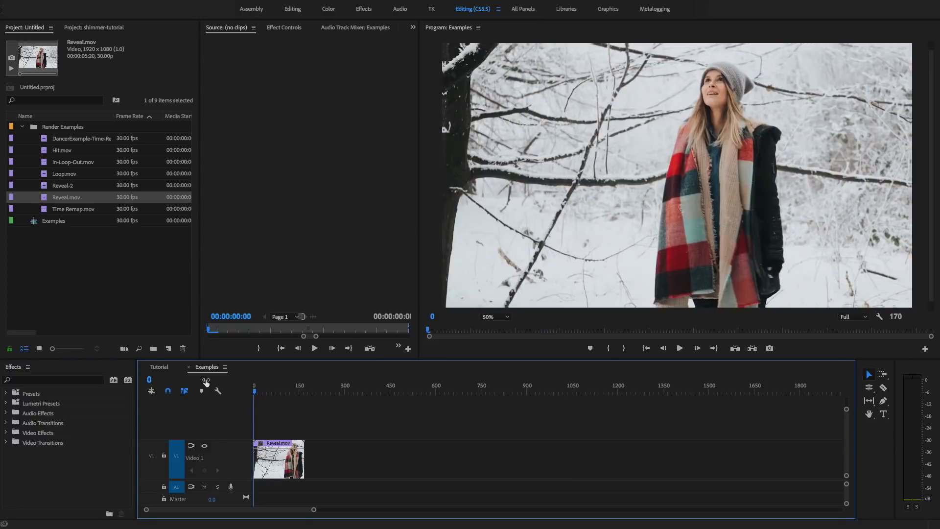
- Play Reveal.mov from the start twice to examine how the shimmer effect is revealed
key("space")
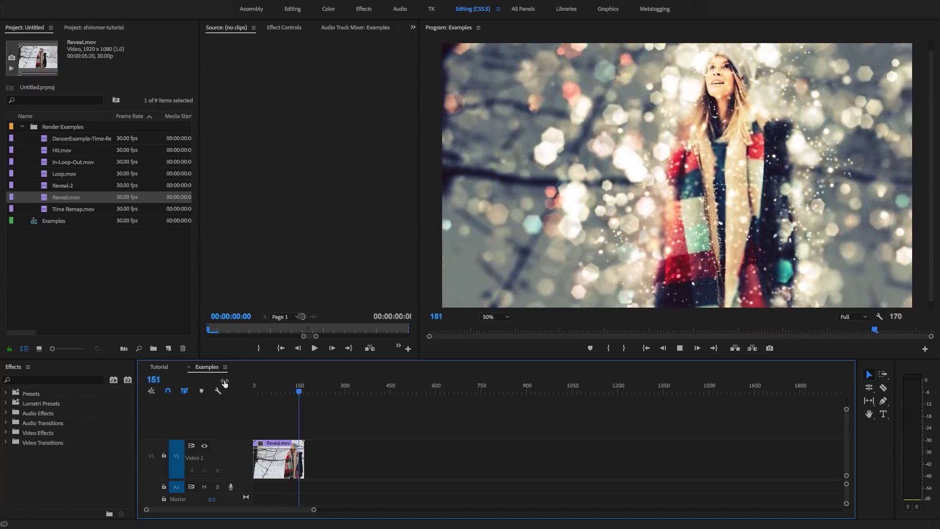
key("space")
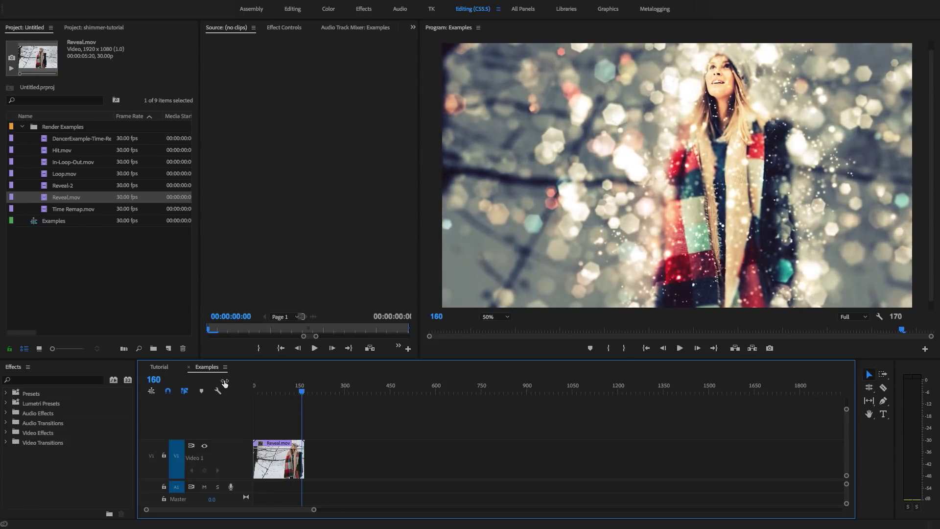
left_click_drag(310, 392, 218, 391)
key("space")
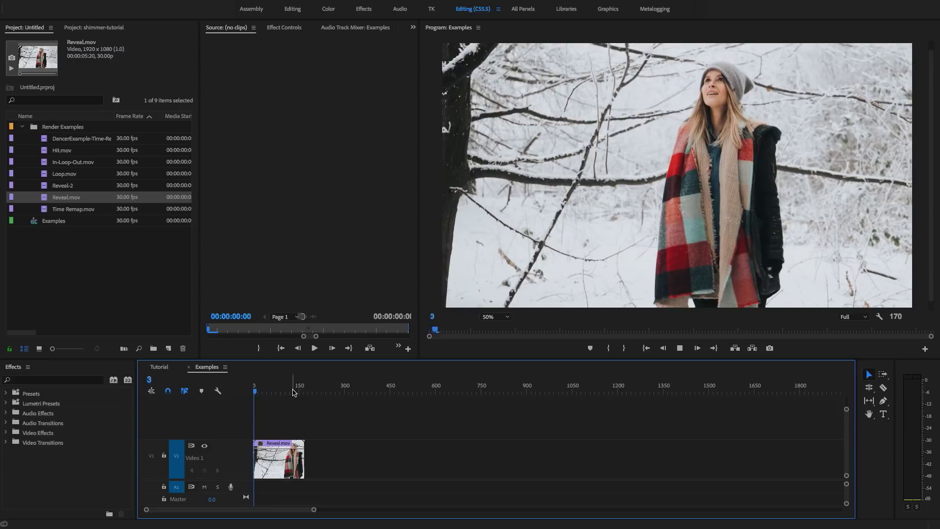
key("space")
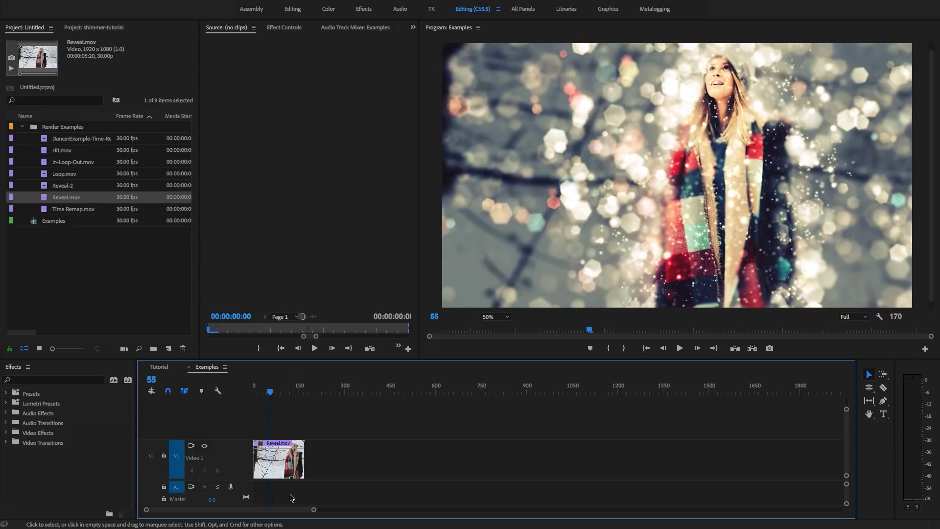
- Add the Reveal-2 clip directly after Reveal.mov in the sequence and play across the join to preview it
left_click_drag(65, 186, 310, 454)
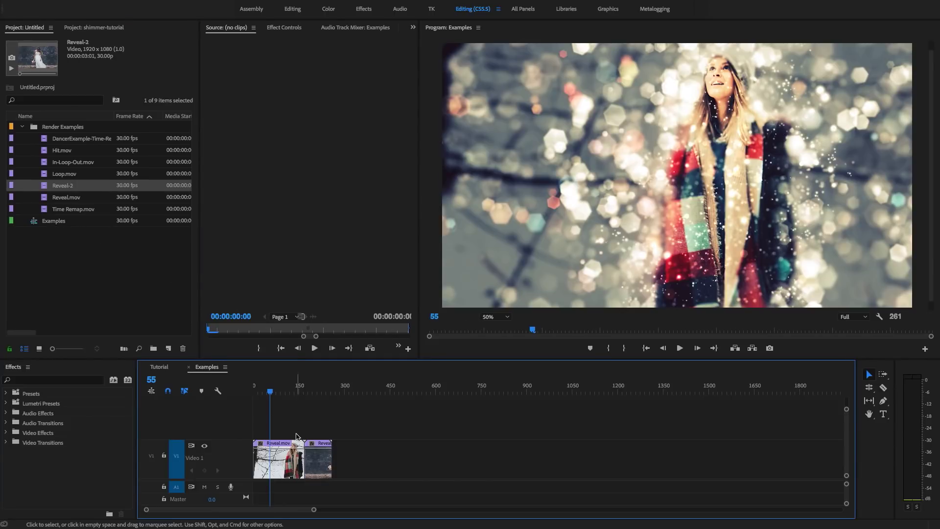
key("=")
left_click(297, 392)
left_click_drag(299, 395, 311, 393)
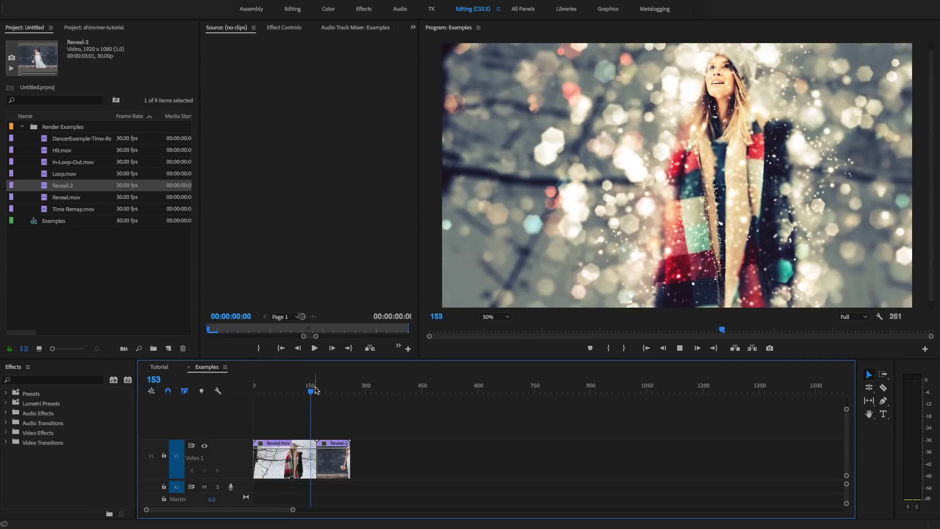
key("space")
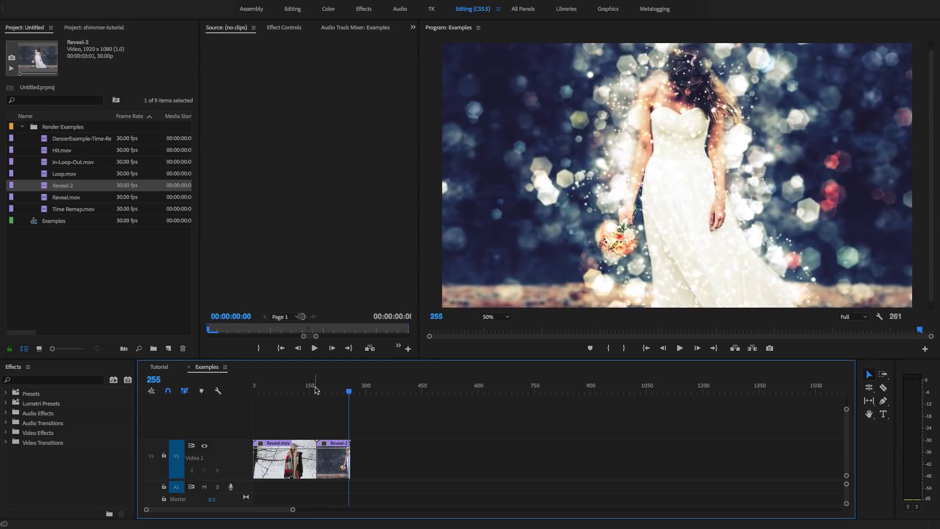
left_click(316, 390)
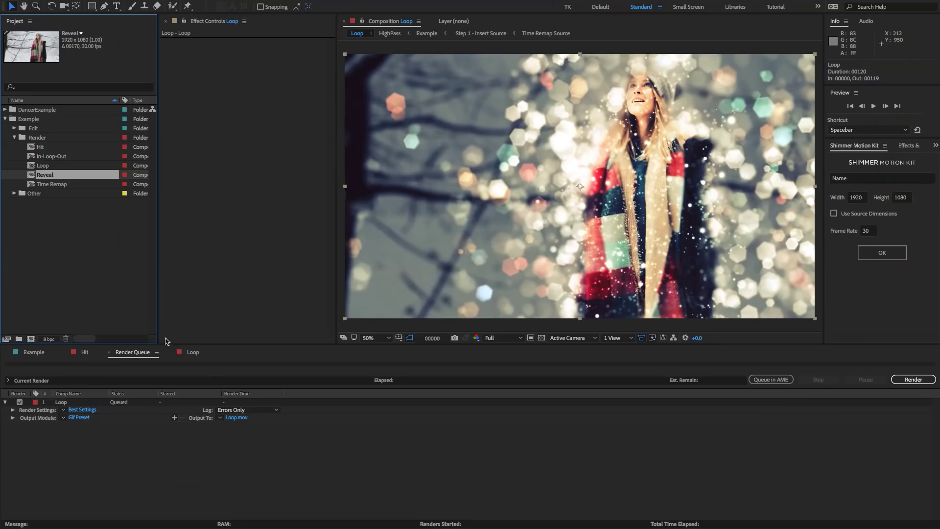
- Open the Reveal composition in After Effects, move the playhead to frame 27 and examine the Z Position loop marker on the Hit layer
double_click(45, 175)
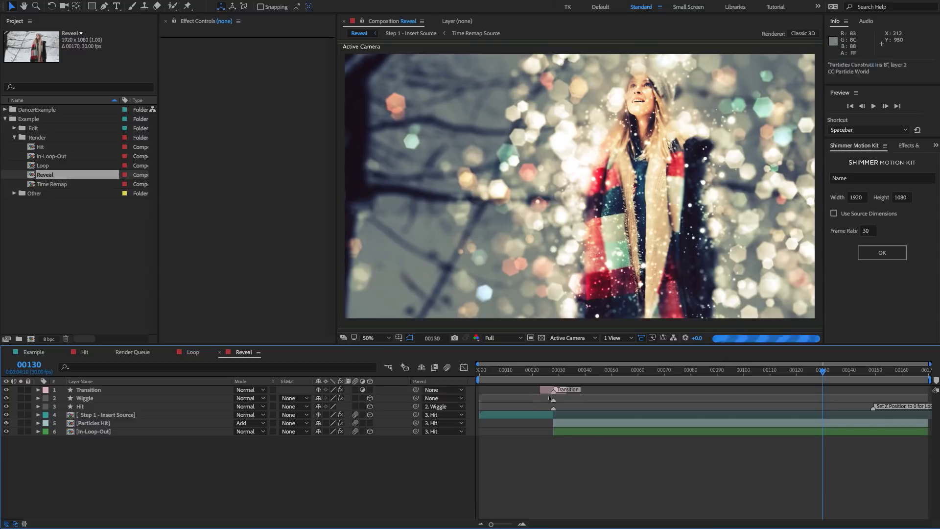
left_click(550, 376)
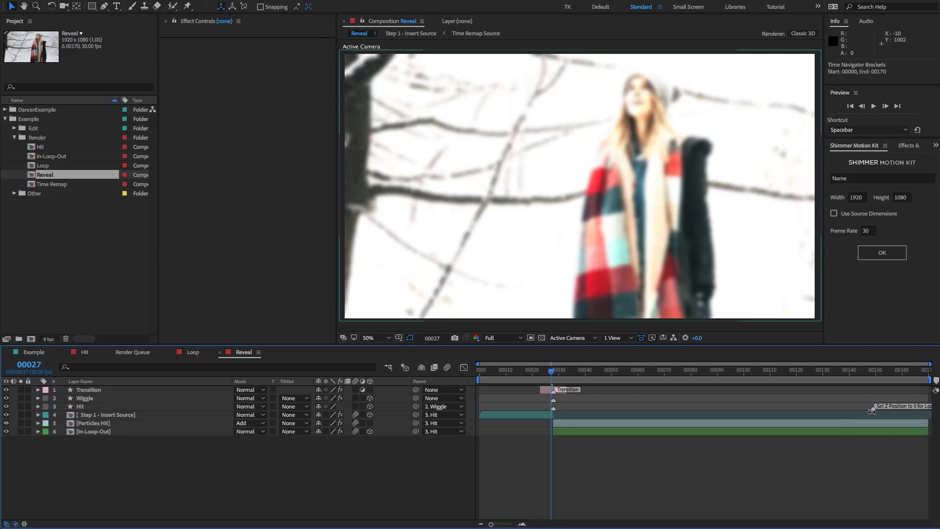
scroll(902, 411, "up", 5)
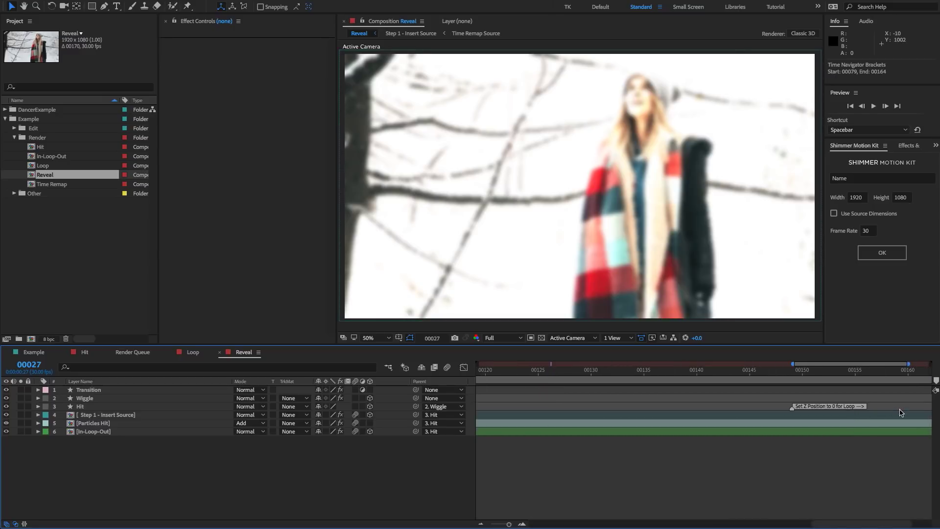
left_click_drag(901, 411, 770, 415)
scroll(770, 415, "down", 5)
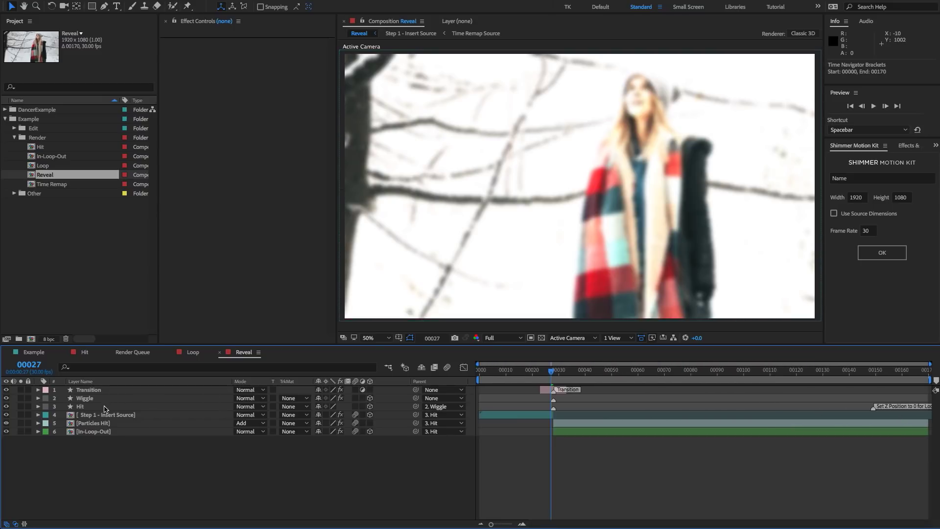
- Show the Hit layer's position values in the Reveal composition, select Z Position and move the playhead to the end
left_click(104, 408)
key("p")
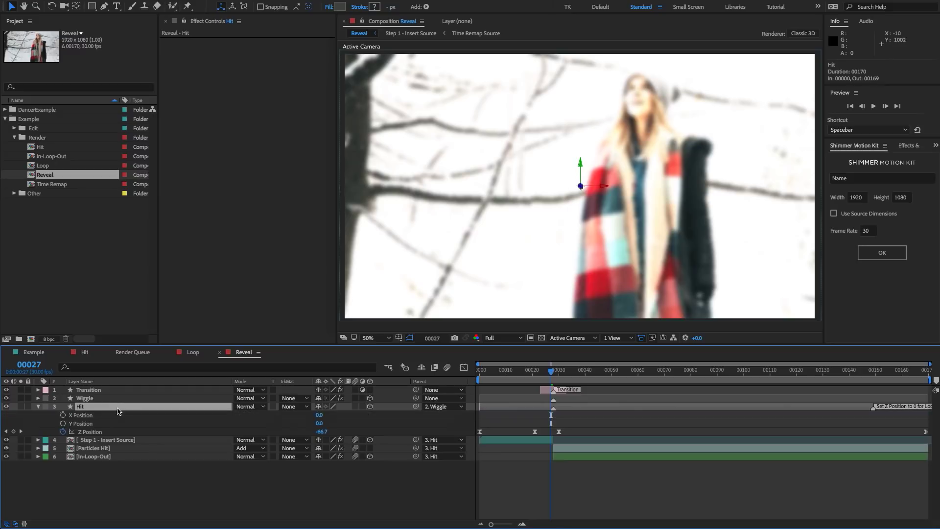
left_click(96, 432)
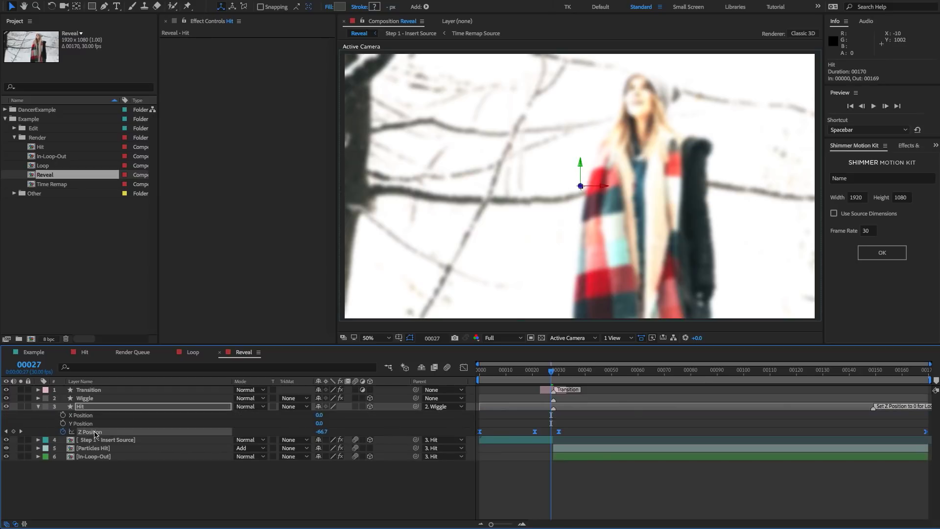
left_click_drag(821, 376, 920, 380)
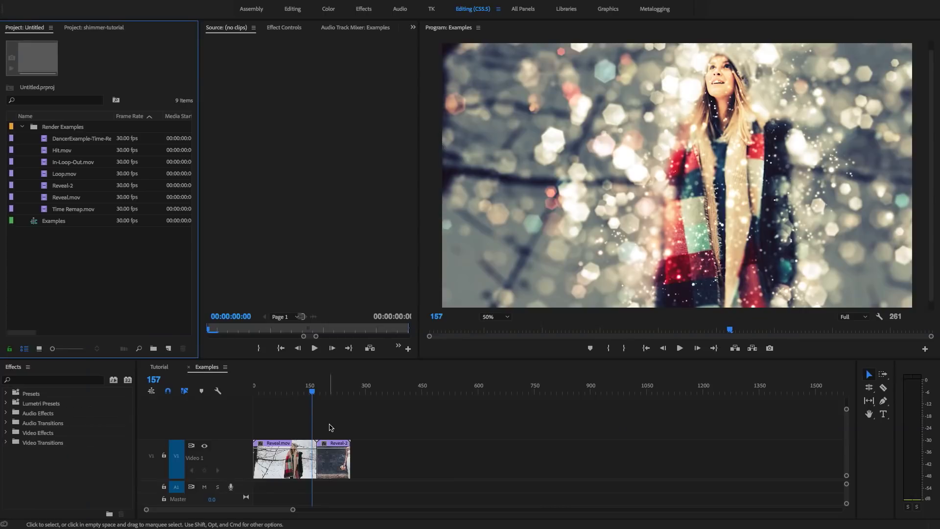
- In Premiere Pro, delete the Reveal-2 clip from the Examples sequence and scrub to frame 148 in Reveal.mov
left_click(334, 458)
key("Delete")
key("=")
left_click(323, 390)
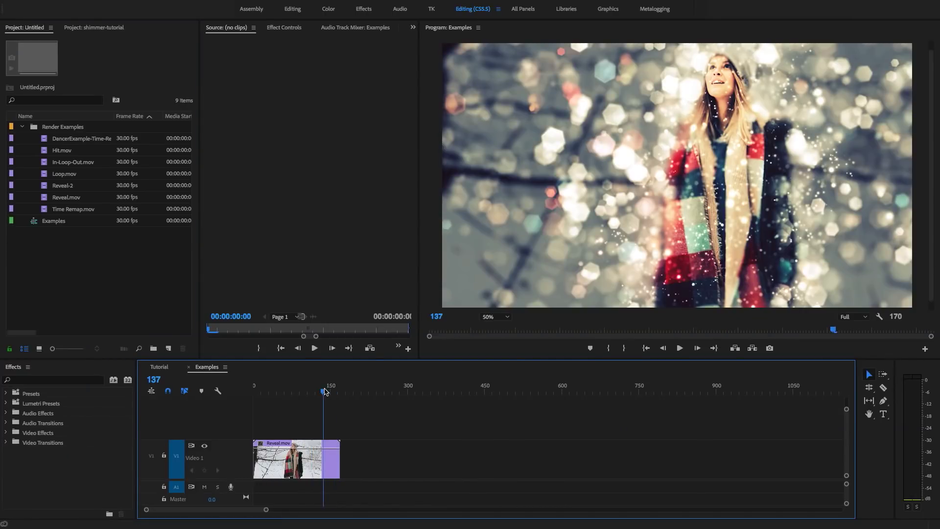
mouse_move(324, 391)
left_mouse_down()
mouse_move(307, 391)
mouse_move(330, 390)
left_mouse_up()
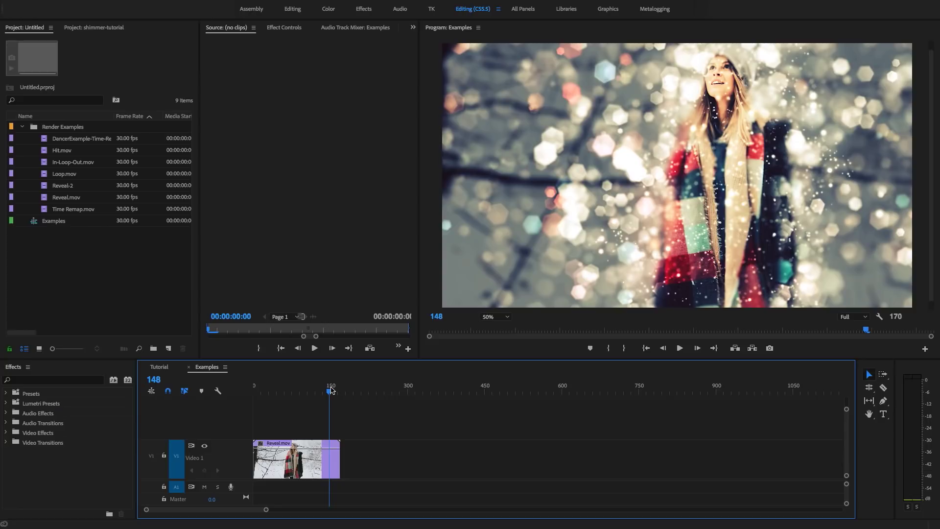
- Add Loop.mov directly after Reveal.mov in the Examples sequence and play across the join to preview it
left_click(64, 175)
left_click_drag(118, 236, 346, 456)
mouse_move(323, 386)
left_mouse_down()
mouse_move(345, 385)
mouse_move(323, 391)
left_mouse_up()
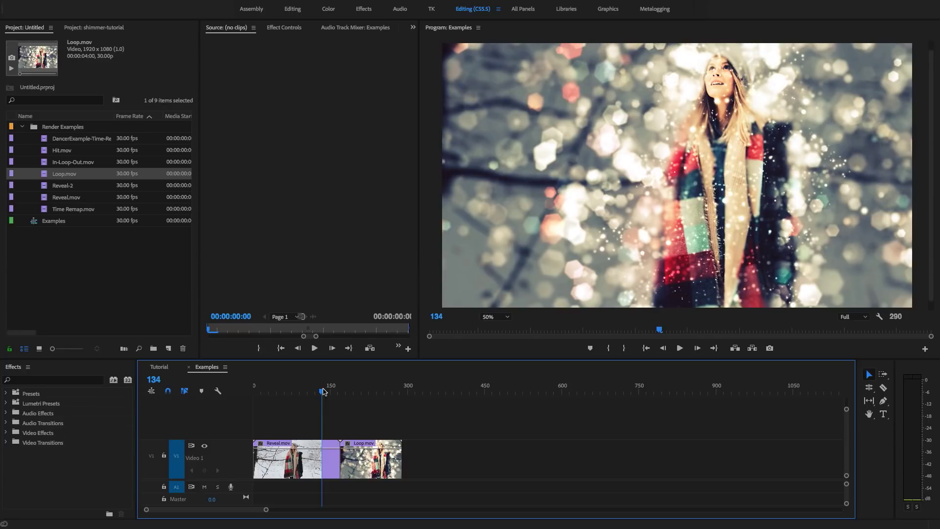
left_click_drag(323, 391, 248, 395)
key("space")
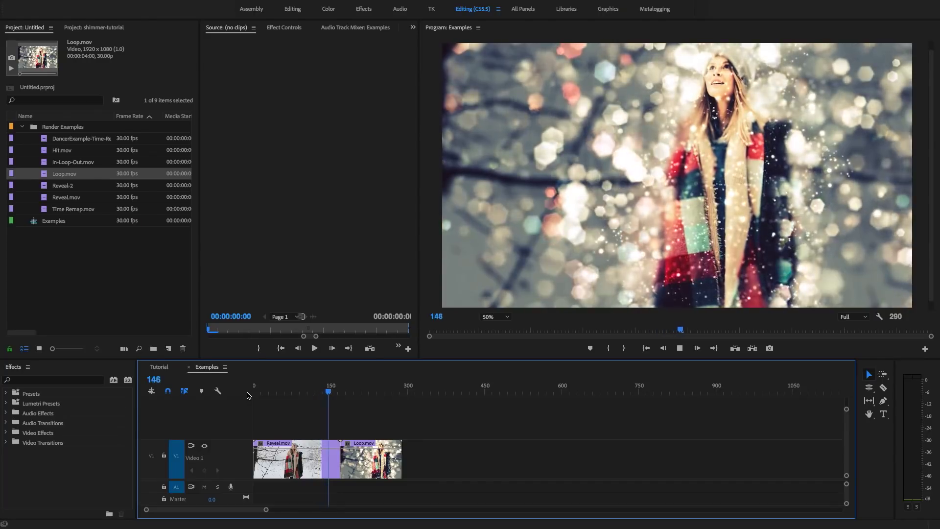
key("space")
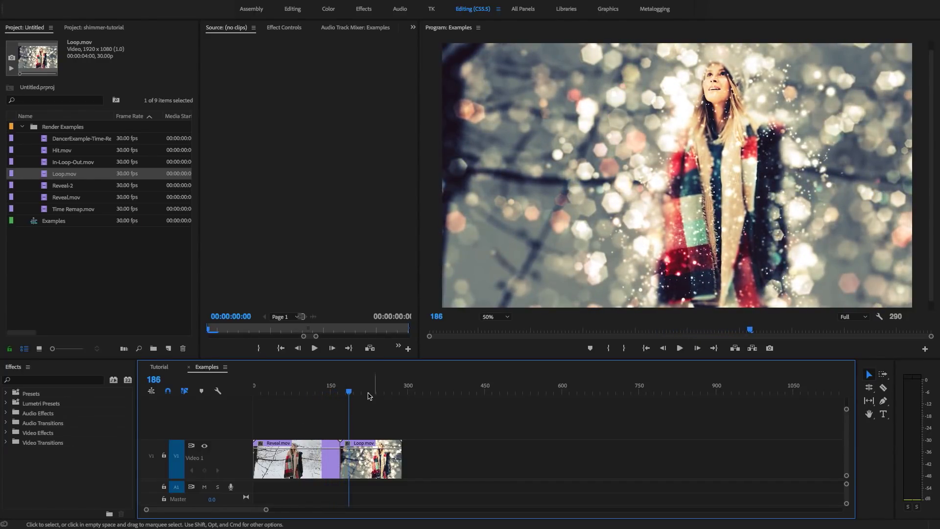
left_click_drag(391, 392, 363, 397)
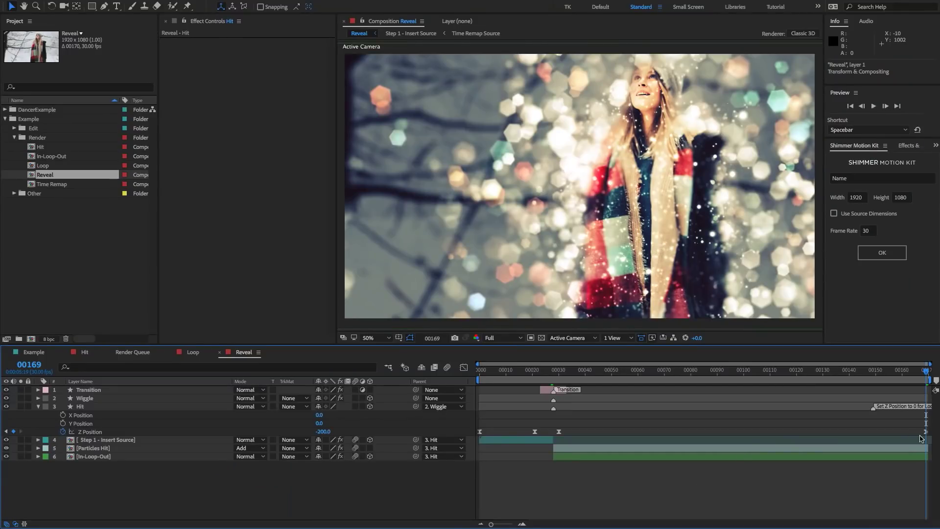
- In After Effects, open the value of the Hit layer's last Z Position keyframe, at frame 169
left_click(925, 432)
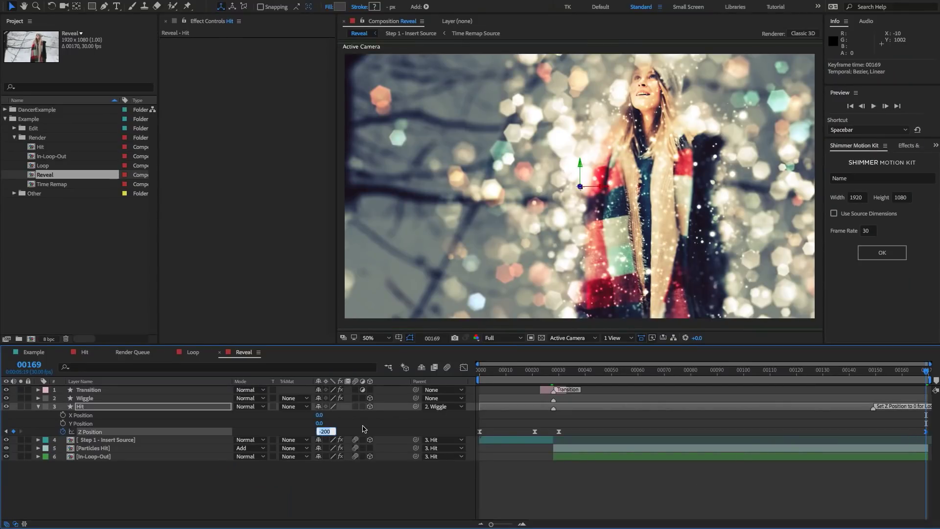
left_click(311, 496)
left_click(74, 255)
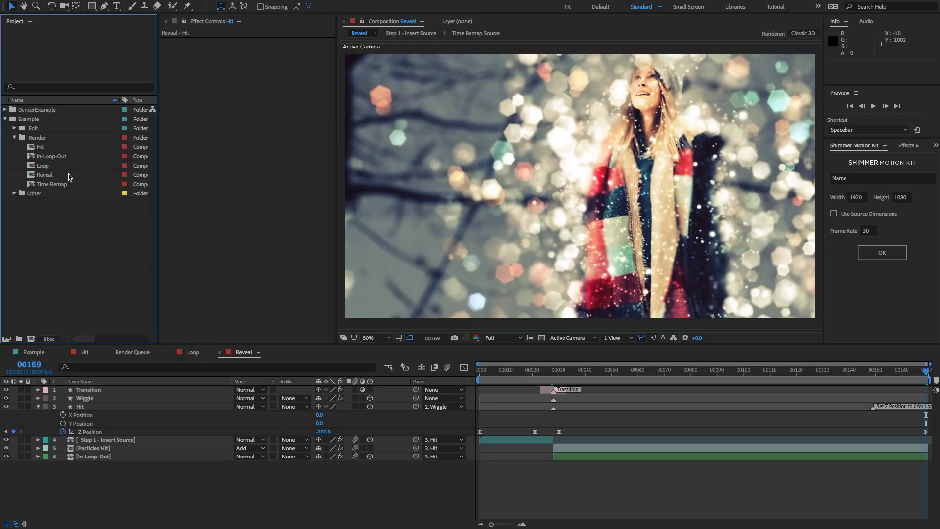
- Select the Time Remap composition and, in Premiere Pro, replace all clips in the Examples sequence with Time Remap.mov
left_click(57, 186)
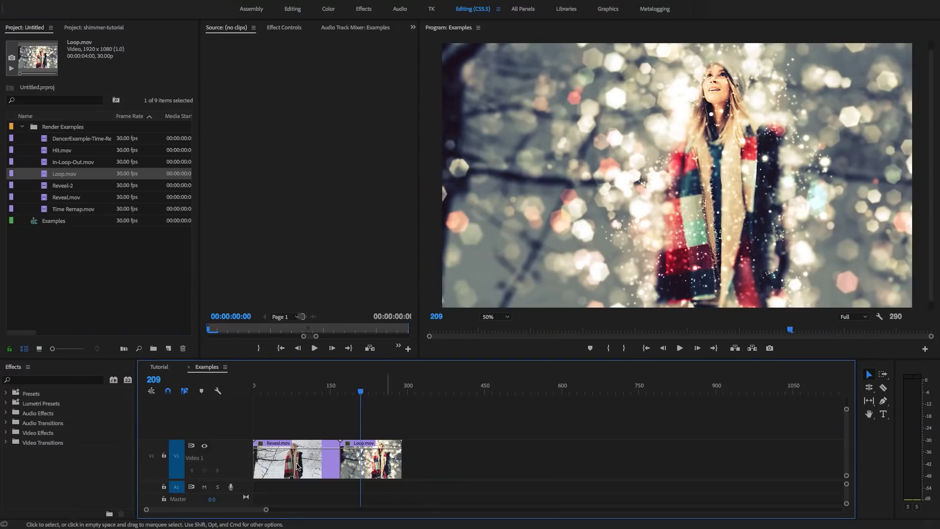
double_click(52, 210)
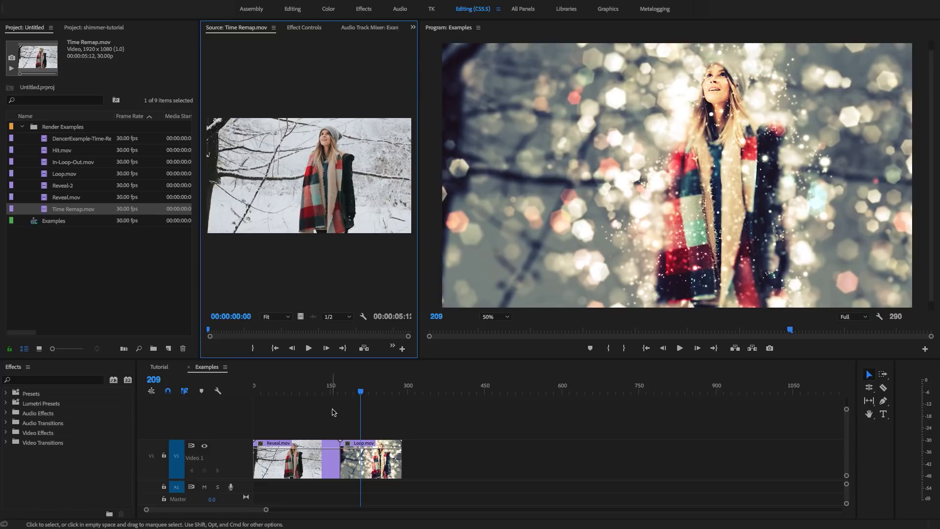
key("shift+3")
key("ctrl+a")
key("Delete")
left_click_drag(46, 210, 255, 450)
- Play Time Remap.mov from the start to examine the time-remap effect, then park the playhead at frame 121
left_click_drag(269, 385, 234, 385)
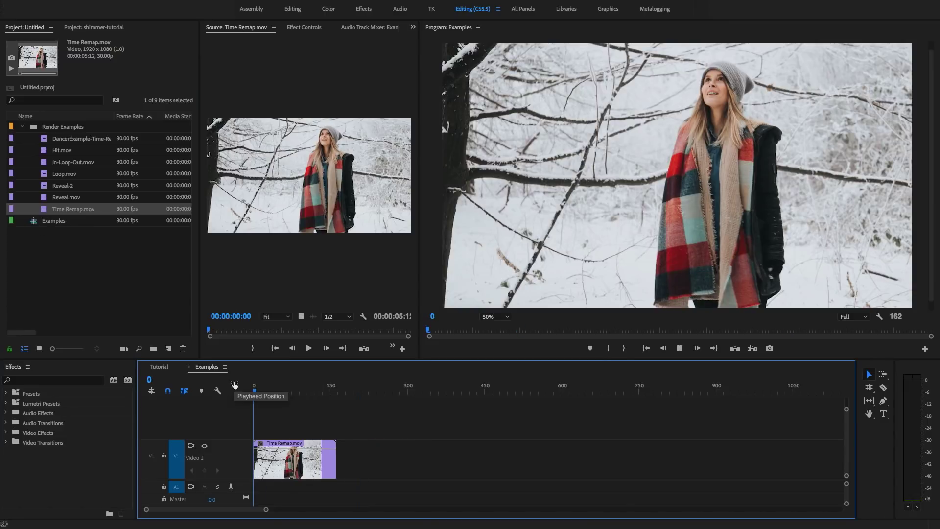
key("space")
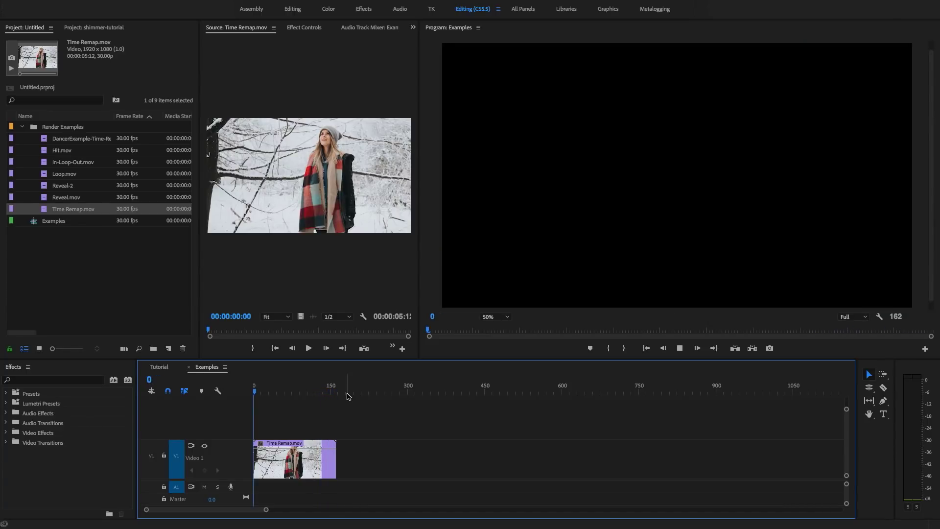
left_click(316, 387)
- Replace Time Remap.mov in the Examples sequence with DancerExample-Time-Remap.mov, placed at the start
left_click(167, 245)
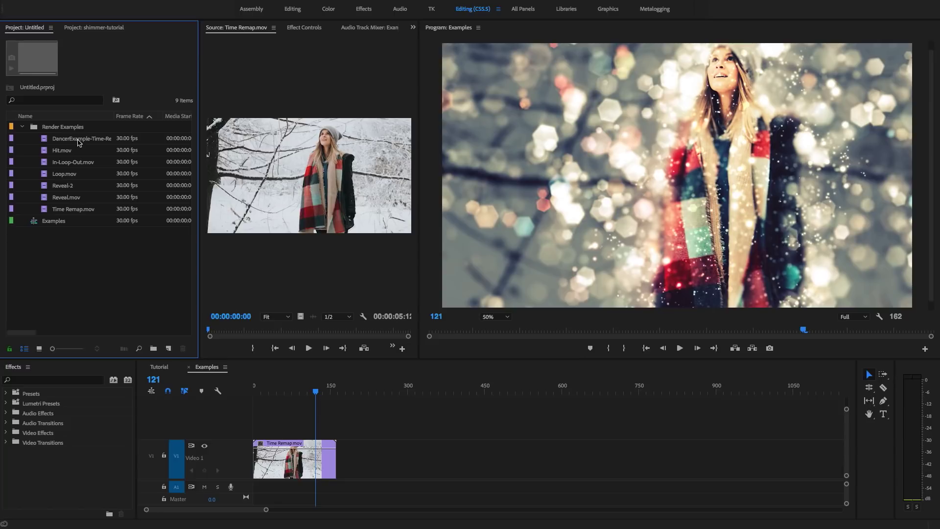
left_click(78, 140)
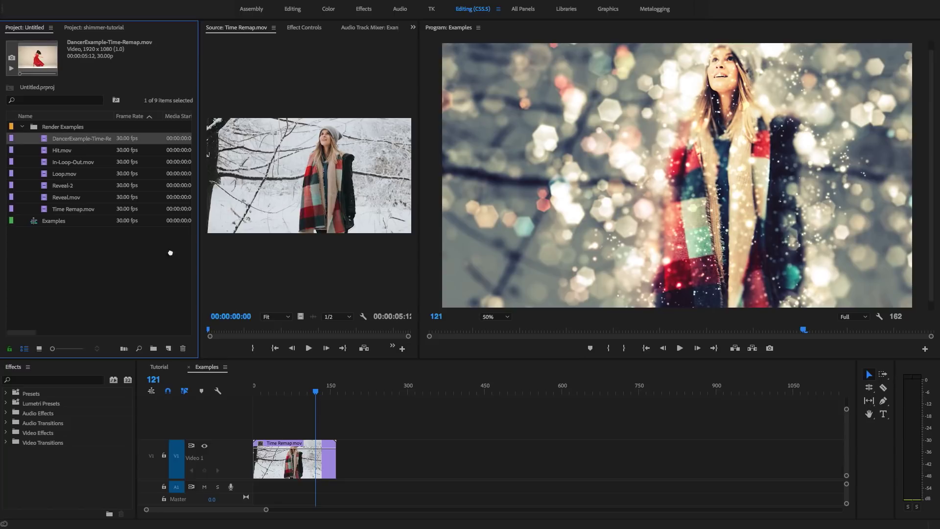
left_click_drag(170, 253, 327, 421)
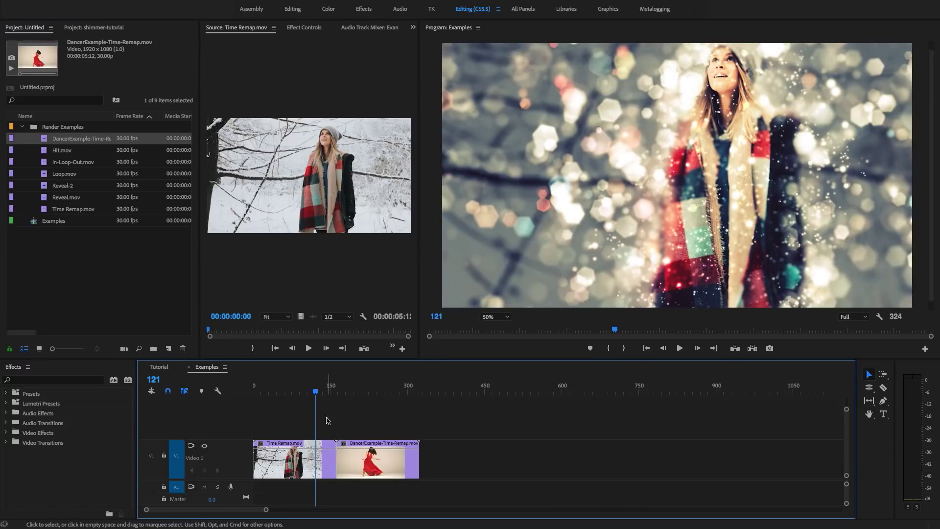
left_click(294, 455)
key("Delete")
left_click_drag(354, 456, 271, 453)
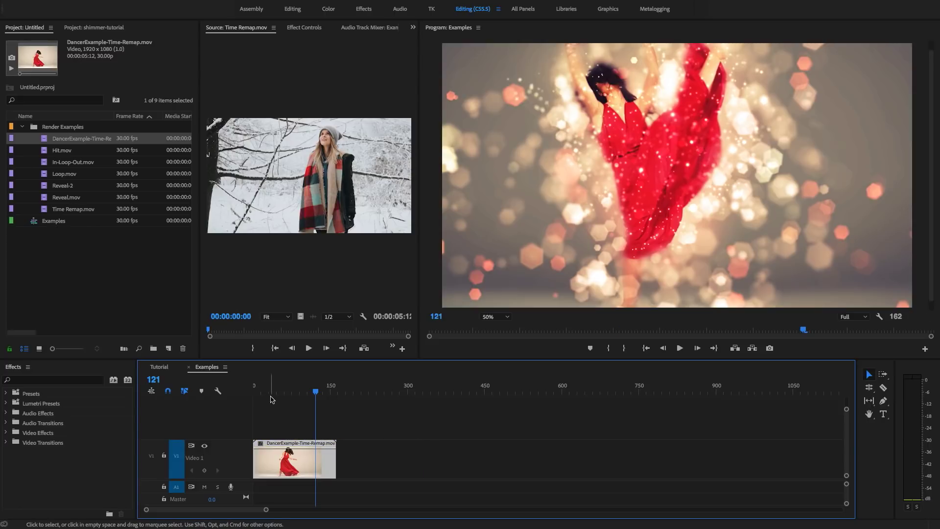
- Play DancerExample-Time-Remap.mov from the start to examine the freeze and shimmer on the dancer
key("Home")
key("space")
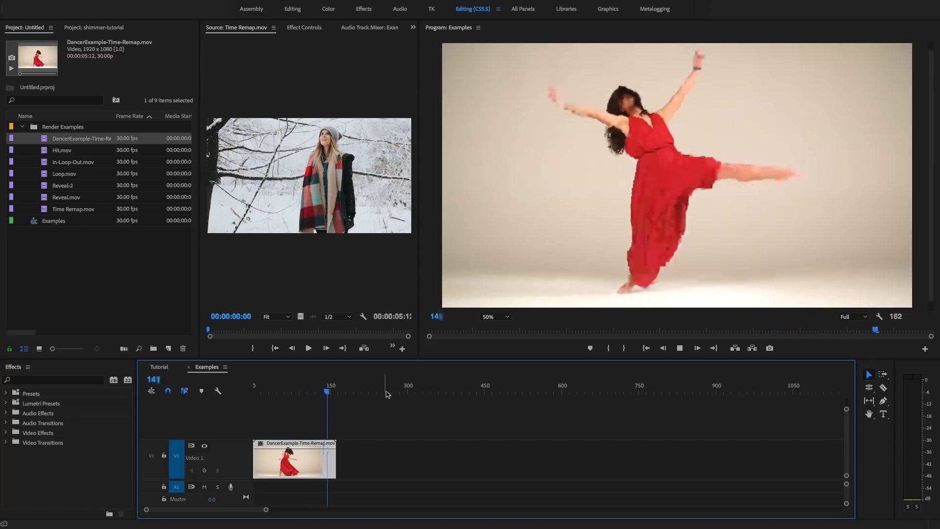
key("space")
key("Right")
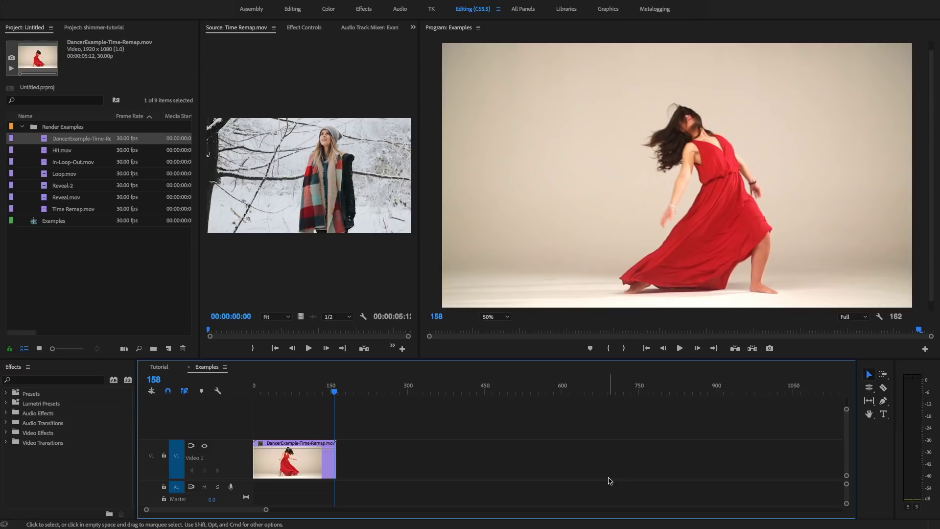
- In After Effects, expand the DancerExample project's Edit folder and open the Step 1 - Insert Source composition
left_click(53, 121)
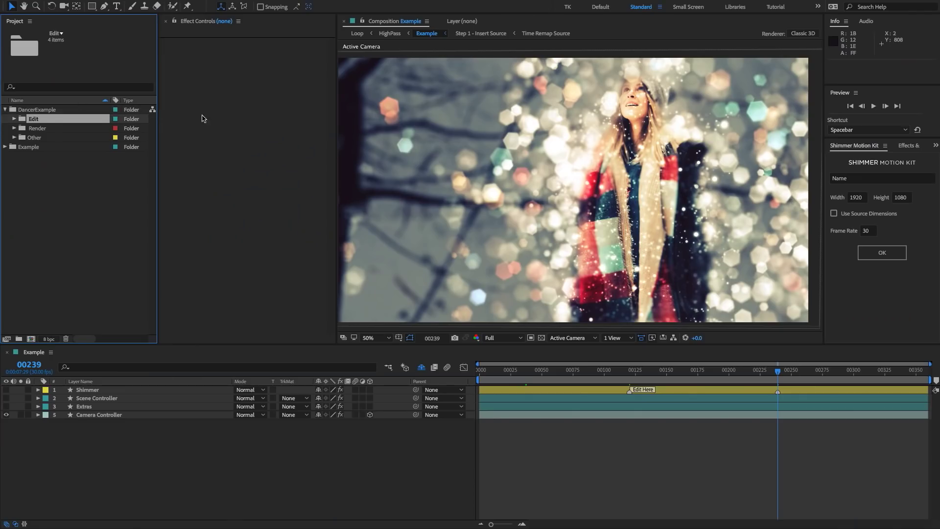
left_click(873, 168)
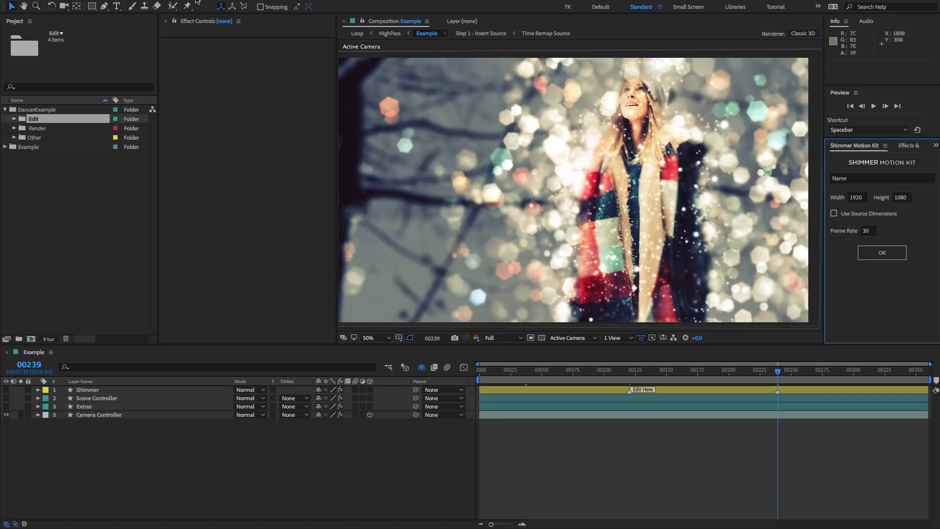
left_click(14, 119)
double_click(61, 128)
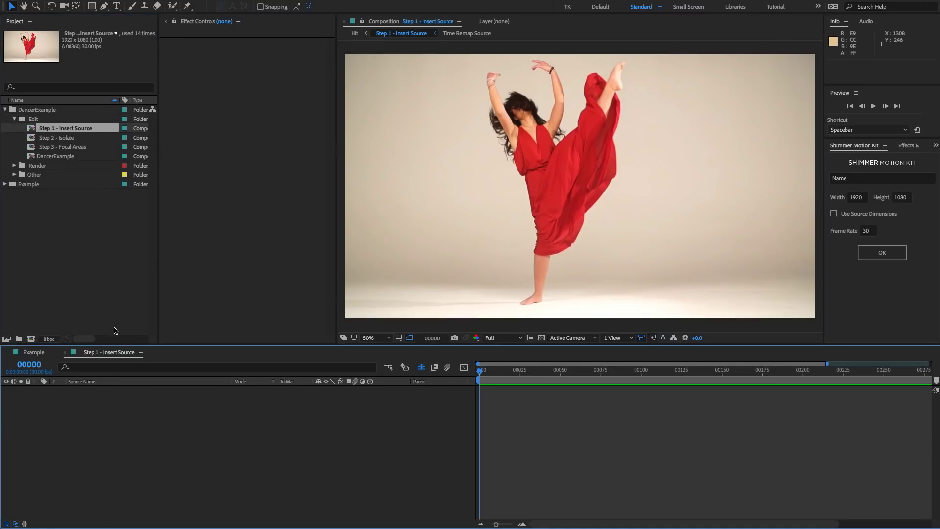
- Open the Time Remap Source composition from DancerExample's Other > Optional folder and show its full duration in the timeline
left_click(22, 175)
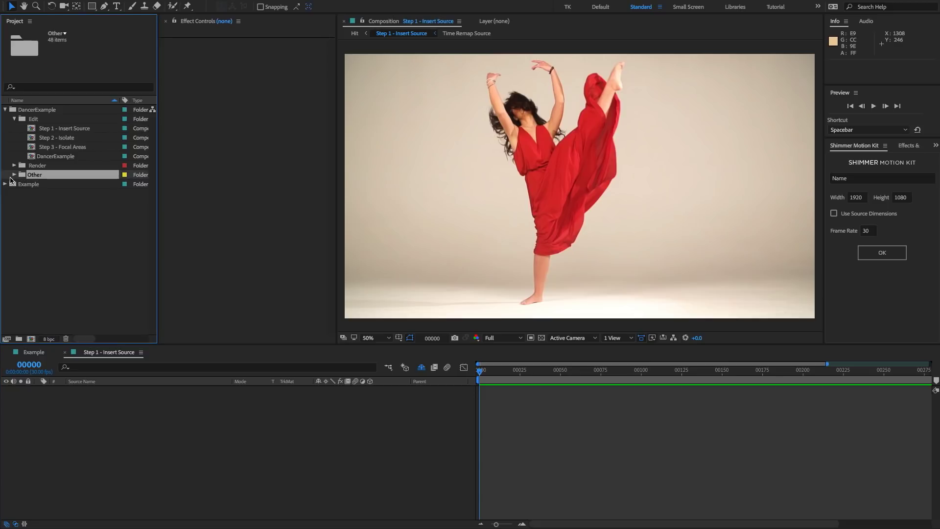
left_click(13, 176)
left_click(41, 203)
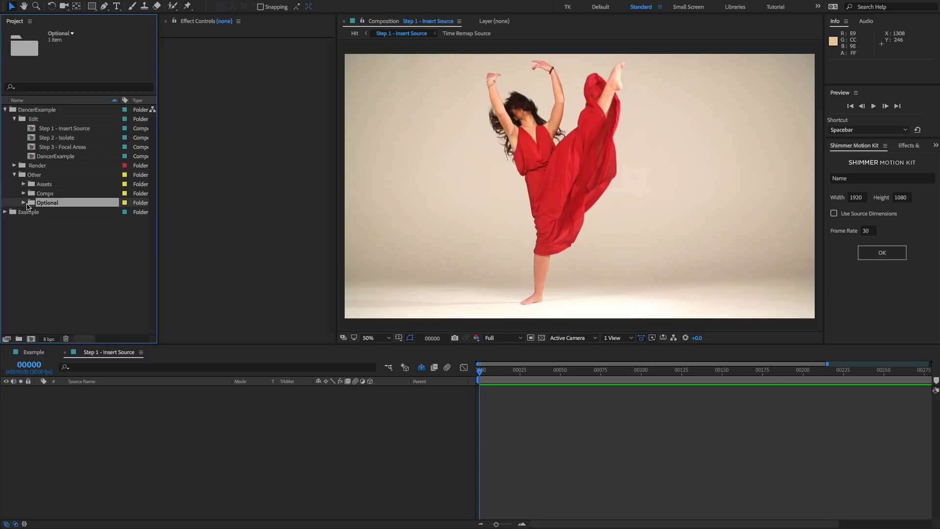
left_click(23, 202)
double_click(66, 212)
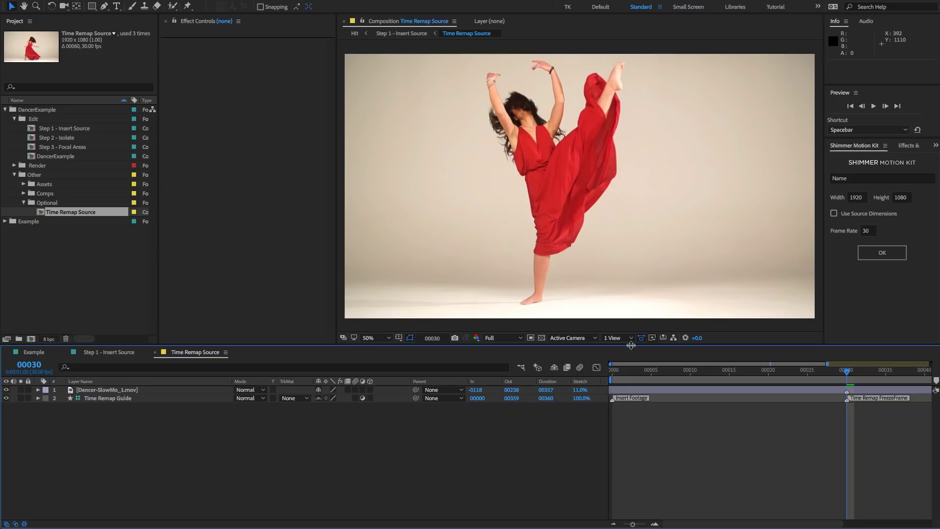
key("minus")
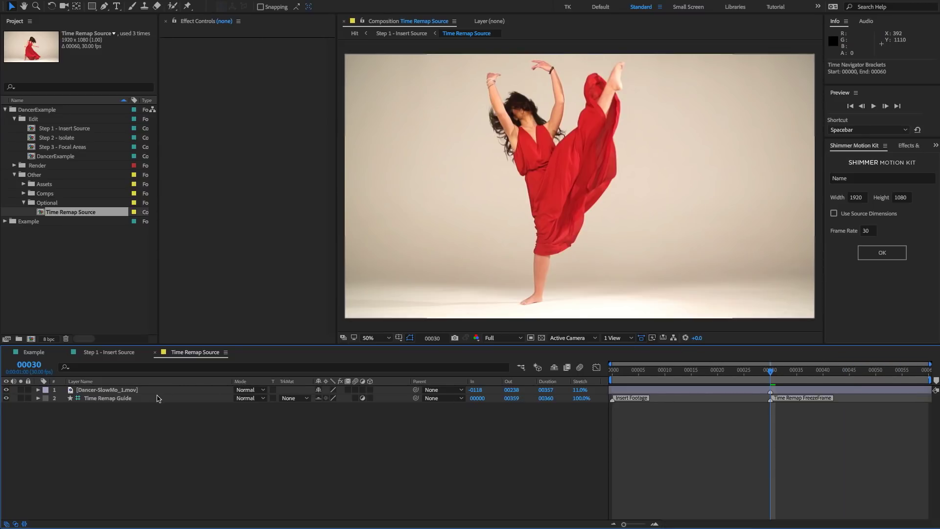
- Select the Time Remap Guide layer and examine the freeze-frame marker at frame 30 against the dancer footage
left_click(157, 398)
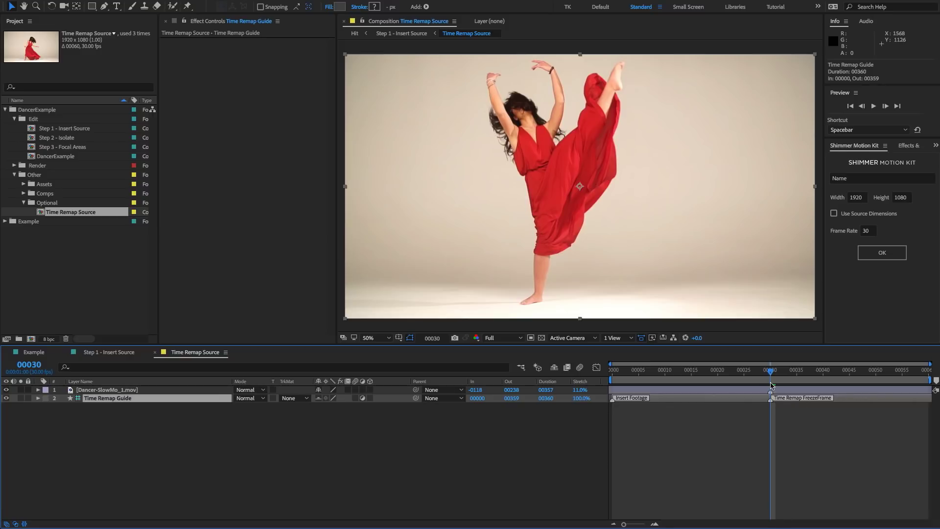
mouse_move(771, 376)
left_mouse_down()
mouse_move(613, 376)
mouse_move(771, 377)
mouse_move(770, 392)
left_mouse_up()
left_click(772, 377)
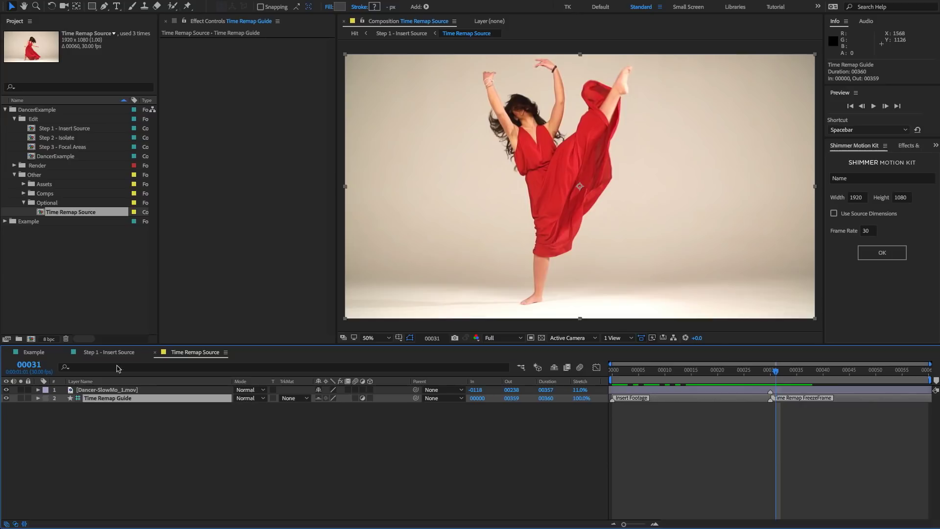
left_click(771, 376)
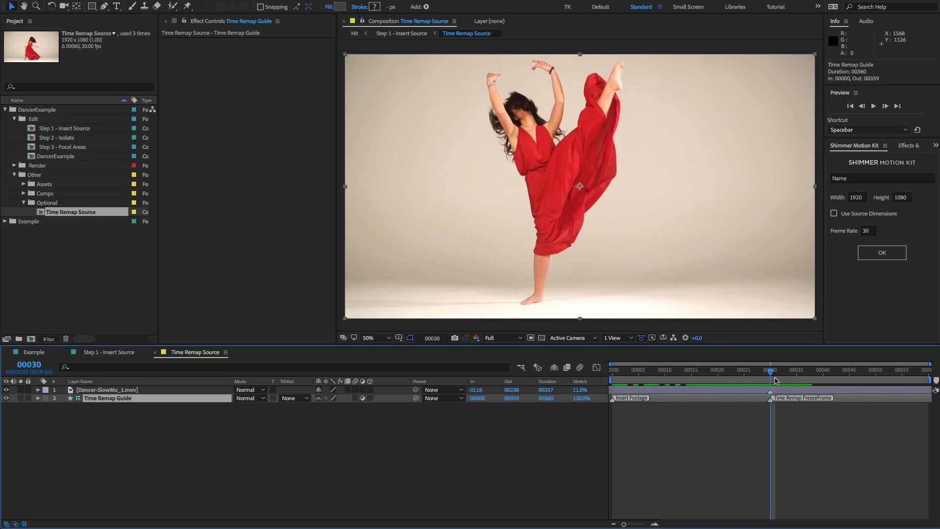
- Open DancerExample's Step 2 - Isolate and Step 3 - Focal Areas compositions to examine the brushed areas on the dancer
left_click(93, 279)
left_click(62, 139)
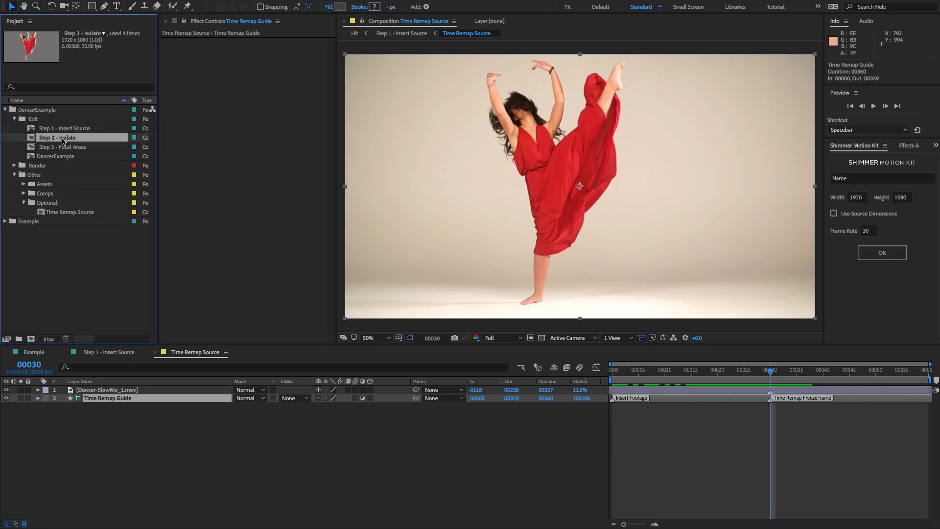
double_click(61, 139)
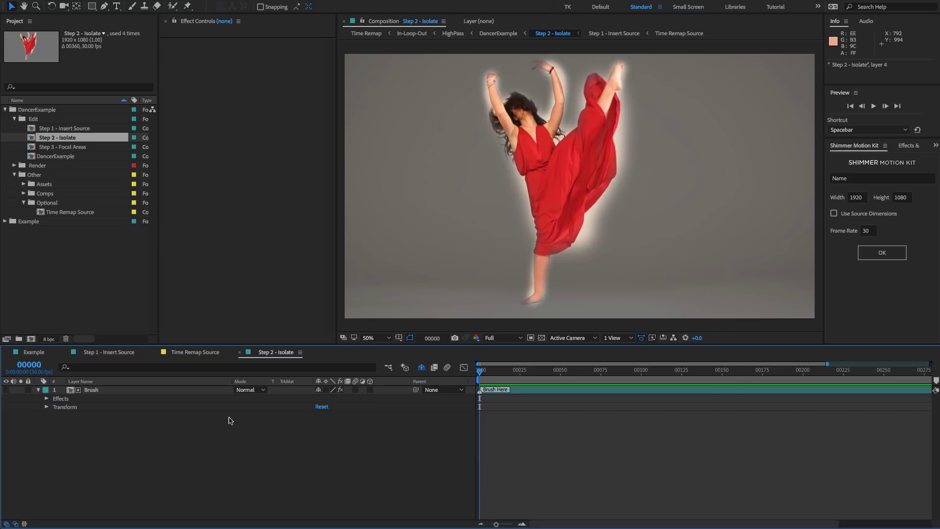
double_click(76, 147)
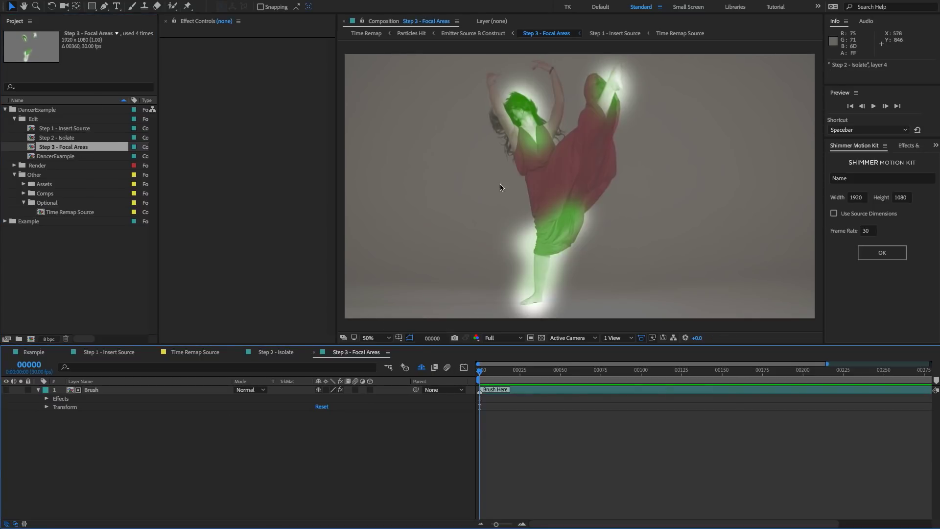
- Open the DancerExample composition and move the playhead to the Edit Here marker at frame 120
left_click(48, 158)
double_click(56, 157)
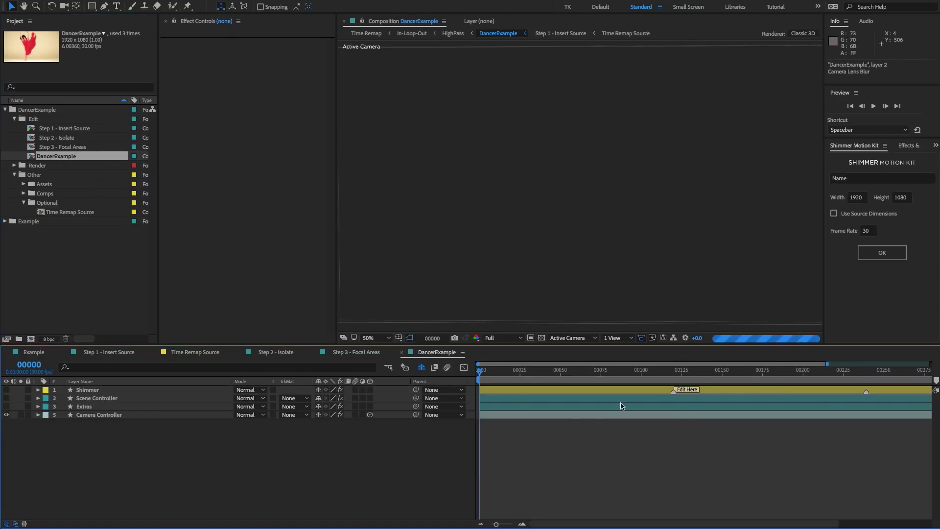
left_click_drag(488, 369, 673, 370)
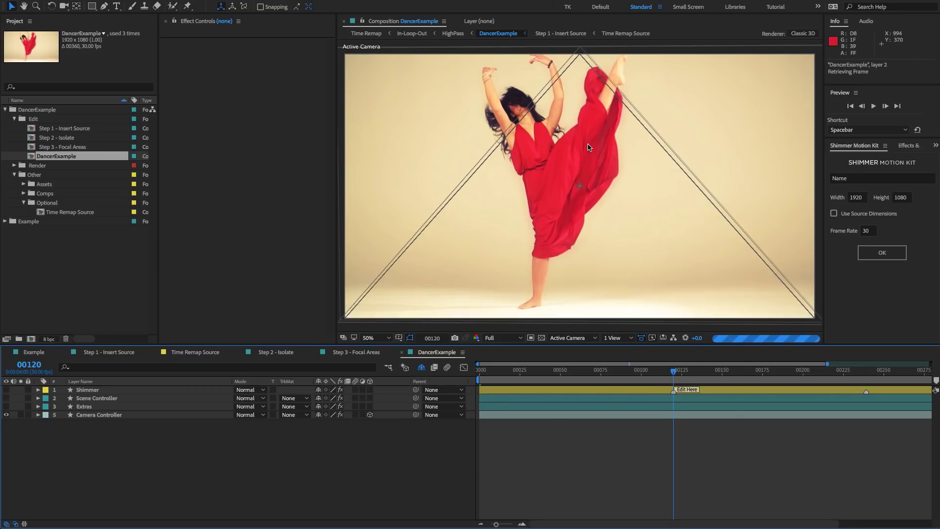
- Expand DancerExample's Render folder, open the Time Remap composition and scrub its timeline back toward the start
left_click(80, 267)
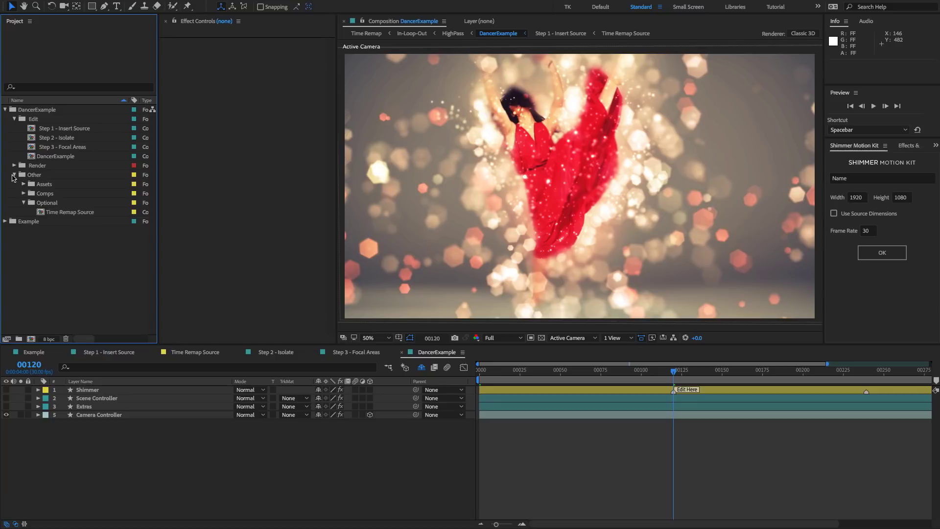
left_click(14, 167)
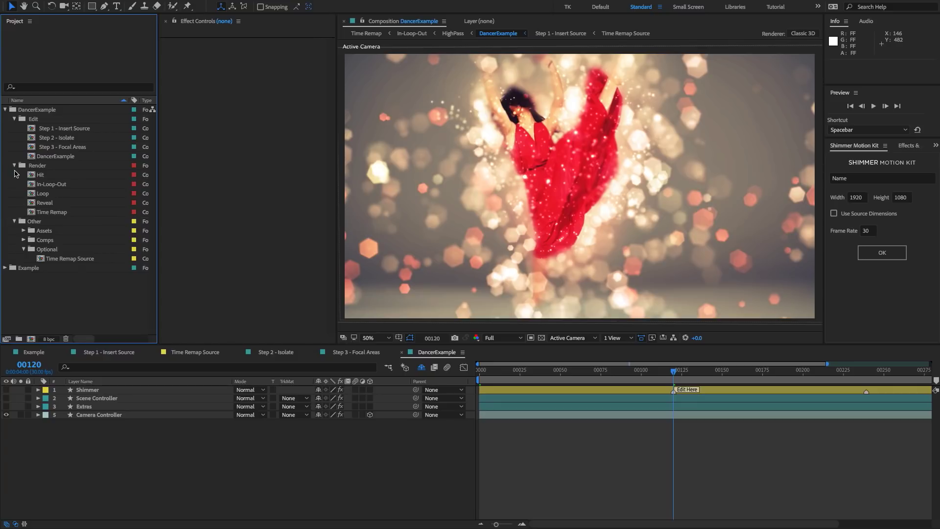
double_click(44, 211)
left_click_drag(535, 374, 437, 377)
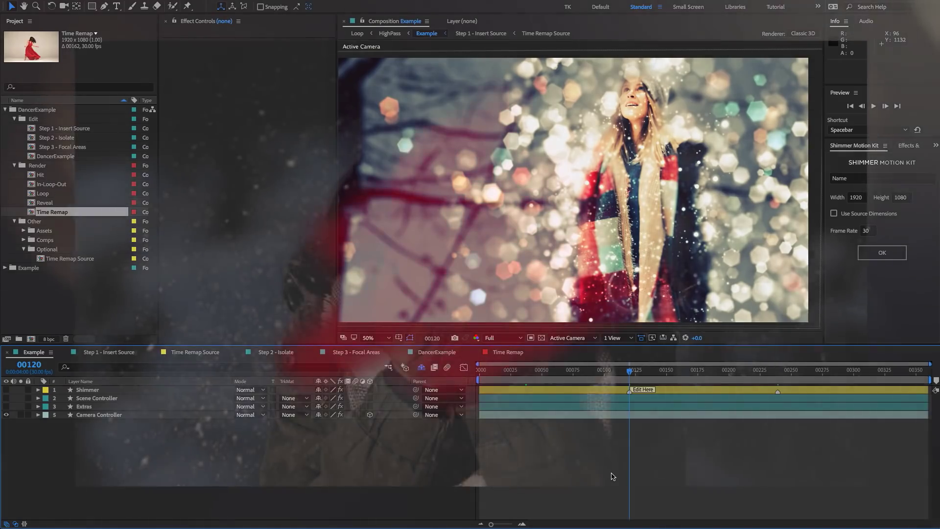